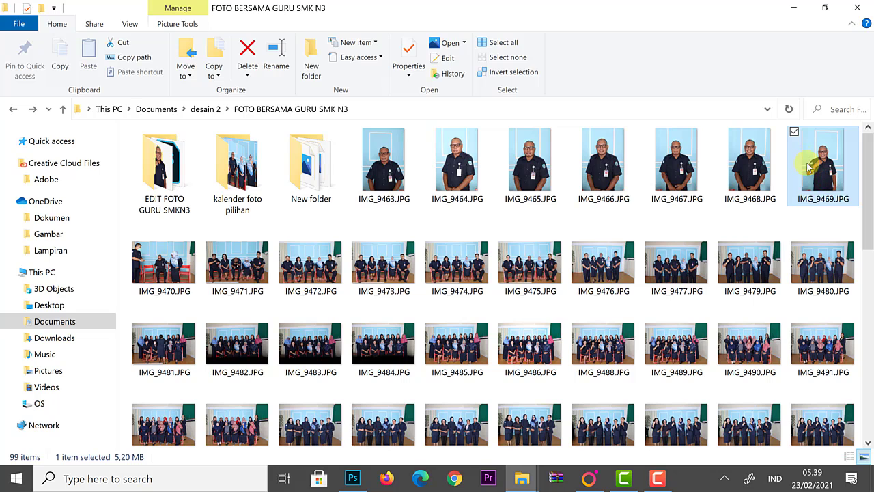
View the reference PPDB poster, and open IMG_9469.JPG from the FOTO BERSAMA GURU SMK N3 folder in Photoshop.
left_click(591, 481)
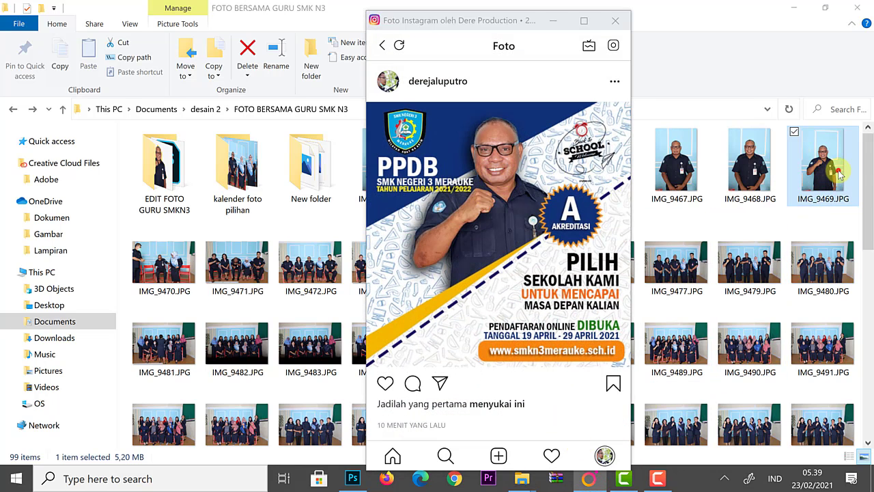
left_click(838, 176)
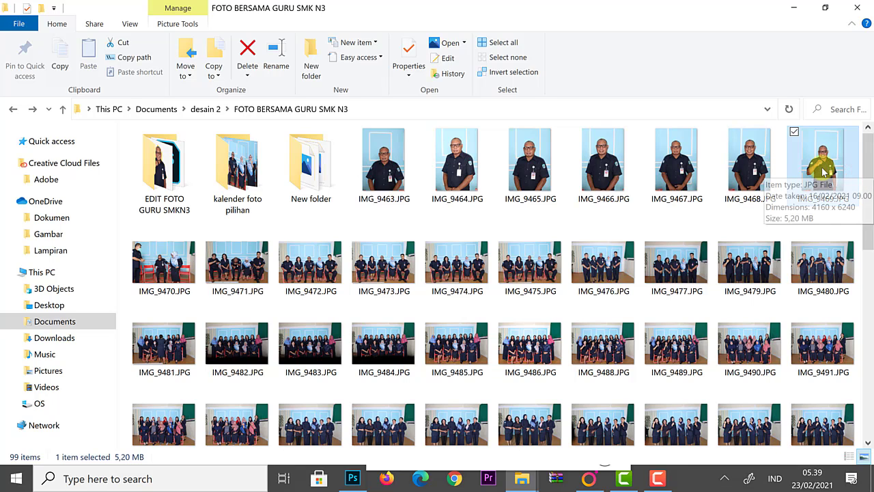
left_click_drag(823, 174, 325, 115)
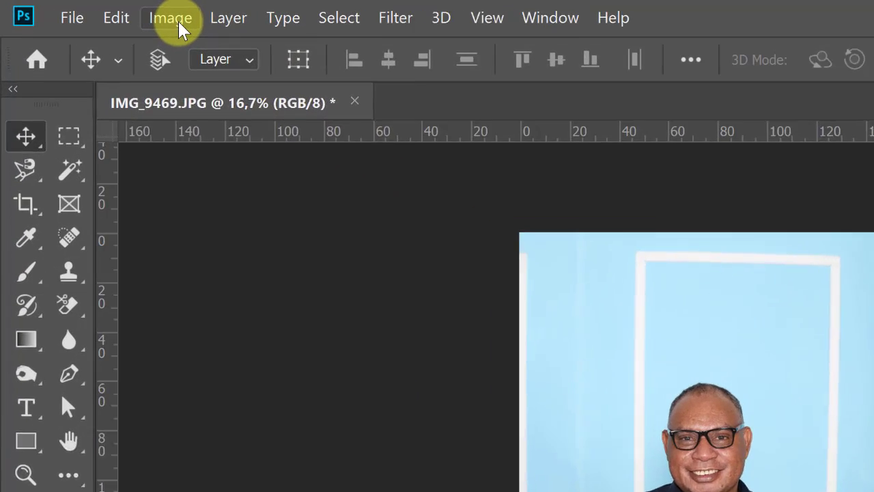
Resize the image to a width of 30 centimeters, keeping its proportions.
left_click(174, 20)
left_click(205, 185)
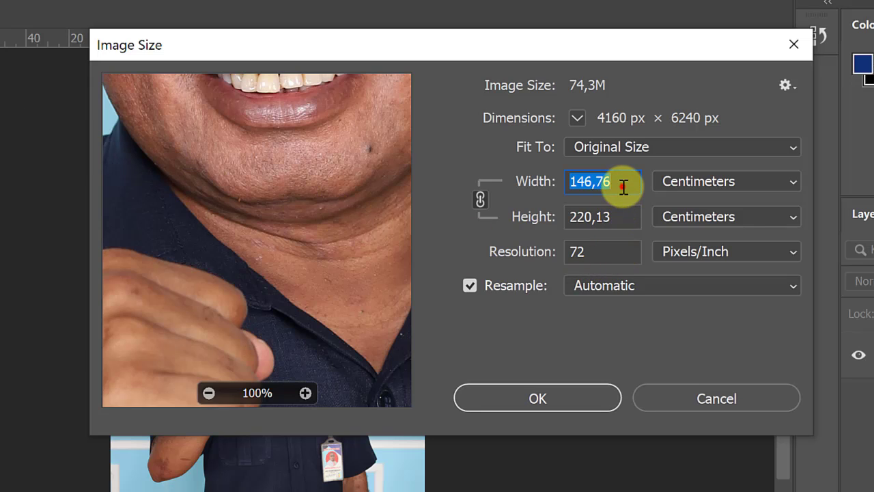
left_click(623, 185)
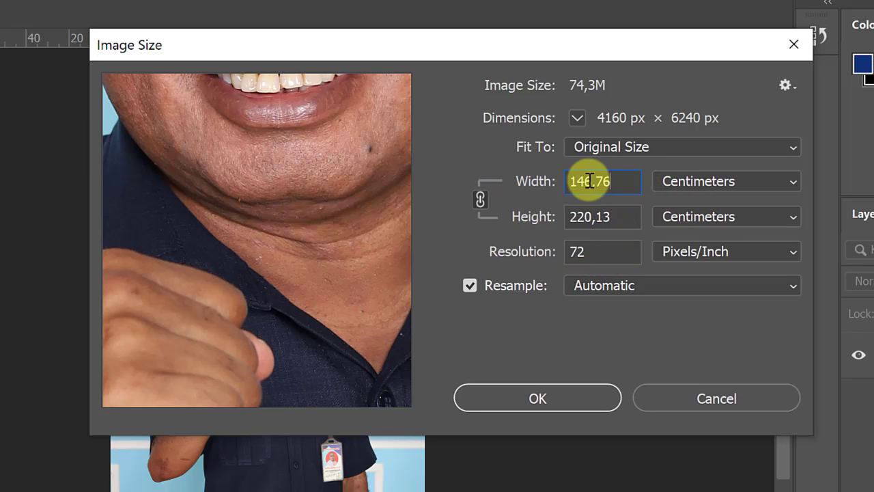
left_click_drag(615, 182, 557, 174)
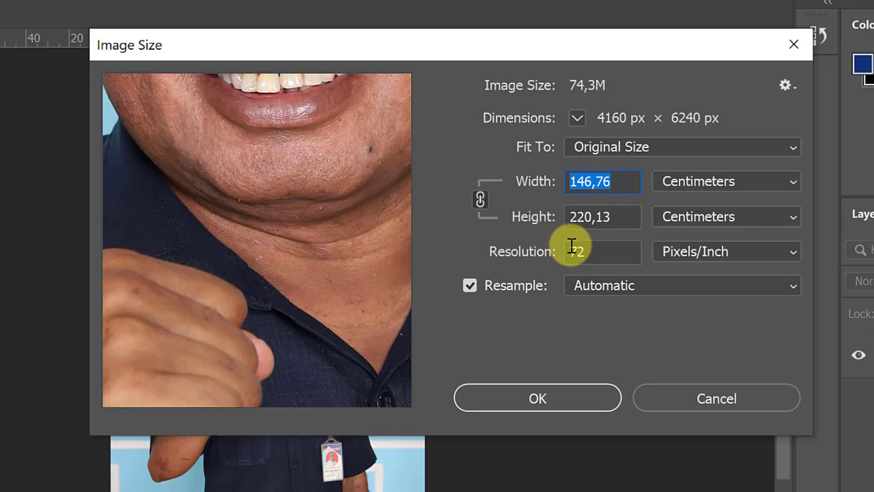
type("30")
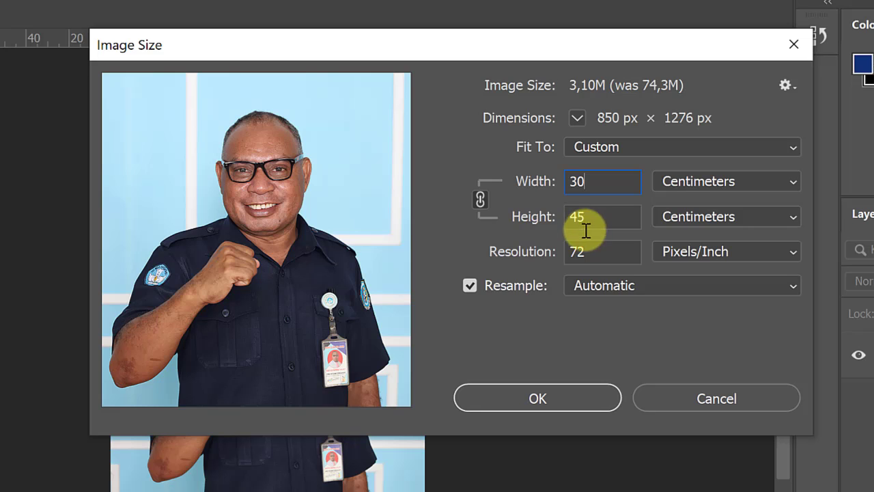
left_click(562, 399)
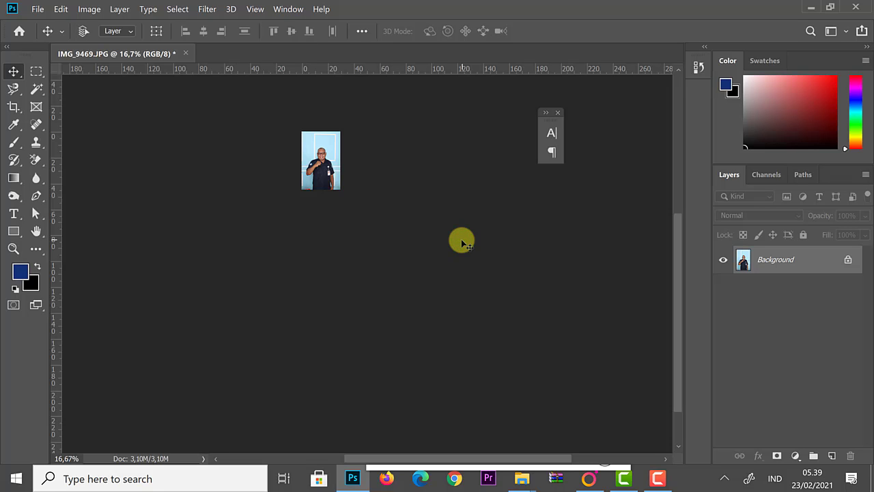
Unlock the Background layer of the photo and dismiss the Layer Style dialog.
key("ctrl+plus")
key("ctrl+plus")
key("ctrl+plus")
key("ctrl+plus")
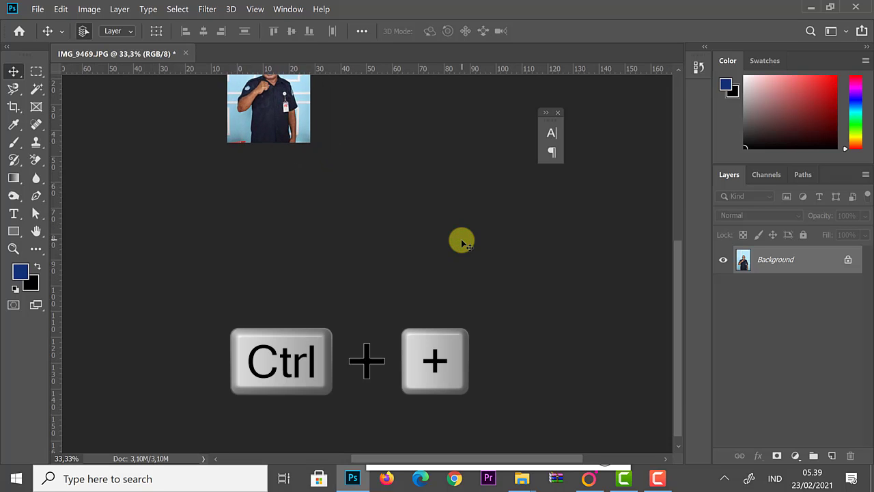
key("ctrl+plus")
key("ctrl+plus")
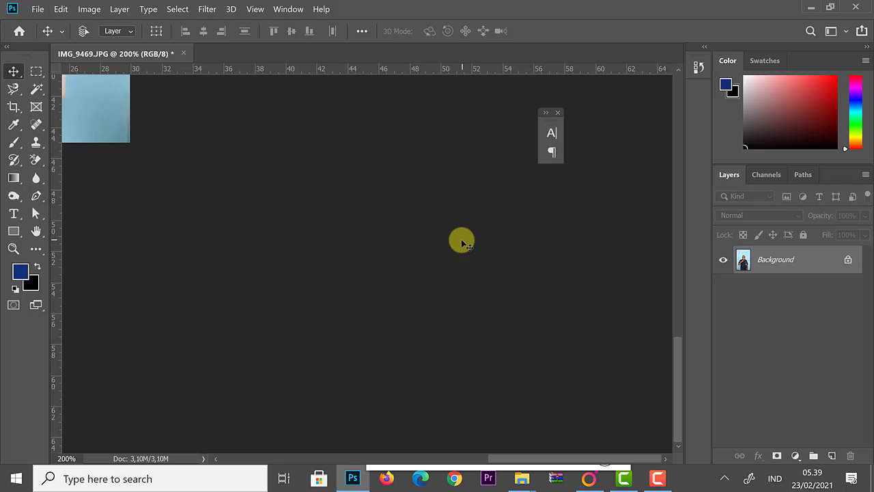
key("space")
left_click_drag(122, 120, 380, 336)
left_click_drag(233, 142, 390, 322)
left_click_drag(324, 190, 371, 248)
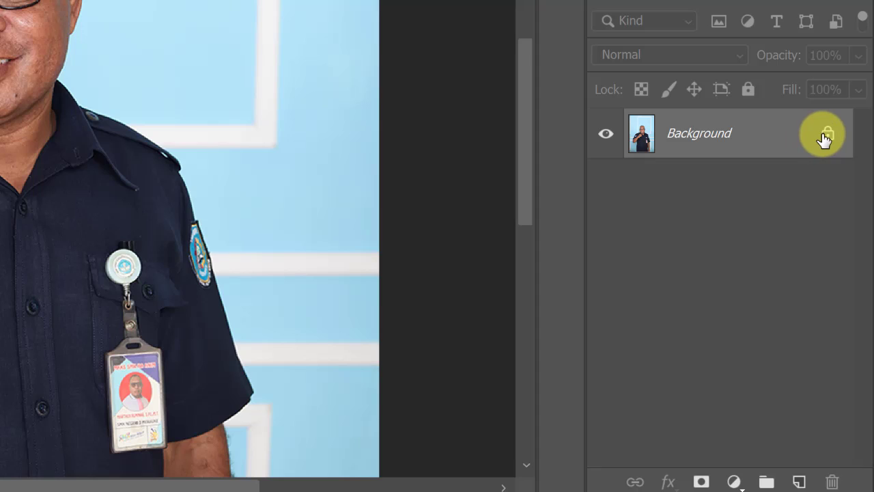
left_click(827, 134)
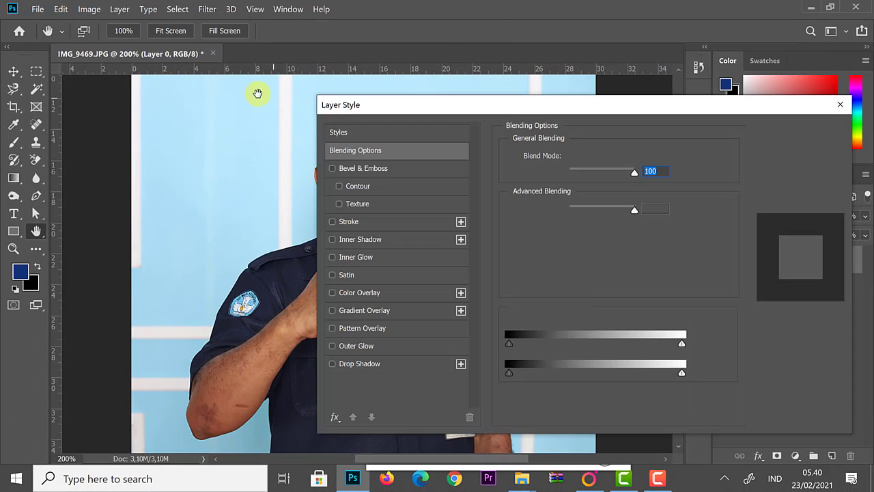
left_click(800, 158)
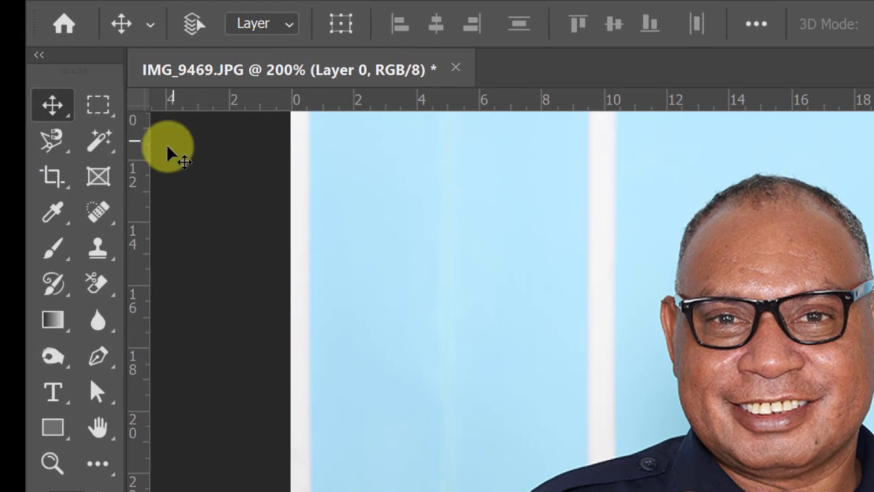
Choose the Background Eraser with a 73 px brush and erase a spot of the blue wall beside the head.
left_click(71, 230)
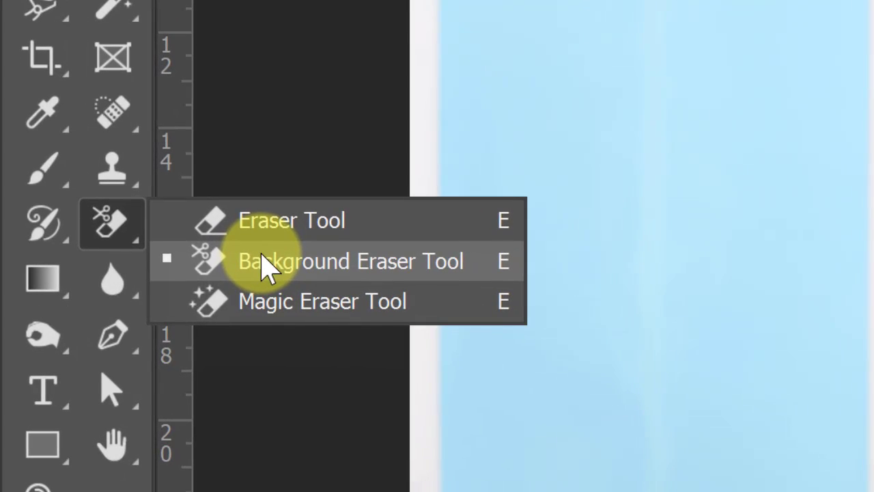
left_click(266, 263)
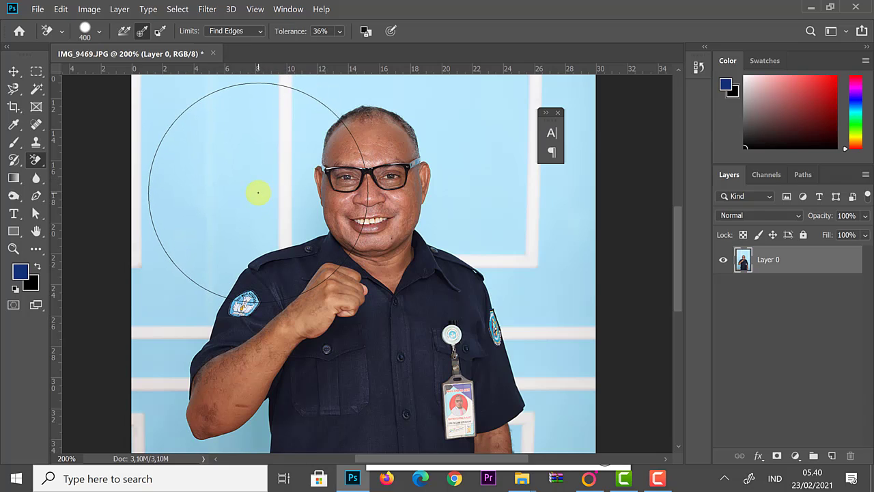
key("bracketleft")
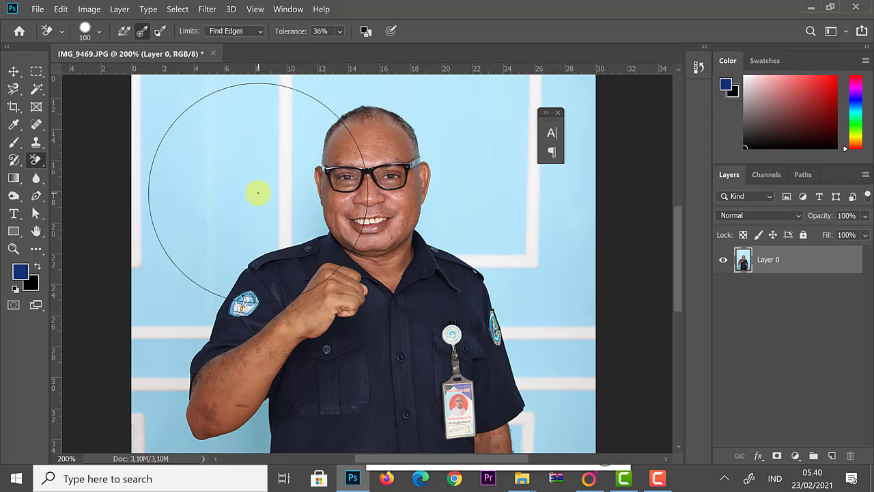
right_click(257, 193)
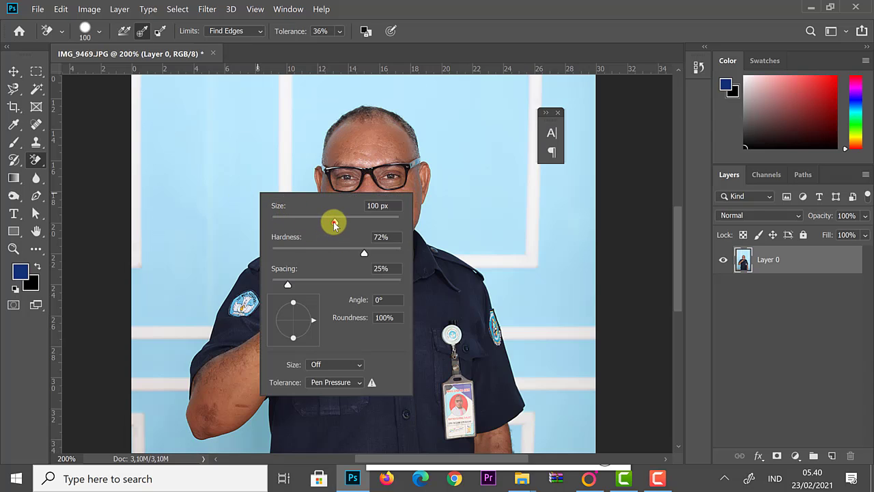
left_click(223, 151)
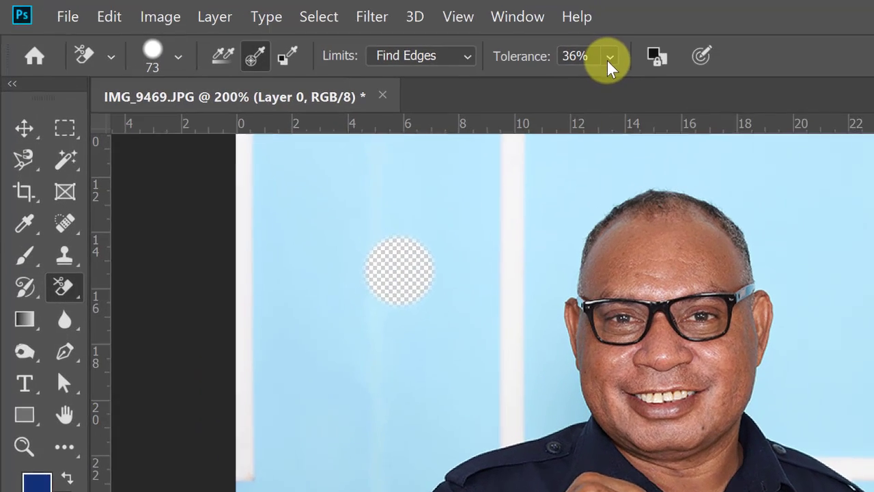
Raise the Background Eraser's tolerance to 41%.
left_click(340, 31)
left_click_drag(667, 88, 674, 90)
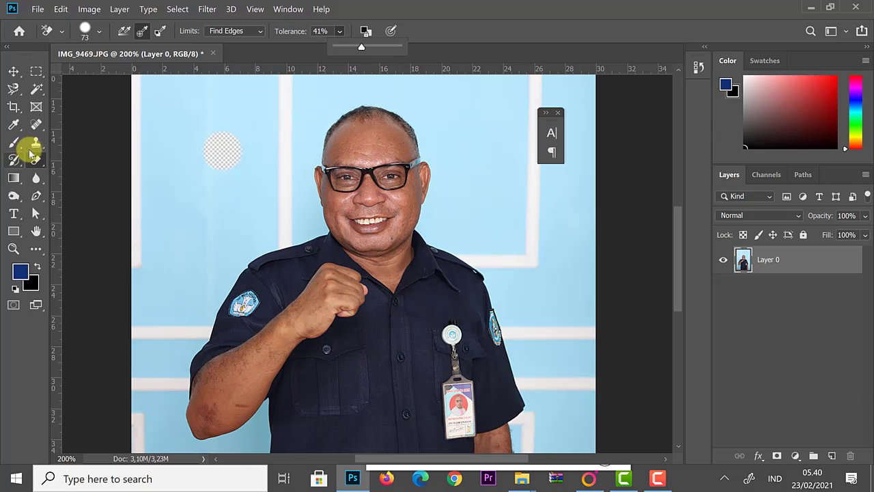
right_click(35, 160)
left_click(75, 170)
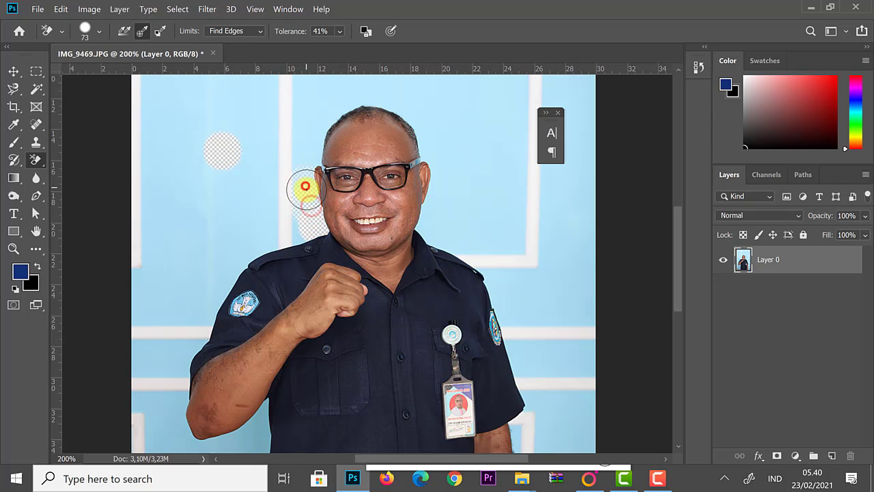
Erase the background around the man's head and down the shoulder and sleeve on the ID badge side.
mouse_move(305, 186)
left_mouse_down()
mouse_move(315, 212)
mouse_move(312, 155)
mouse_move(308, 164)
mouse_move(321, 122)
mouse_move(312, 135)
mouse_move(366, 95)
mouse_move(406, 110)
mouse_move(395, 105)
mouse_move(422, 123)
mouse_move(436, 154)
mouse_move(429, 228)
mouse_move(488, 269)
mouse_move(513, 322)
mouse_move(519, 368)
left_mouse_up()
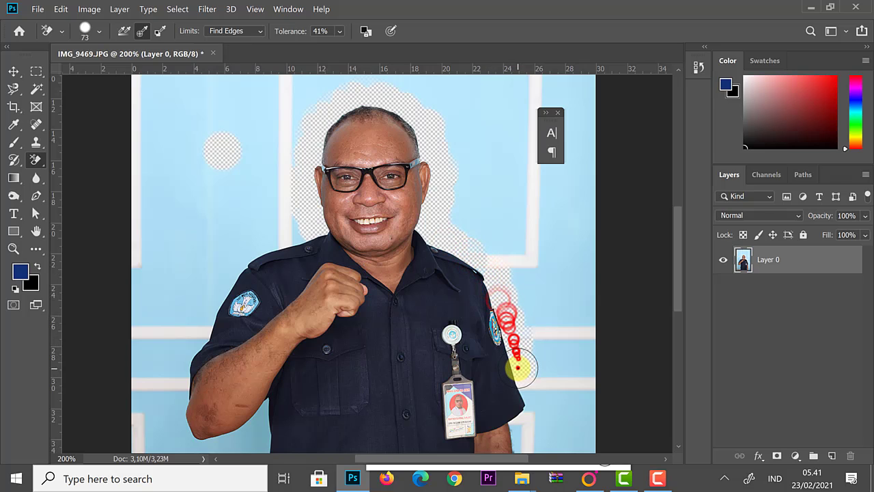
left_click(522, 372)
left_click(529, 396)
left_click(484, 271)
Erase the background along the shoulder, sleeve and outer edge of the raised arm.
left_click(299, 239)
left_click(297, 223)
left_click(292, 215)
left_click(284, 242)
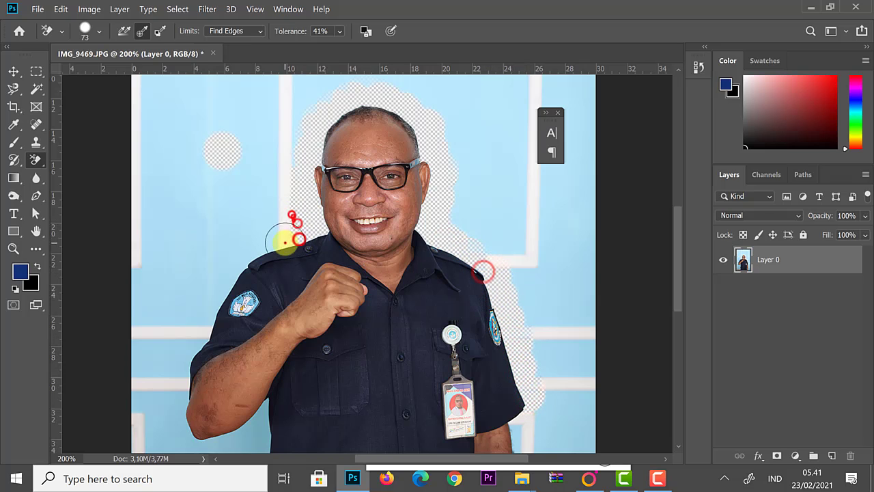
mouse_move(285, 242)
left_mouse_down()
mouse_move(236, 267)
mouse_move(204, 336)
mouse_move(276, 264)
mouse_move(271, 231)
mouse_move(241, 263)
mouse_move(240, 253)
mouse_move(240, 284)
mouse_move(252, 305)
mouse_move(220, 242)
mouse_move(213, 271)
mouse_move(232, 285)
mouse_move(261, 277)
left_mouse_up()
left_click(242, 291)
left_click(209, 254)
left_click(219, 276)
Erase the background under the raised elbow, up to where the forearm meets the shirt.
left_click(269, 272)
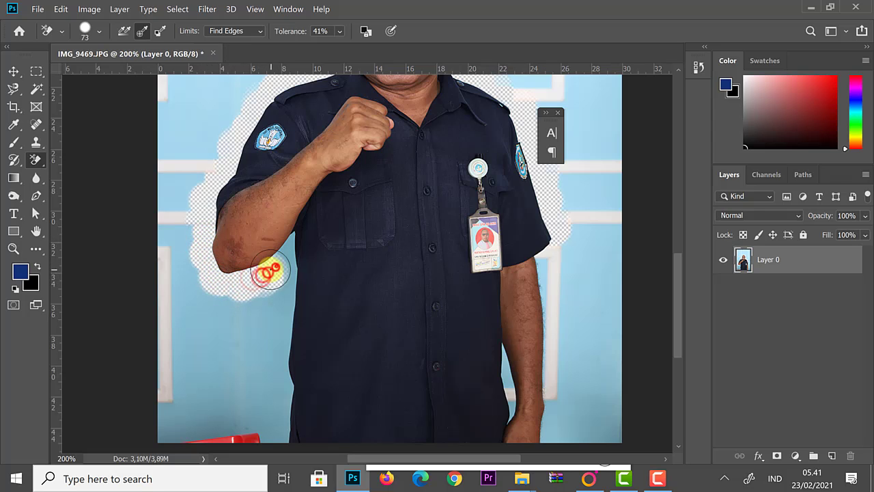
left_click(276, 267)
left_click(258, 278)
left_click(283, 262)
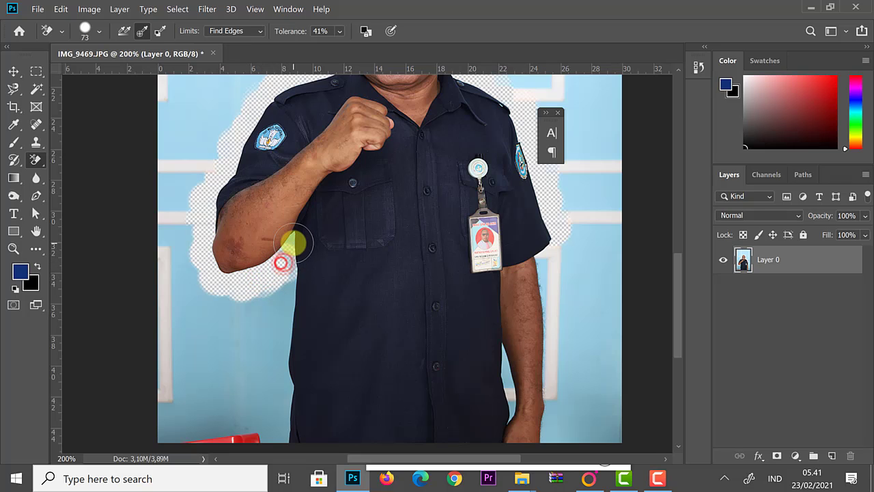
left_click(289, 242)
left_click(280, 254)
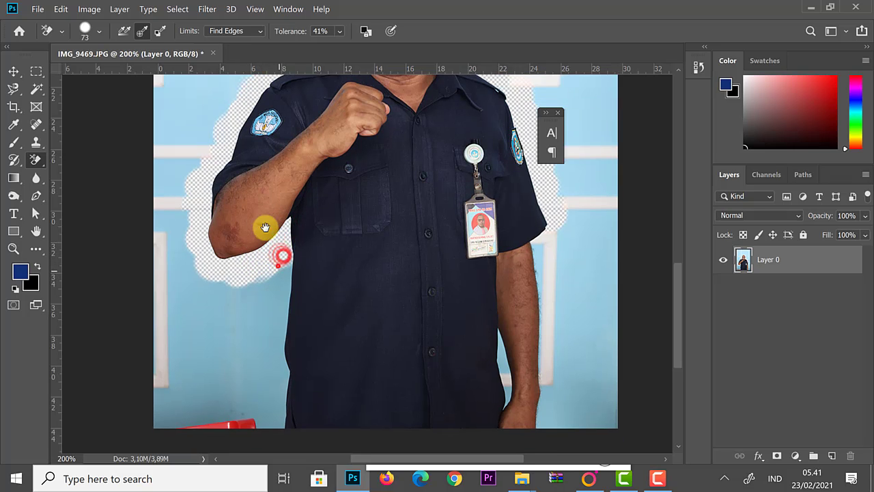
Erase the background down the shirt's edge below the raised arm and around the hanging arm on the other side.
scroll(264, 228, "down", 2)
left_click_drag(273, 217, 265, 316)
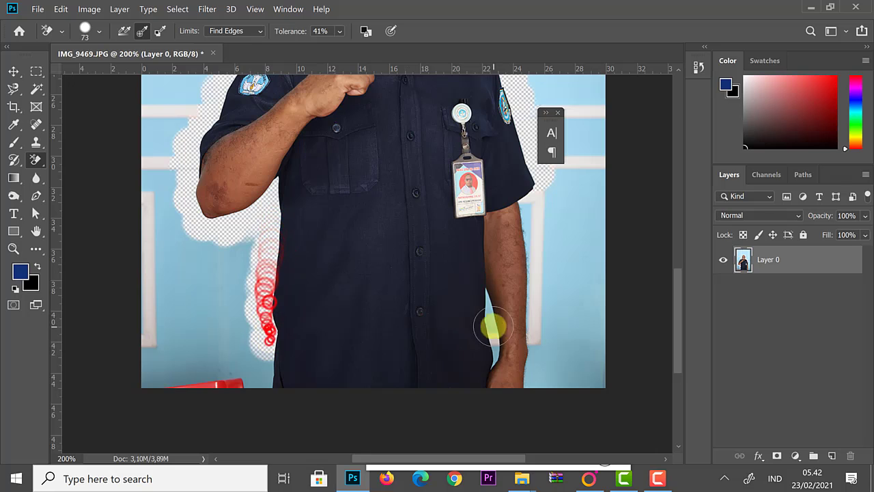
mouse_move(491, 327)
left_mouse_down()
mouse_move(491, 301)
mouse_move(529, 332)
mouse_move(531, 202)
left_mouse_up()
mouse_move(517, 235)
left_mouse_down()
mouse_move(369, 174)
mouse_move(334, 195)
mouse_move(322, 232)
left_mouse_up()
Outline the leftover background beside the hanging arm with the Polygonal Lasso, from sleeve to wrist, and delete it.
scroll(370, 175, "up", 2)
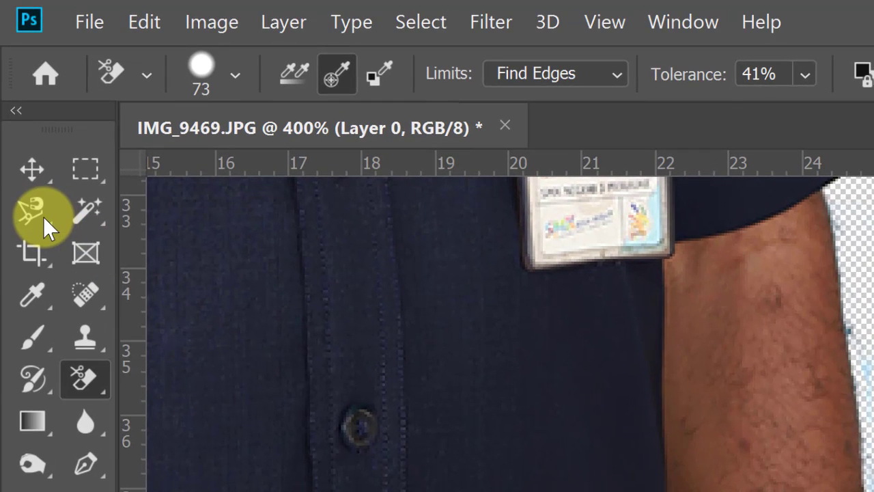
left_click(36, 200)
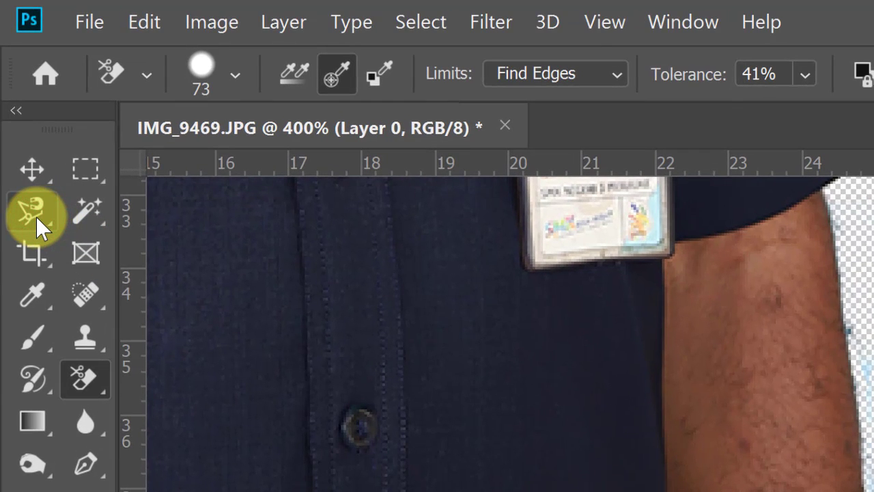
left_click(36, 217)
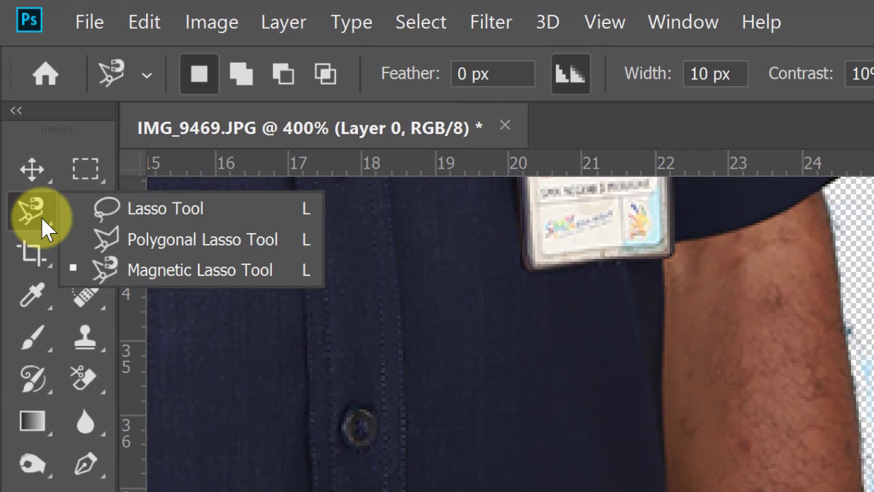
left_click(161, 246)
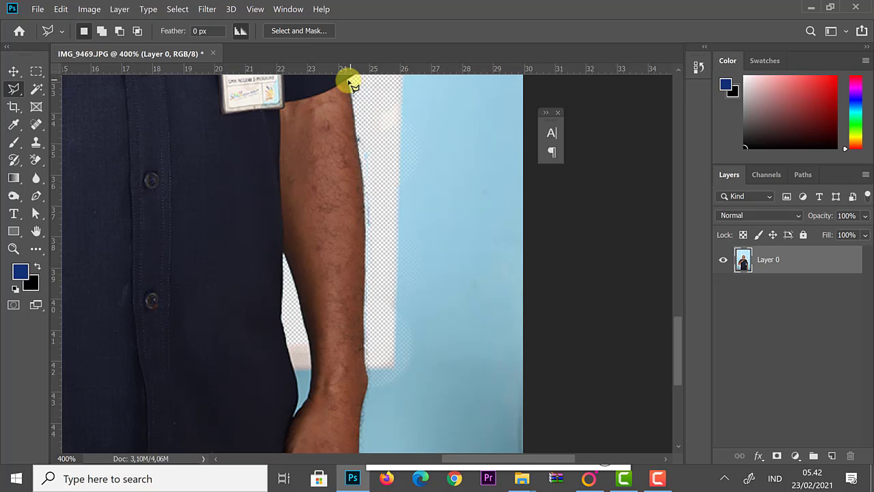
left_click(355, 124)
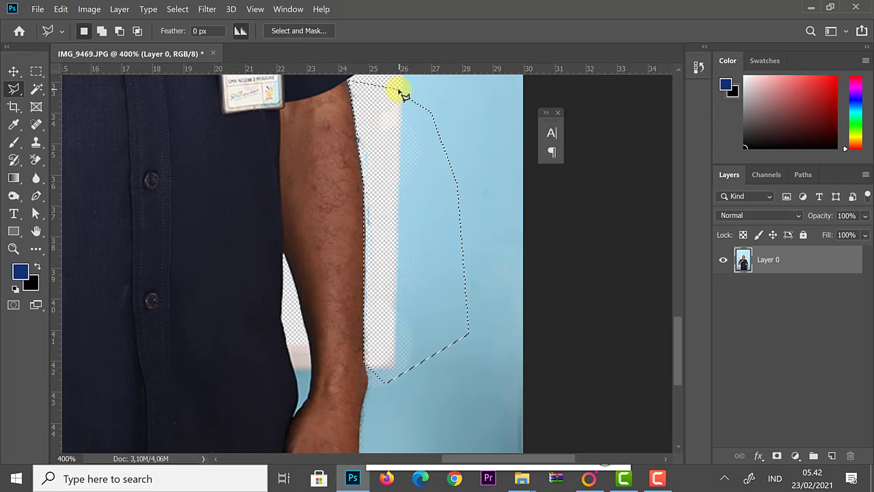
left_click(399, 88)
key("Delete")
Close the reference poster window and deselect the cleared area beside the arm.
left_click(600, 482)
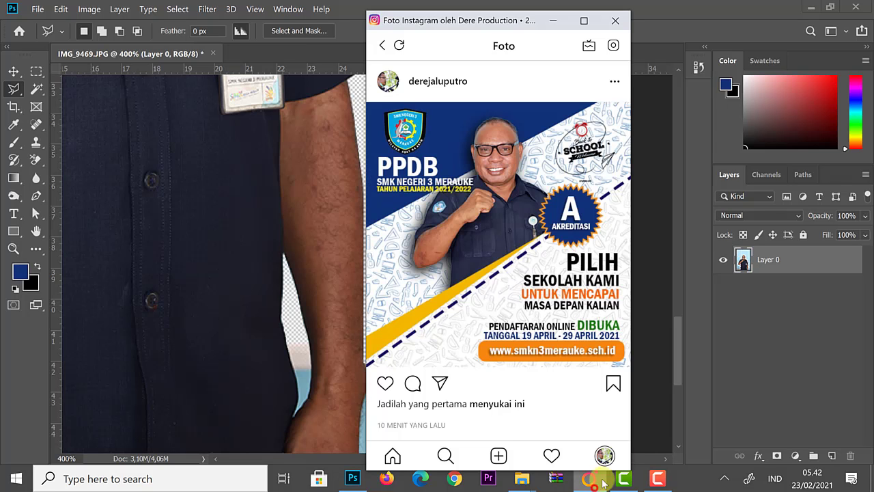
left_click(618, 20)
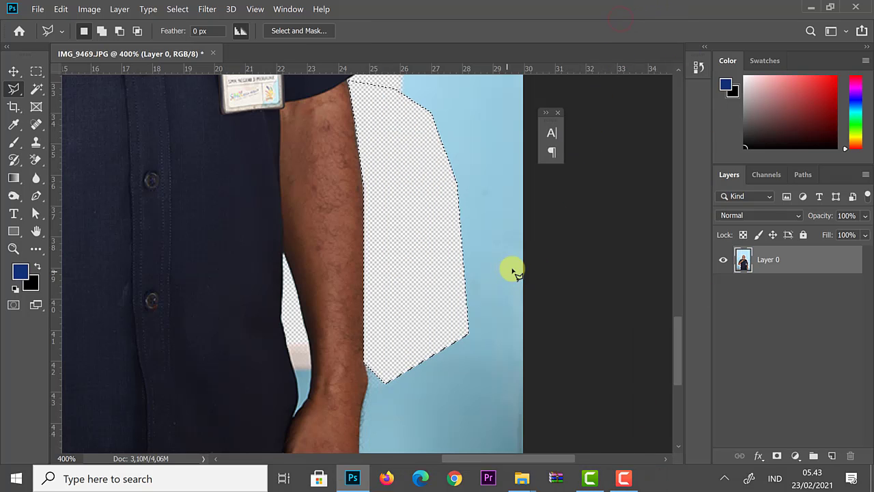
left_click(398, 196)
left_click(397, 197)
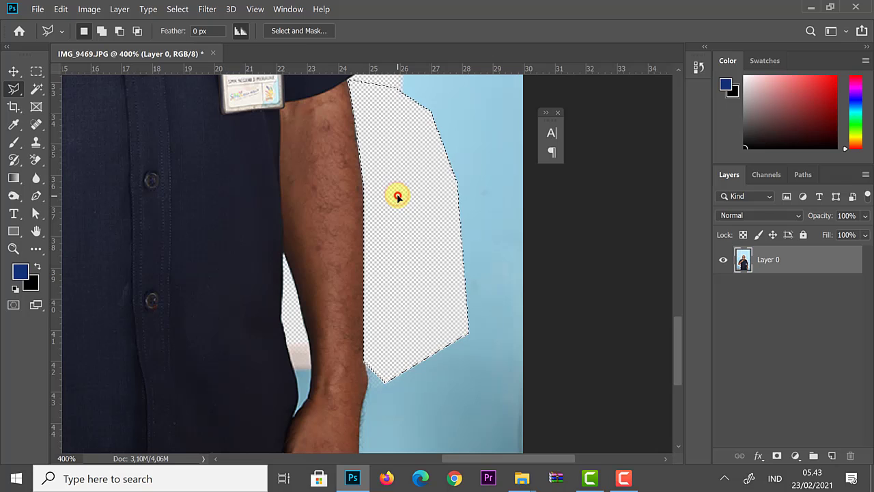
left_click(399, 197)
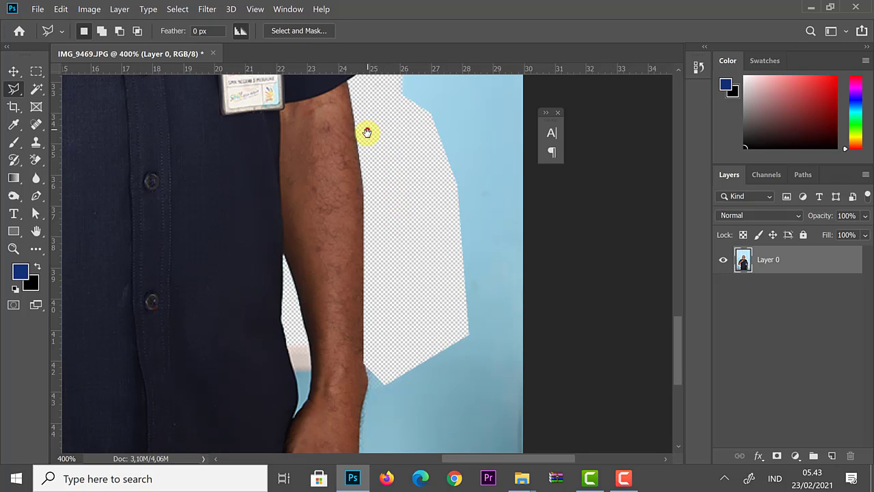
Outline the man with the Polygonal Lasso through the cleared strip, from the head around both arms and across the lower shirt.
left_click_drag(366, 131, 413, 301)
left_click_drag(388, 202, 413, 246)
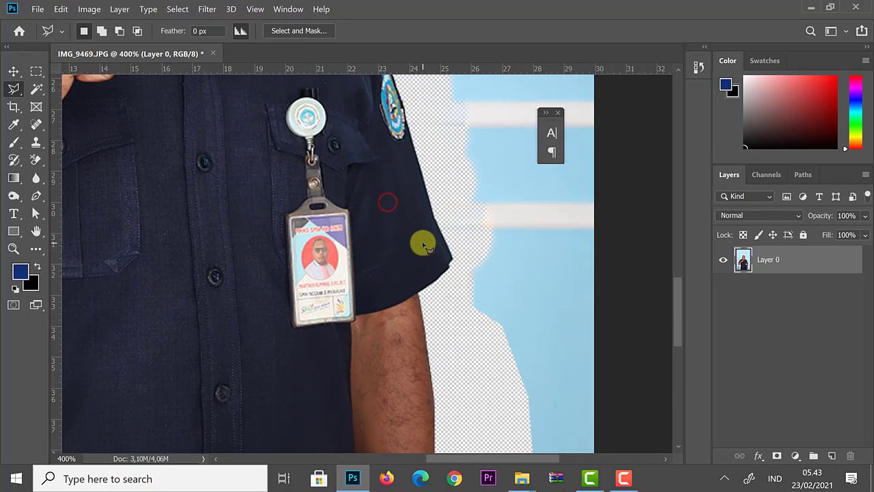
scroll(424, 246, "down", 5)
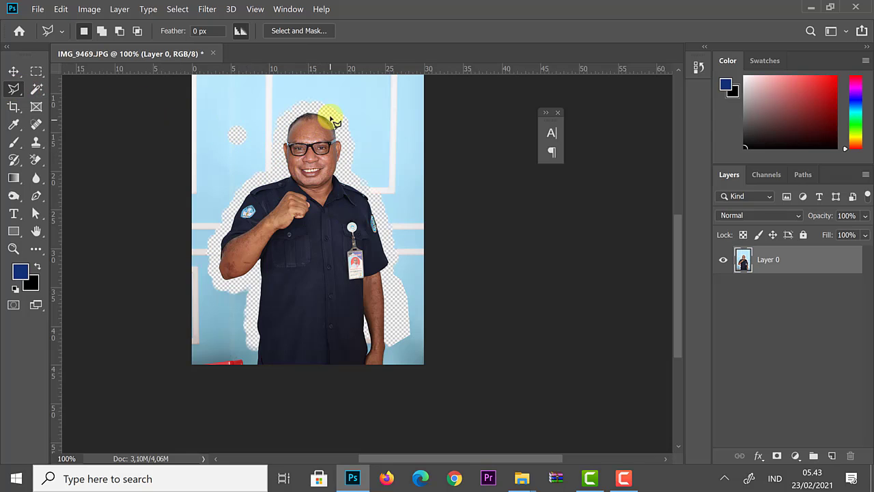
left_click(283, 134)
left_click(284, 164)
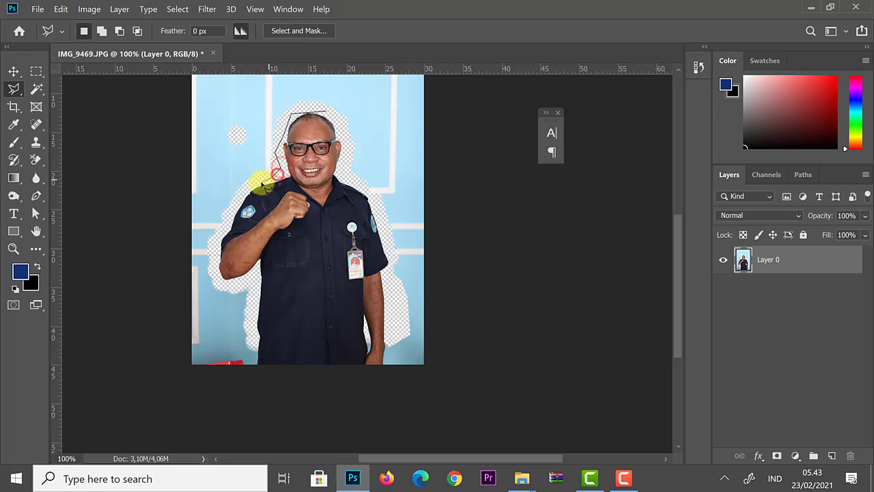
left_click(261, 181)
left_click(238, 202)
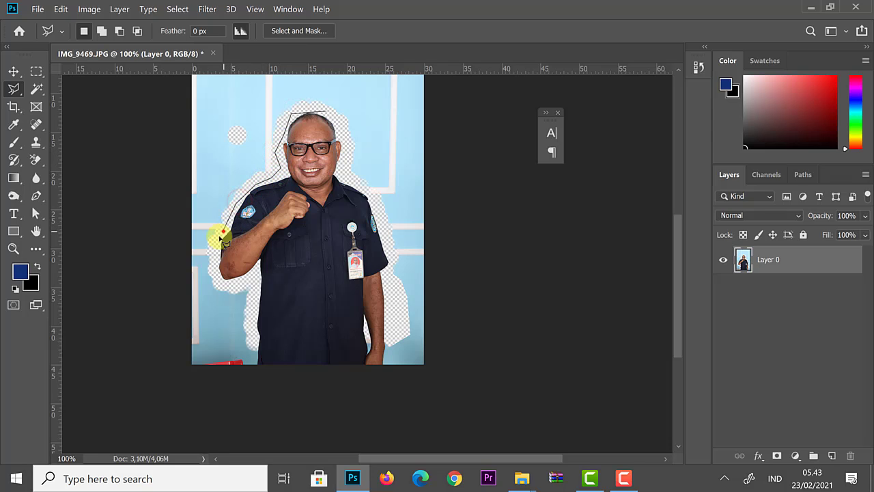
left_click(214, 254)
left_click(217, 278)
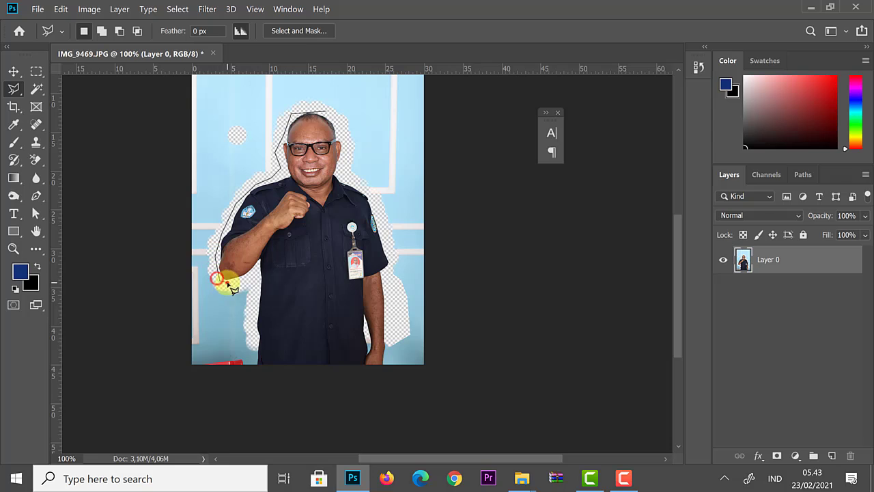
left_click(219, 282)
left_click(242, 279)
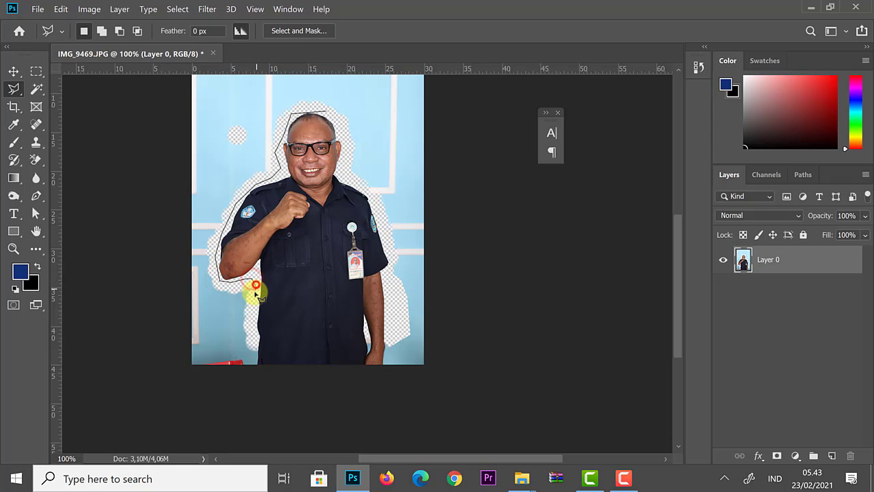
left_click(256, 327)
left_click(259, 342)
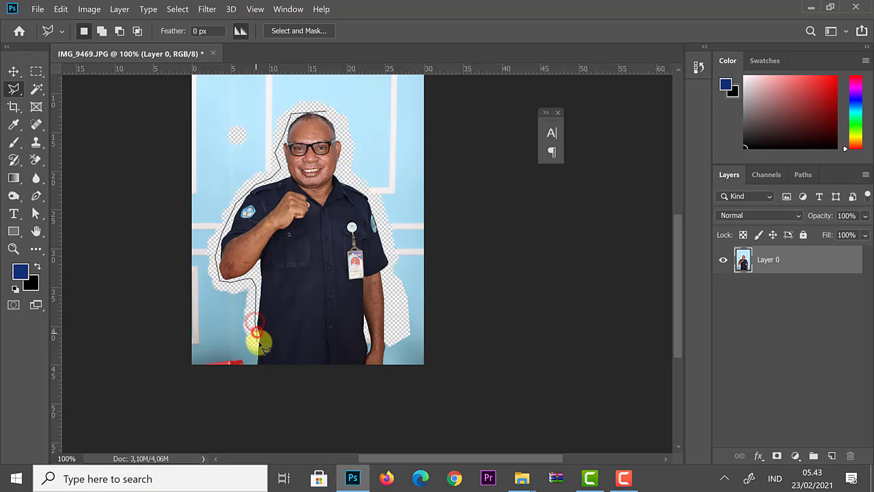
left_click(364, 343)
left_click(393, 332)
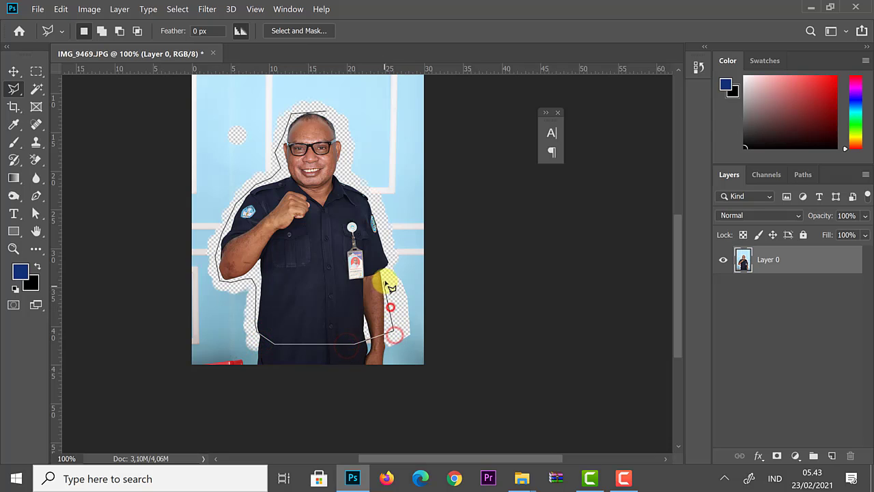
left_click(391, 309)
left_click(389, 242)
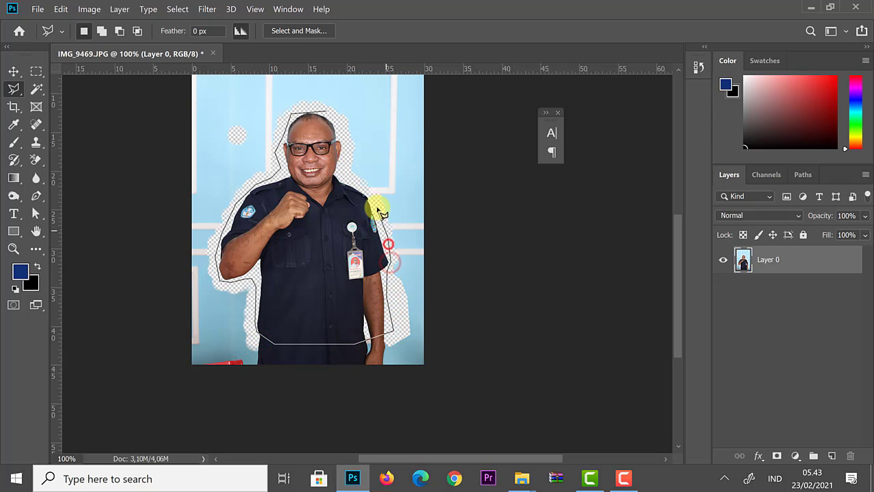
left_click(377, 206)
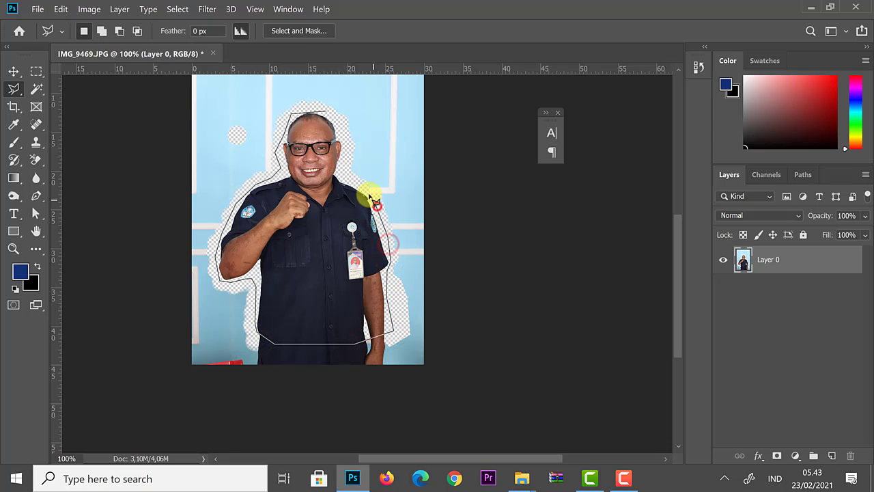
left_click(342, 150)
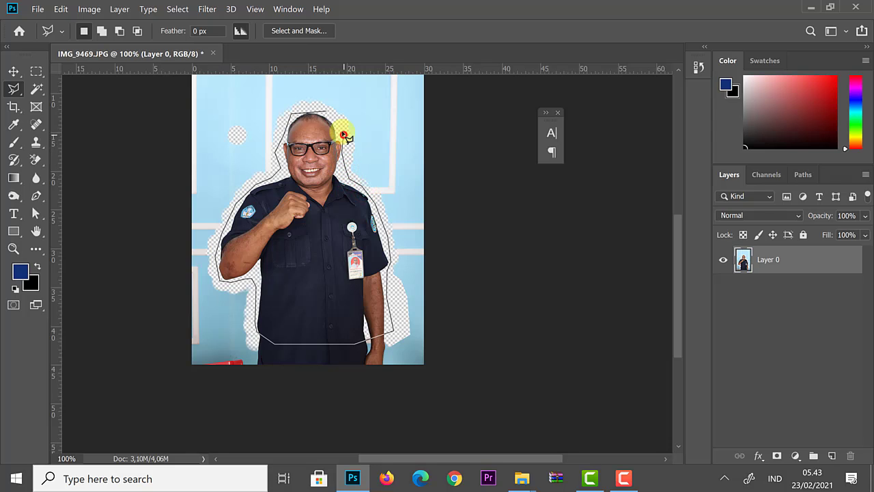
left_click(329, 113)
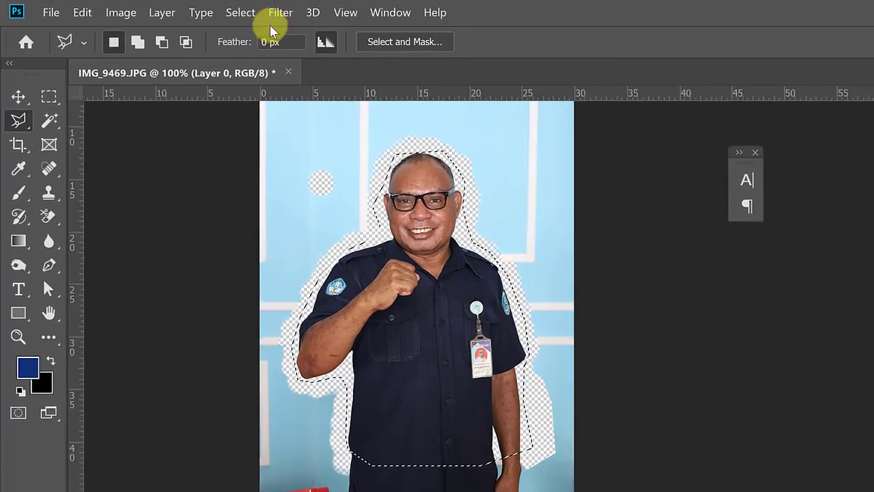
Invert the selection, delete all the remaining background around the man, and deselect.
left_click(177, 9)
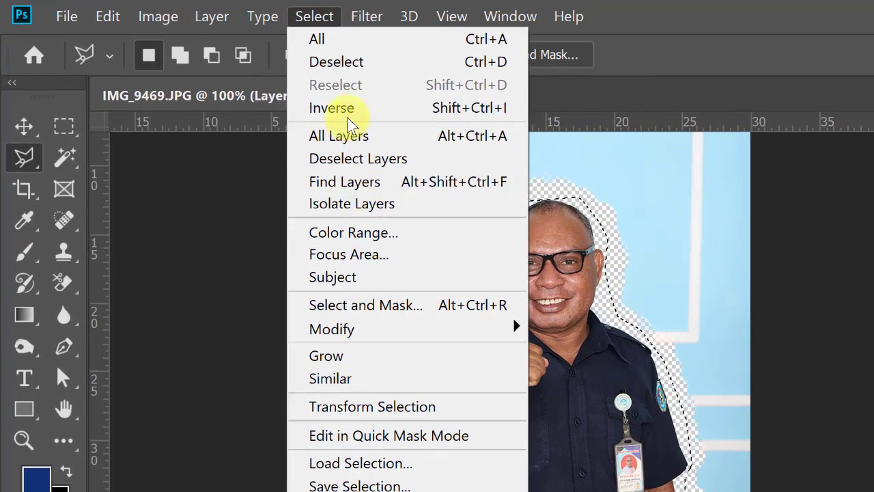
left_click(289, 92)
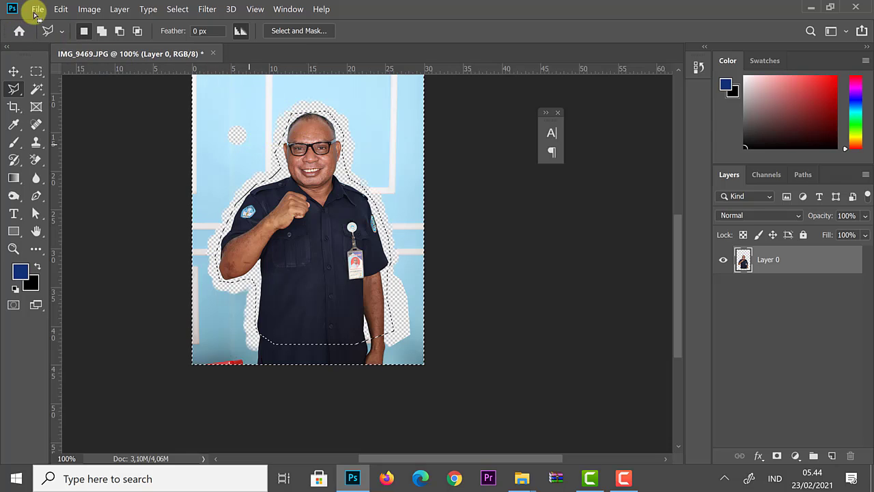
key("Delete")
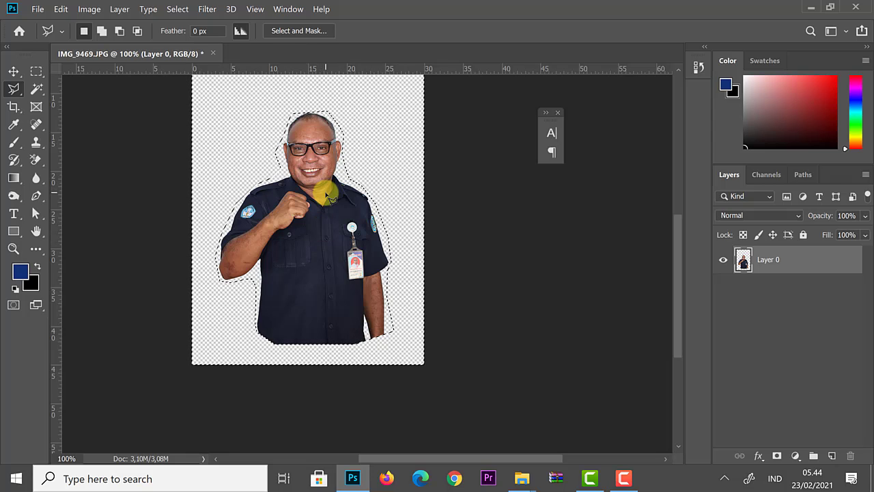
key("ctrl+d")
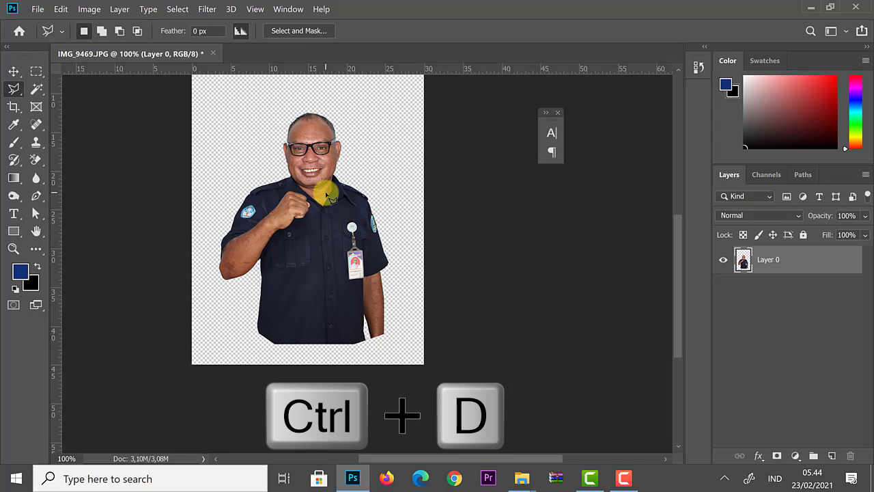
left_click(14, 71)
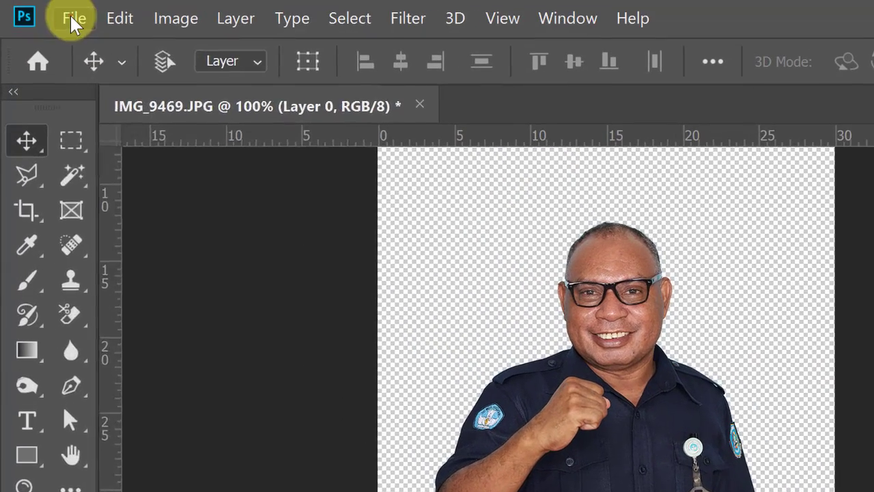
Create a new RGB document of 1000 × 1000 pixels at 100 pixels/inch with a white background.
left_click(37, 9)
left_click(89, 42)
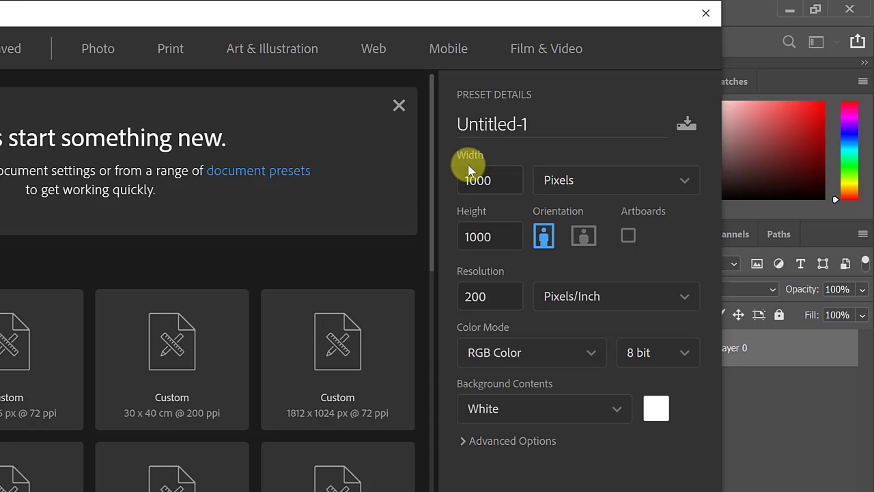
left_click_drag(498, 181, 465, 172)
left_click(497, 237)
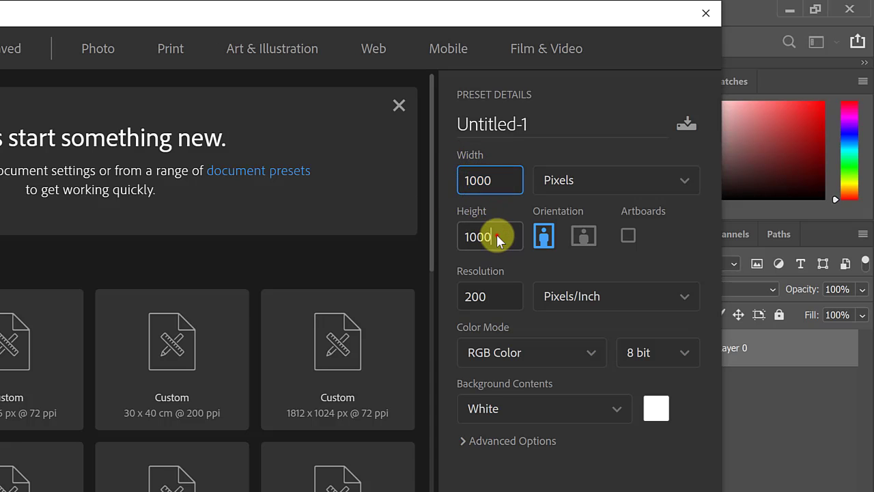
left_click_drag(497, 237, 459, 238)
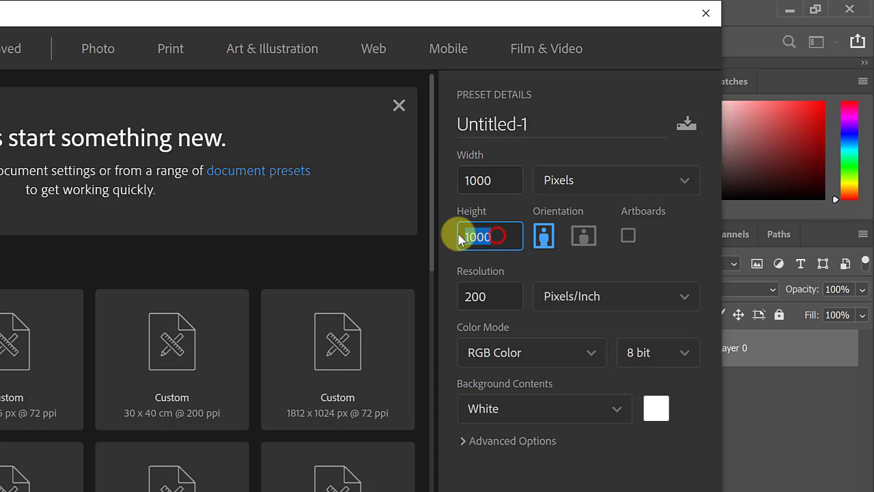
double_click(494, 296)
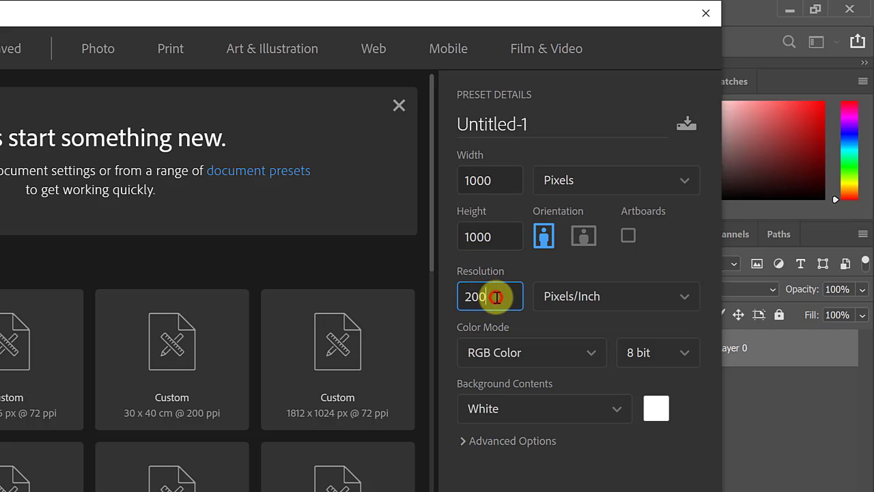
left_click_drag(496, 296, 464, 294)
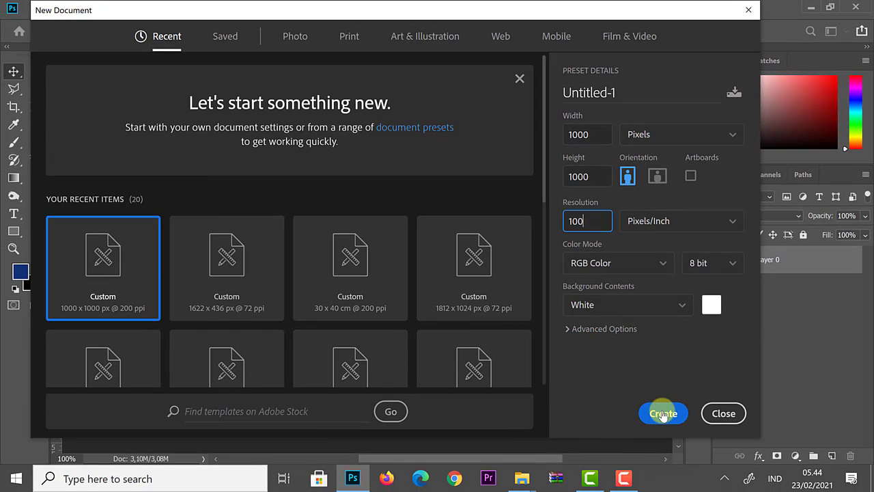
left_click(662, 413)
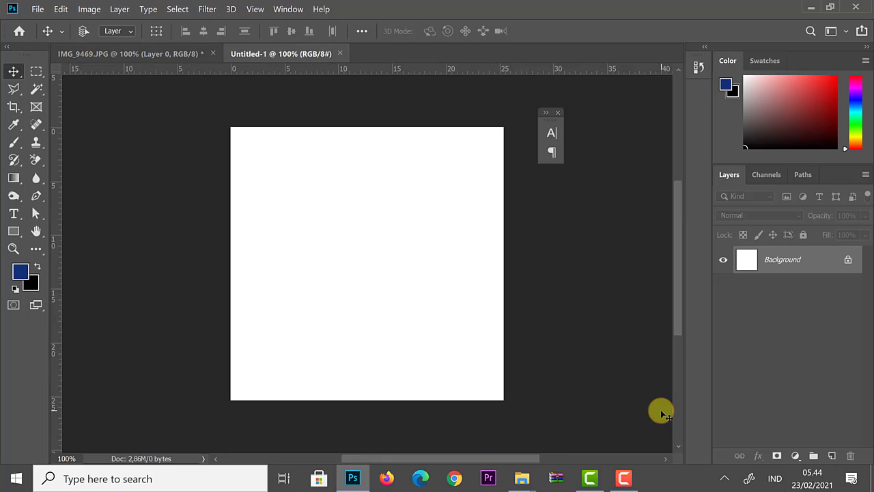
left_click(162, 54)
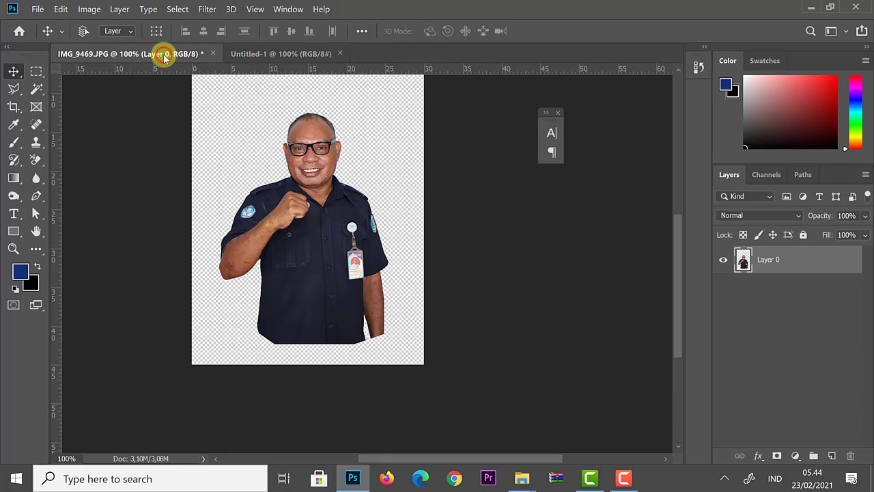
left_click(244, 55)
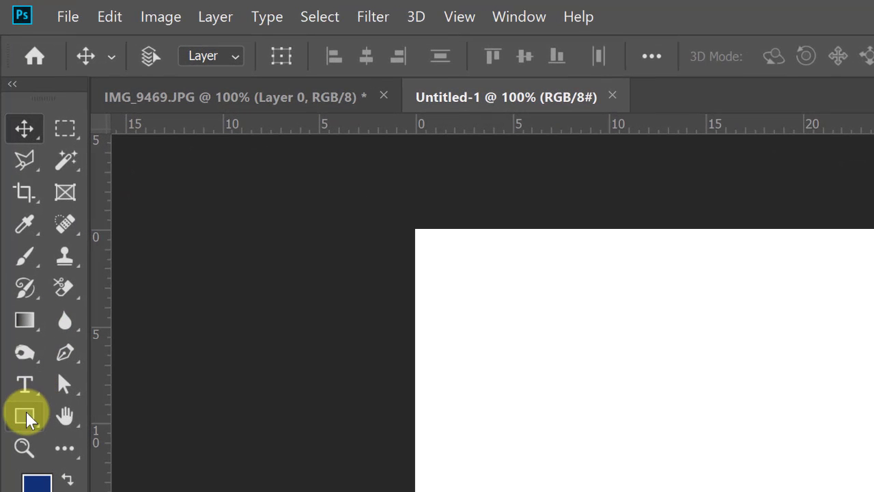
Set up the Rectangle Tool in Shape mode with the dark blue fill #113278.
left_click(13, 231)
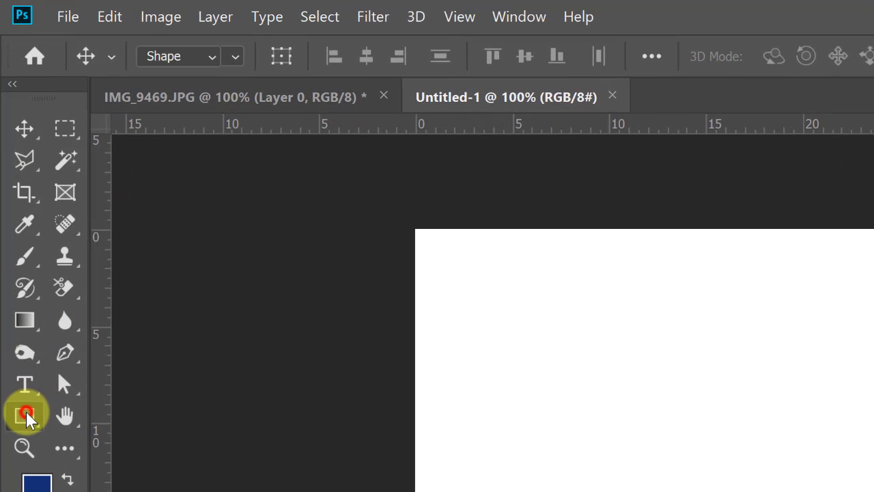
right_click(26, 415)
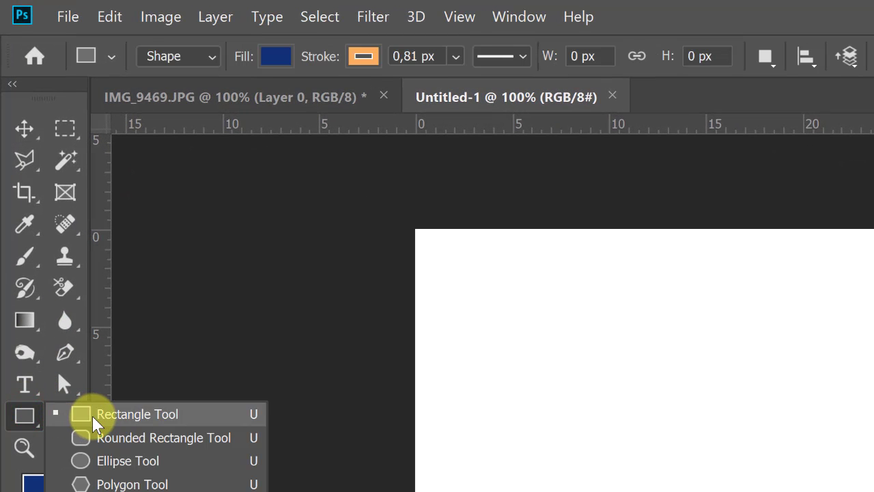
left_click(94, 422)
left_click(296, 57)
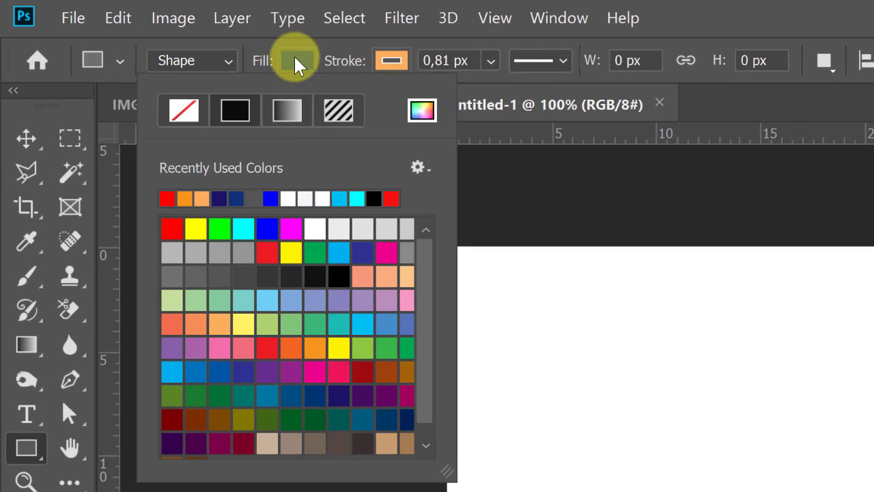
left_click(295, 57)
left_click(295, 57)
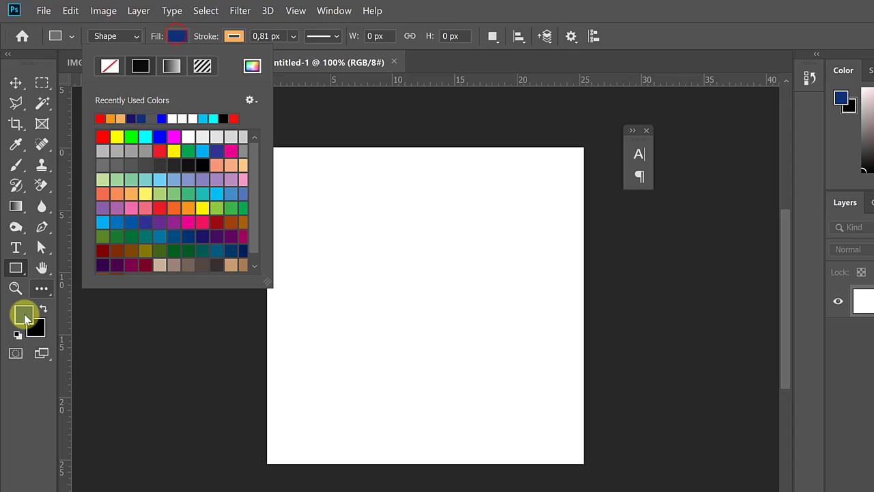
left_click(24, 315)
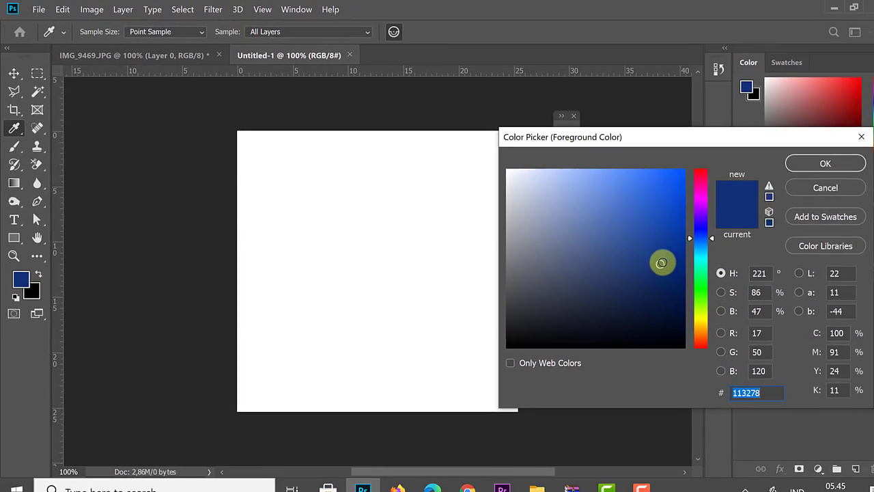
left_click(788, 157)
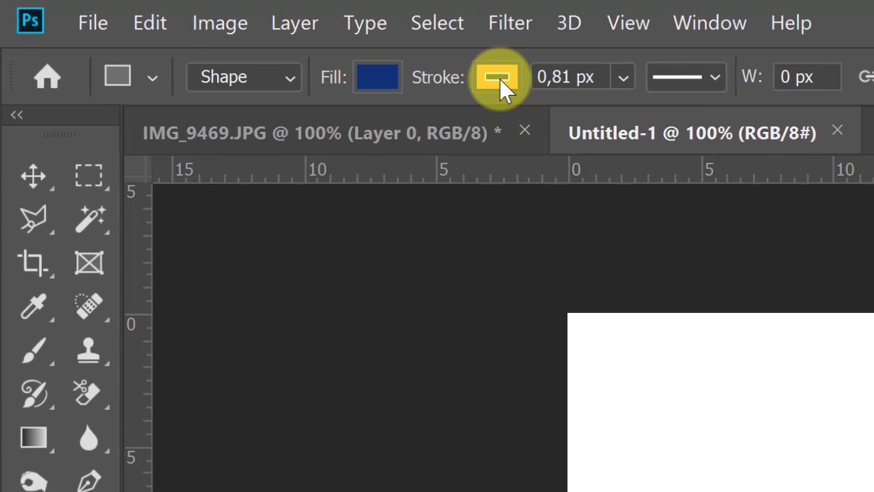
Set the shape to no stroke and draw a rectangle about 1240 × 667 px over the upper part of the canvas, overlapping its edges.
left_click(201, 31)
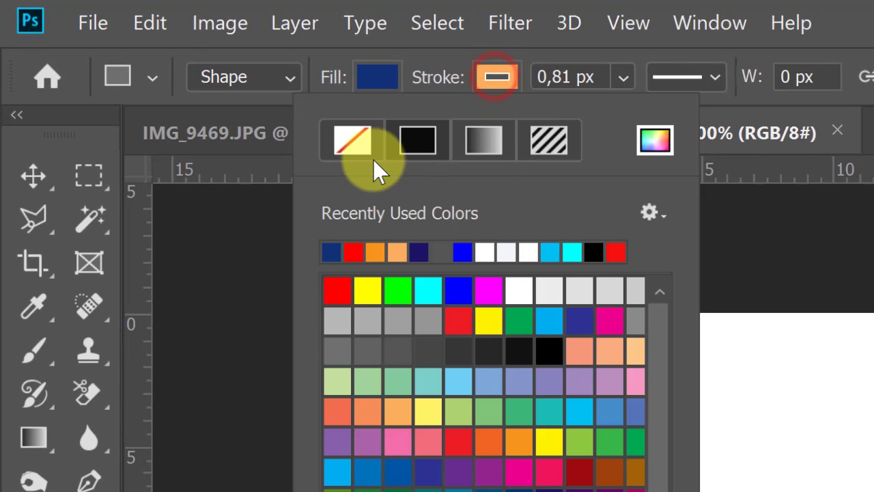
left_click(338, 138)
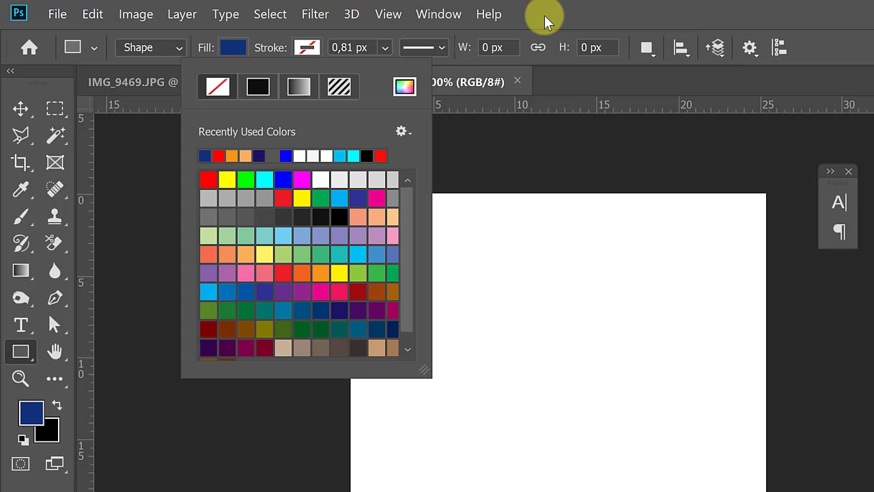
left_click(545, 20)
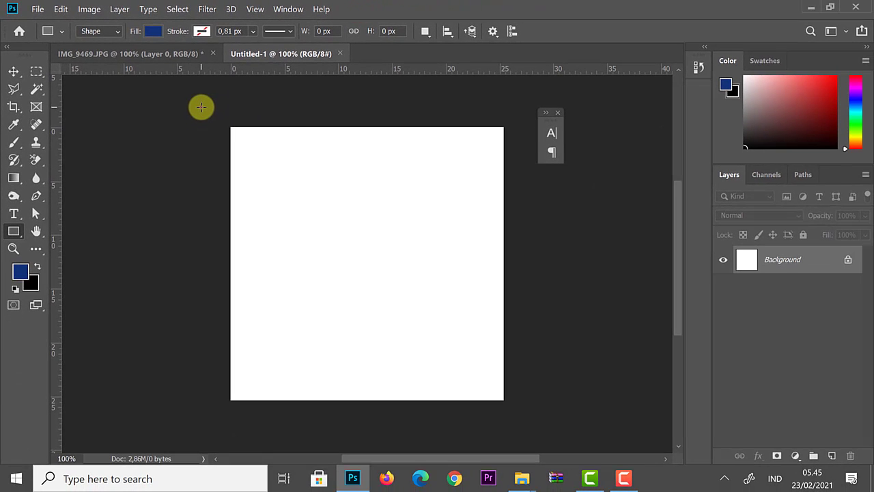
left_click_drag(200, 106, 539, 289)
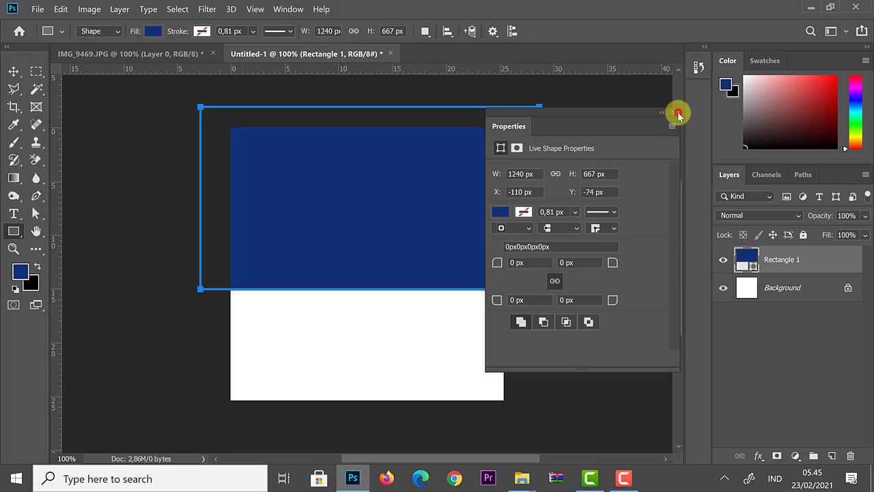
Rotate the dark blue rectangle to about -27.8° and move it so it covers only the canvas's upper-left corner diagonally.
left_click(678, 114)
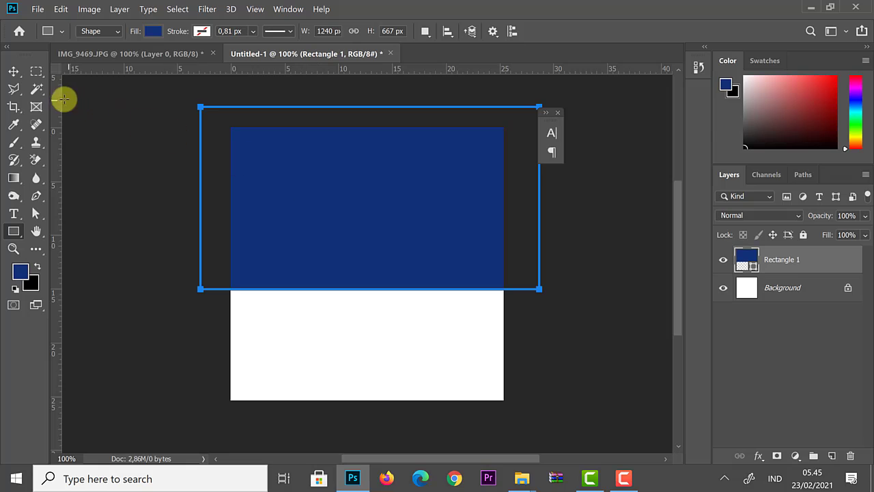
left_click(14, 71)
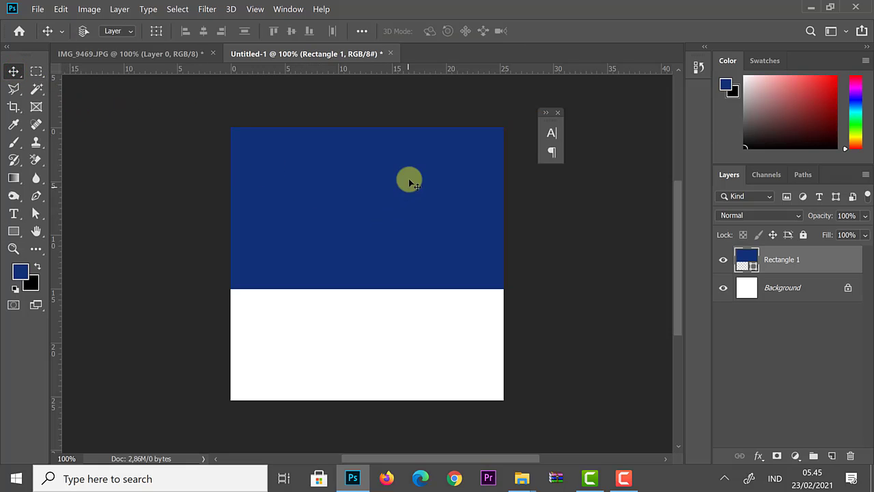
key("ctrl+t")
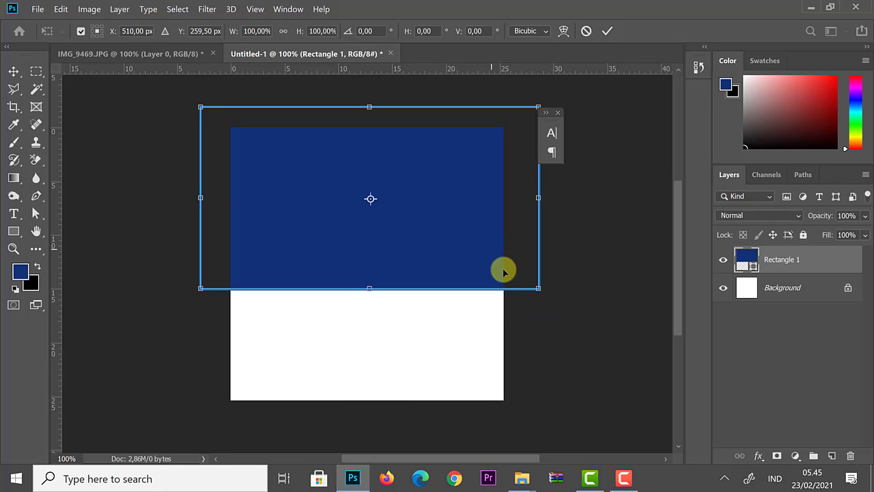
left_click_drag(546, 301, 575, 197)
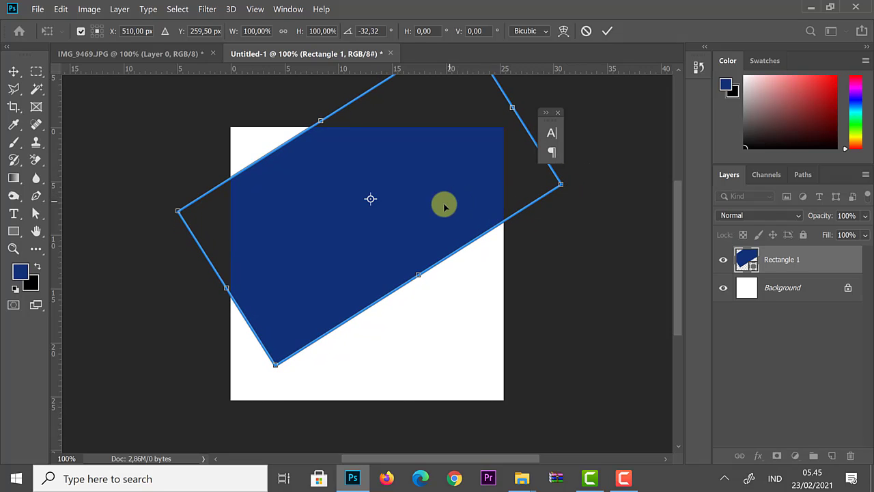
left_click_drag(415, 221, 322, 146)
left_click_drag(462, 158, 464, 167)
left_click_drag(337, 150, 361, 140)
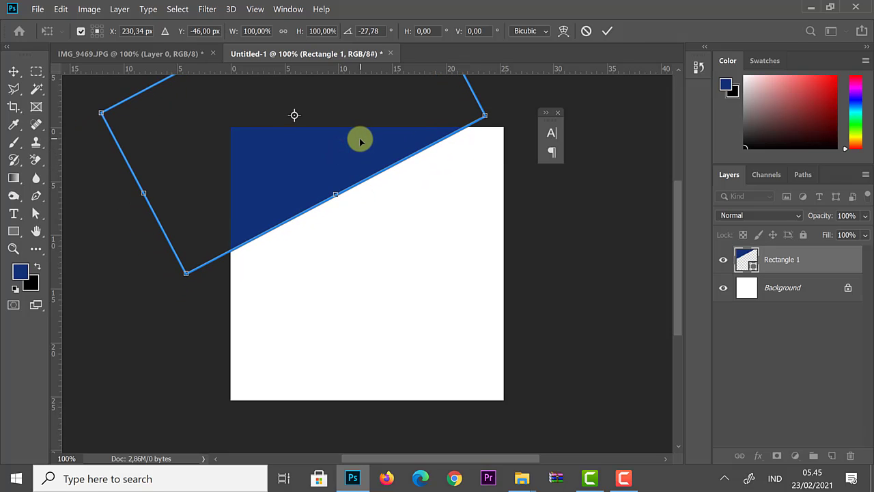
key("Return")
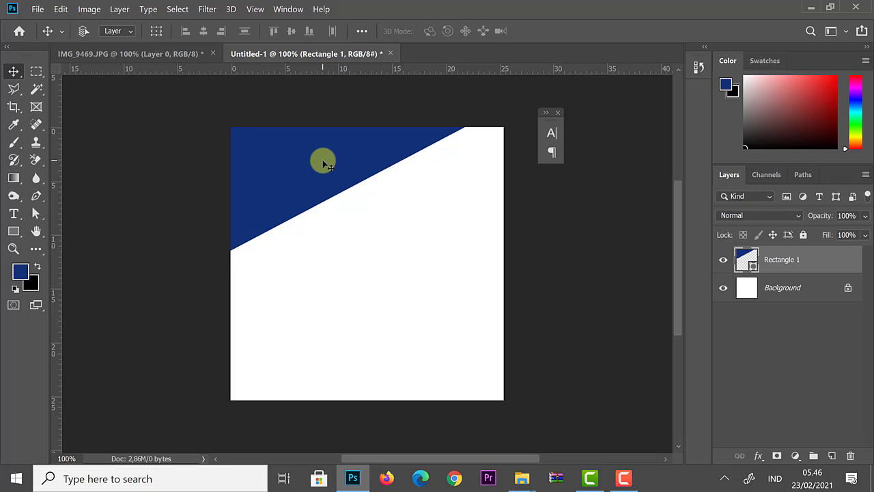
Duplicate the blue rectangle layer and move the copy over the canvas's lower-right corner, leaving a diagonal white band between both shapes.
right_click(825, 265)
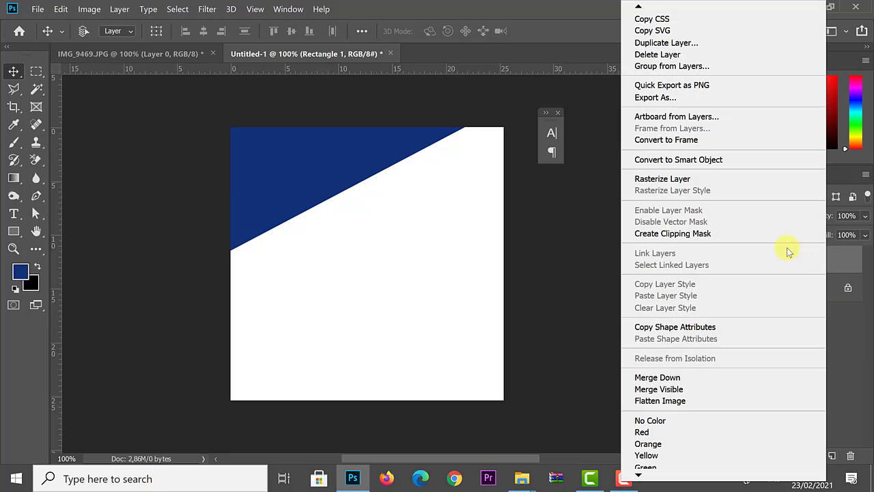
left_click(673, 45)
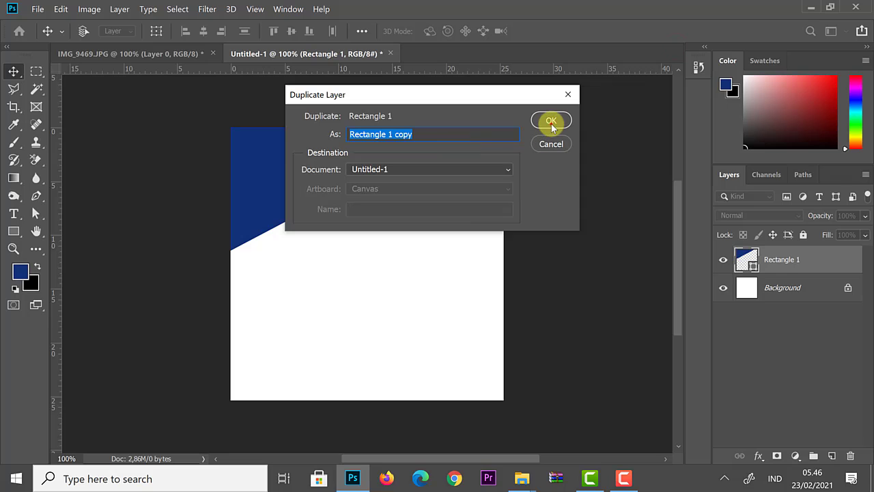
left_click(552, 127)
left_click_drag(313, 163, 419, 397)
left_click_drag(408, 328, 414, 353)
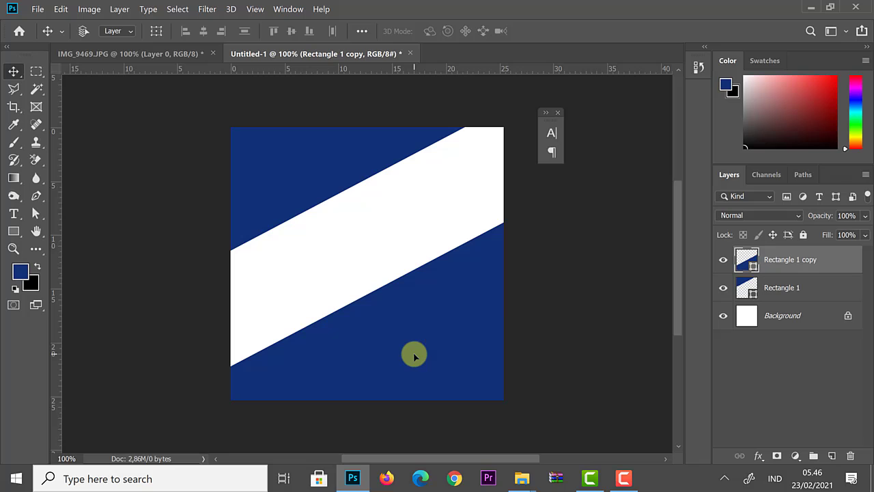
left_click_drag(473, 298, 476, 299)
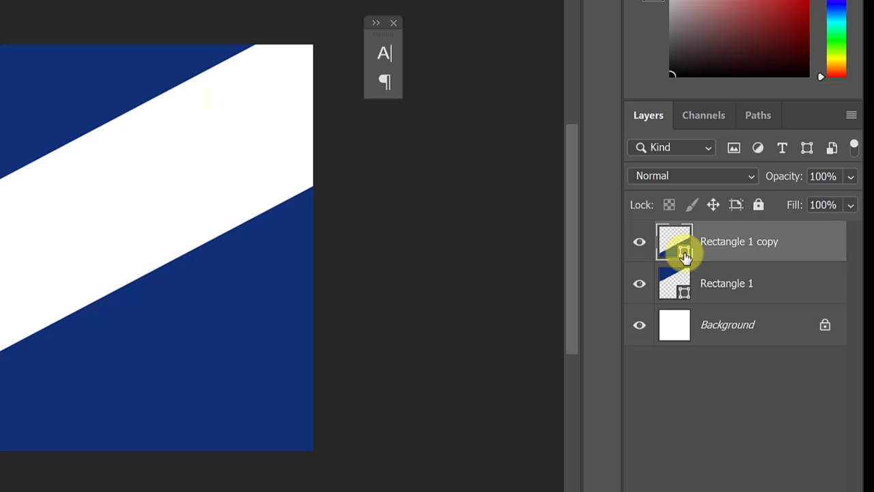
Change the fill of the lower-right rectangle copy to yellow #fed909.
double_click(685, 254)
left_click(570, 308)
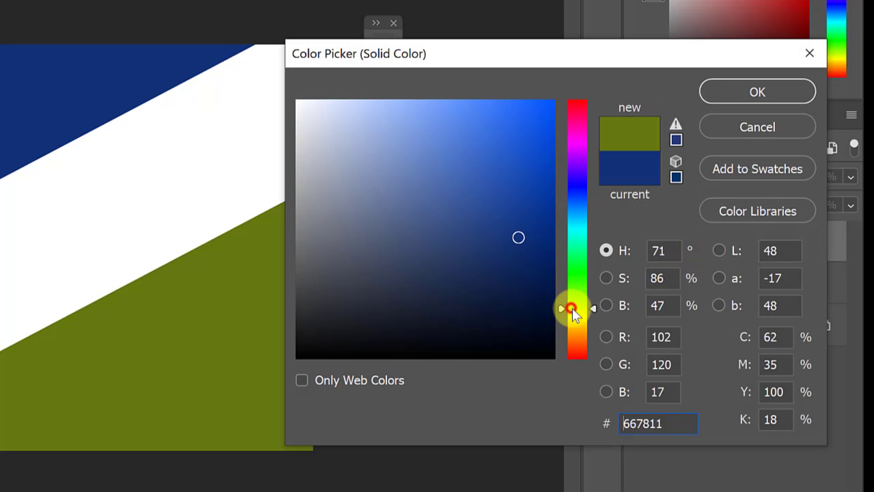
left_click(579, 313)
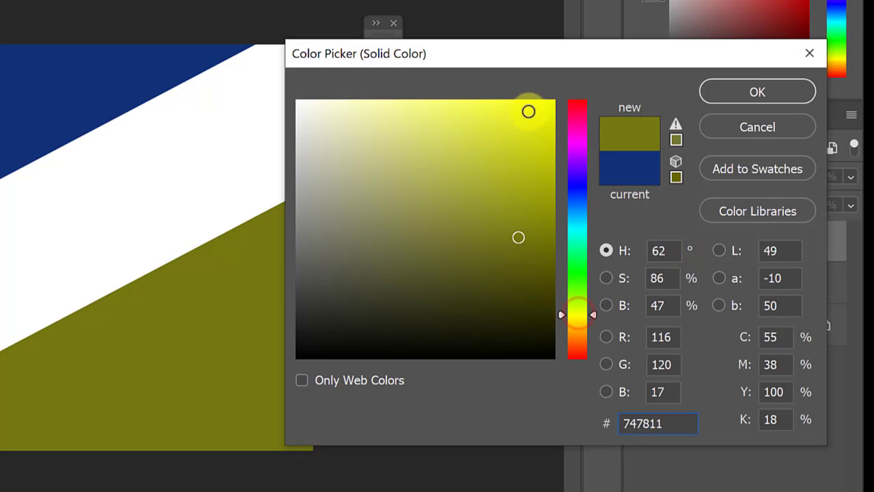
left_click(545, 101)
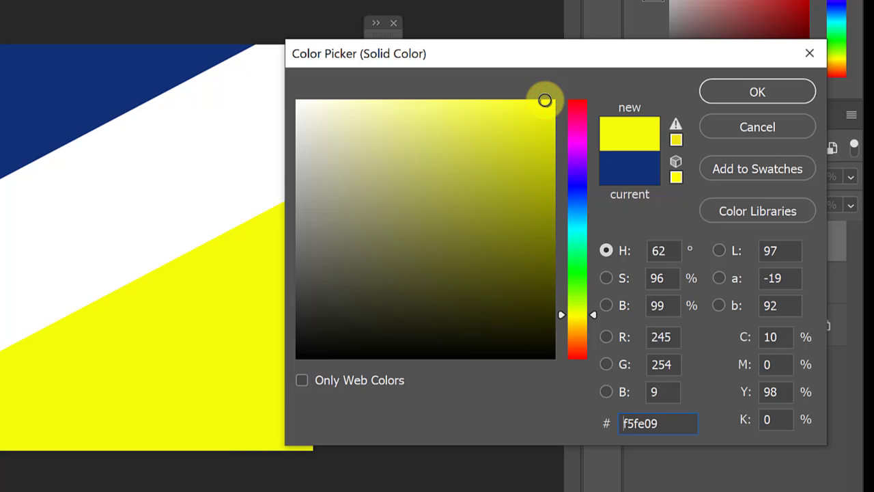
left_click(575, 322)
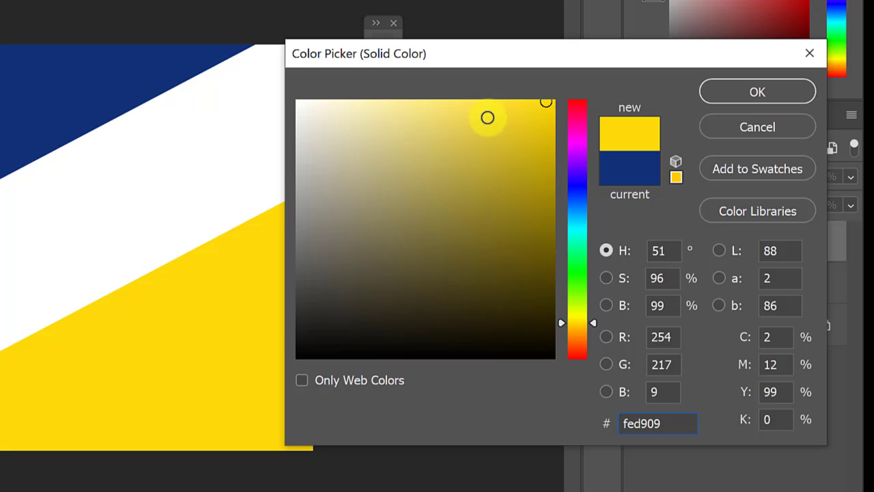
left_click(738, 97)
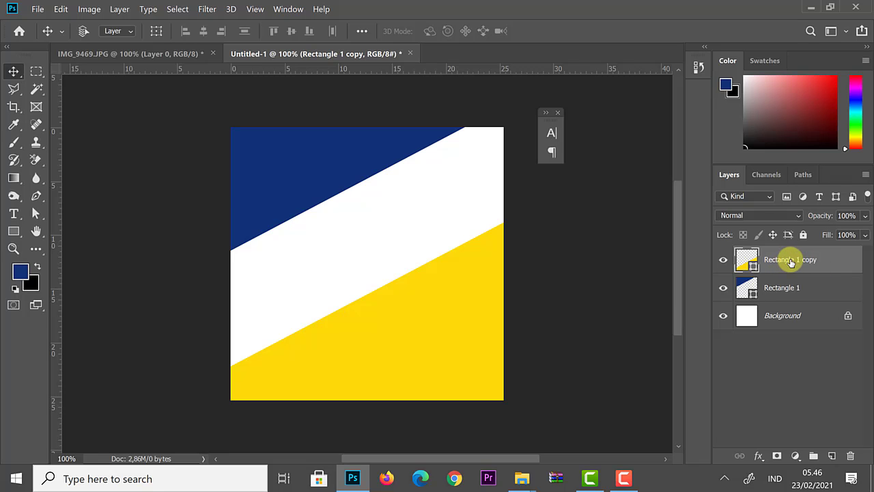
Duplicate the yellow rectangle layer and fill the new copy with white #ffffff sampled from the canvas.
right_click(818, 261)
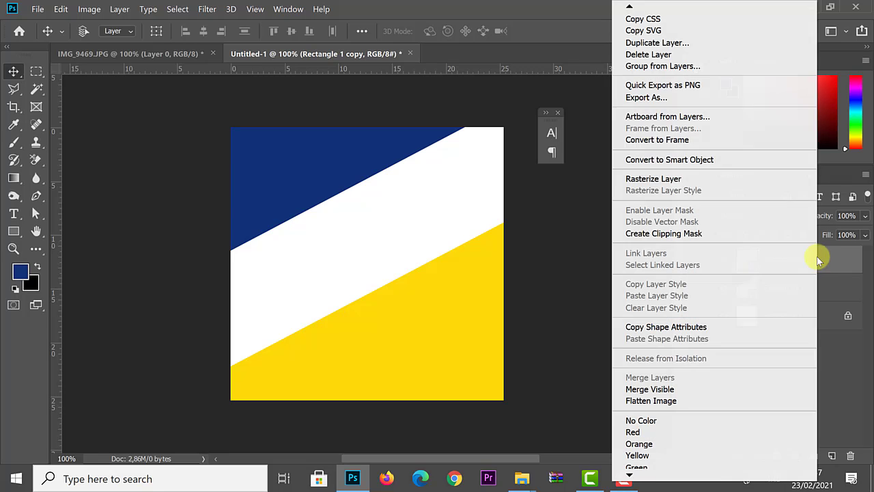
left_click(668, 45)
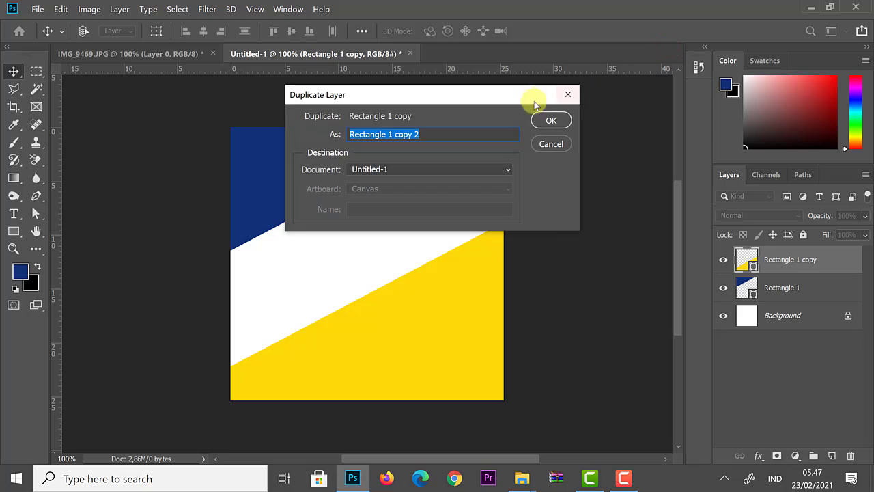
left_click(546, 119)
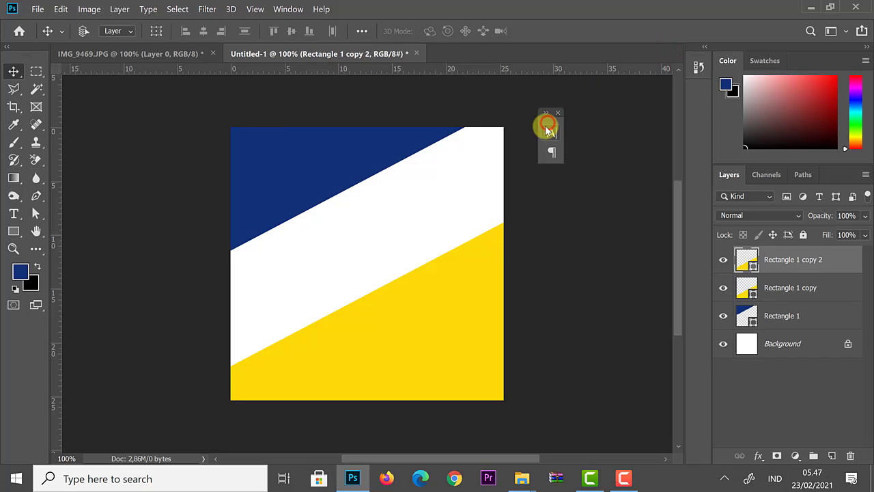
left_click(754, 271)
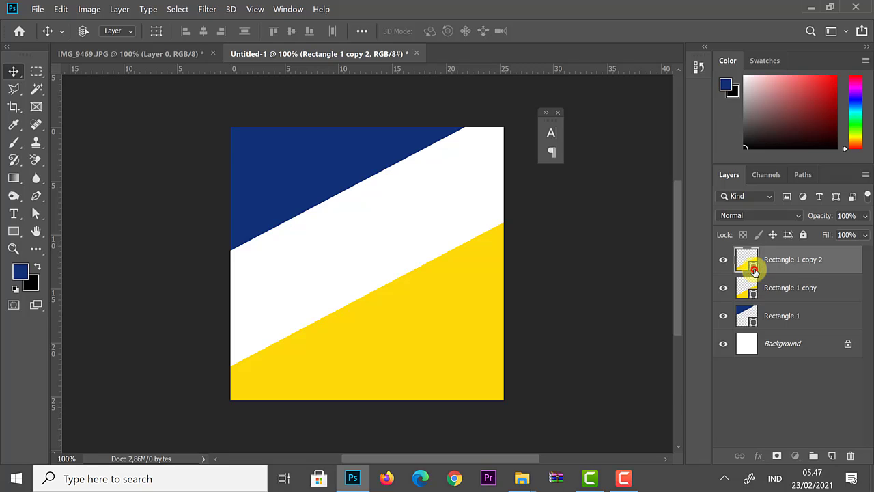
left_click(753, 271)
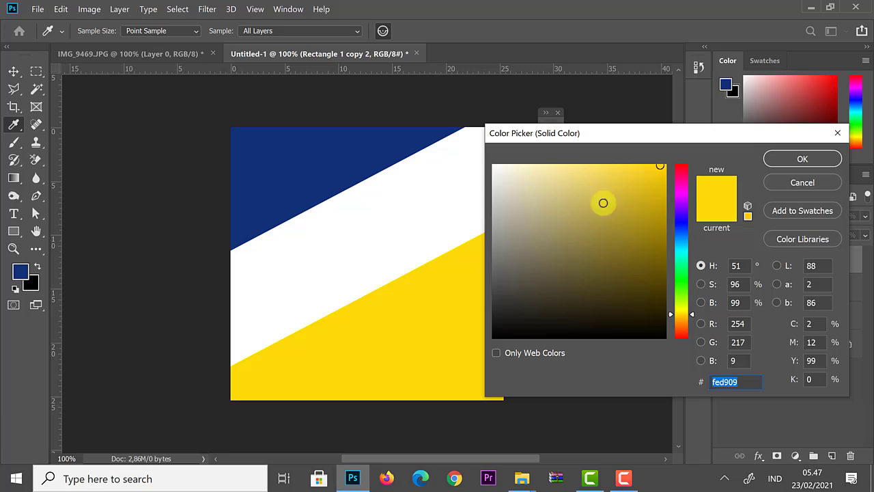
left_click(422, 198)
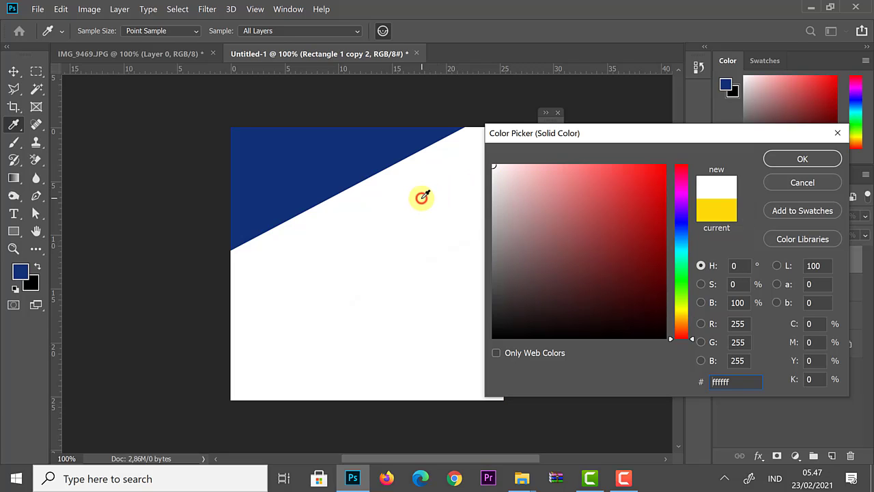
left_click(785, 163)
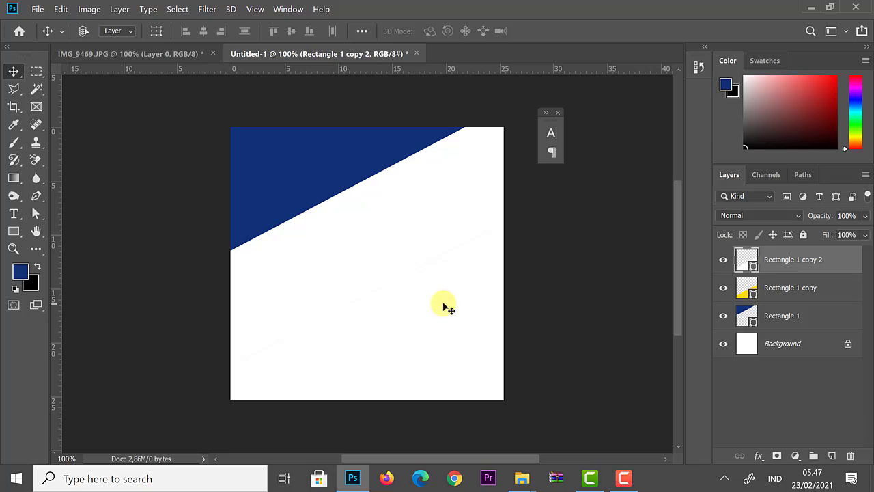
Shift the white copy slightly down and rotate it about -5.8° so the yellow below shows as a tapering wedge.
left_click_drag(419, 314, 426, 327)
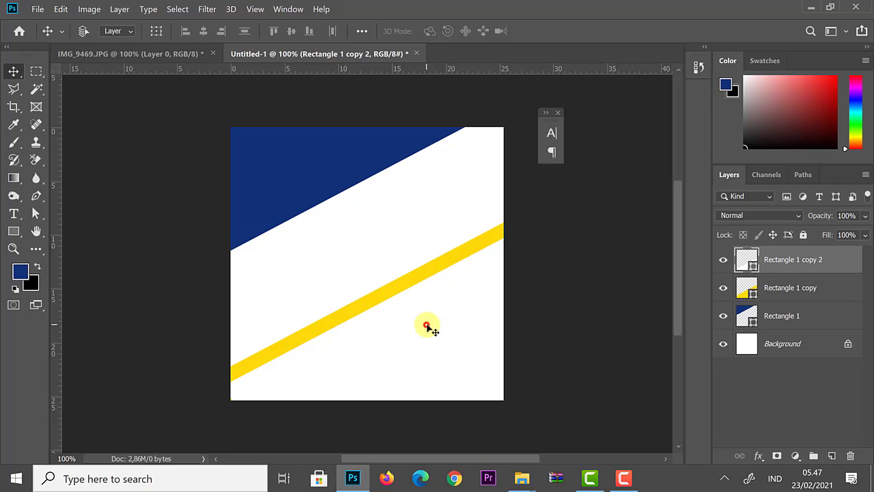
left_click(426, 323)
key("ctrl+t")
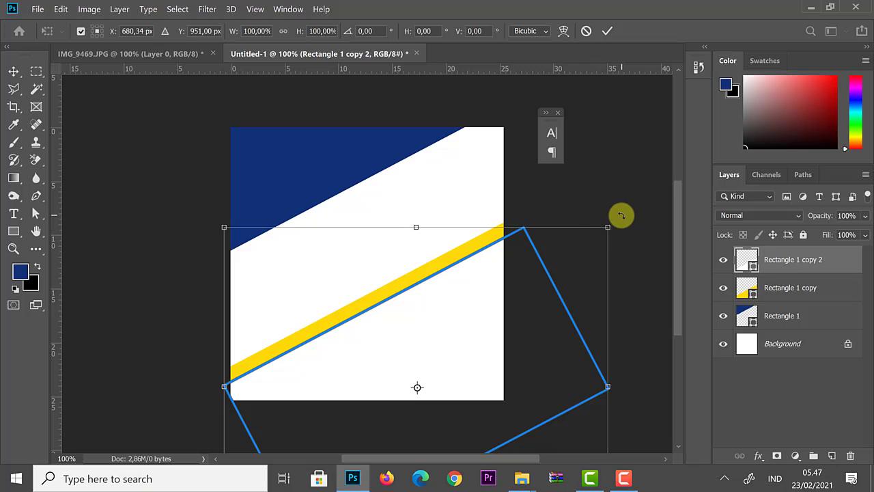
left_click_drag(621, 214, 604, 204)
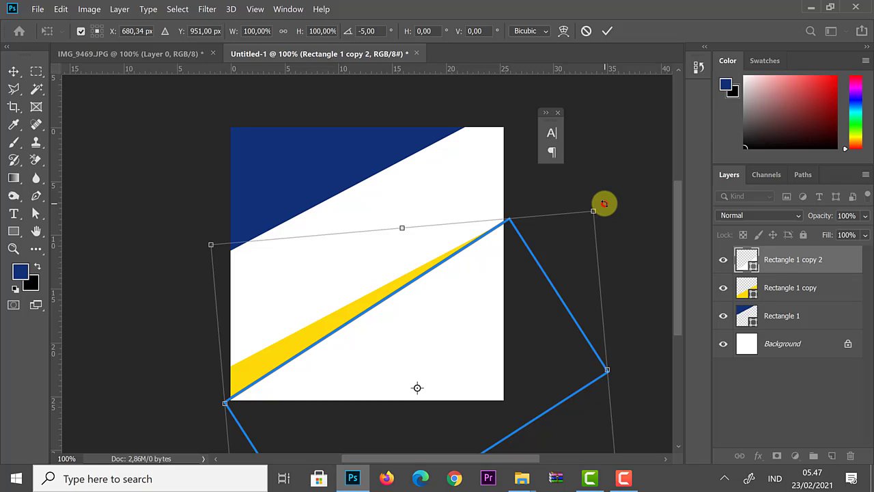
left_click_drag(604, 203, 602, 197)
left_click_drag(524, 275, 519, 276)
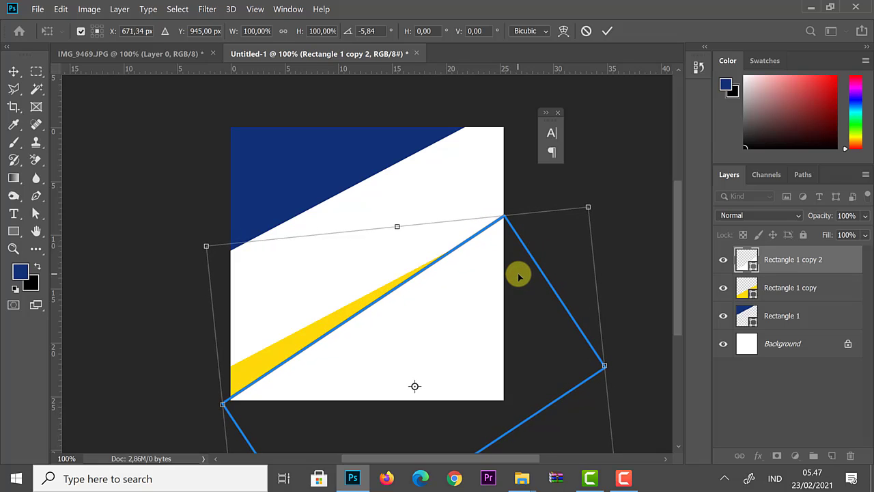
key("Return")
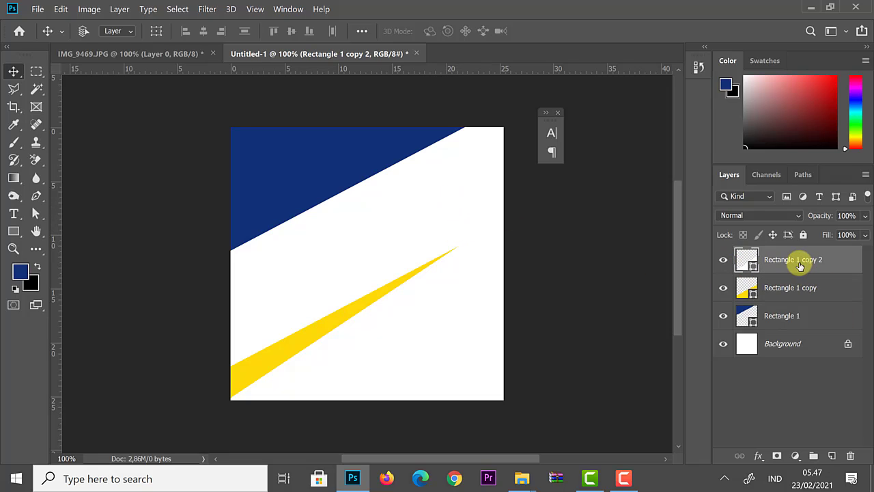
Duplicate the rotated white rectangle layer within the same document.
right_click(827, 263)
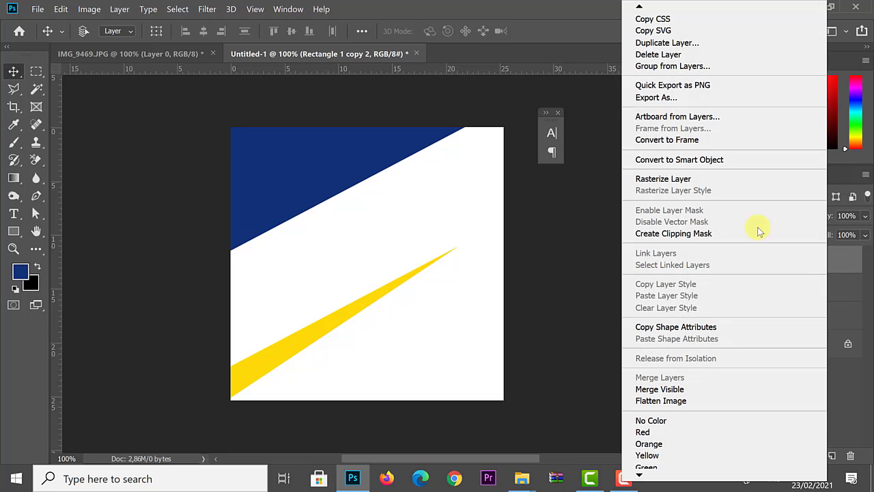
left_click(654, 43)
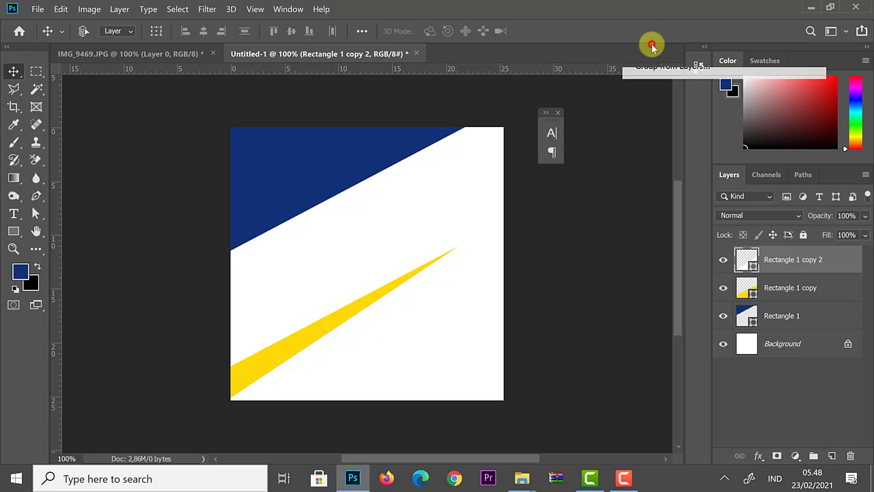
left_click(551, 121)
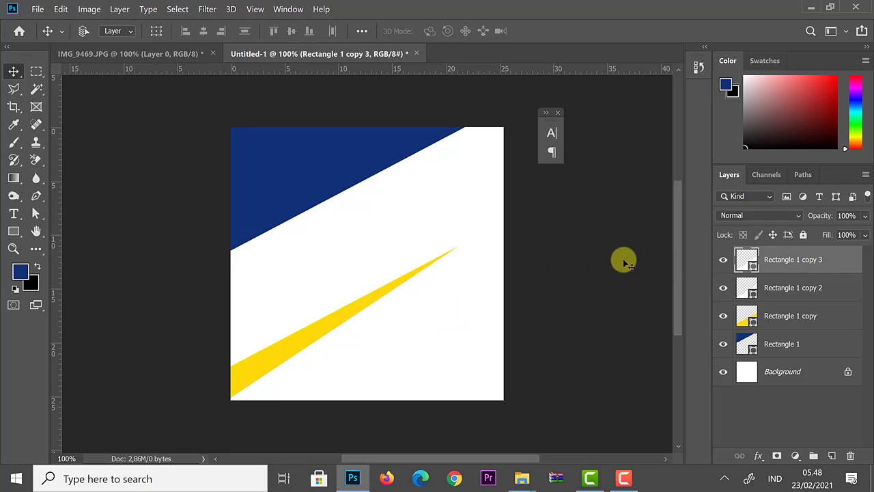
Give the topmost white rectangle copy a dark blue stroke, 10.29 px wide, in the dashed style.
left_click(12, 232)
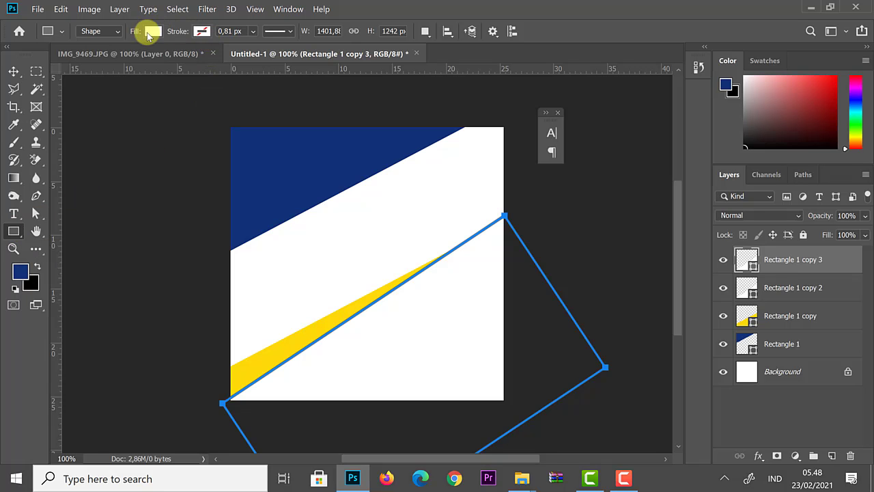
left_click(202, 31)
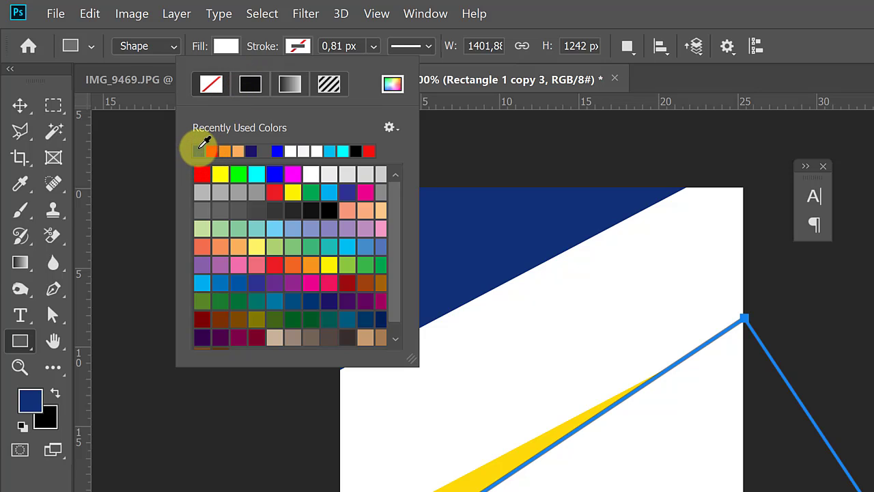
left_click(201, 151)
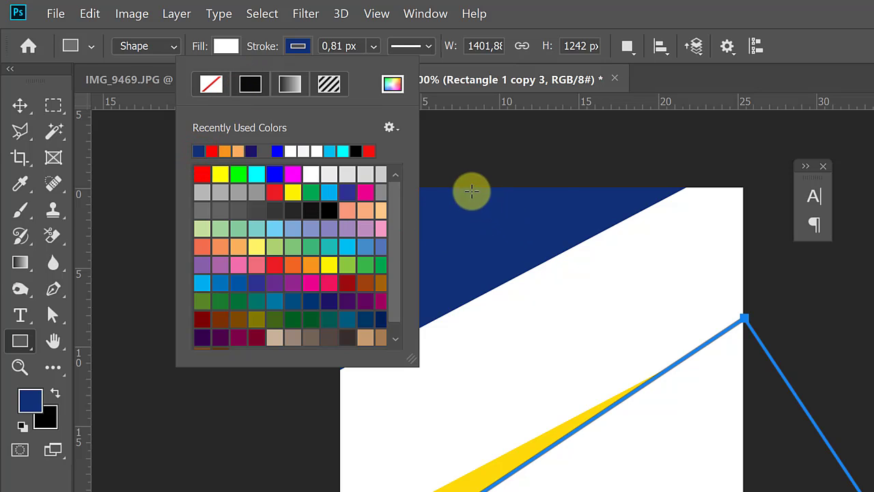
mouse_move(374, 49)
left_mouse_down()
mouse_move(371, 43)
mouse_move(385, 70)
mouse_move(402, 75)
left_mouse_up()
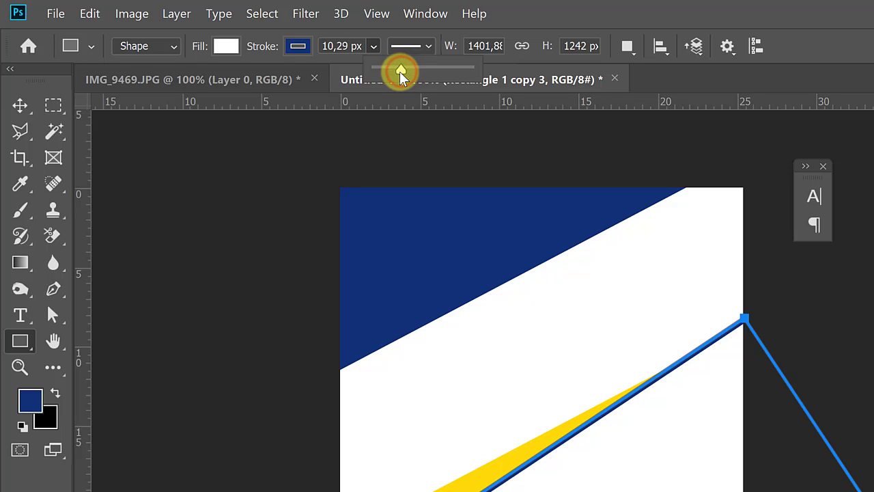
left_click(430, 47)
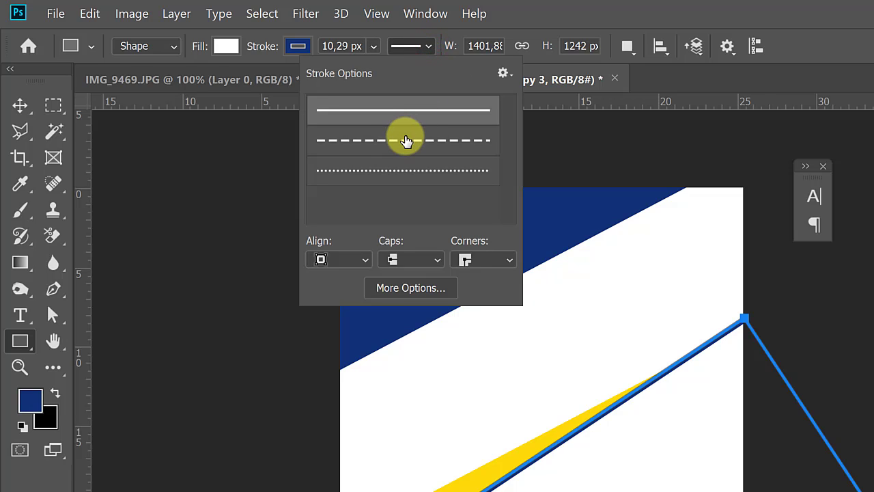
left_click(406, 140)
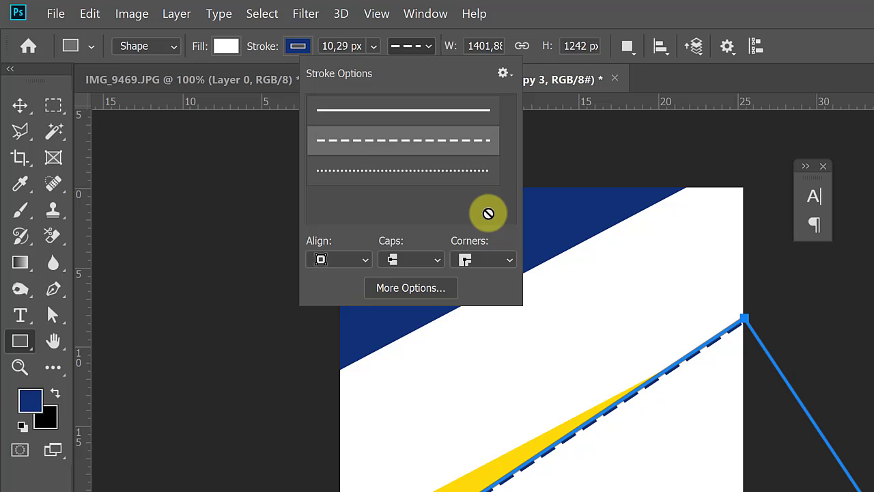
Move the dashed rectangle copy about 0.6 cm down so its dashed edge runs just below the yellow wedge.
left_click(21, 105)
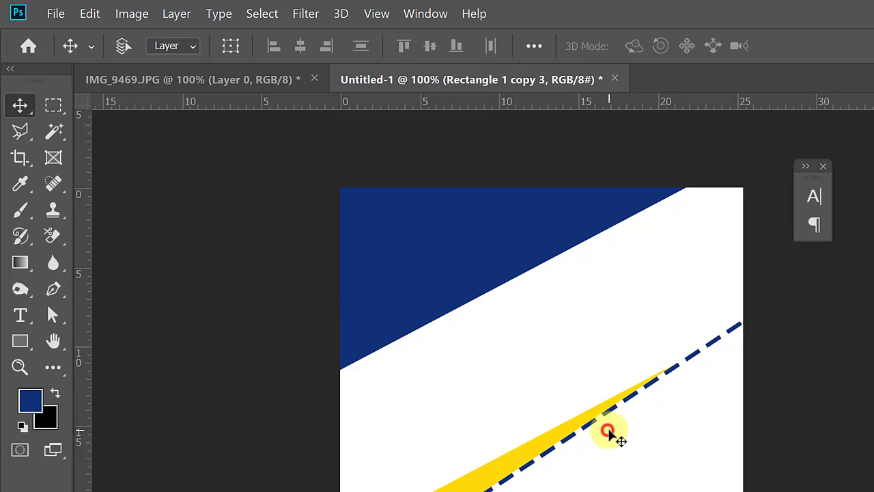
left_click_drag(608, 431, 612, 443)
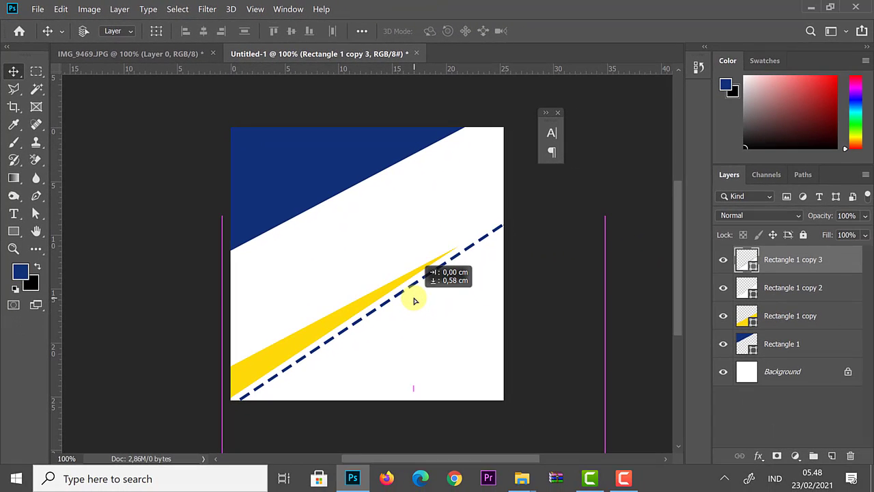
left_click_drag(414, 301, 429, 303)
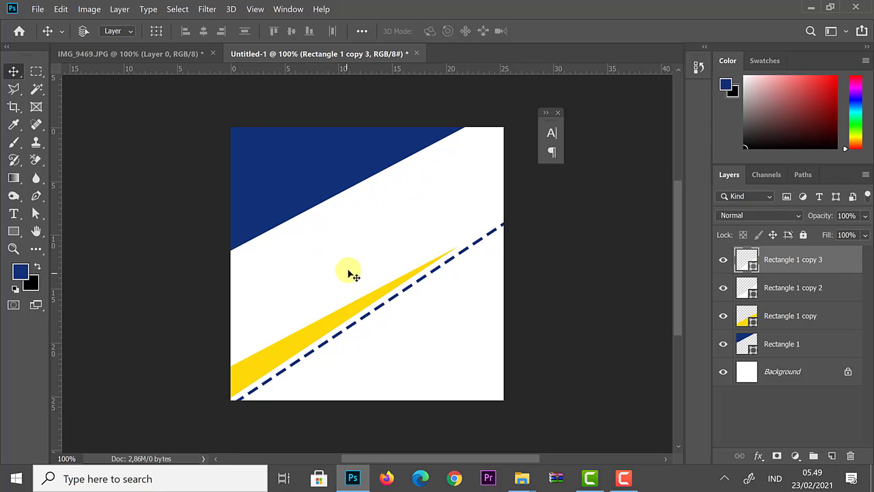
Copy the cut-out man from IMG_9469.JPG into Untitled-1 and position him with his whole head inside the canvas.
left_click(147, 54)
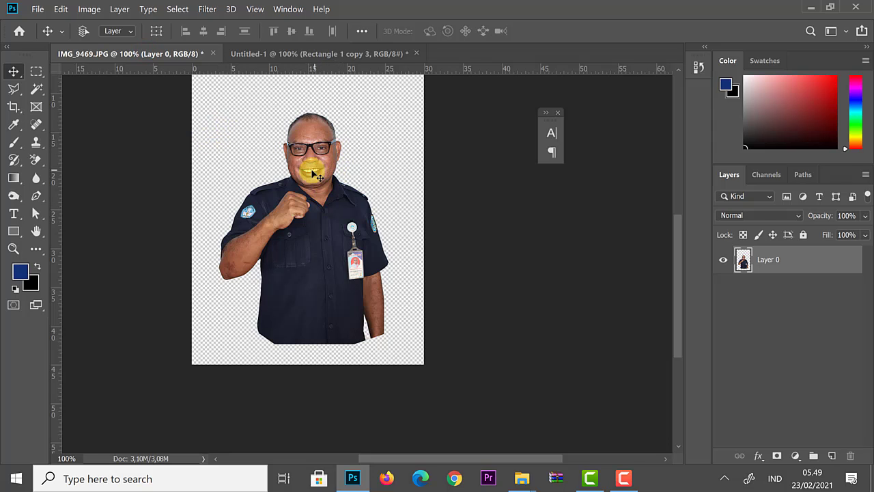
left_click(250, 53)
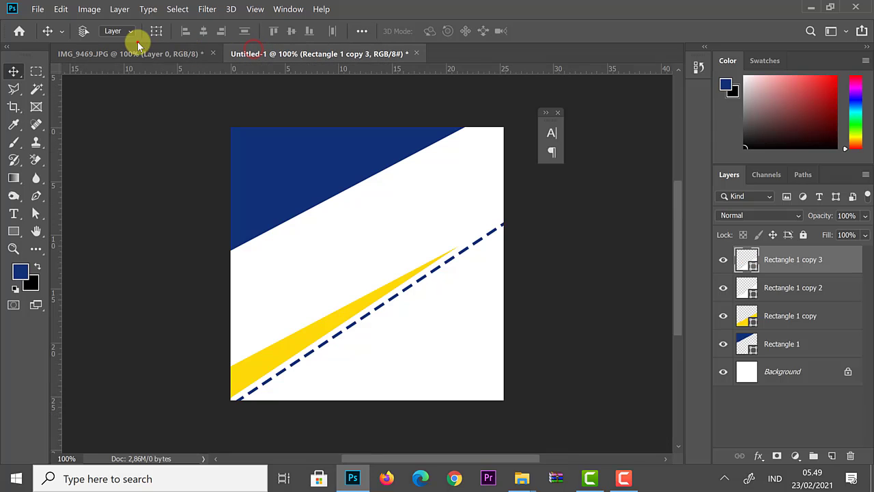
left_click(142, 55)
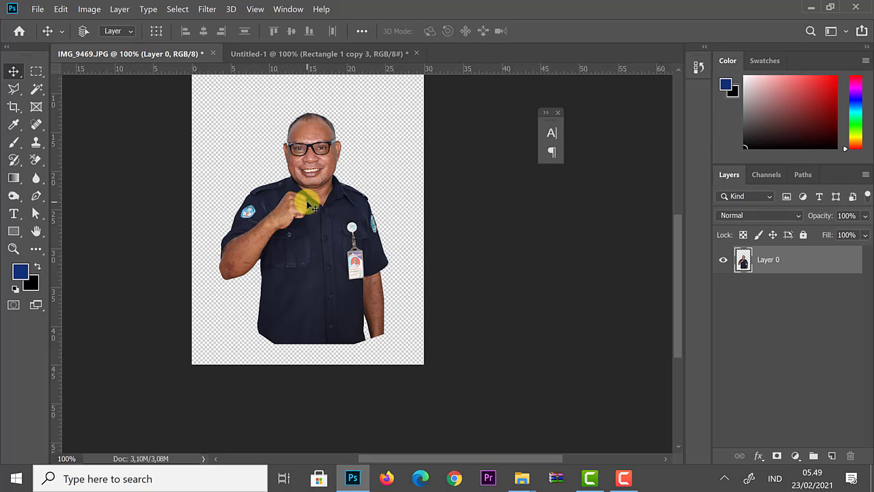
left_click_drag(308, 203, 330, 147)
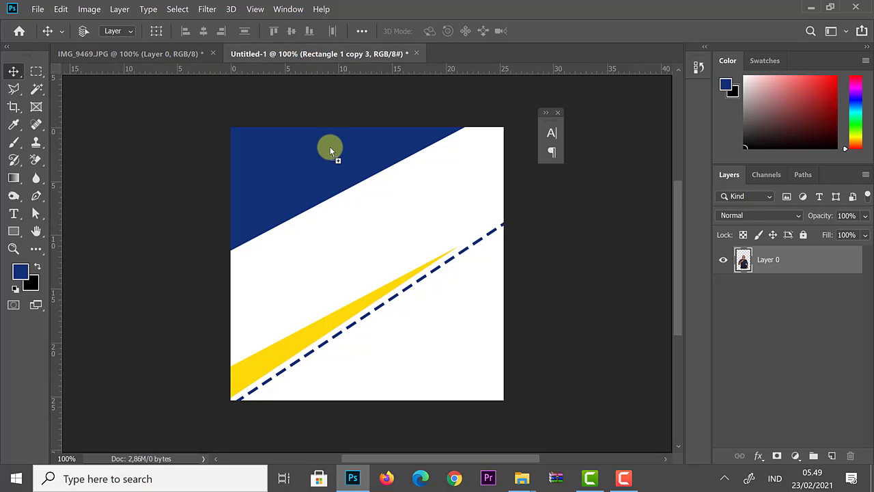
left_click_drag(343, 192, 355, 238)
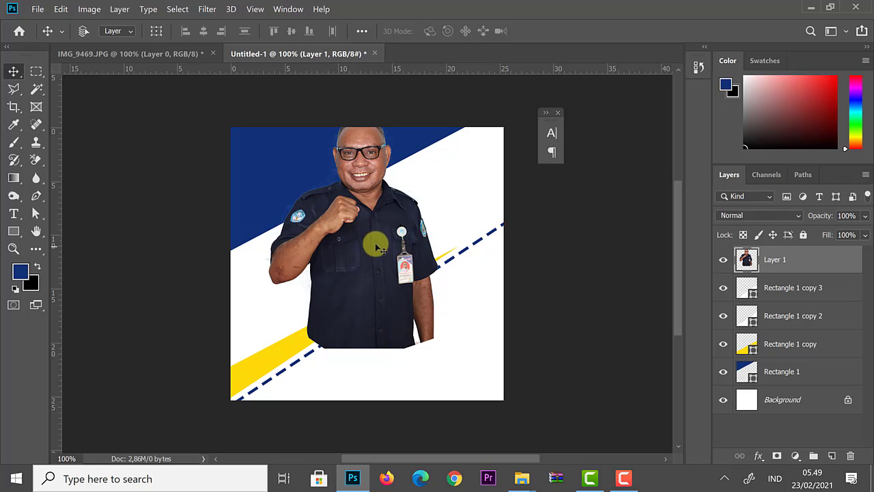
left_click_drag(364, 203, 360, 230)
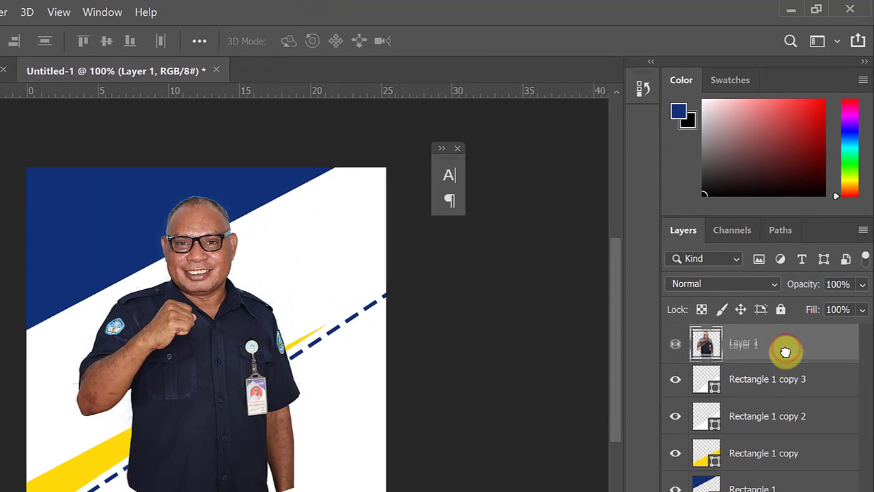
Reorder the man's layer to sit directly above Rectangle 1, beneath the yellow and white rectangle copies.
left_click_drag(808, 265, 807, 293)
left_click_drag(786, 386, 781, 462)
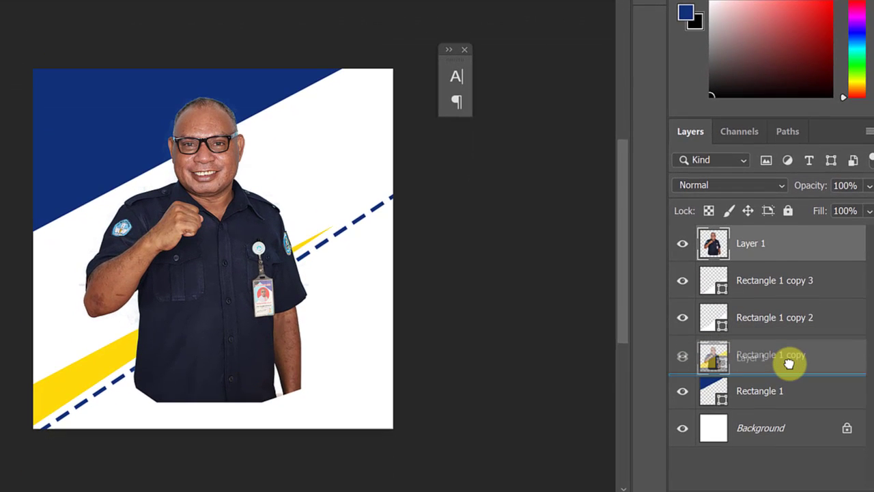
left_click_drag(789, 363, 789, 363)
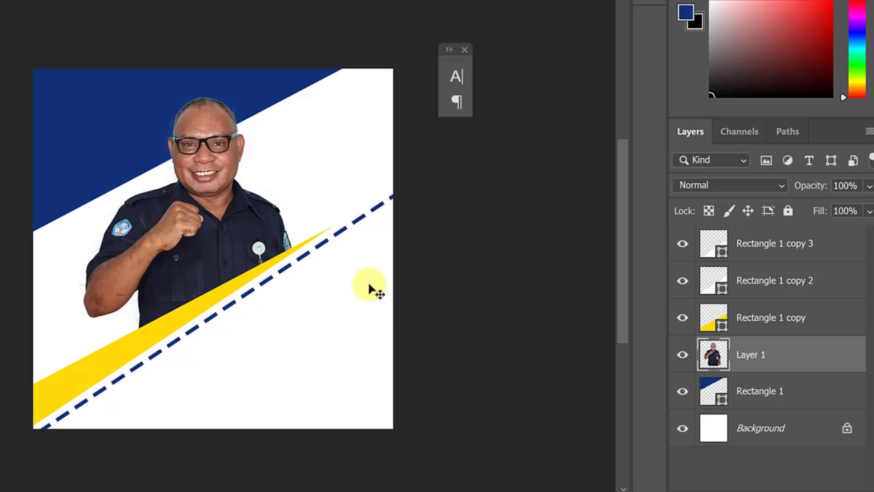
mouse_move(236, 224)
left_mouse_down()
mouse_move(220, 215)
mouse_move(238, 228)
left_mouse_up()
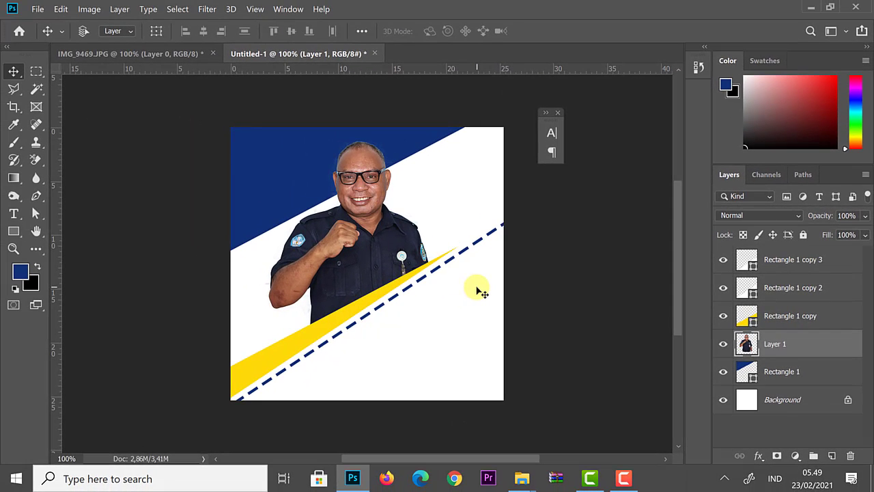
Close the IMG_9469.JPG document without saving its changes.
left_click(152, 54)
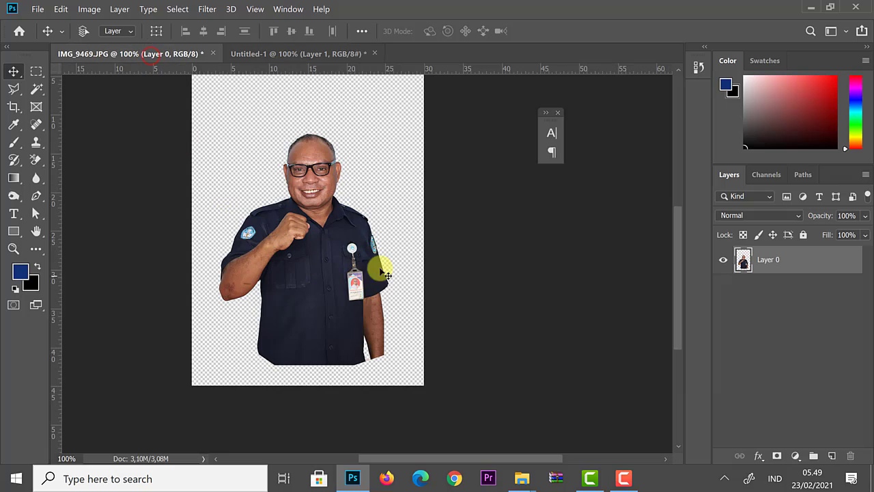
left_click(213, 54)
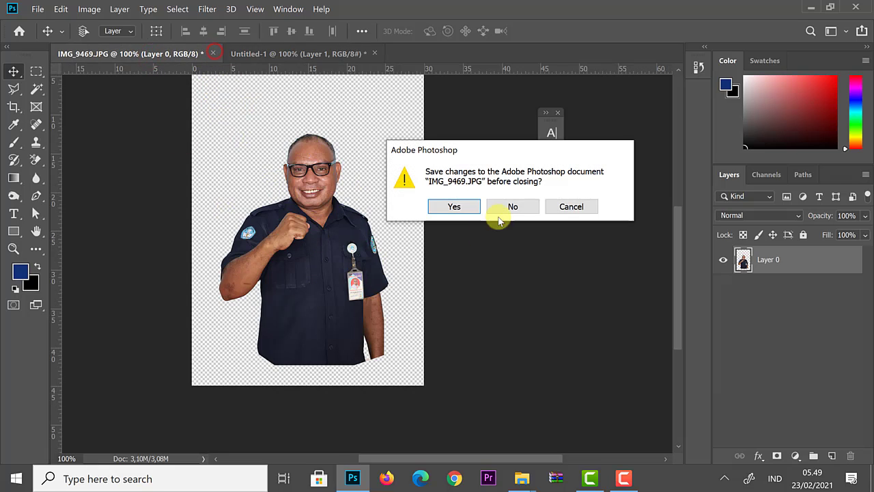
left_click(512, 207)
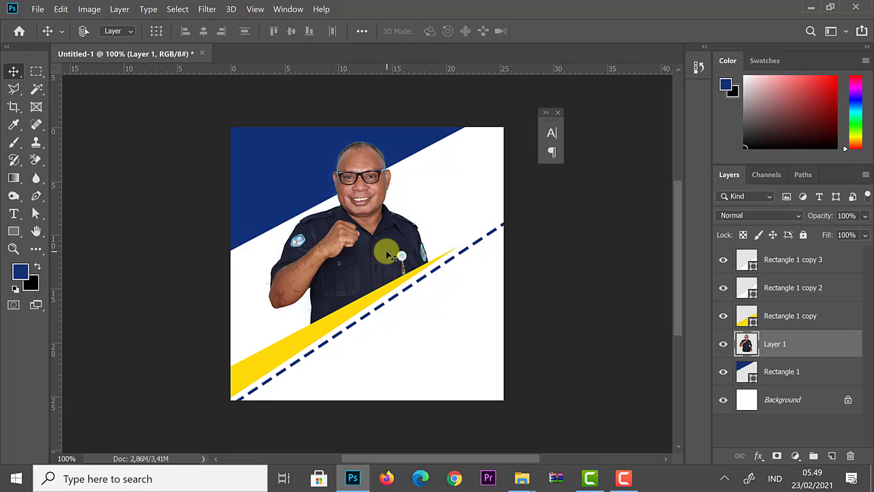
Erase the leftover background traces beside the man's face on the blue side with the Background Eraser.
key("ctrl+plus")
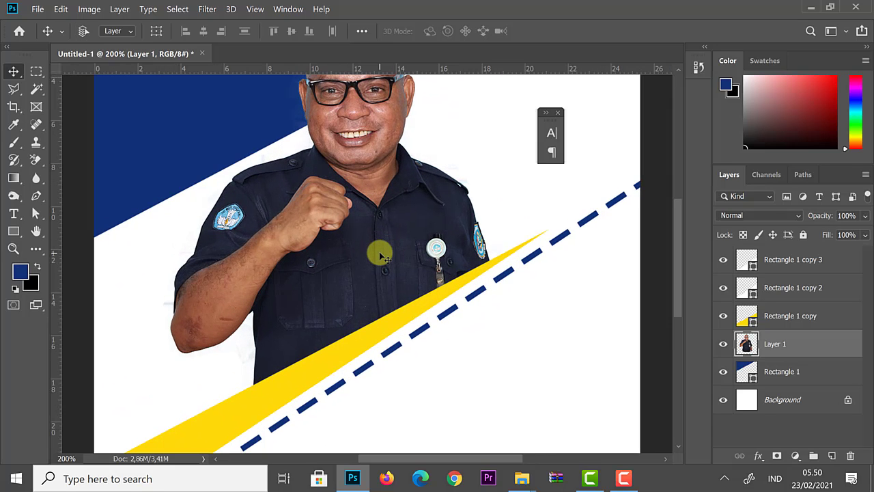
left_click_drag(346, 175, 358, 237)
key("ctrl+plus")
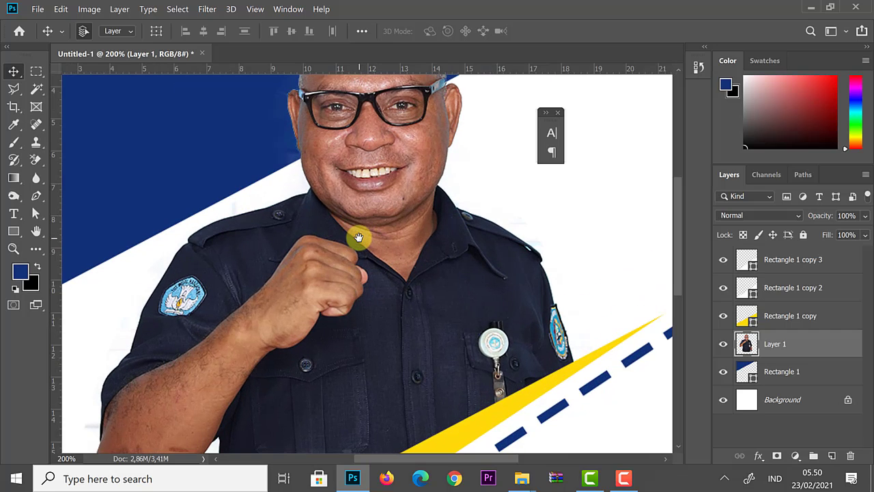
left_click_drag(312, 146, 321, 215)
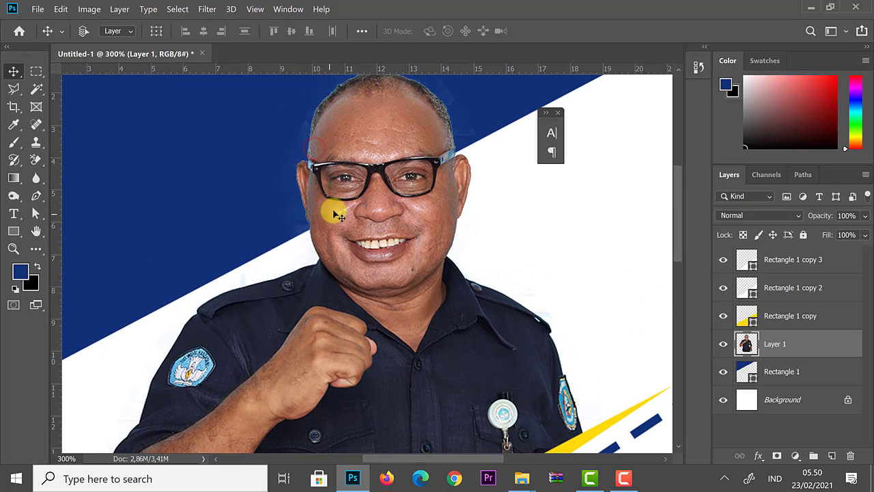
left_click_drag(342, 177, 338, 198)
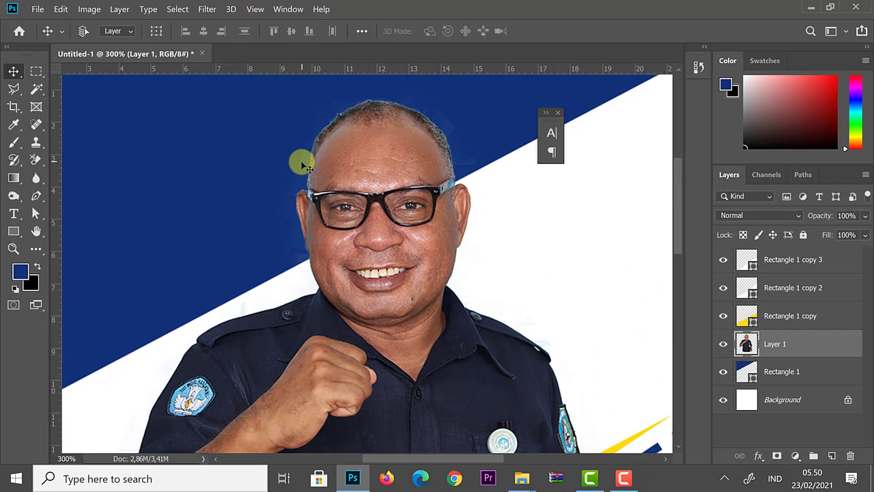
left_click(35, 159)
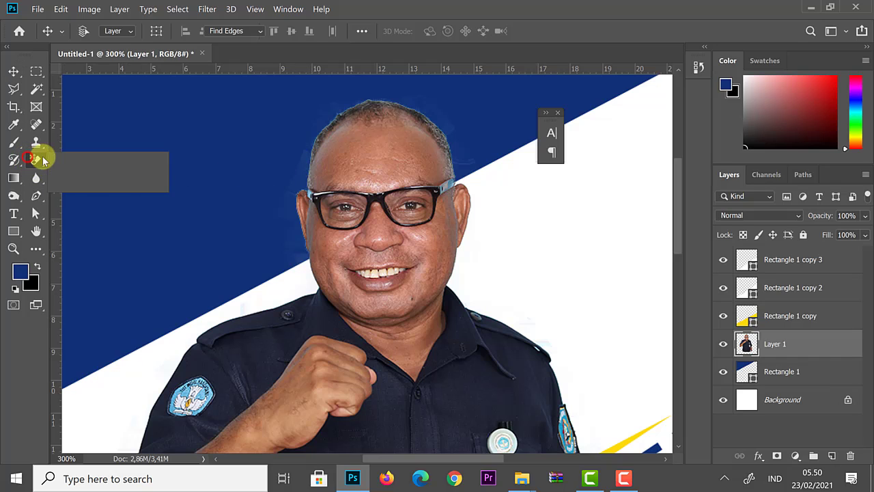
left_click(77, 173)
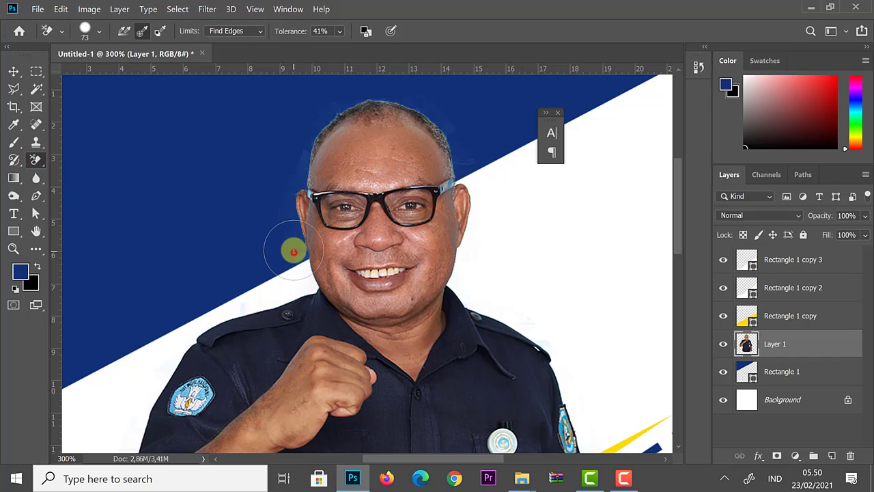
mouse_move(290, 232)
left_mouse_down()
mouse_move(300, 257)
mouse_move(286, 195)
mouse_move(302, 155)
mouse_move(281, 193)
mouse_move(286, 248)
mouse_move(285, 216)
mouse_move(318, 112)
mouse_move(349, 97)
mouse_move(318, 119)
mouse_move(384, 88)
mouse_move(453, 116)
mouse_move(468, 138)
mouse_move(446, 123)
mouse_move(472, 162)
mouse_move(459, 165)
mouse_move(458, 157)
mouse_move(473, 158)
mouse_move(448, 122)
mouse_move(451, 130)
mouse_move(393, 93)
mouse_move(353, 97)
mouse_move(312, 127)
mouse_move(289, 178)
mouse_move(275, 248)
left_mouse_up()
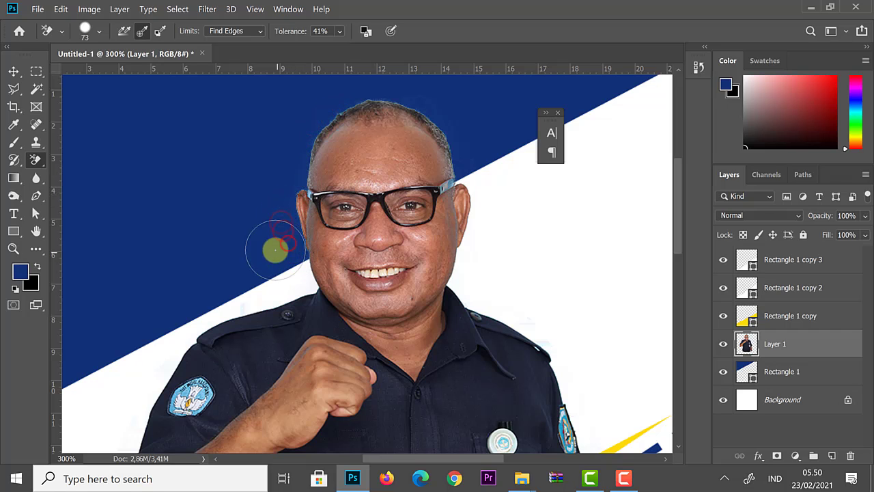
Trim the fringe along the man's ear and cheek on the blue side using a Polygonal Lasso selection.
left_click(13, 75)
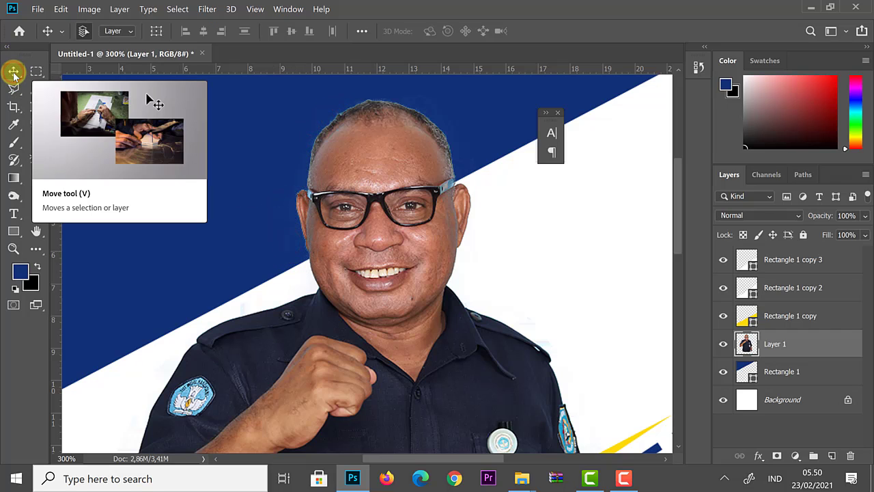
key("ctrl+plus")
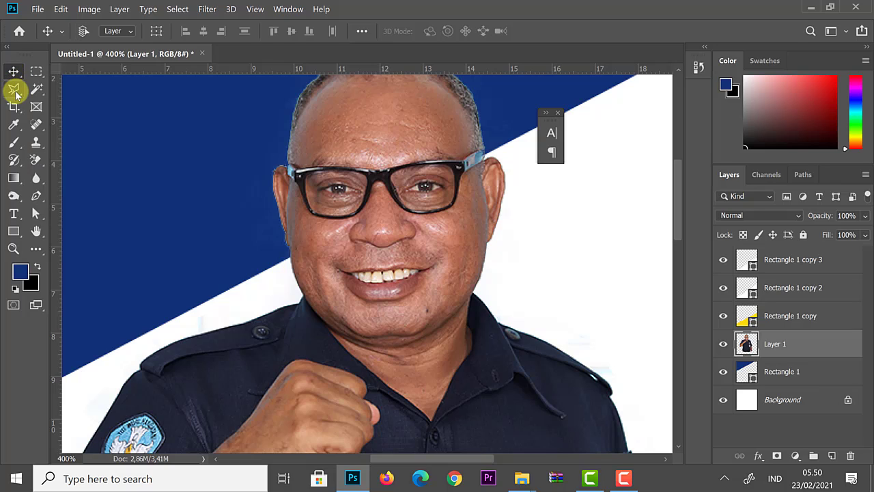
left_click_drag(15, 91, 68, 97)
left_click(282, 167)
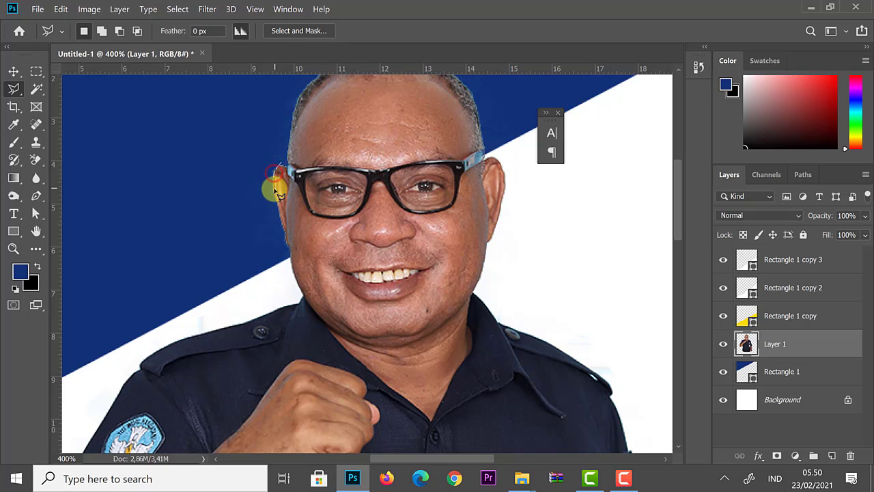
left_click(281, 221)
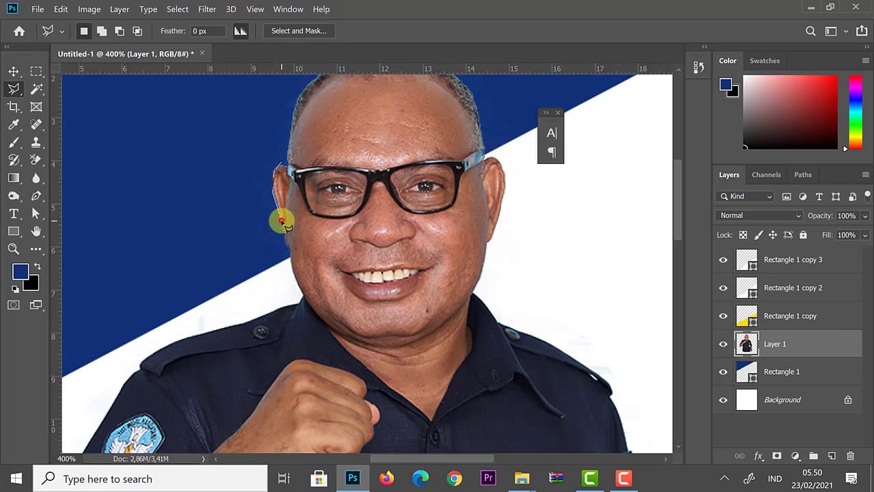
left_click(286, 243)
left_click(243, 286)
left_click(180, 248)
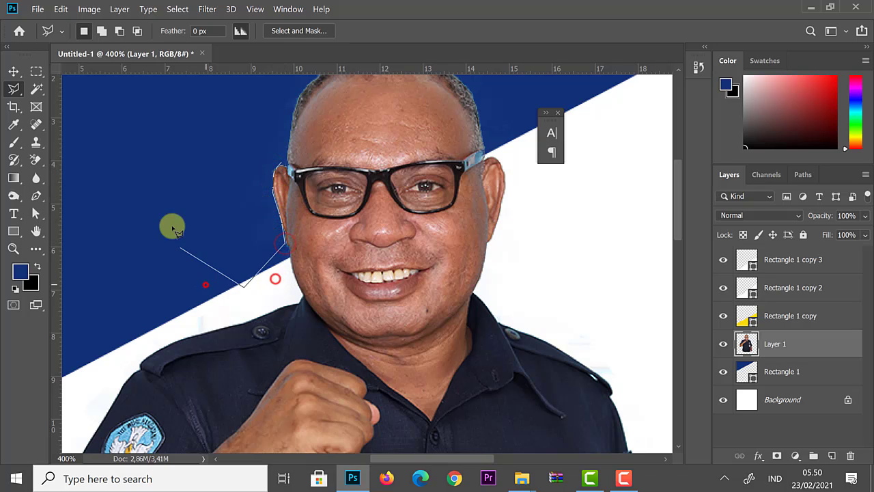
left_click(176, 205)
left_click(196, 150)
left_click(242, 122)
double_click(242, 122)
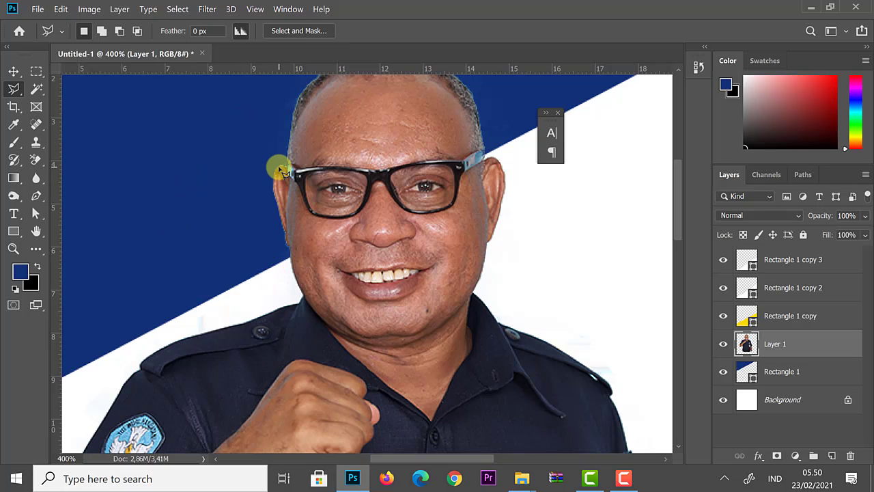
key("ctrl+minus")
key("ctrl+minus")
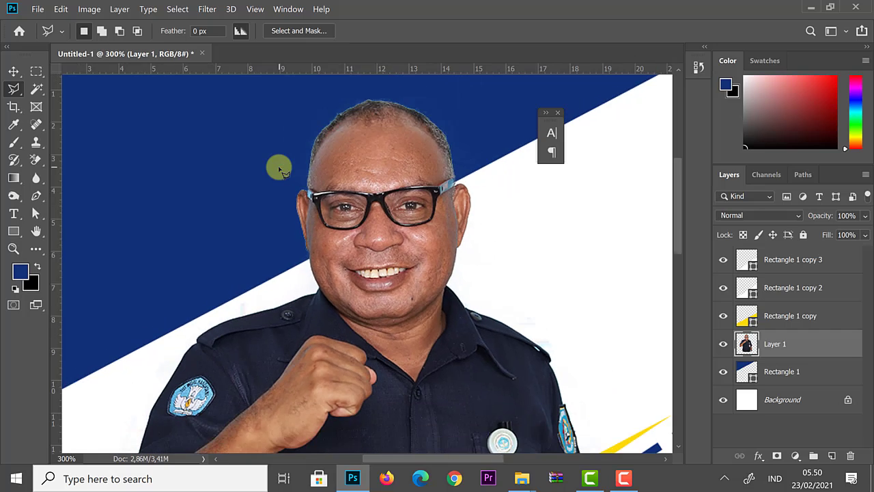
Raise the Blacks on the man's layer with the Camera Raw Filter, leaving the other adjustments at zero.
key("ctrl+minus")
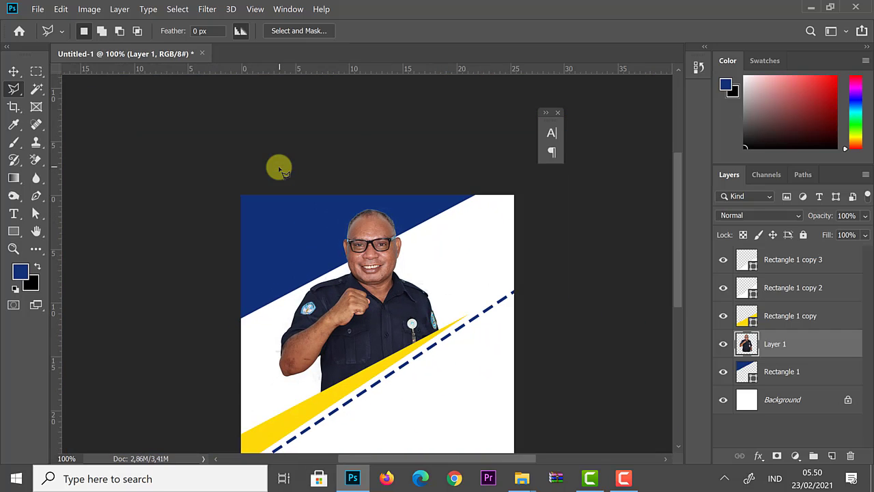
left_click_drag(391, 334, 374, 265)
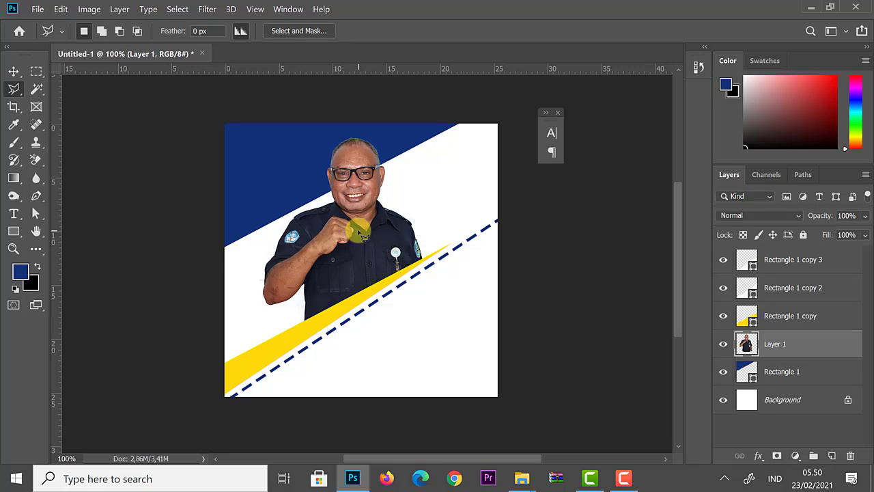
left_click(13, 71)
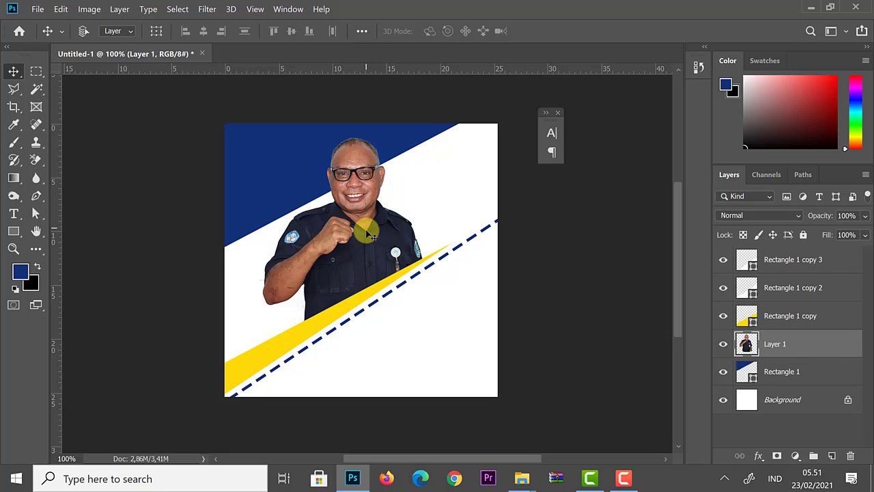
left_click(204, 9)
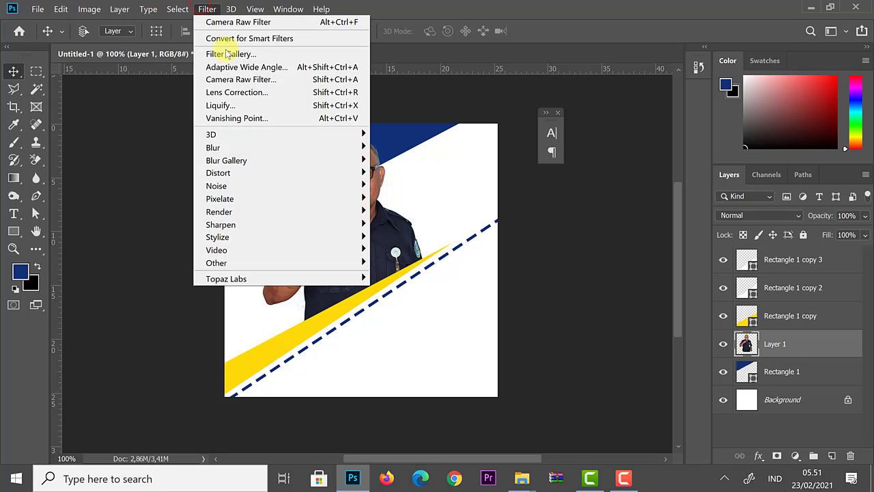
left_click(541, 256)
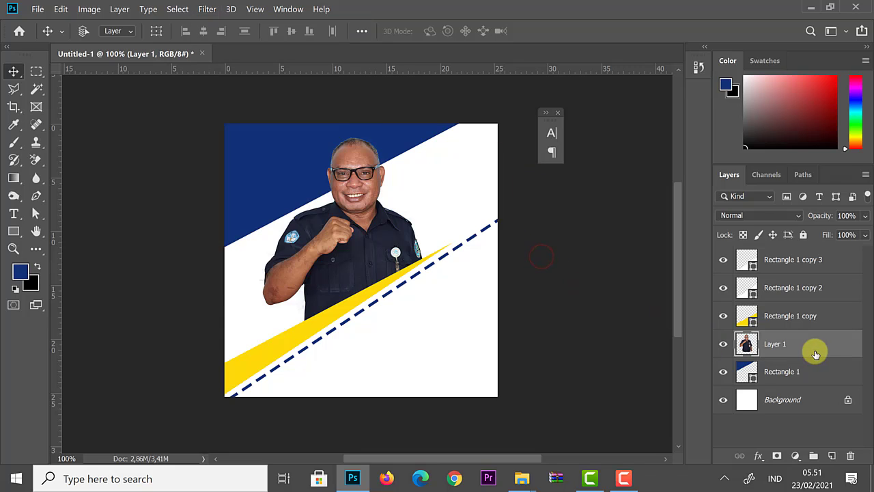
left_click(202, 9)
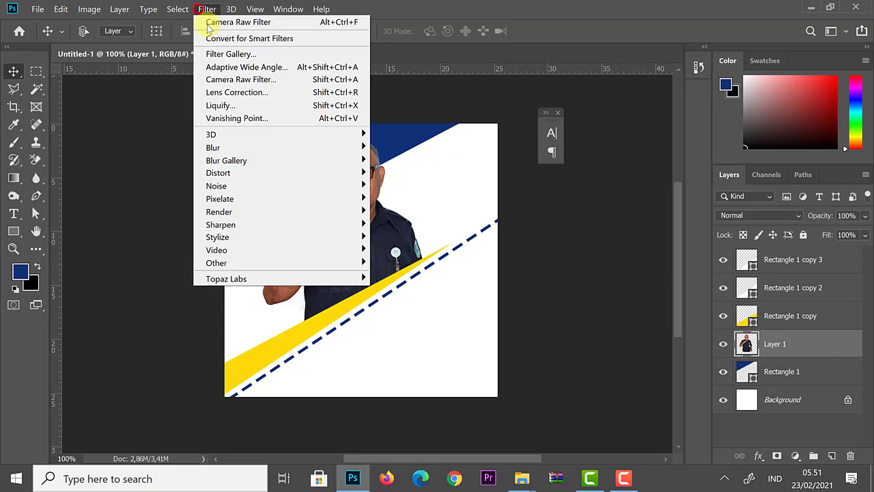
left_click(242, 79)
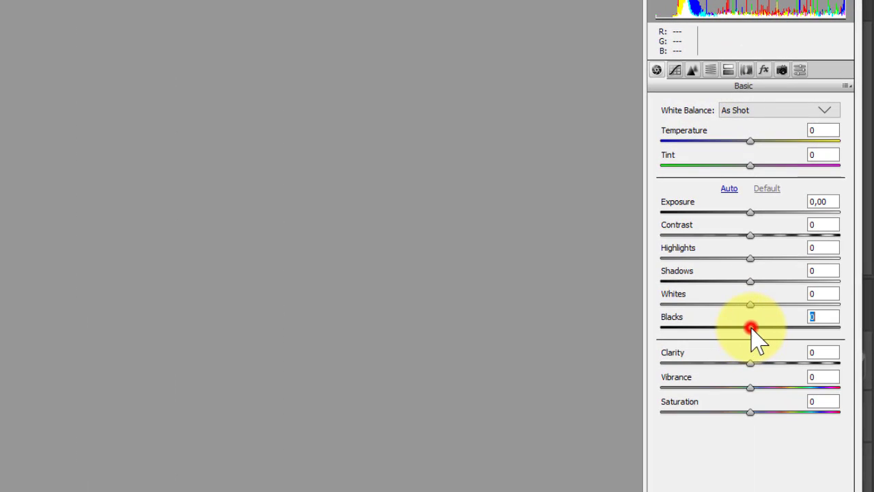
left_click_drag(751, 328, 767, 336)
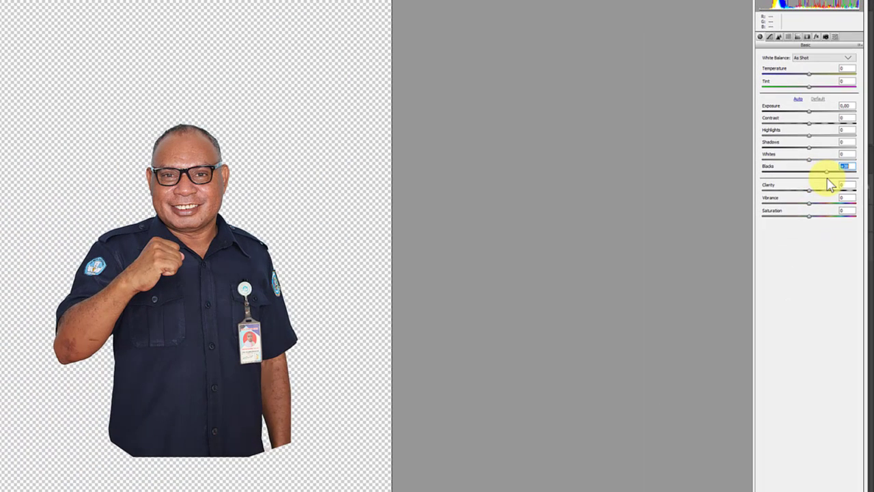
left_click_drag(827, 184, 839, 189)
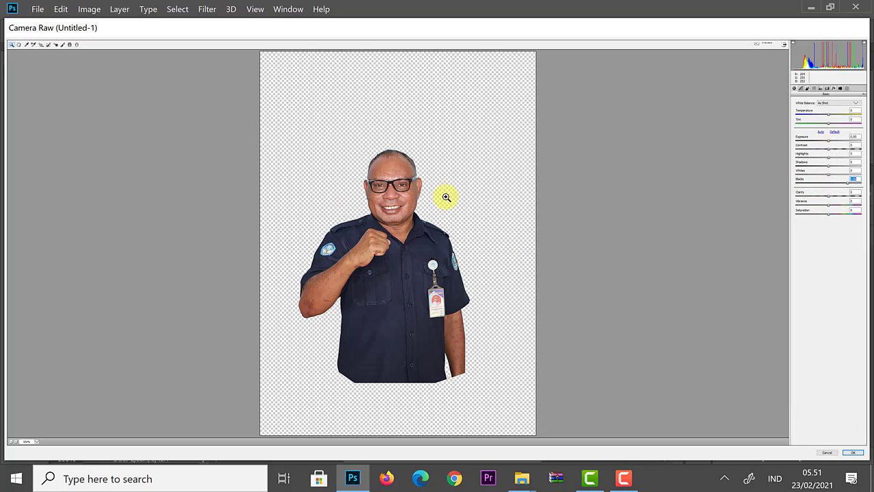
left_click(852, 453)
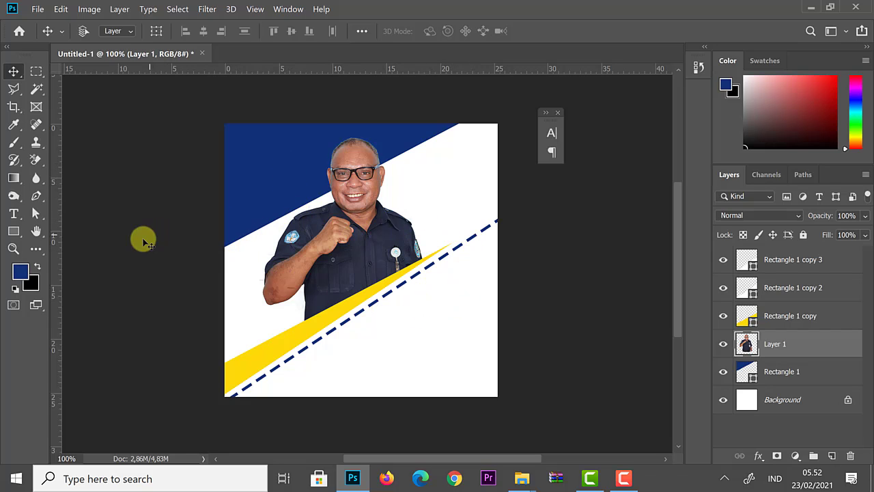
left_click(798, 269)
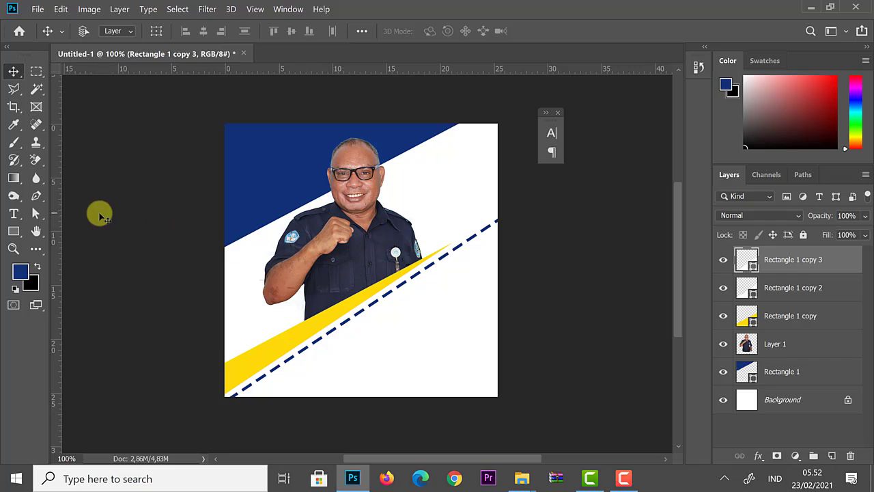
left_click(14, 232)
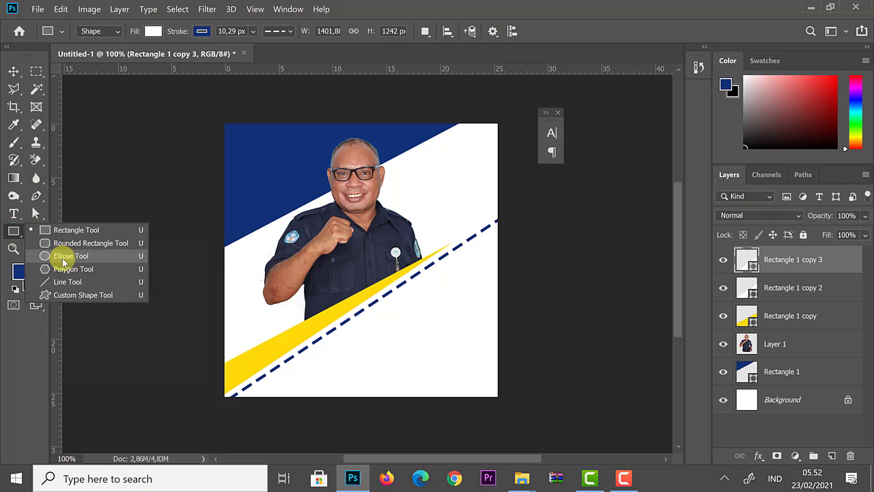
left_click(62, 258)
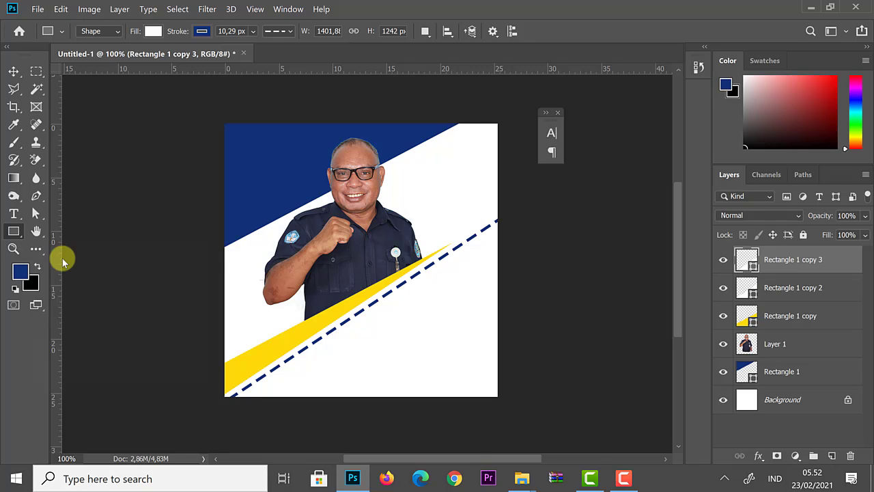
left_click(153, 32)
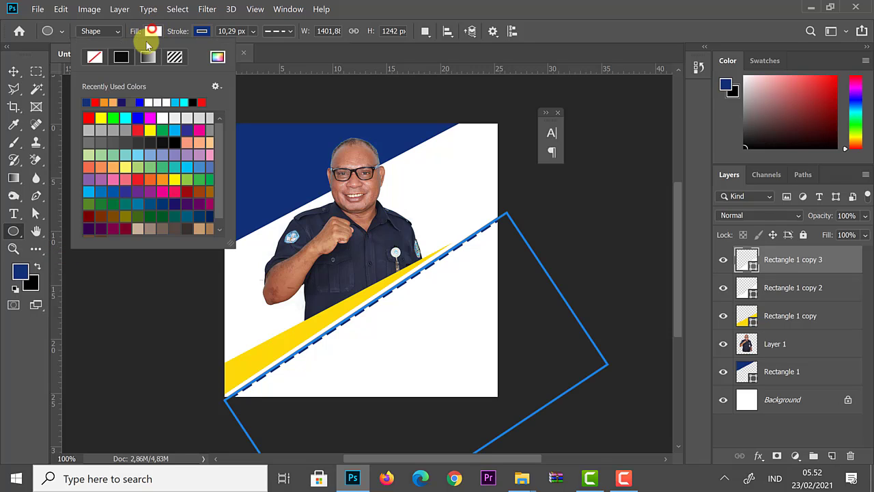
left_click(88, 102)
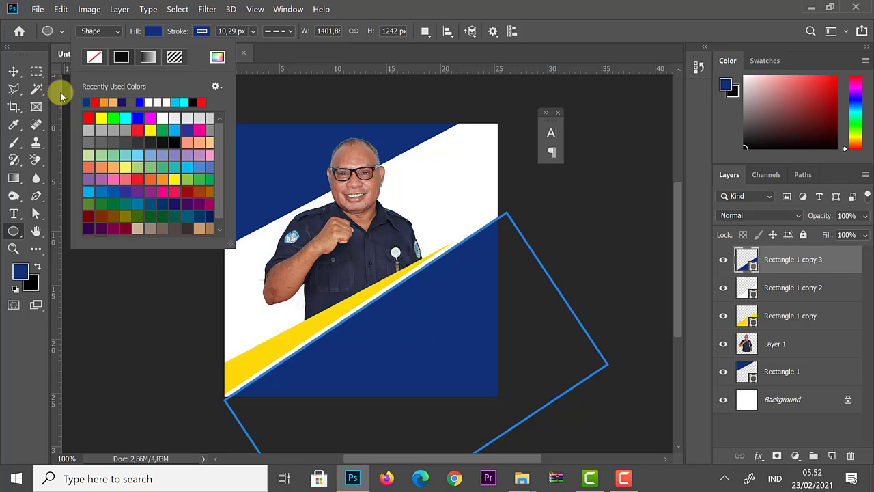
left_click(14, 71)
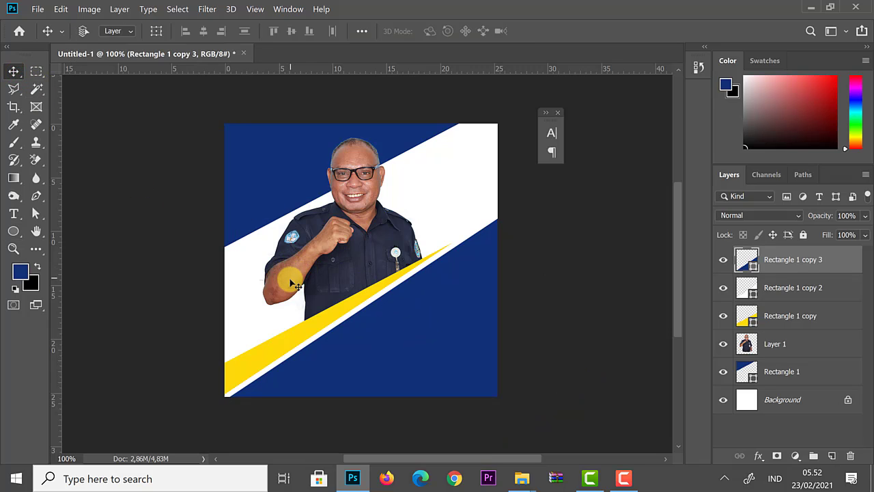
key("ctrl")
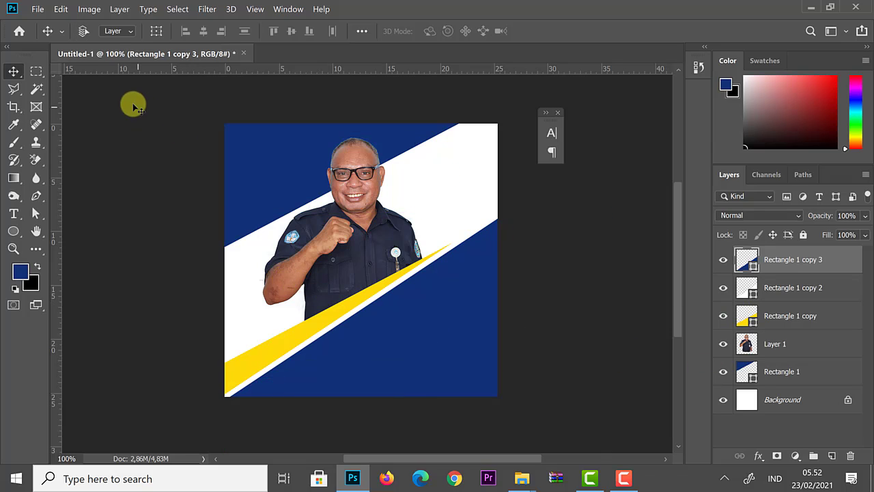
key("ctrl")
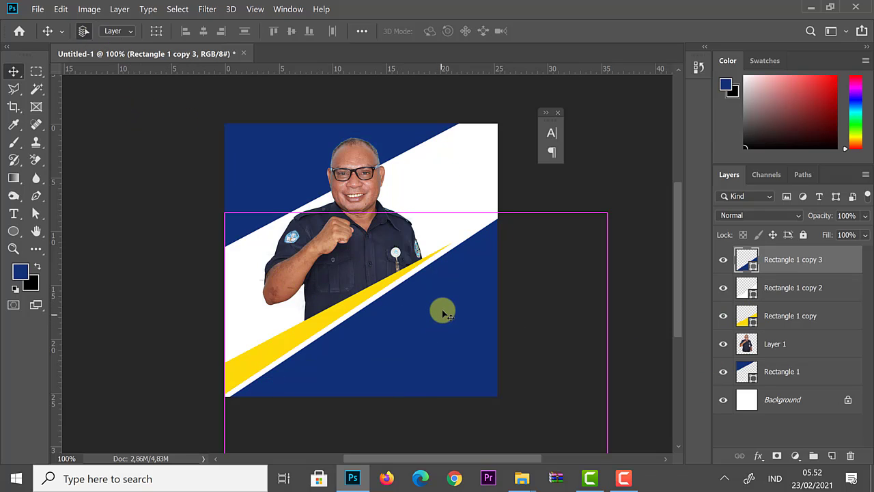
key("ctrl+z")
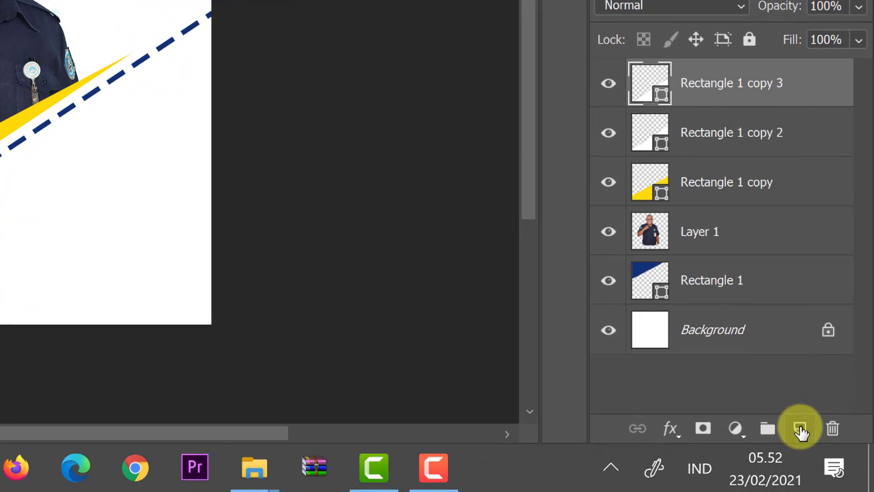
Add a new layer above Rectangle 1 copy 3 and set the shape style to dark blue fill with a 1,31 px orange stroke.
left_click(800, 429)
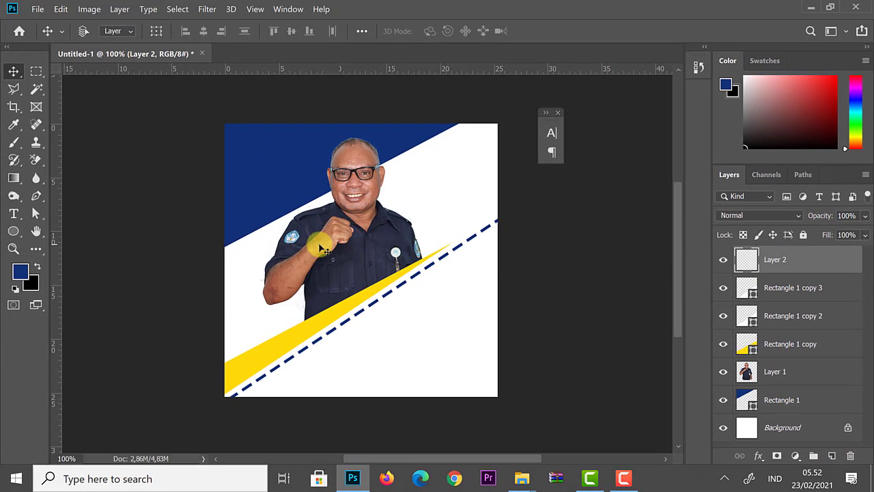
left_click(13, 233)
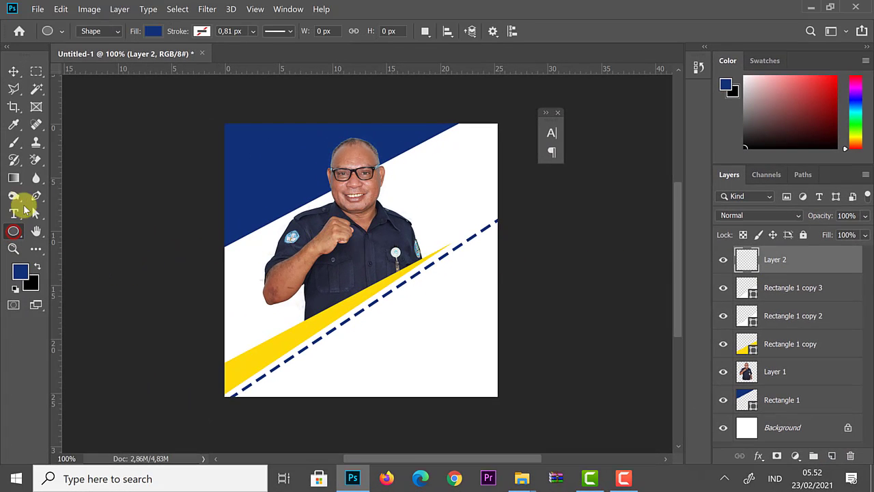
left_click(151, 34)
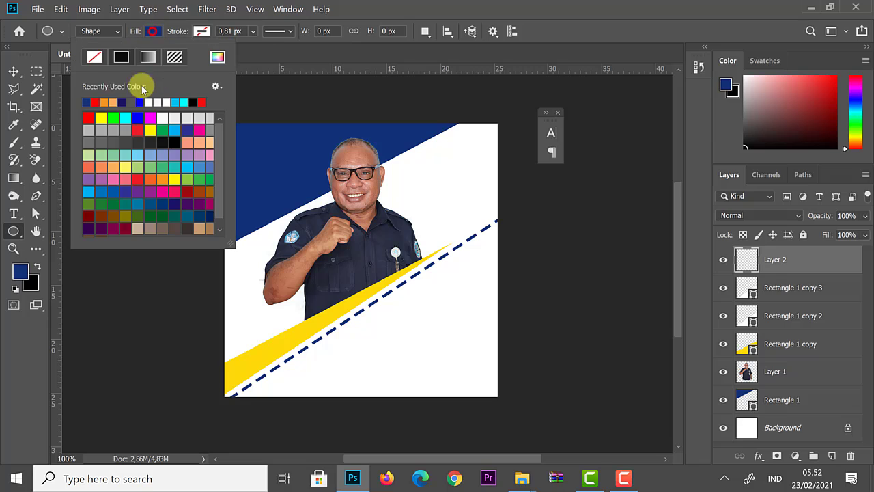
left_click(86, 102)
left_click(203, 32)
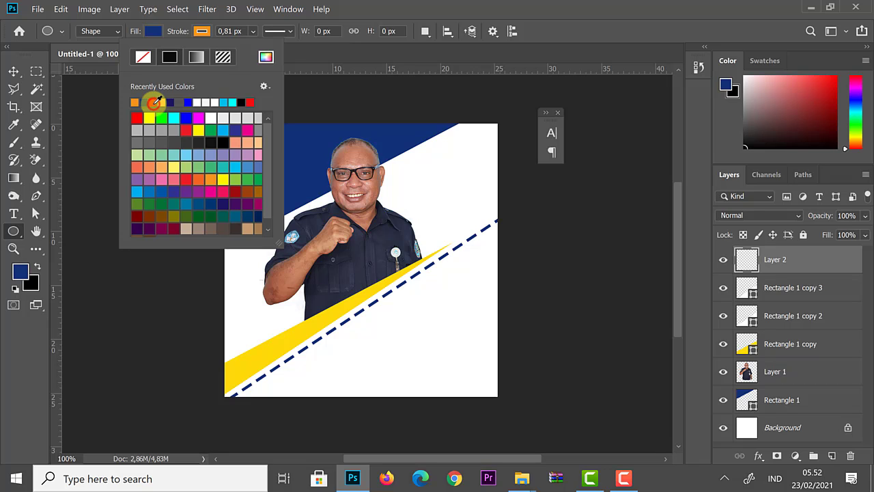
left_click(156, 101)
left_click(252, 31)
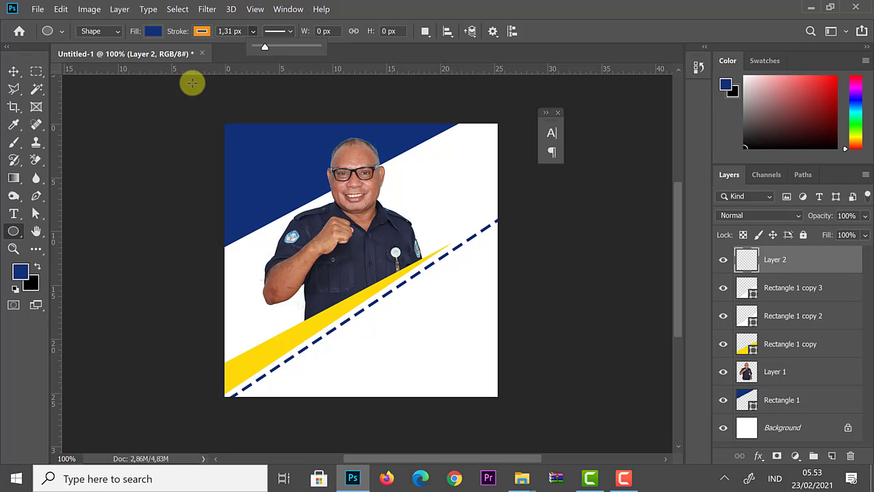
left_click(352, 11)
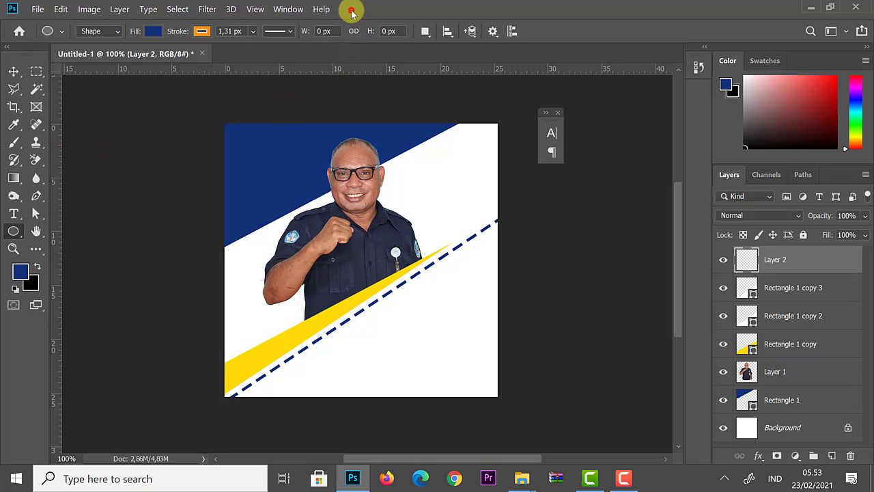
Load the All set of custom shapes and choose the round seal with a jagged edge for the Custom Shape tool.
right_click(15, 234)
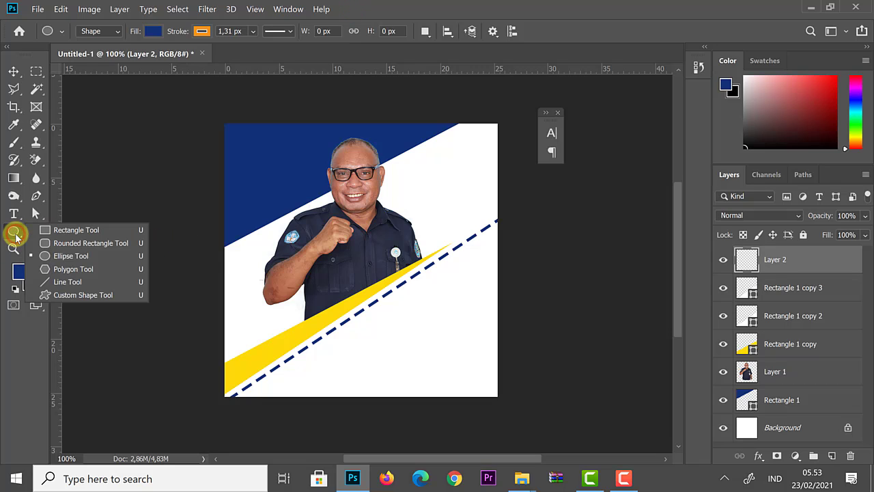
left_click(81, 294)
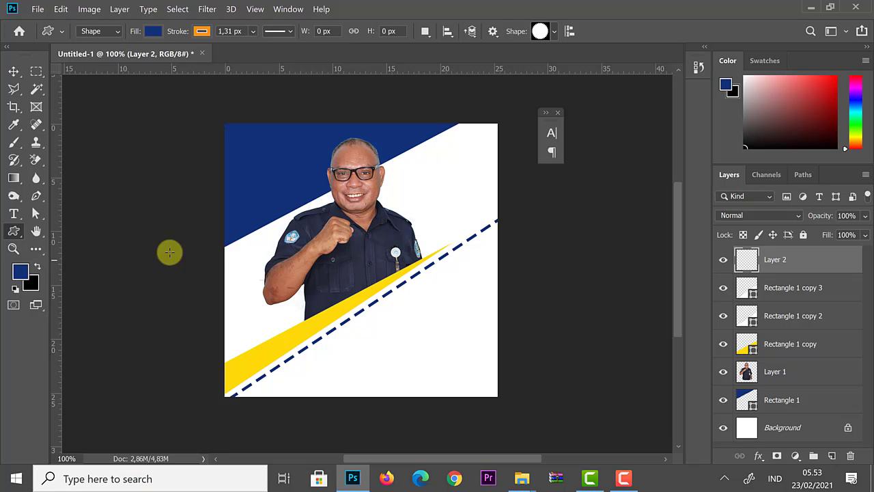
left_click(555, 31)
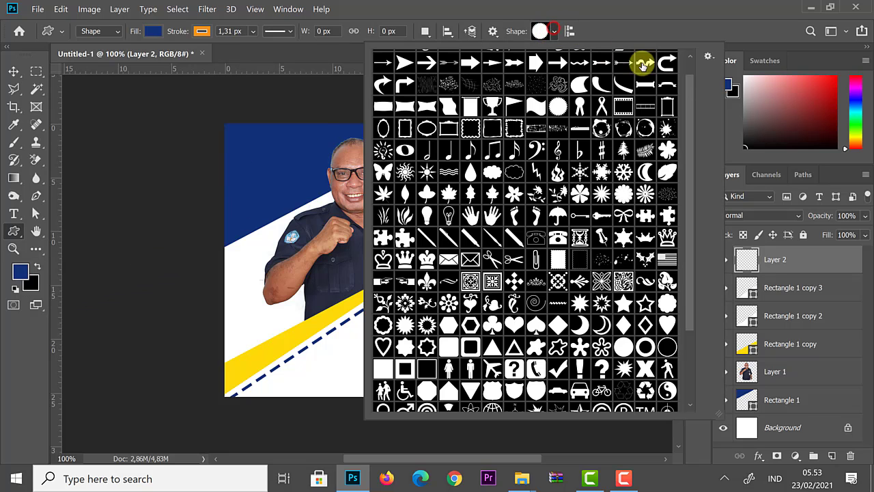
left_click(709, 55)
left_click(742, 237)
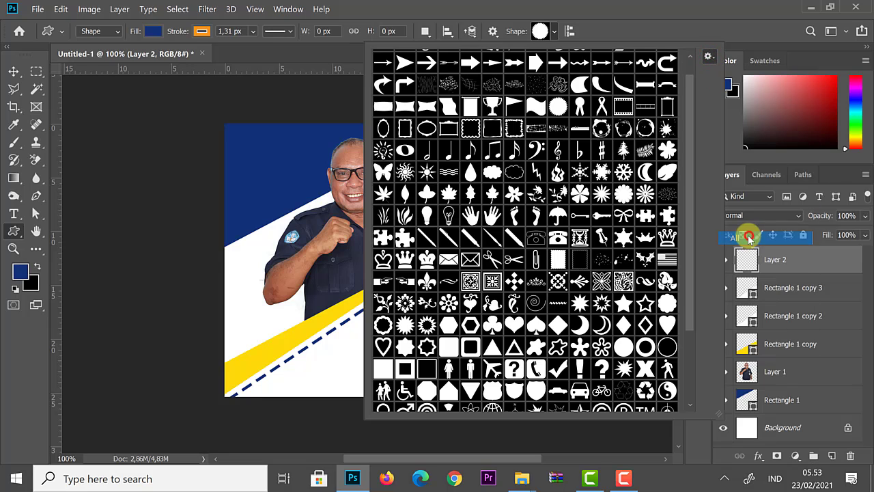
left_click(459, 208)
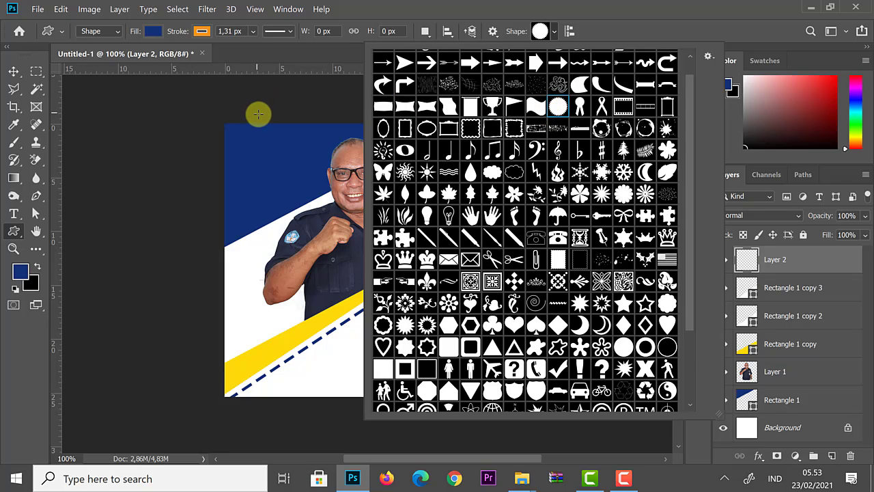
left_click(599, 19)
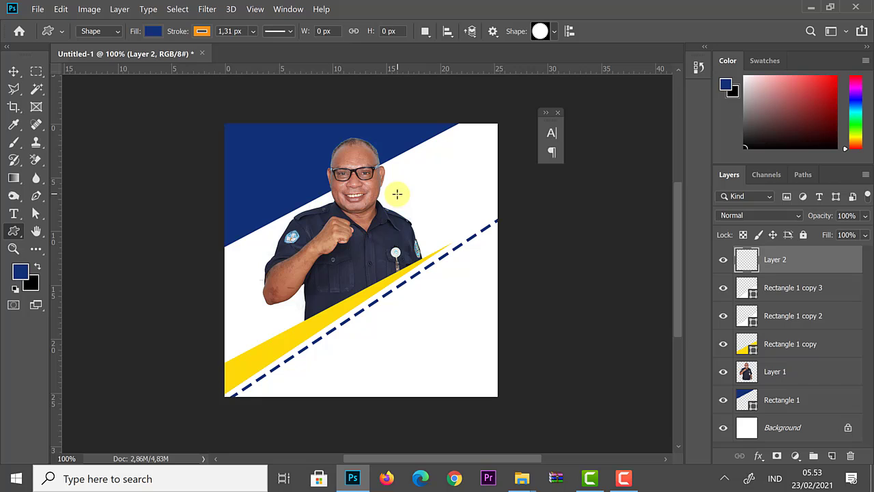
Draw the seal beside the man's badge and move it onto the end of the yellow wedge, over the dashed line.
left_click_drag(397, 194, 473, 279)
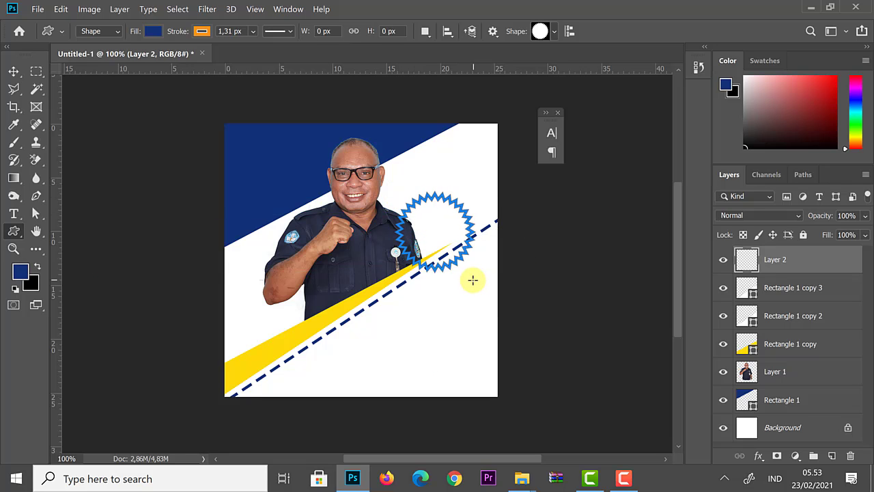
left_click(13, 72)
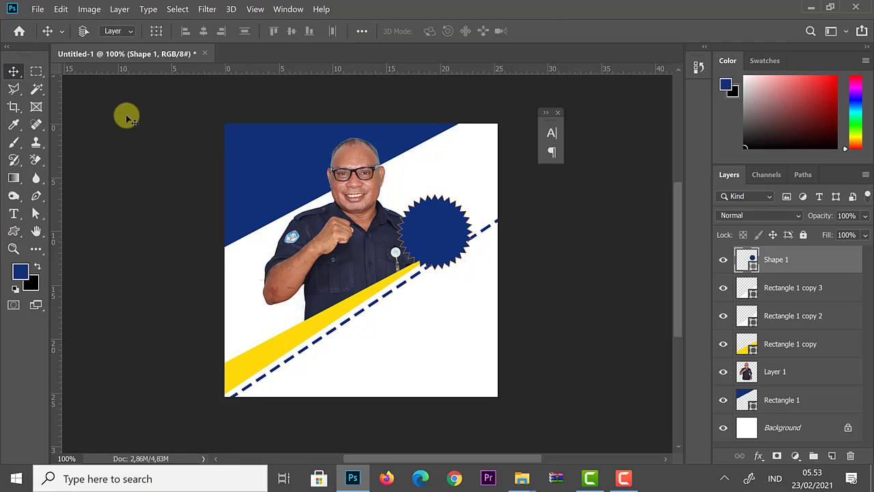
left_click_drag(441, 244, 451, 268)
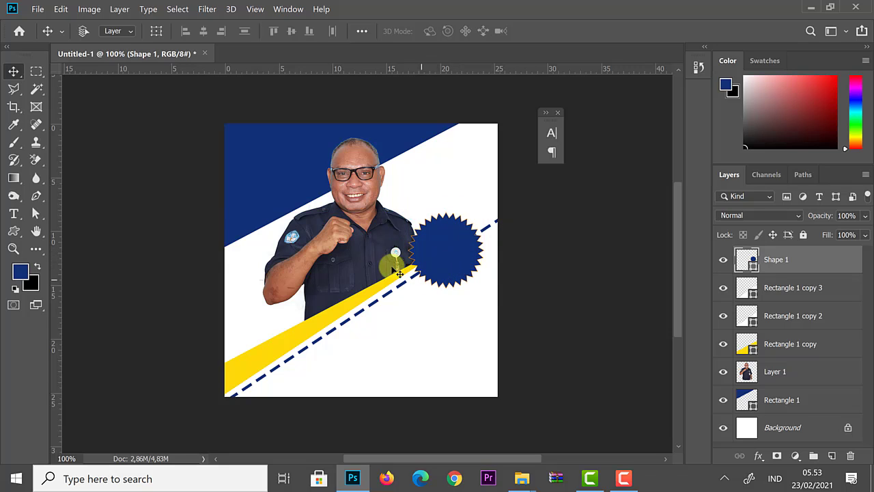
Shift the man's layer left and slightly down until his elbow reaches the left edge of the poster.
right_click(372, 251)
left_click(378, 255)
mouse_move(377, 255)
left_mouse_down()
mouse_move(368, 269)
mouse_move(346, 267)
mouse_move(369, 268)
left_mouse_up()
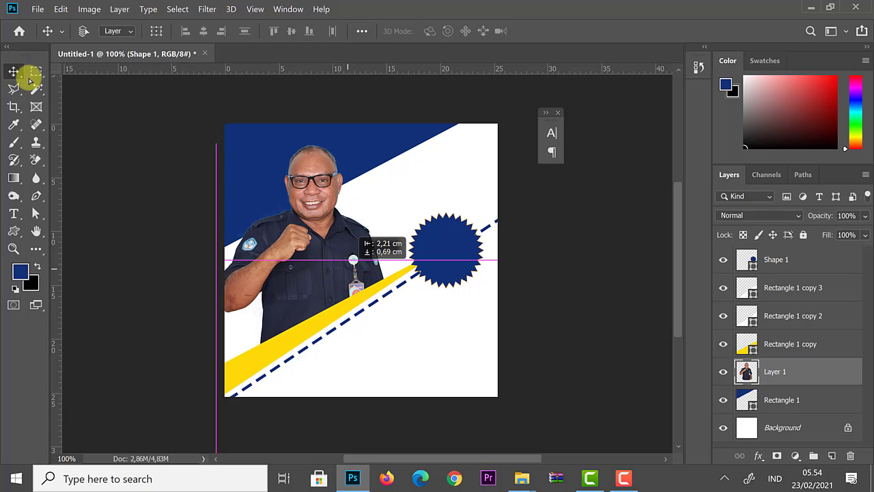
Delete the man's picture from Layer 1, and undo both that deletion and his last move.
left_click(124, 170)
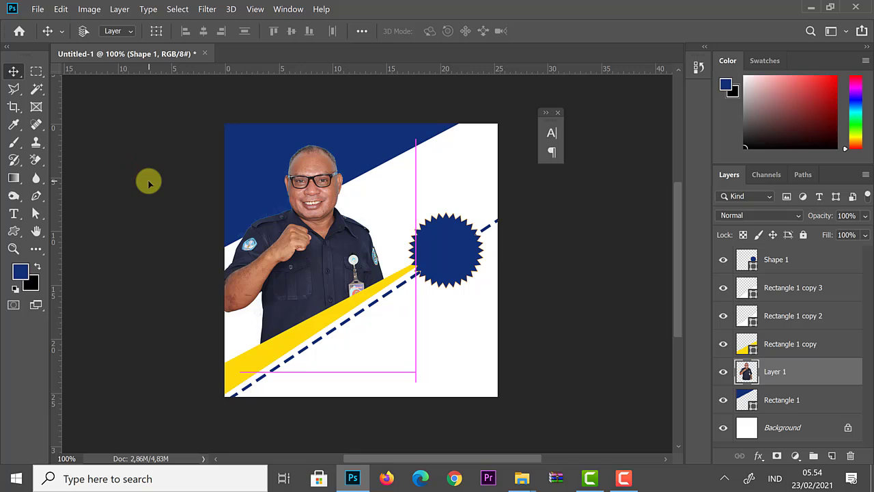
left_click(321, 252)
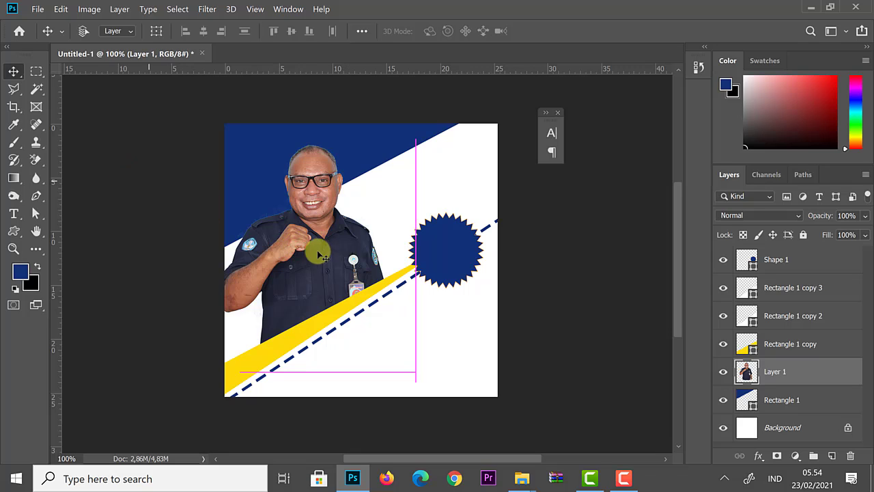
key("Delete")
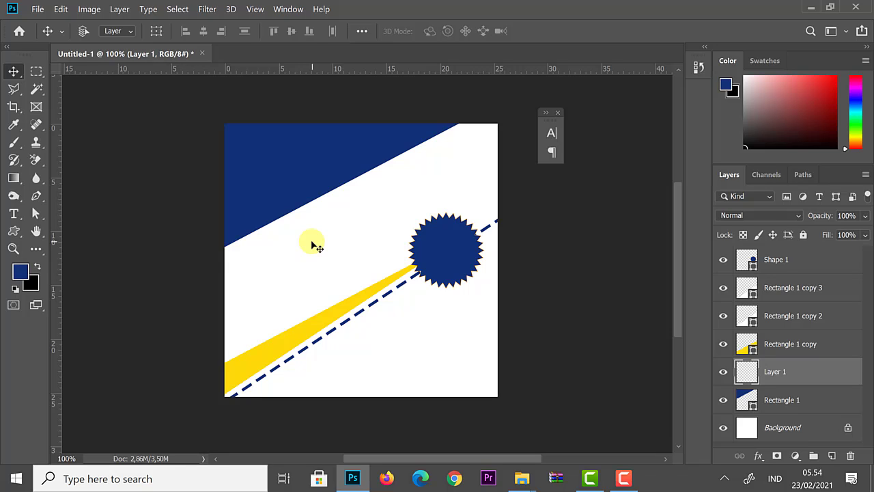
left_click(312, 243)
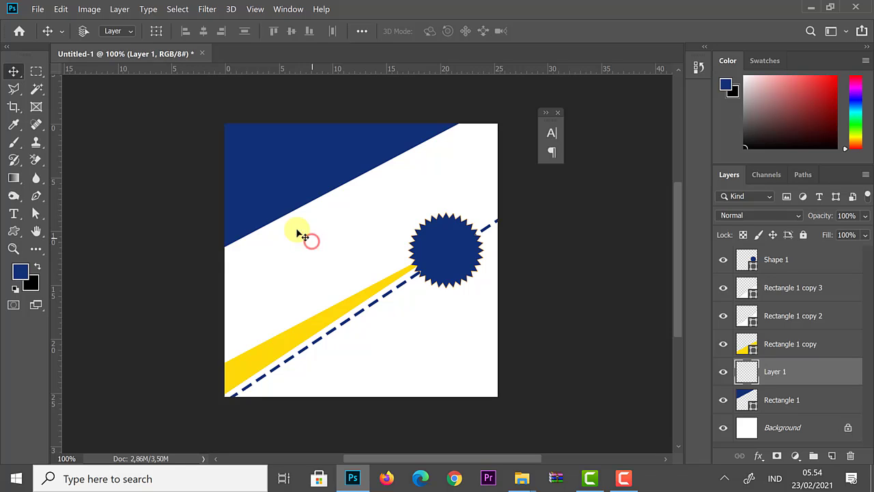
left_click(38, 9)
left_click(296, 173)
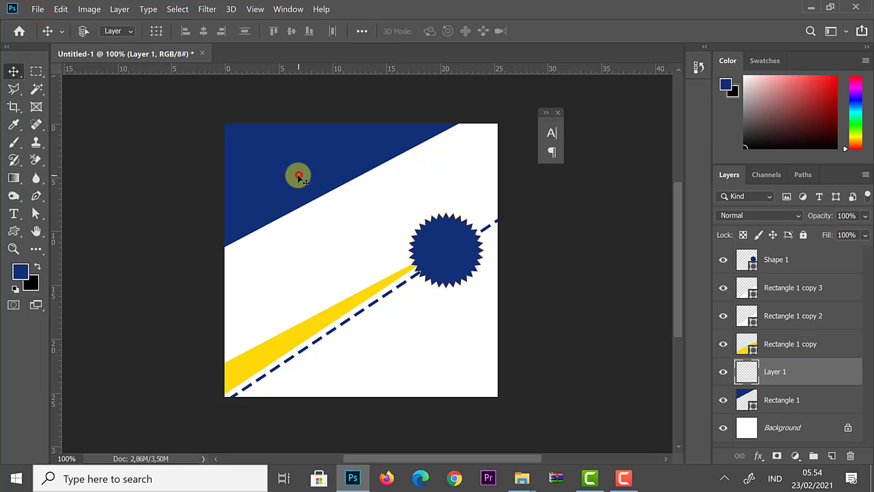
left_click_drag(297, 174, 297, 176)
key("ctrl+z")
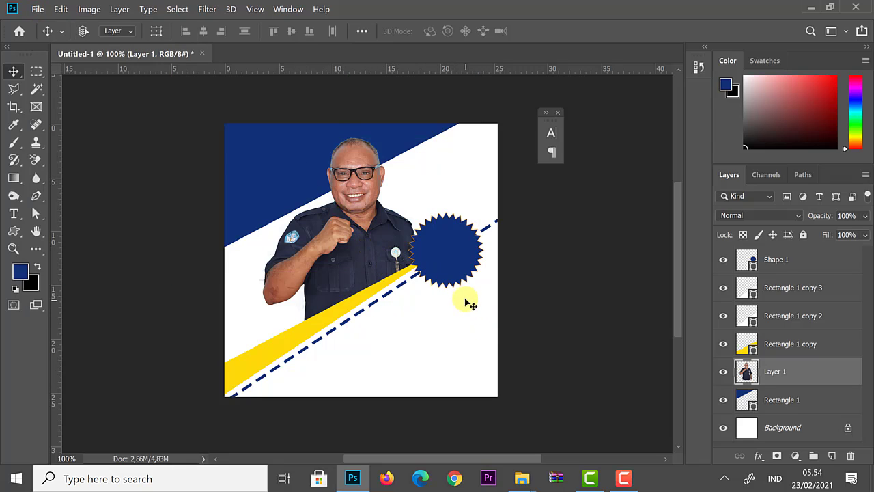
Select the seal shape and thicken its orange stroke to 5,80 px.
right_click(443, 247)
left_click(451, 252)
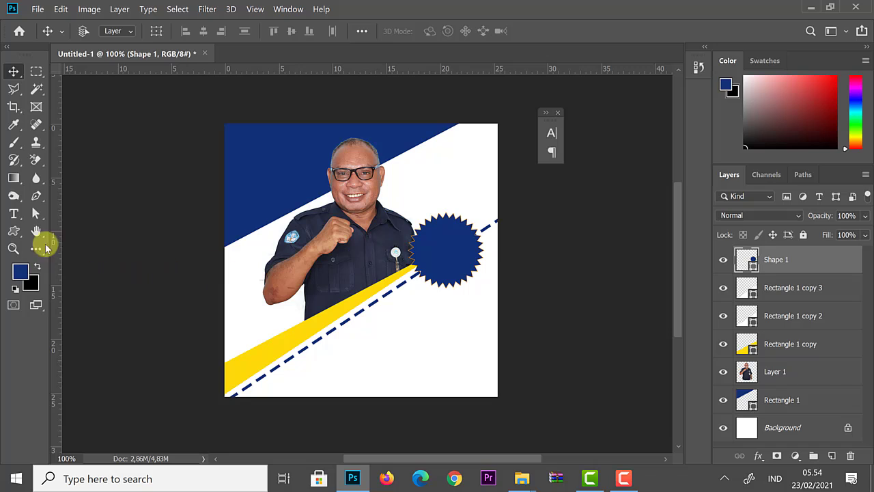
left_click(13, 233)
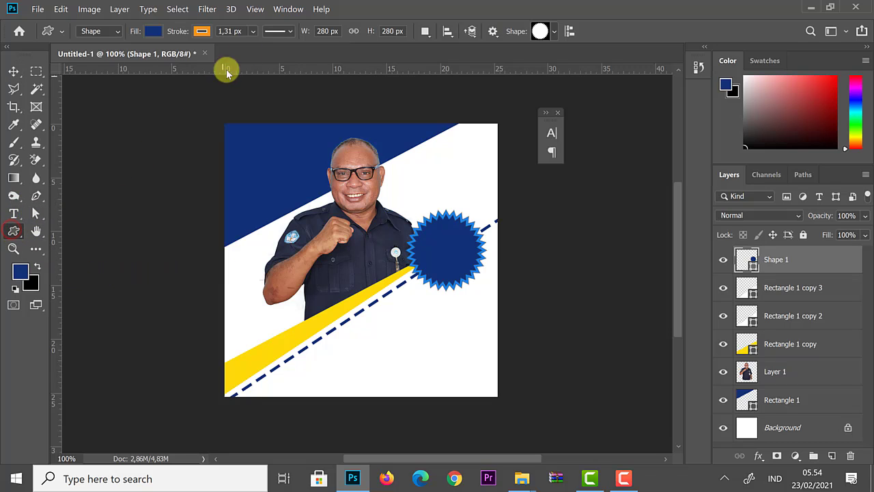
left_click(253, 32)
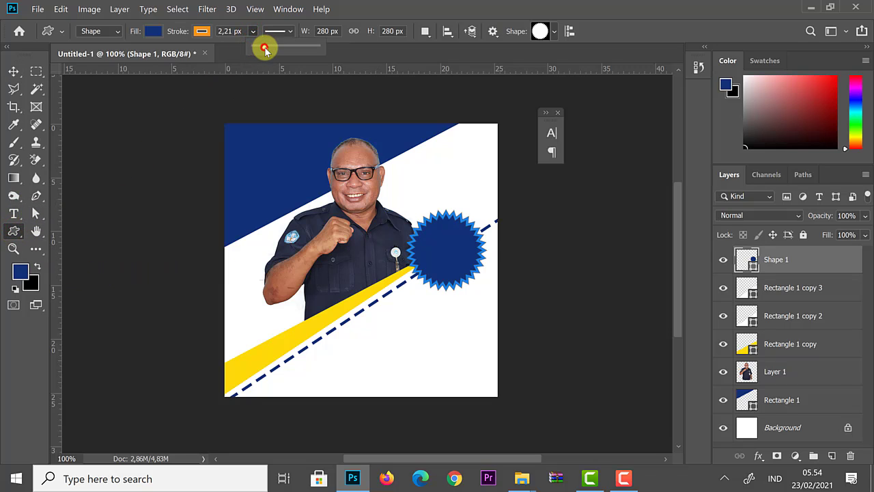
left_click_drag(266, 48, 268, 49)
left_click(229, 106)
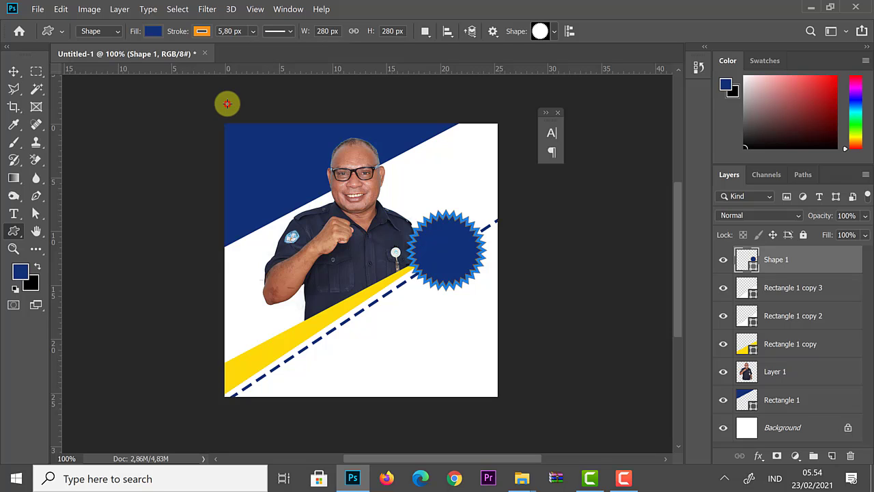
left_click(469, 201)
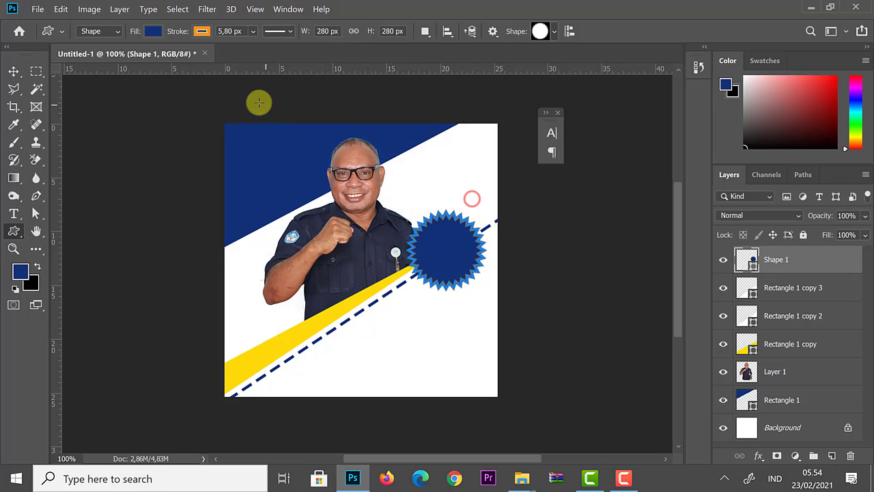
left_click(13, 70)
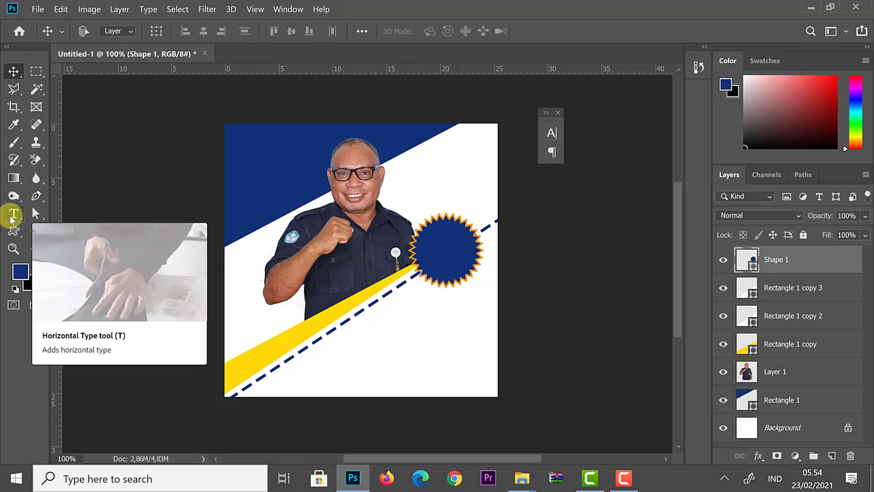
Add a white Lorem Ipsum placeholder text and place it on the blue corner beside the man's head.
left_click(12, 216)
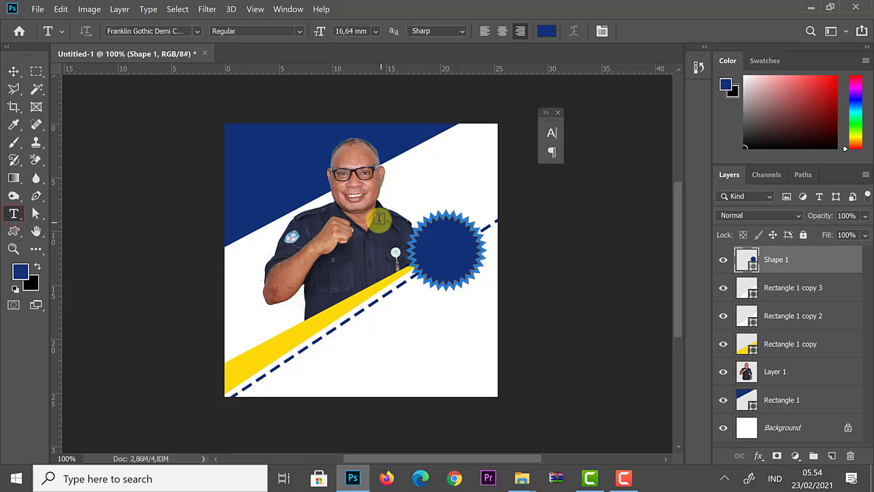
left_click(248, 151)
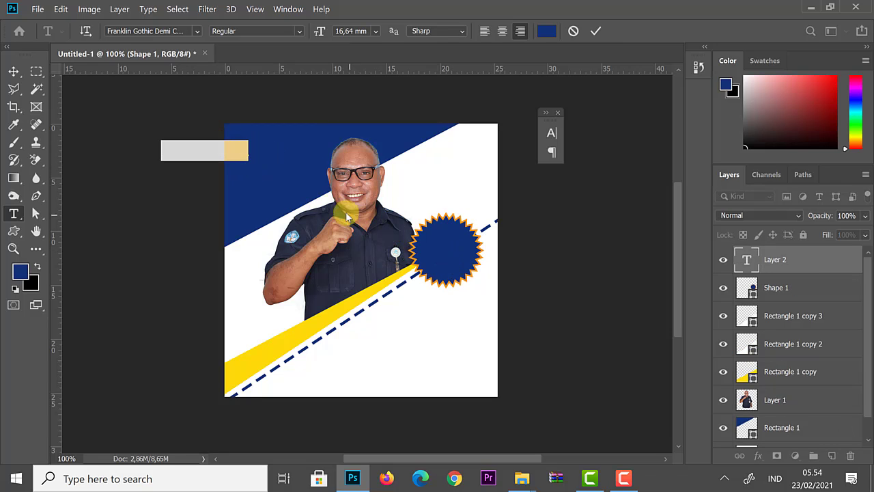
left_click(547, 32)
left_click(494, 167)
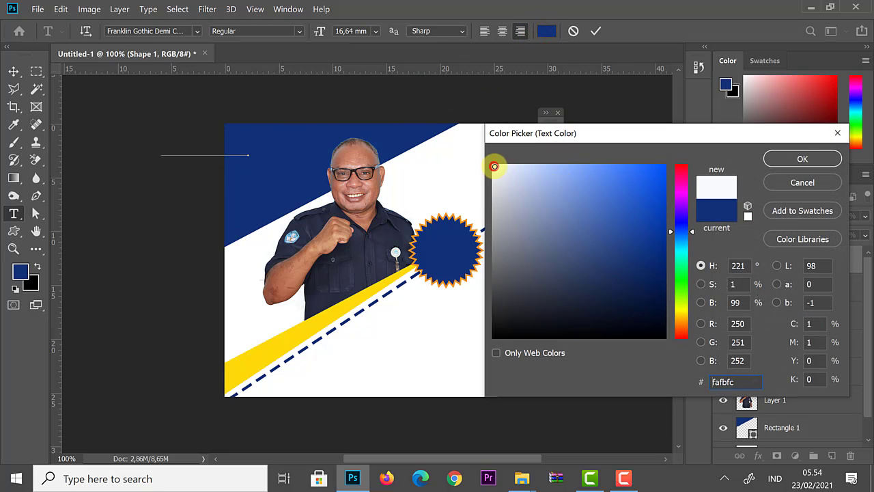
left_click(802, 159)
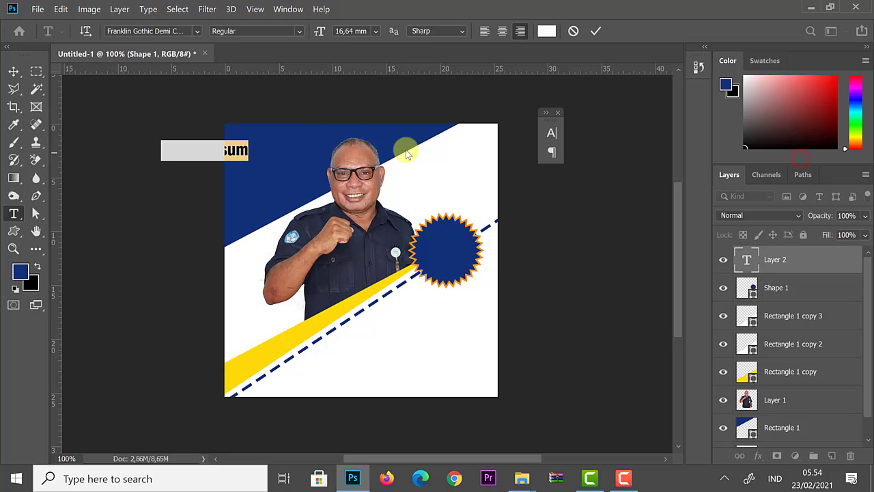
left_click(13, 71)
left_click_drag(230, 159, 327, 164)
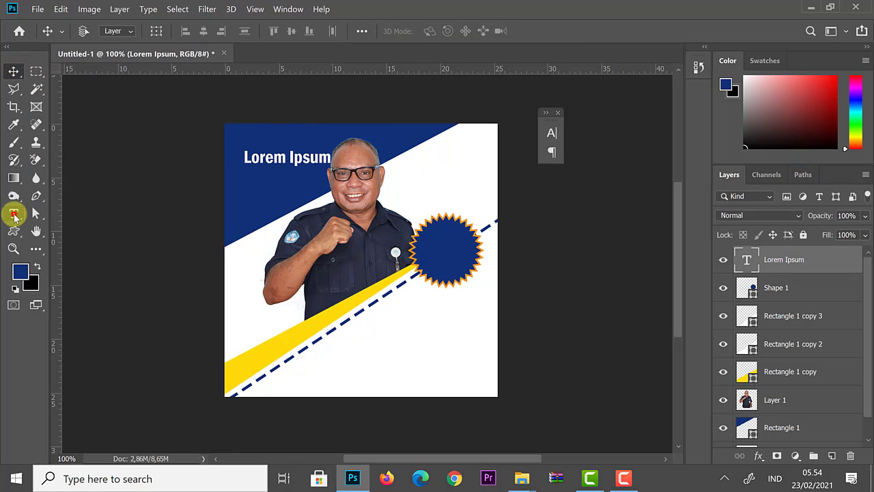
Centre-align the placeholder text and replace its wording with AKREDITASI.
left_click(14, 213)
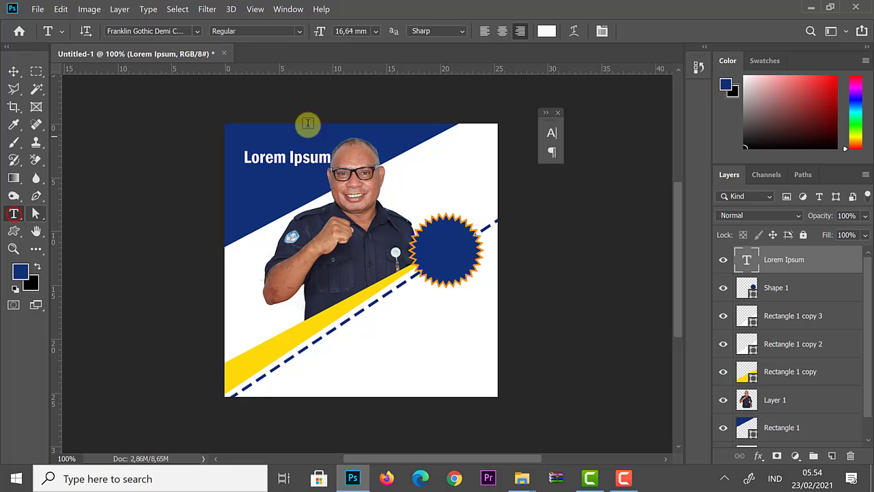
left_click(502, 31)
left_click(323, 159)
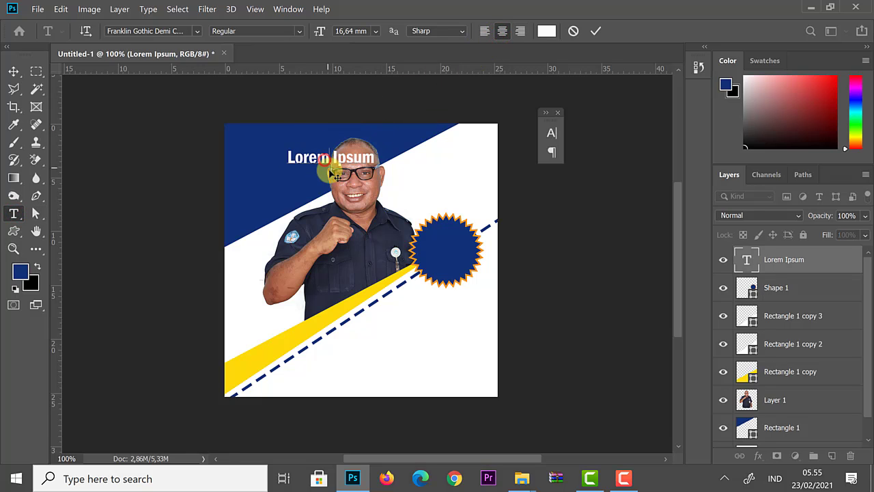
key("ctrl+a")
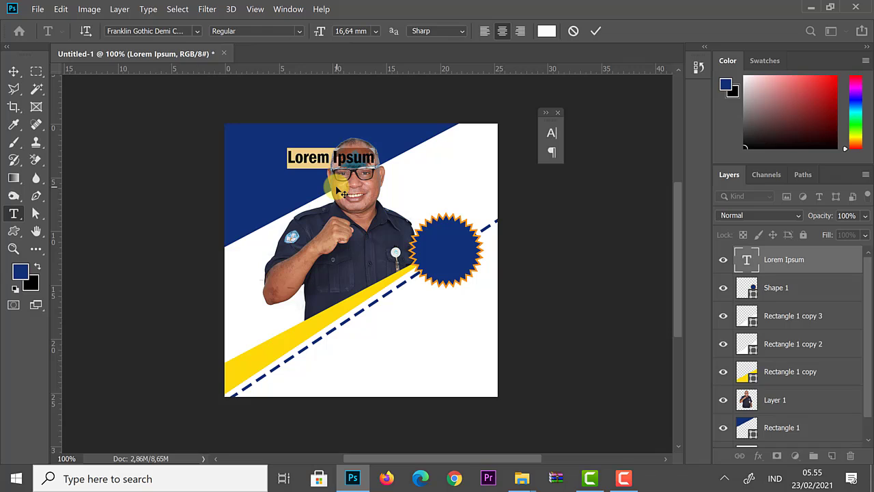
type("a")
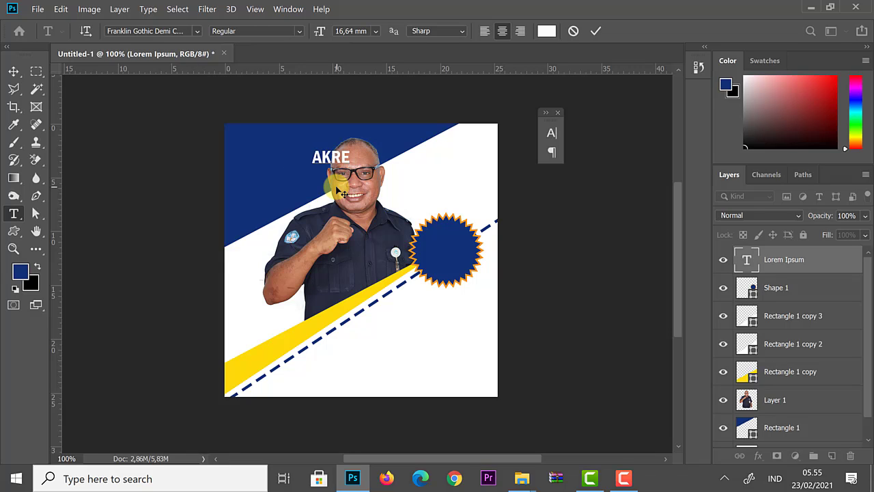
type("KREDITASI")
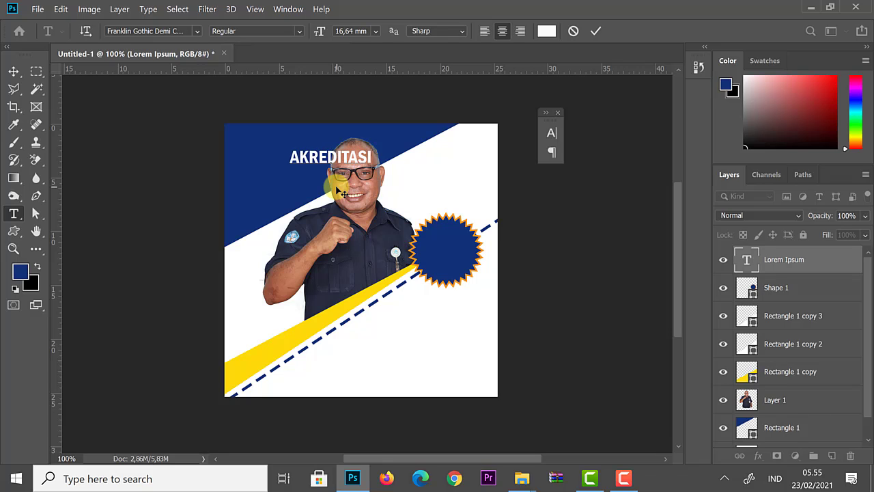
left_click(14, 71)
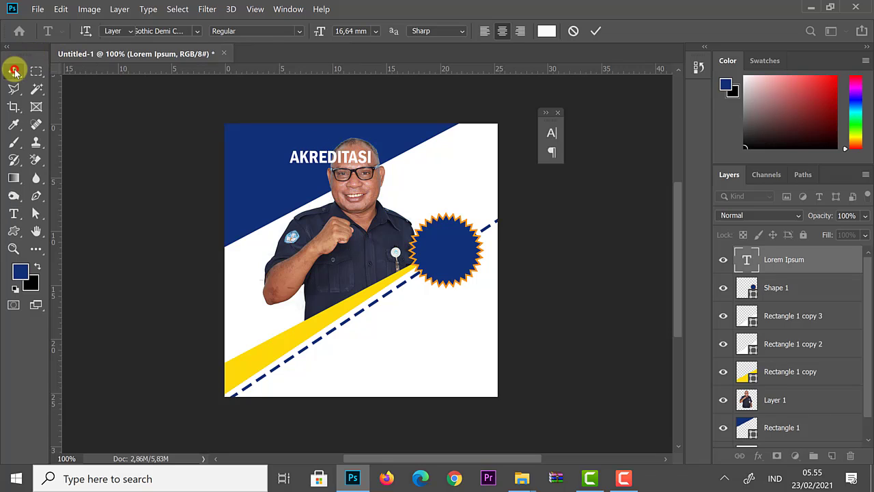
Move the AKREDITASI text onto the seal, scale it to 61,09% and position it just below the seal's centre.
left_click_drag(299, 173, 433, 264)
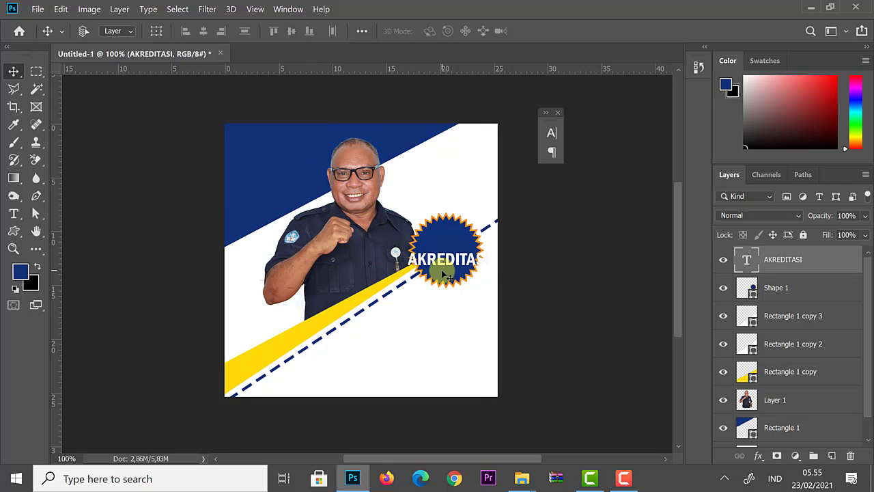
key("ctrl+t")
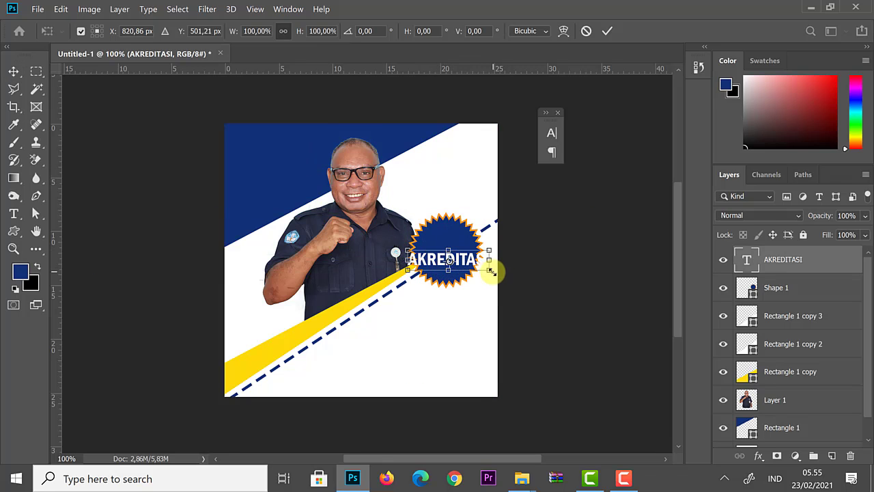
left_click_drag(491, 271, 458, 264)
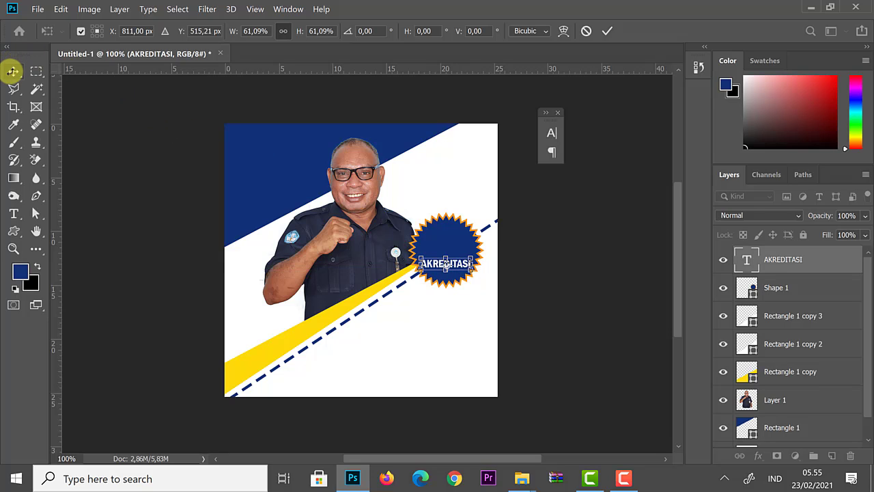
left_click(12, 72)
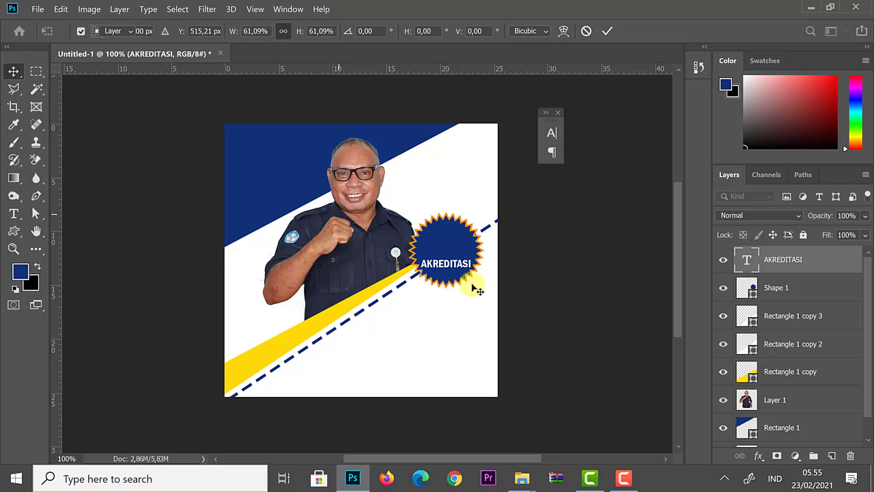
right_click(453, 268)
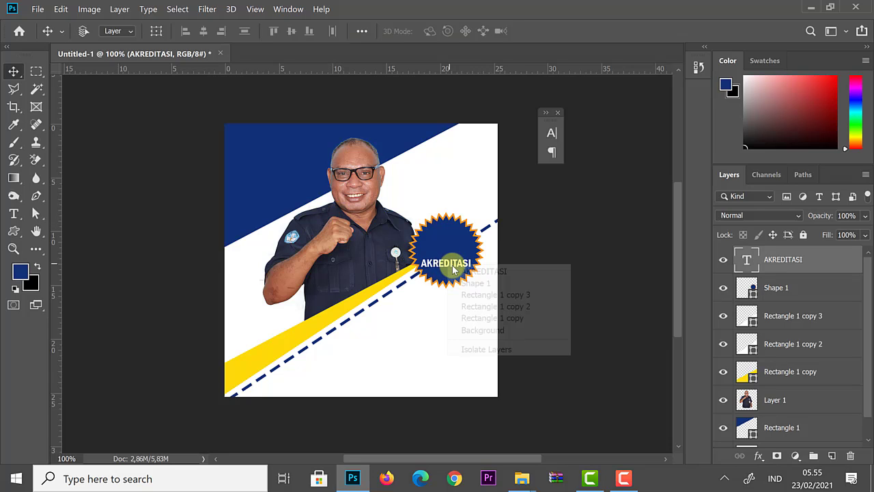
left_click(454, 270)
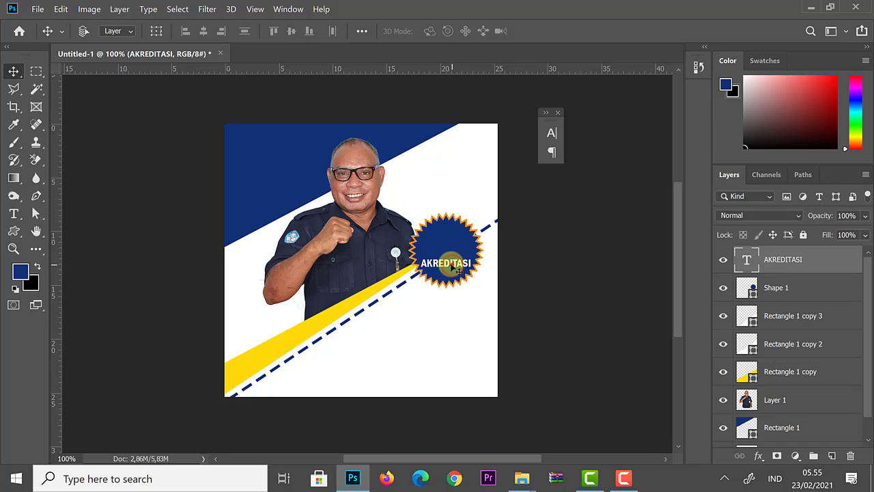
left_click_drag(452, 268, 452, 265)
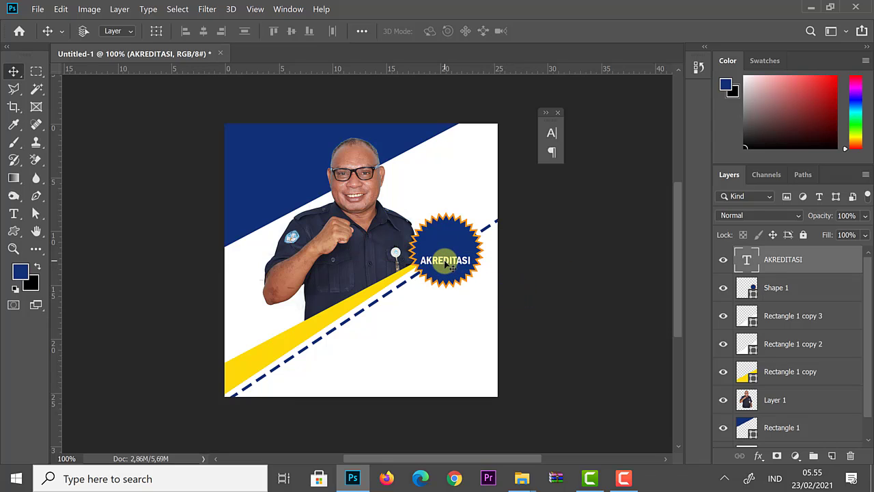
Duplicate the AKREDITASI text layer and place the copy directly above the original inside the seal.
key("ctrl")
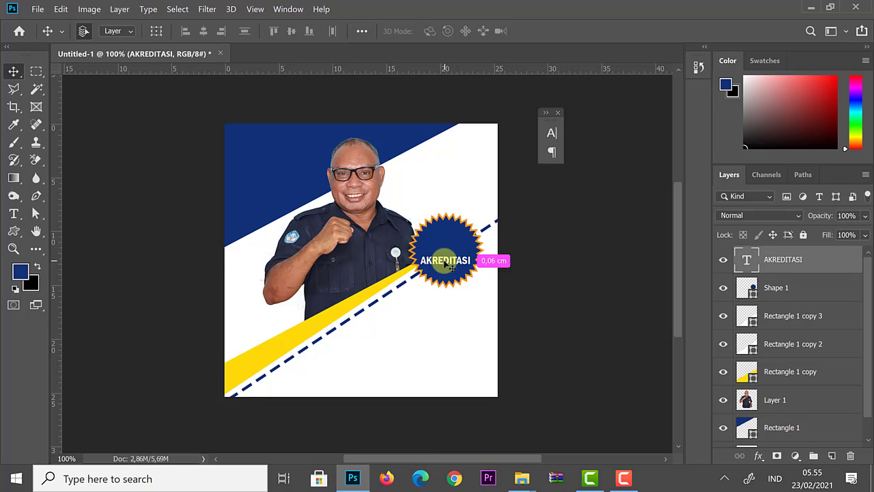
key("ctrl+j")
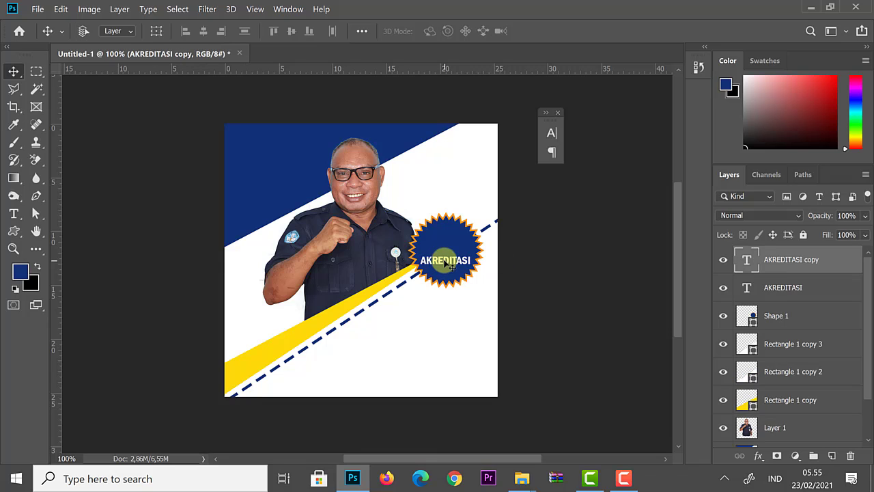
left_click_drag(448, 265, 451, 248)
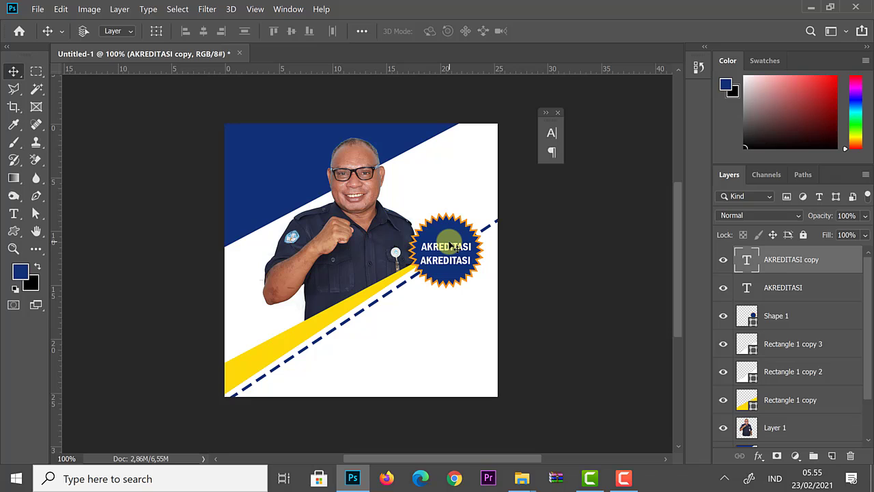
Replace the wording of the upper AKREDITASI copy inside the seal with the single letter A.
double_click(456, 247)
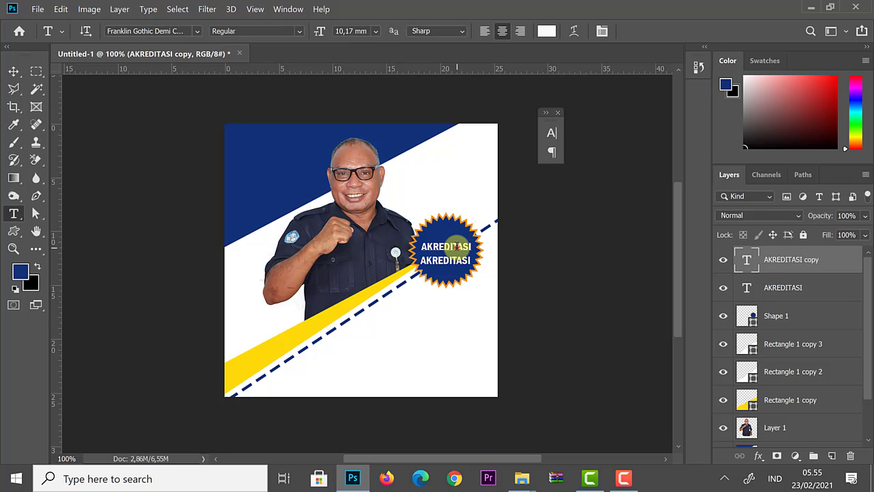
double_click(455, 247)
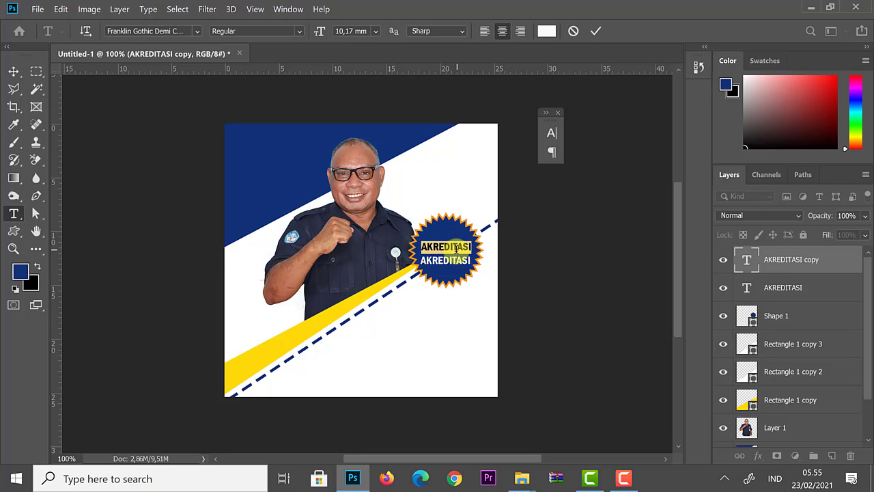
type("A")
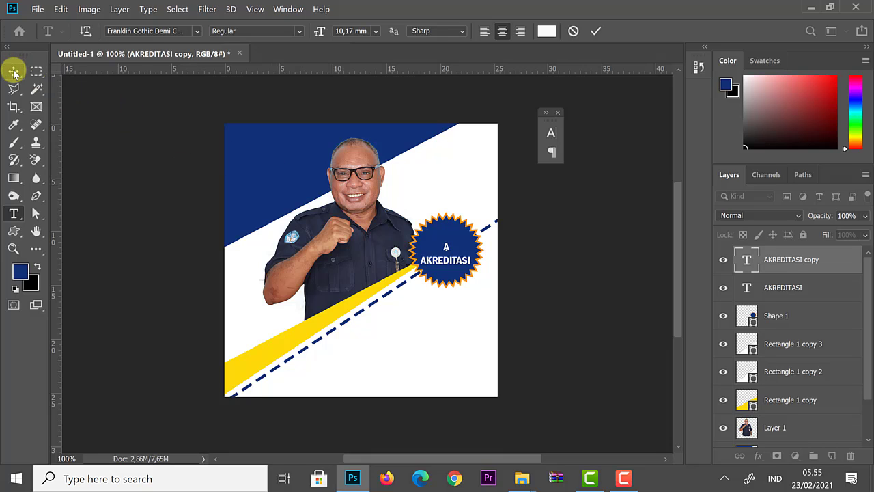
left_click(13, 71)
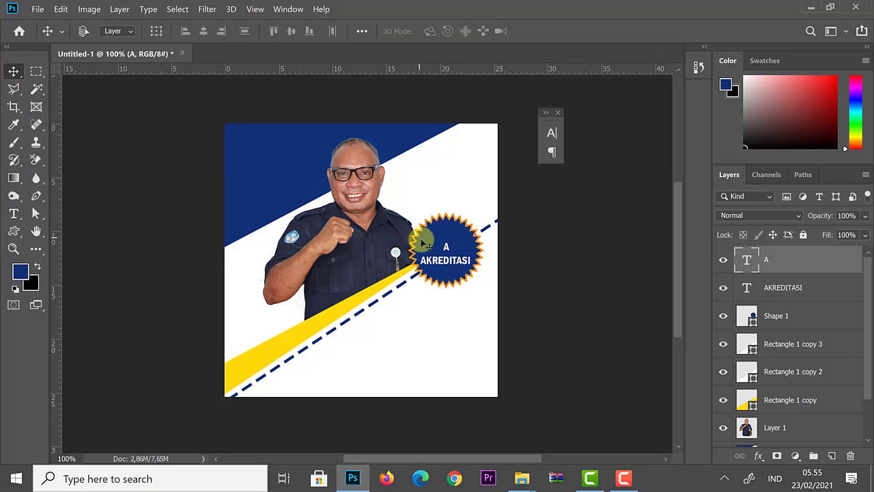
Enlarge the letter A and position it centred directly above the AKREDITASI text inside the seal.
double_click(445, 247)
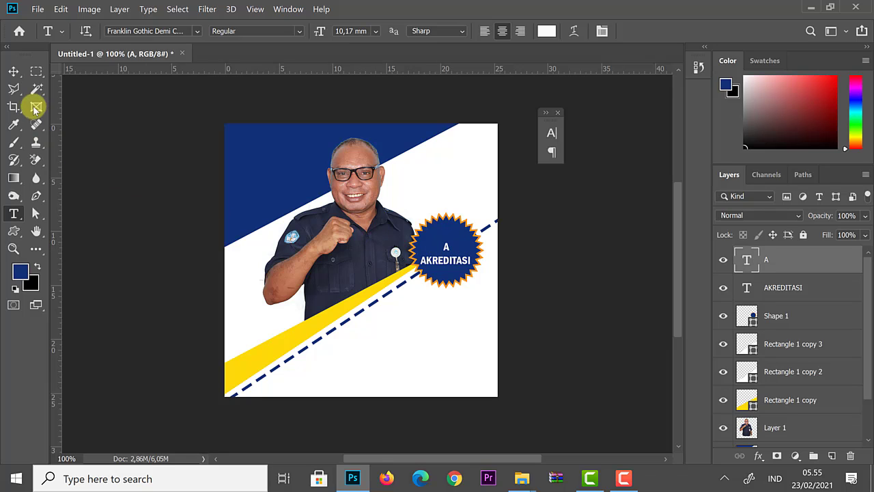
left_click(13, 71)
key("ctrl")
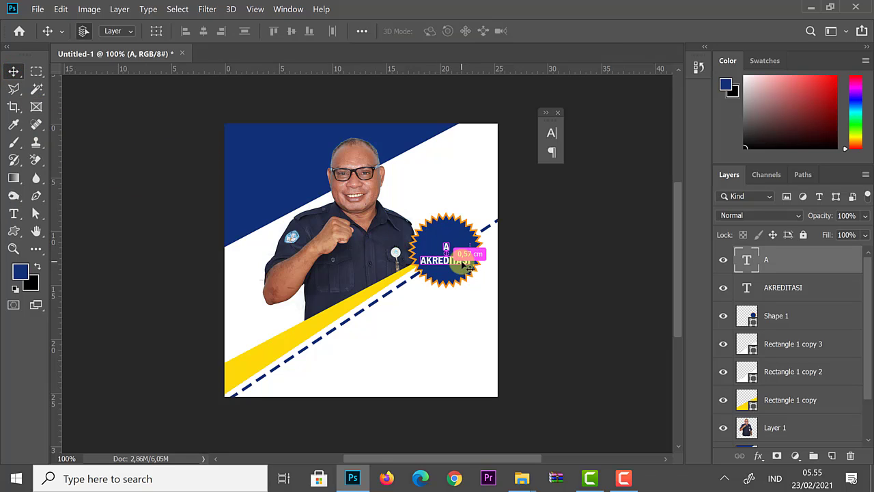
key("ctrl+t")
mouse_move(450, 241)
left_mouse_down()
mouse_move(474, 211)
mouse_move(445, 234)
left_mouse_up()
key("Return")
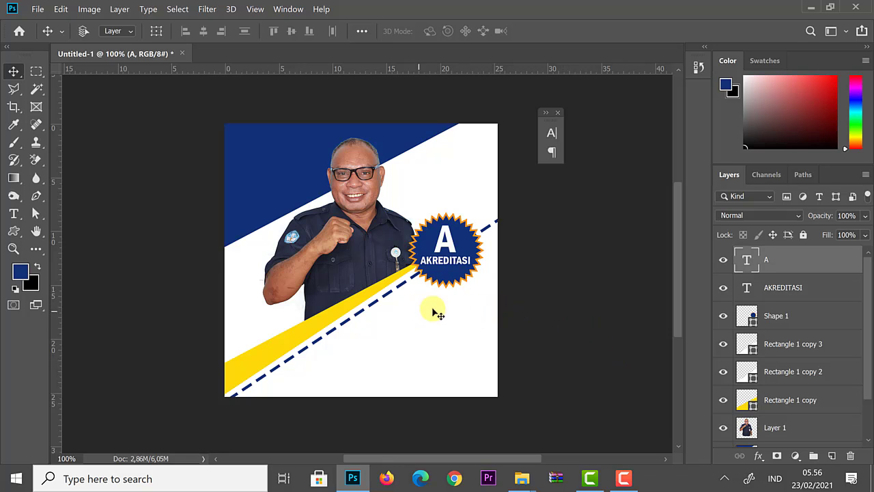
Duplicate the AKREDITASI text layer and move the copy onto the white area just below the seal.
right_click(439, 260)
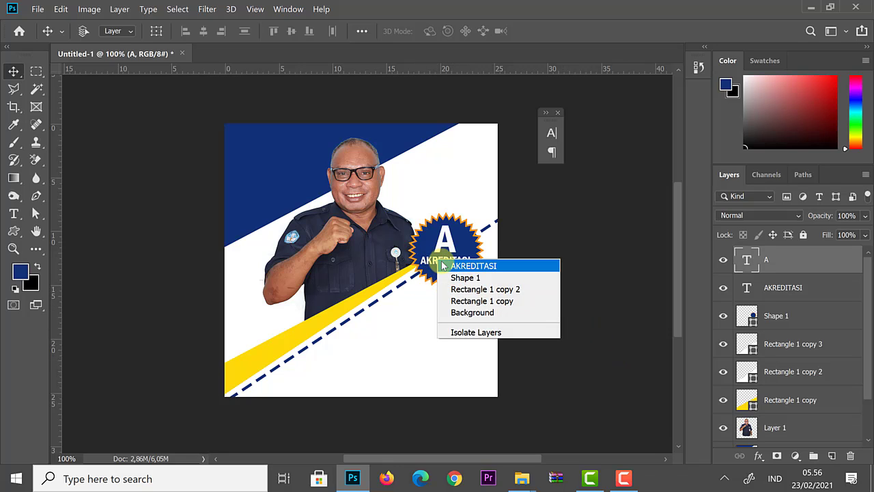
left_click(448, 265)
key("ctrl")
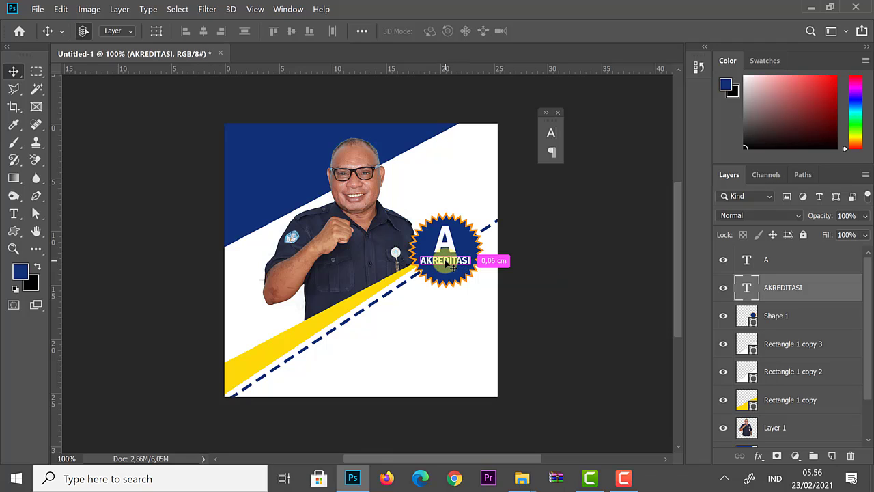
key("ctrl+j")
left_click_drag(447, 265, 445, 307)
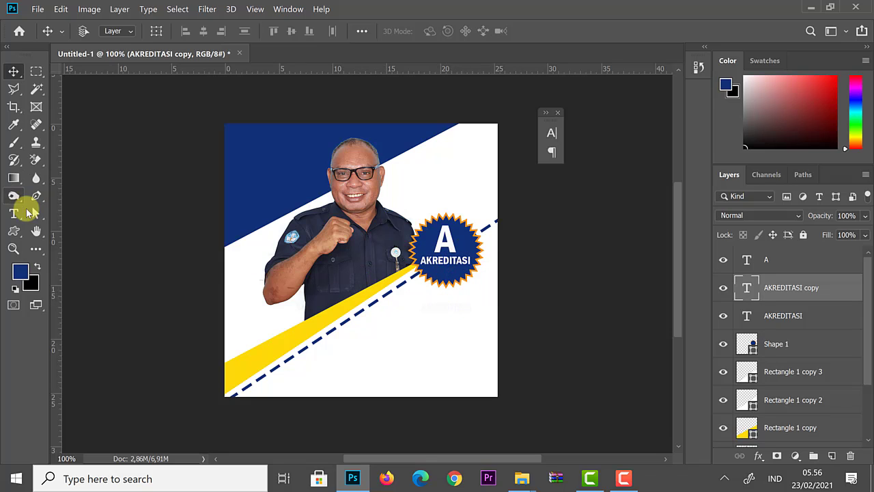
Recolour the AKREDITASI copy below the seal near-black, using #000104.
left_click(16, 214)
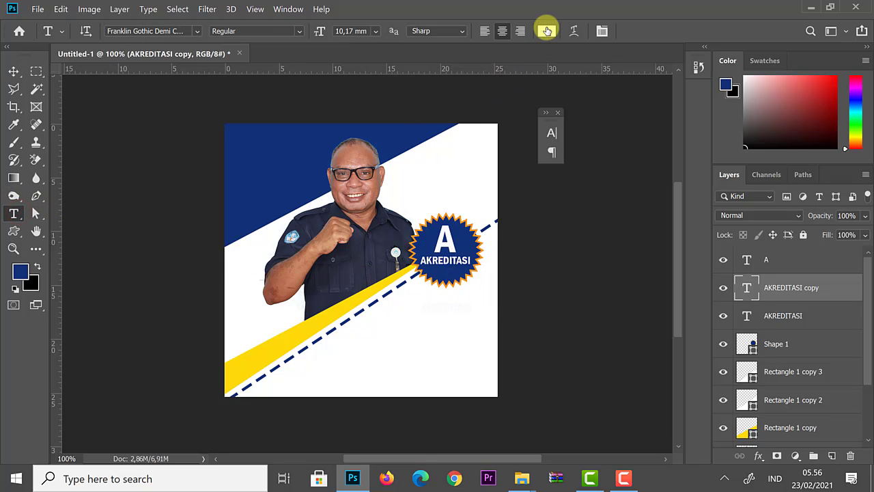
left_click(546, 27)
left_click(659, 334)
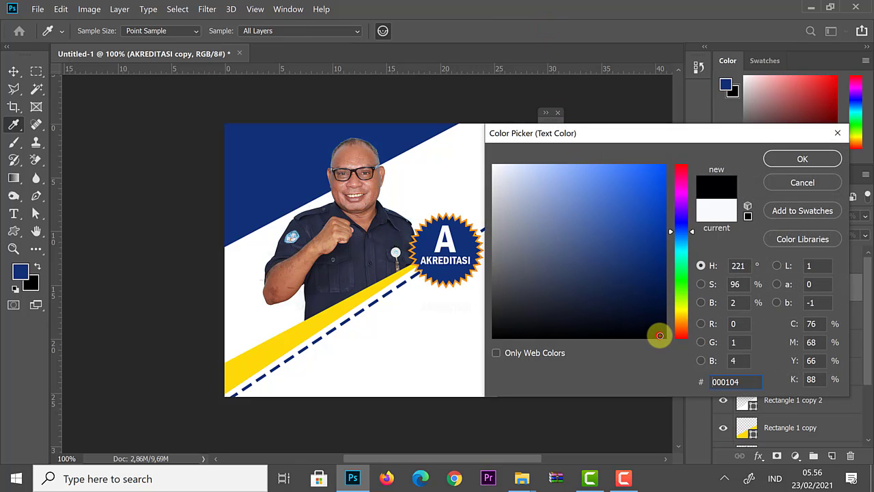
left_click(777, 158)
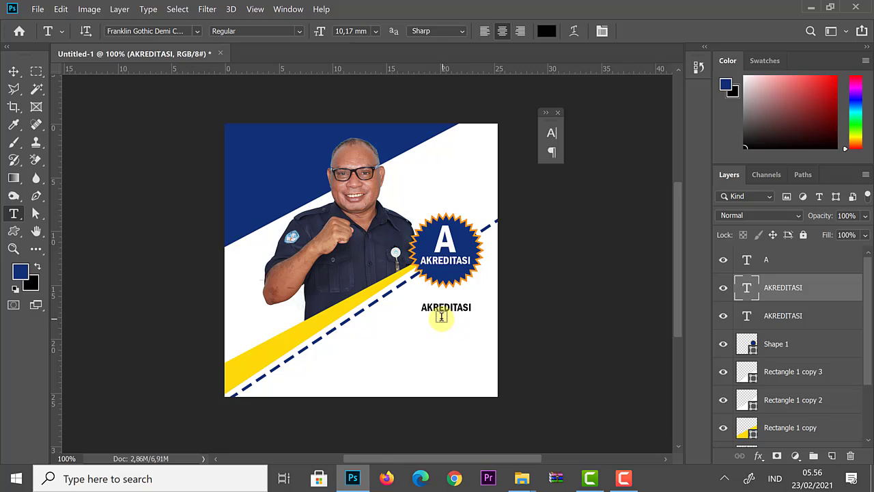
Show the Character settings and move them off the canvas so the poster stays uncovered.
left_click(603, 32)
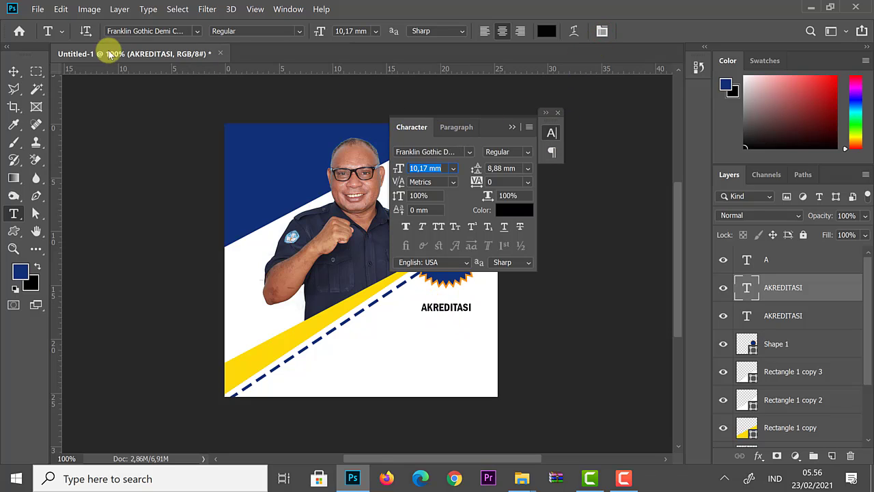
left_click(14, 71)
left_click_drag(504, 131, 623, 100)
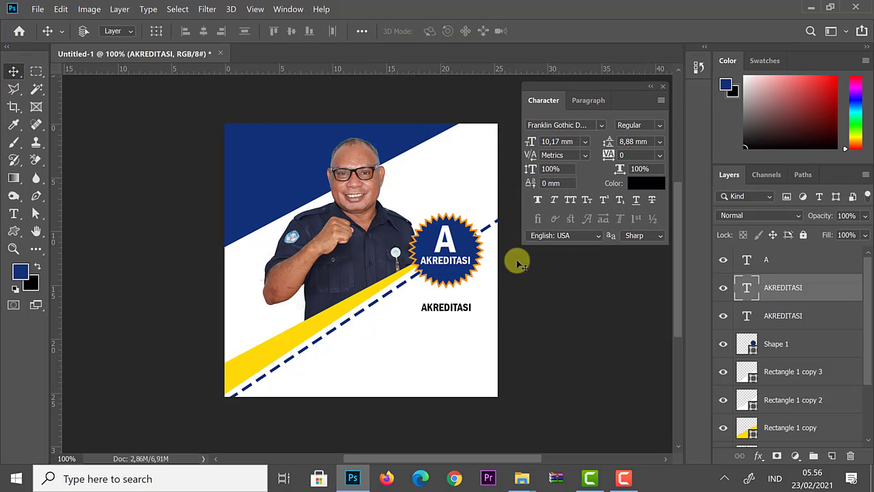
Replace the wording of the black text below the seal with PILIH and start a new line.
key("t")
left_click(455, 308)
key("ctrl+a")
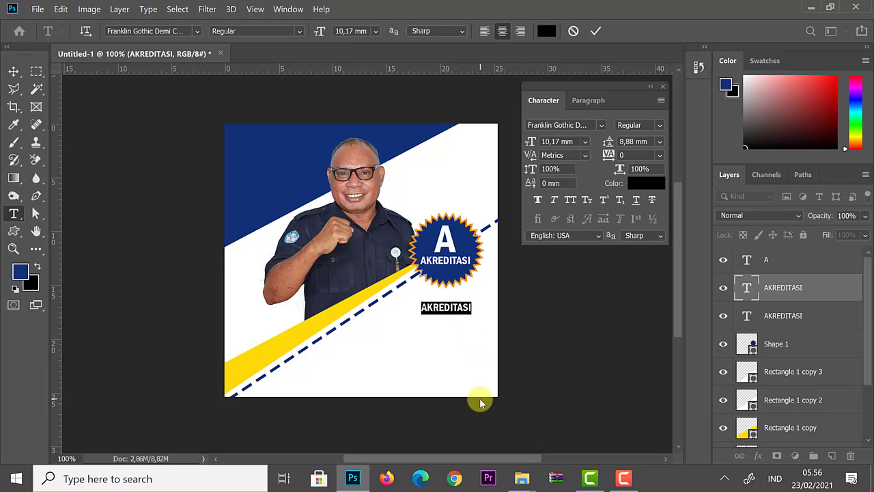
type("PI")
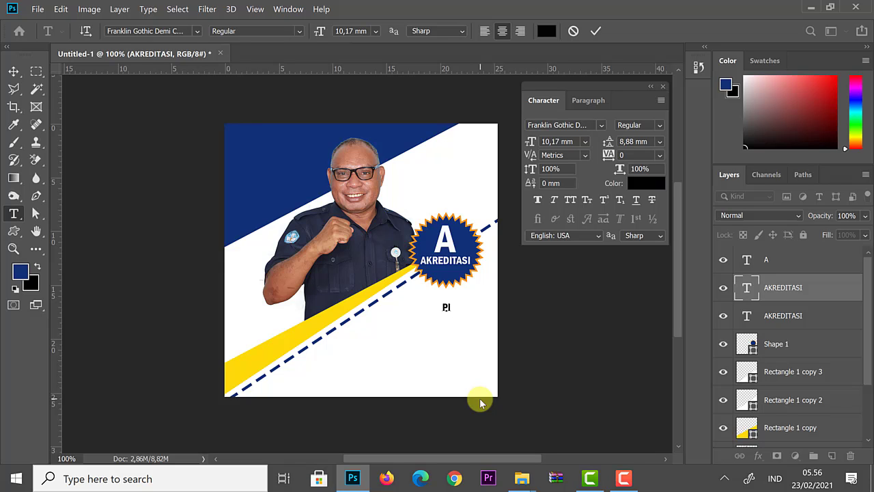
type("LIH")
key("Return")
Right-align the PILIH text and add the lines SEKOLAH KAMI and UNTUK MERAIH CITA beneath it.
key("ctrl+a")
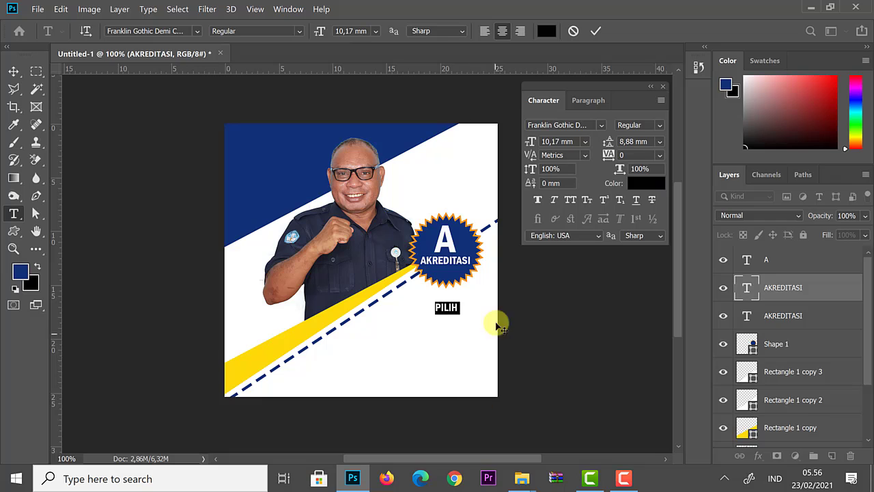
left_click(519, 31)
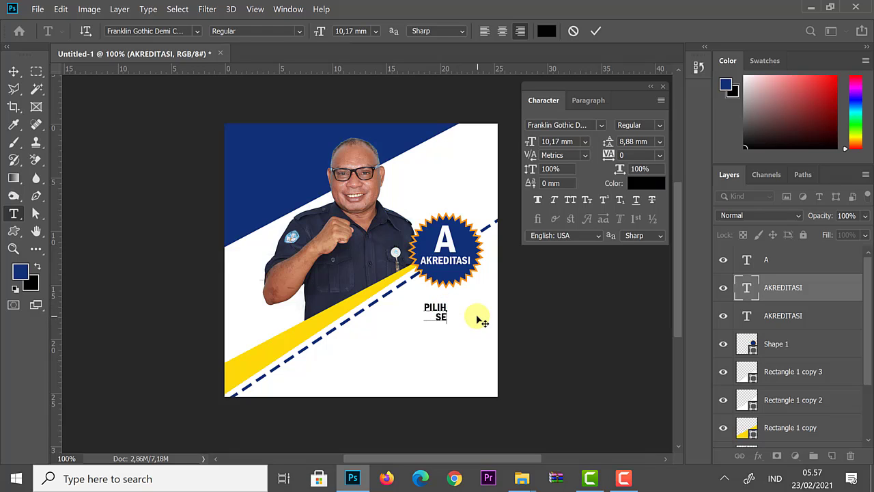
type("KAMI")
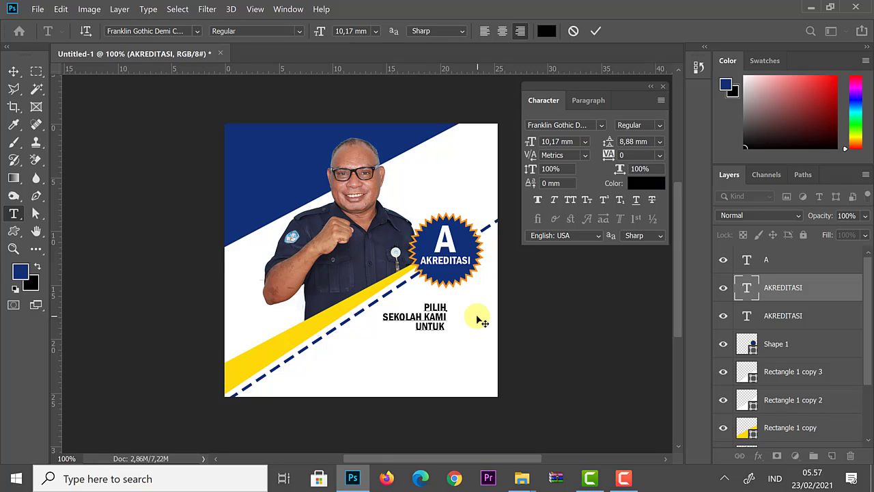
type("UNTUK MERAIH")
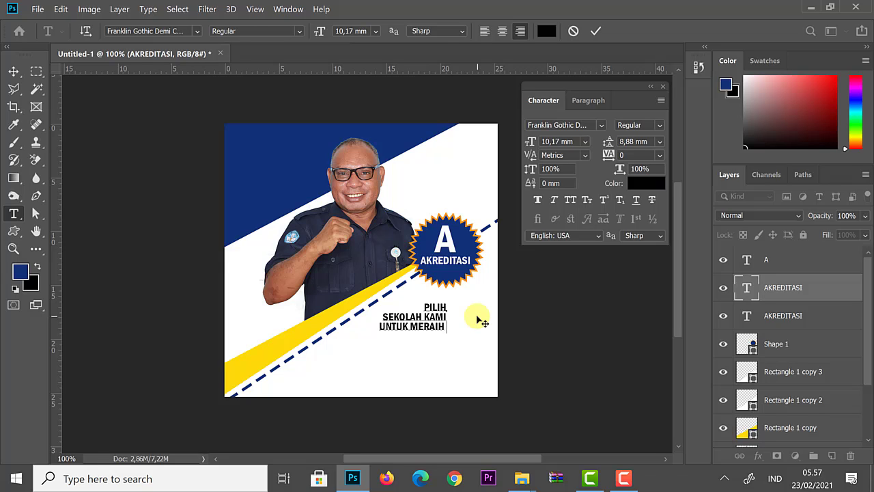
type(" CITA")
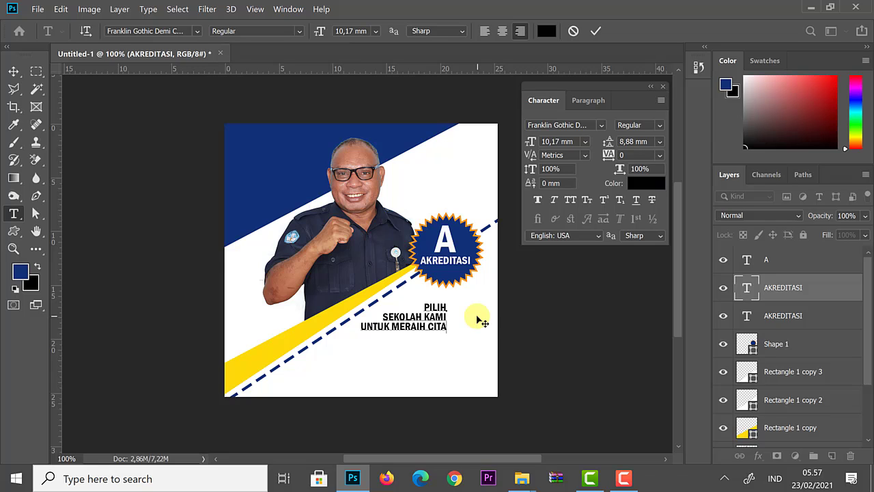
Open the reference image PPDB DESAIN.jpg from the THUMNAIL YT folder in Pictures.
mouse_move(521, 477)
left_click(550, 418)
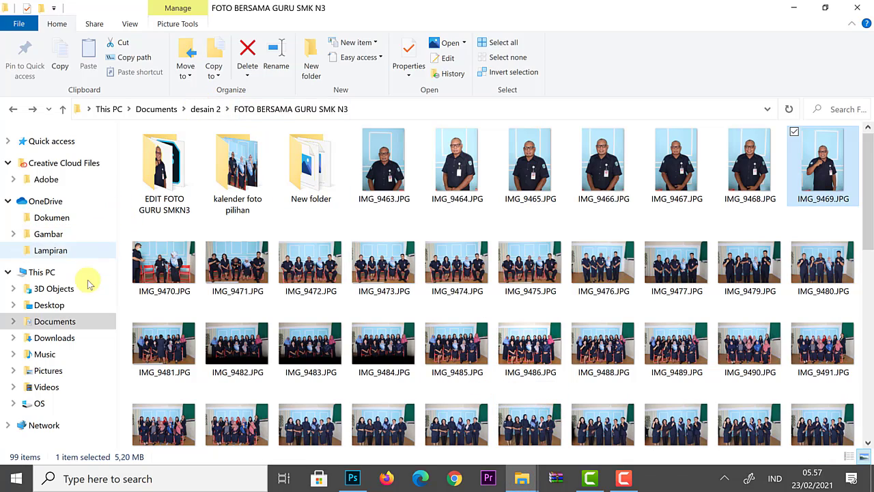
left_click(81, 320)
left_click(56, 370)
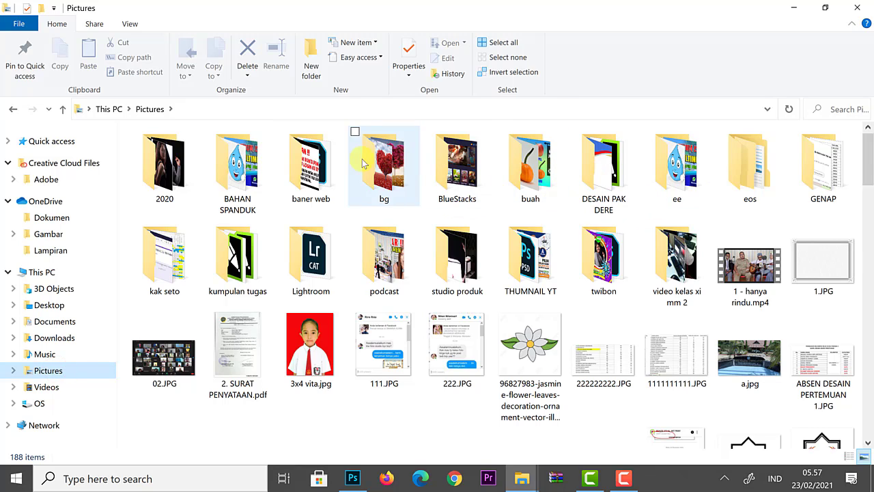
left_click(534, 200)
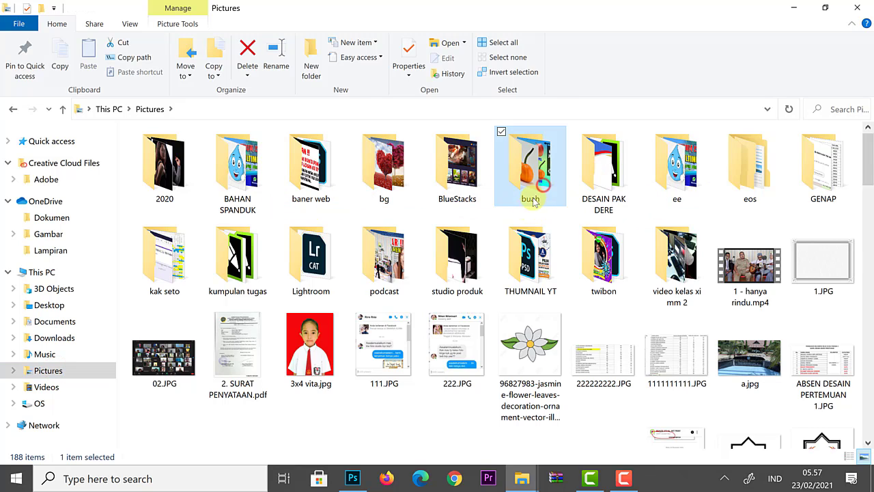
double_click(526, 259)
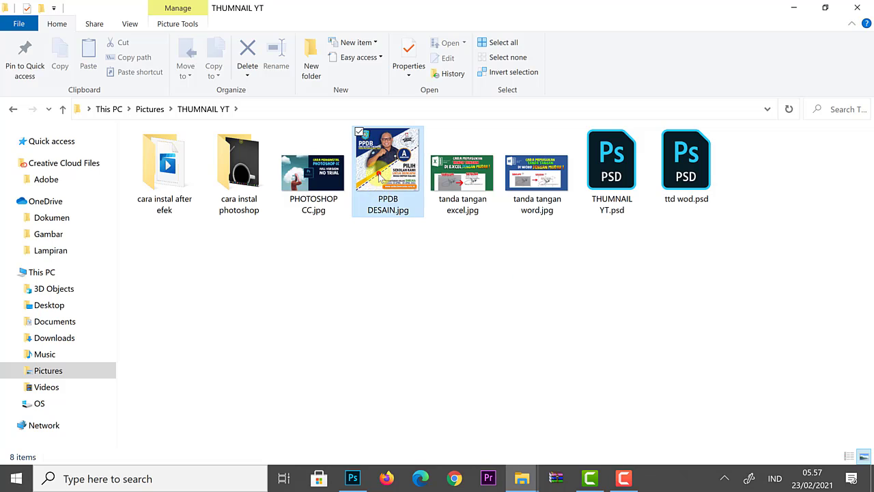
double_click(379, 176)
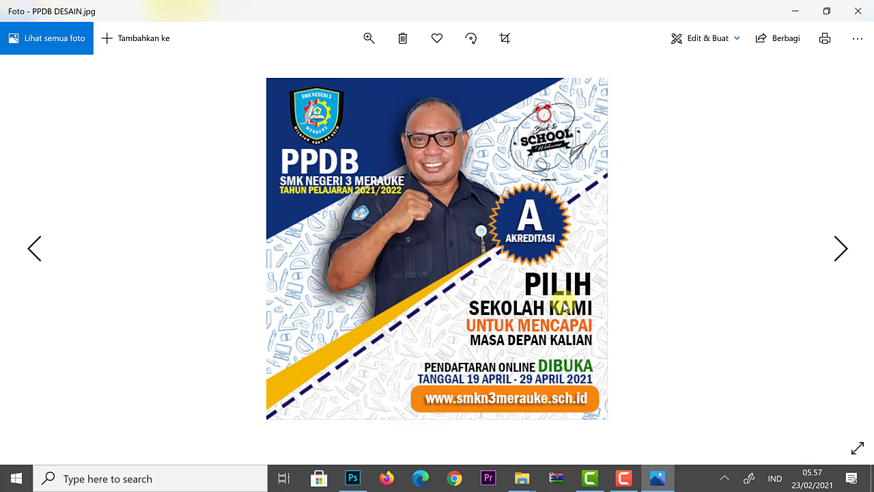
Compare the slogan wording in the reference design with the poster text, ending back in Photoshop.
key("alt+Tab")
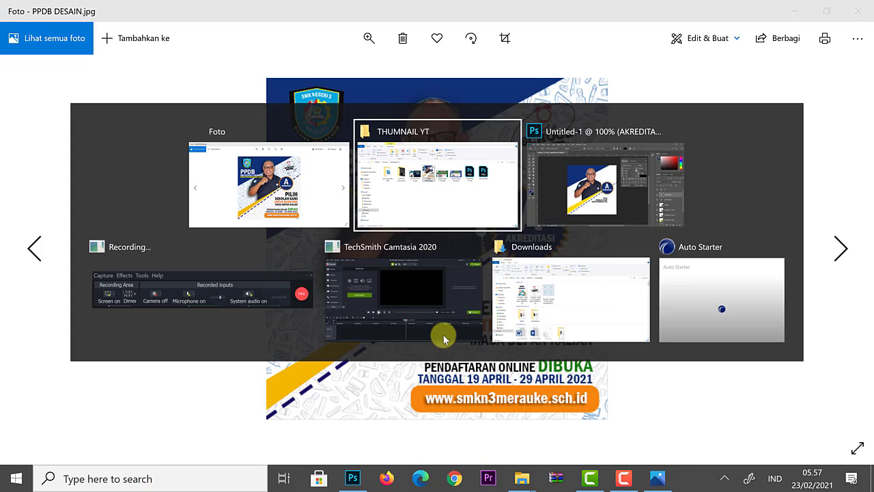
key("alt+Tab")
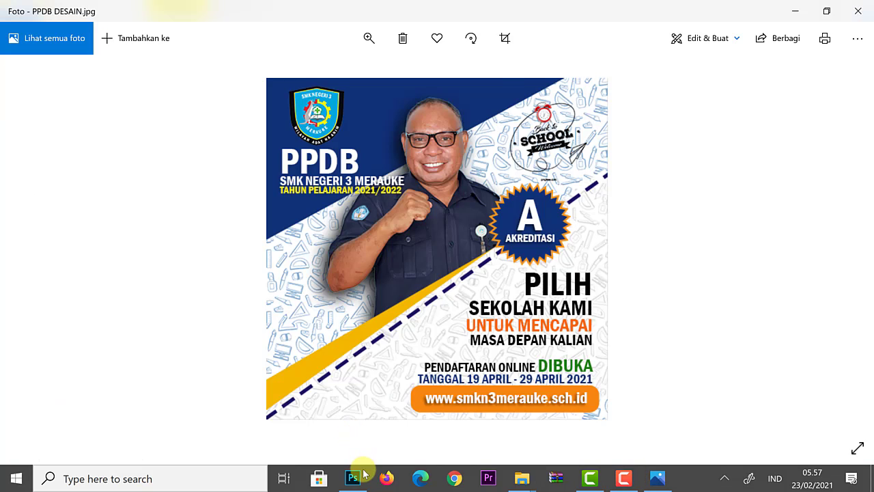
left_click(361, 479)
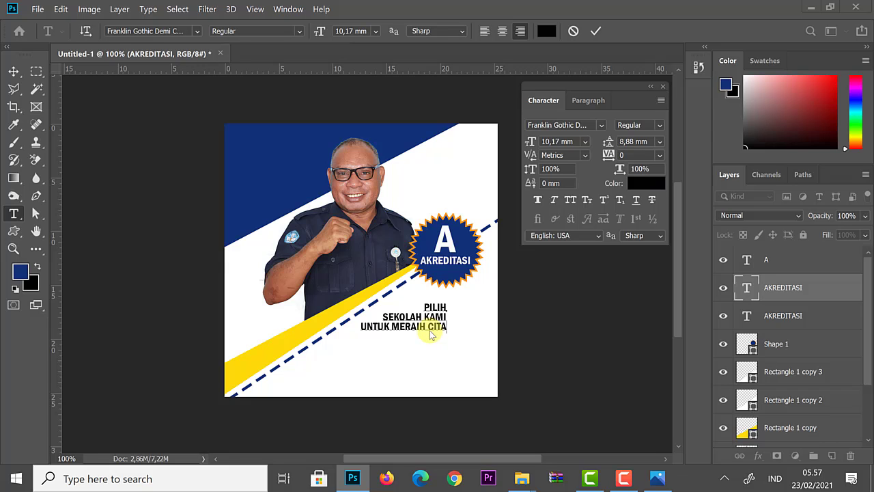
key("alt+Tab")
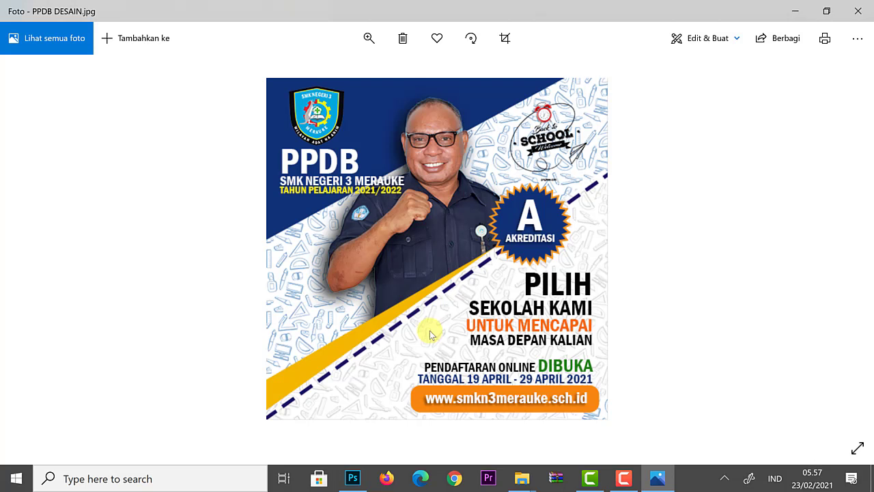
key("alt+Tab")
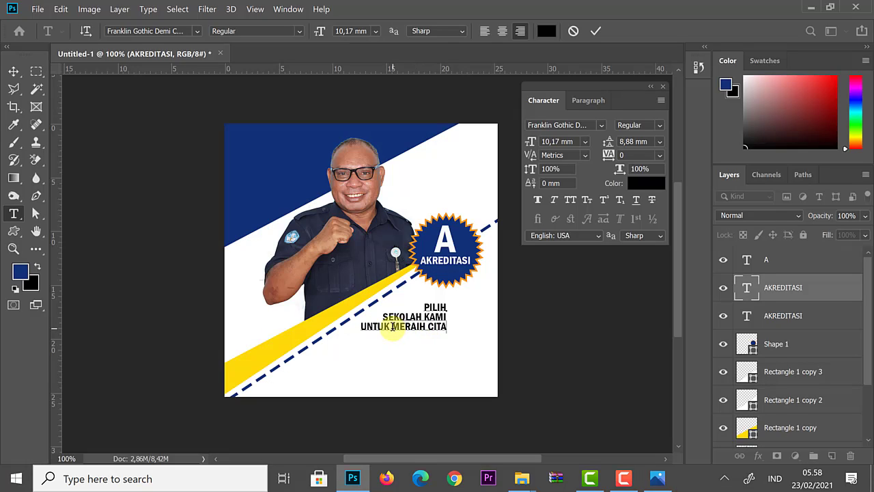
Change the slogan's third line to UNTUK MERAIH and add a fourth line reading MASA DEPAN KALIAN.
left_click_drag(392, 327, 458, 326)
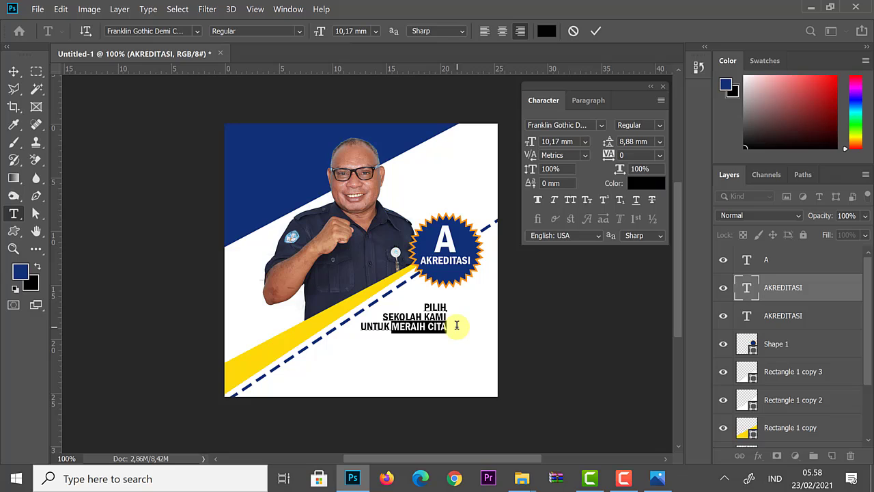
left_click(456, 325)
key("BackSpace")
key("BackSpace")
key("BackSpace")
key("BackSpace")
key("BackSpace")
key("BackSpace")
key("BackSpace")
type("UKE")
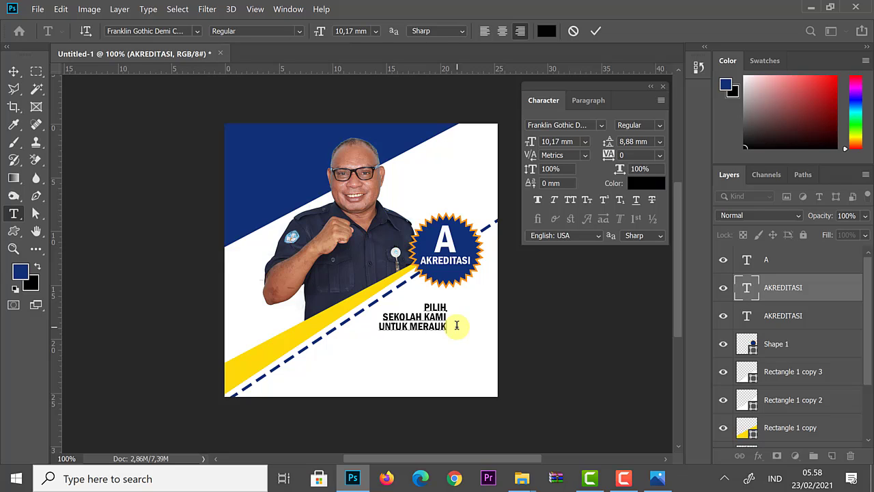
key("BackSpace")
key("BackSpace")
key("BackSpace")
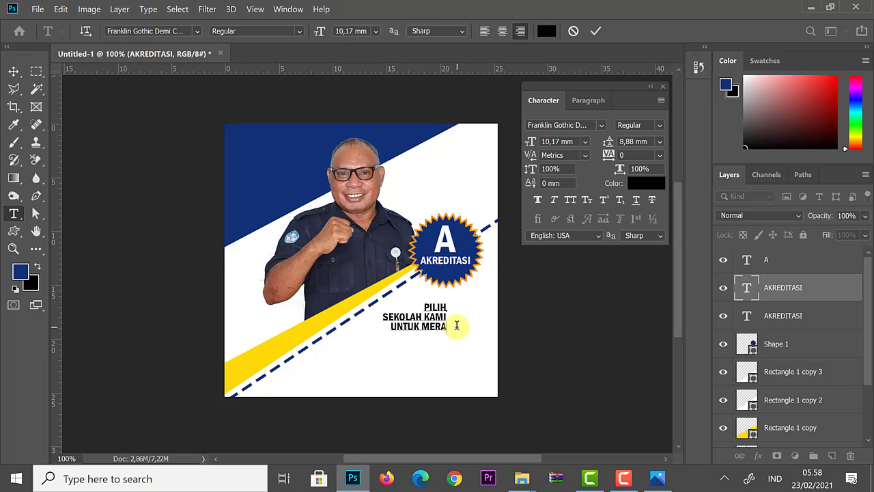
type("IH ")
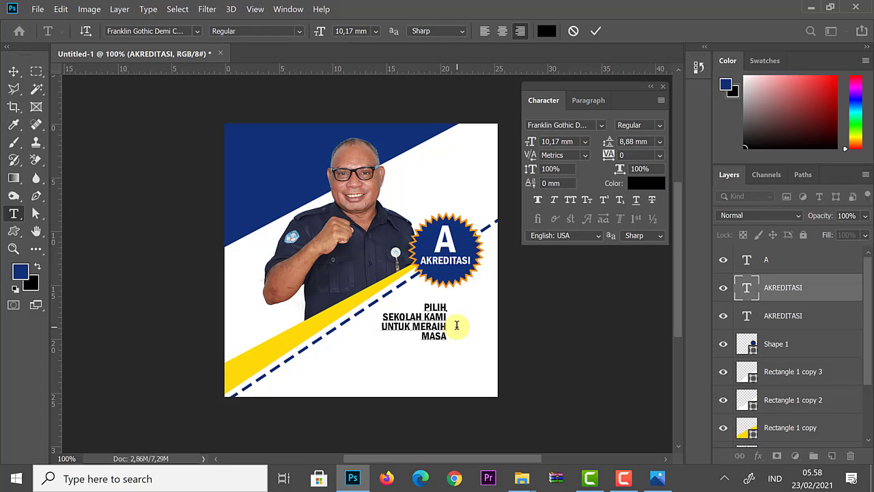
type("MASA DEPAN")
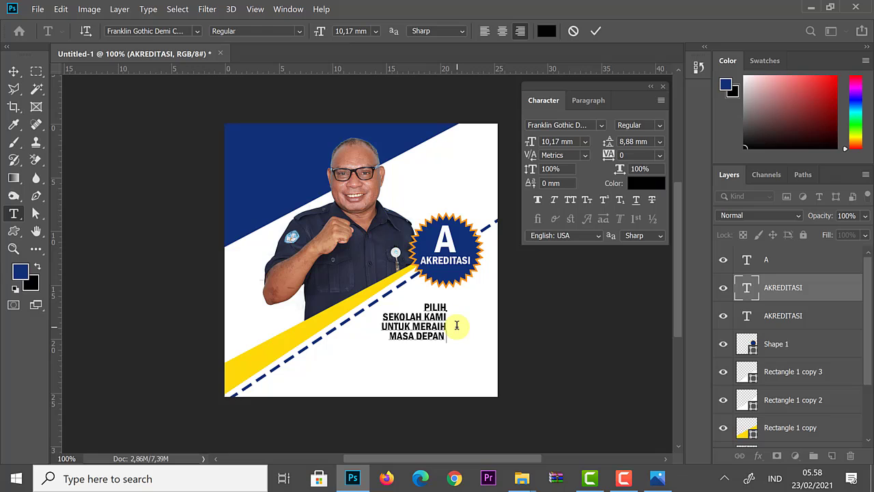
type(" KALIAN")
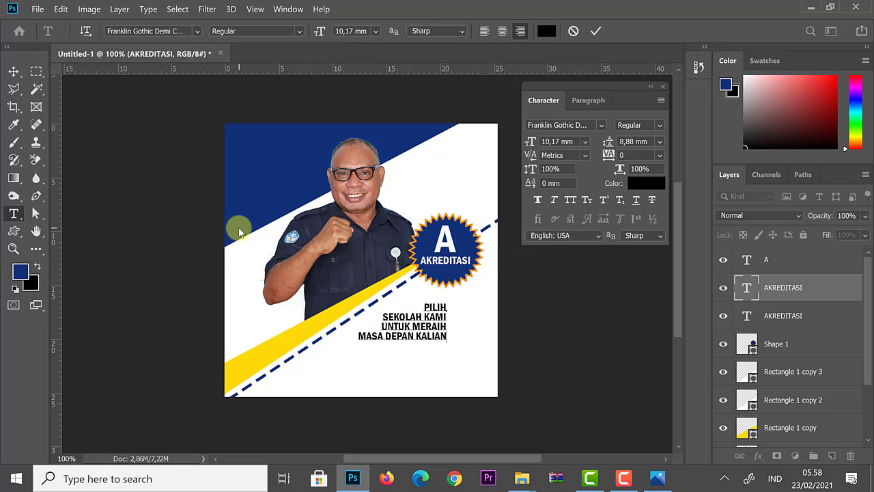
Shift the slogan block right beneath the accreditation seal and set the font size of the word PILIH to 21,17 mm.
left_click(13, 71)
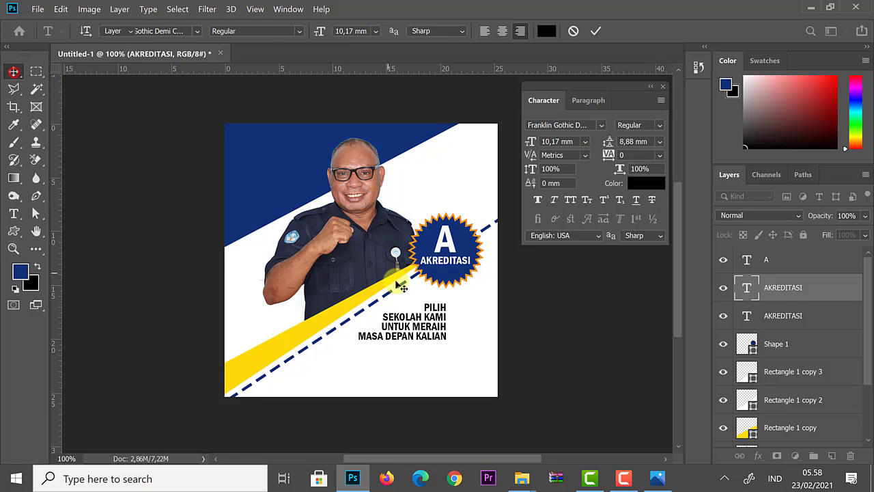
left_click_drag(421, 324, 454, 324)
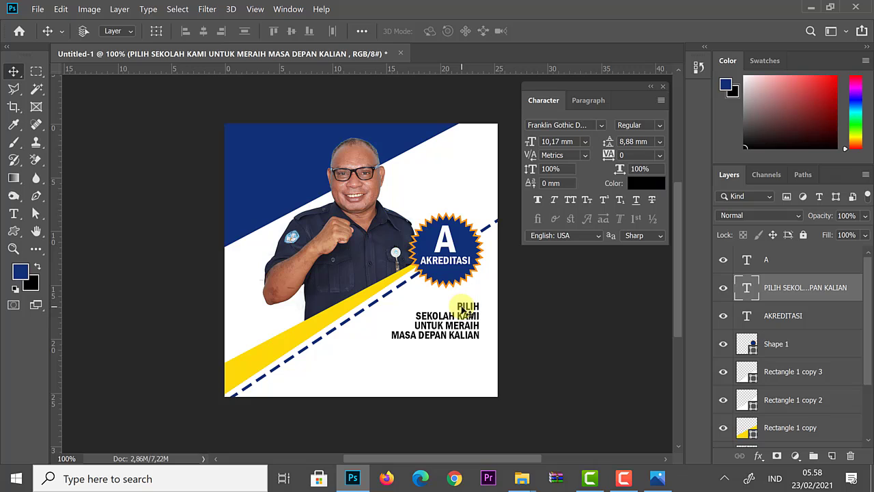
left_click(14, 213)
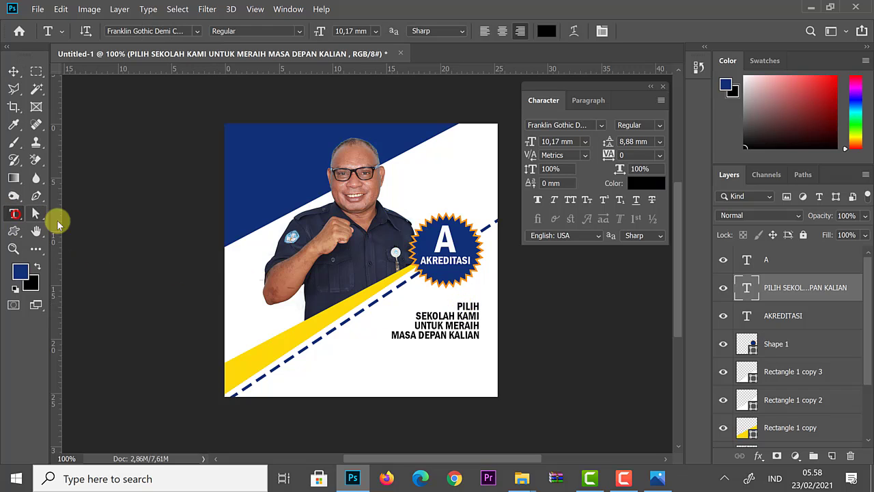
left_click(470, 307)
left_click_drag(457, 307, 488, 308)
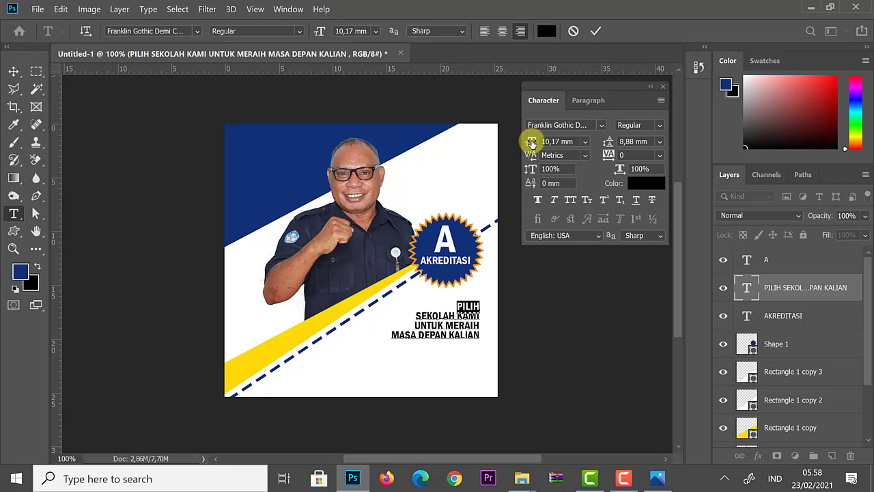
left_click_drag(531, 143, 536, 142)
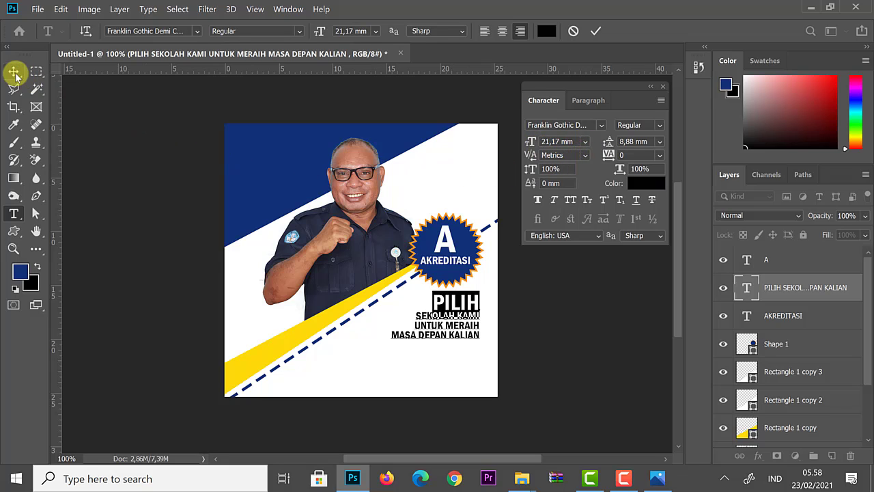
left_click(429, 340)
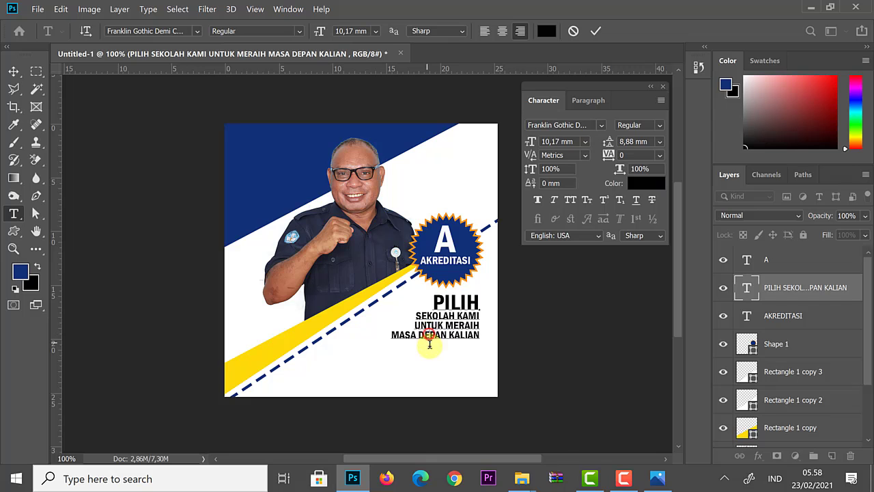
Check the slogan's line sizes in the PPDB DESAIN.jpg reference and set the SEKOLAH KAMI line's font size to 14,17 mm.
left_click(658, 479)
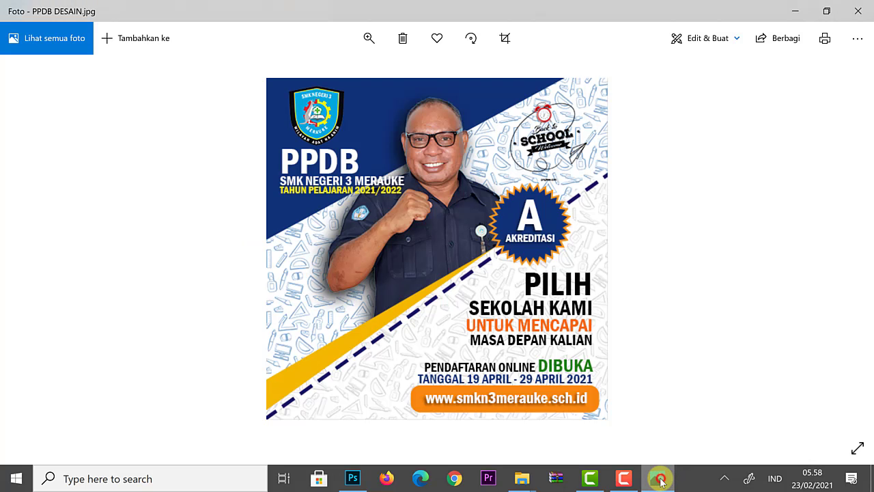
left_click(660, 480)
left_click(419, 313)
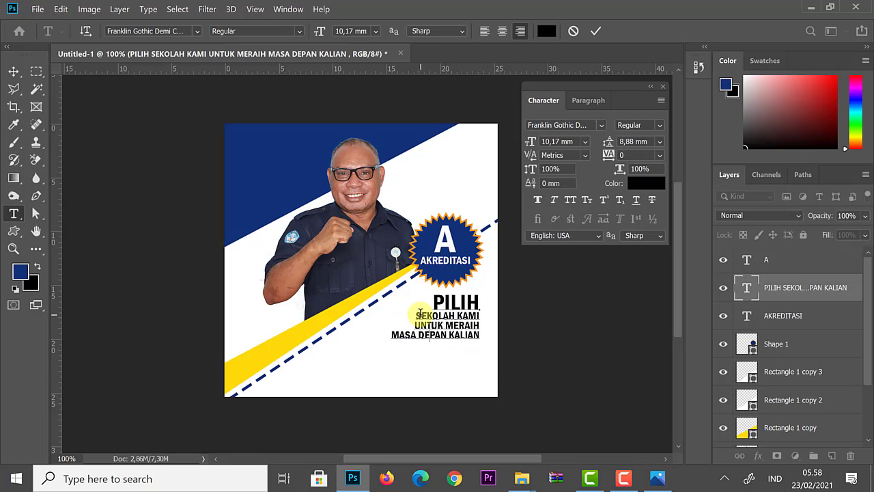
left_click_drag(416, 315, 502, 311)
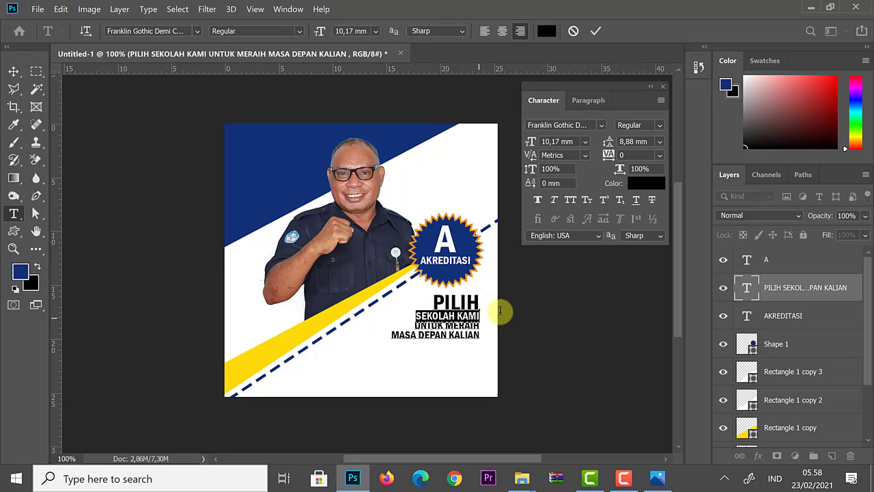
left_click_drag(530, 144, 533, 147)
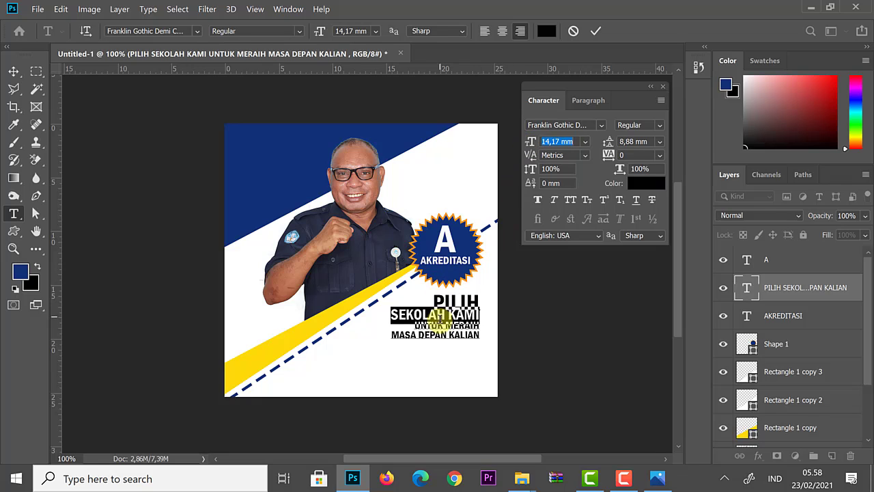
left_click(440, 333)
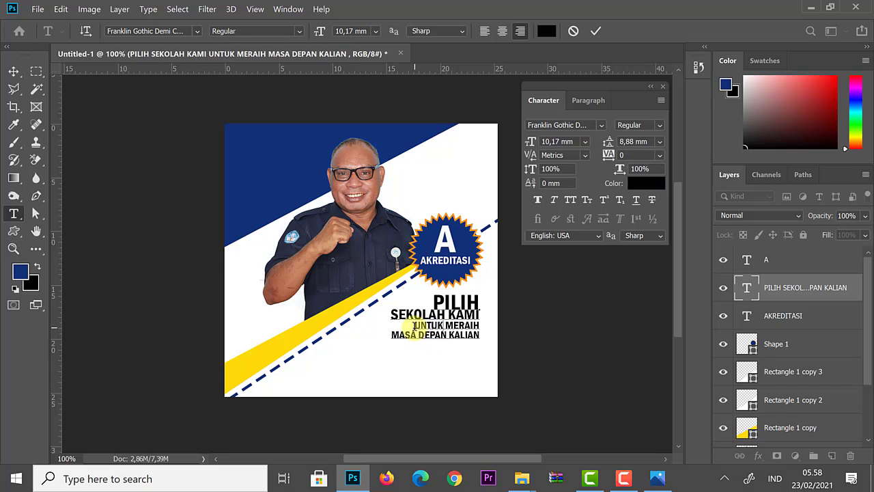
Set the UNTUK MERAIH line's font size to 12,17 mm and try to colour it orange #f8a70c.
left_click_drag(413, 326, 481, 327)
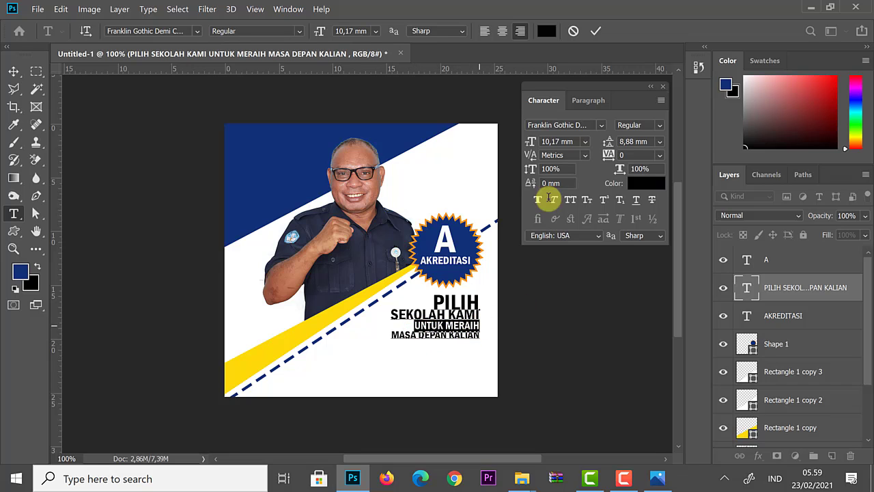
left_click_drag(529, 142, 531, 143)
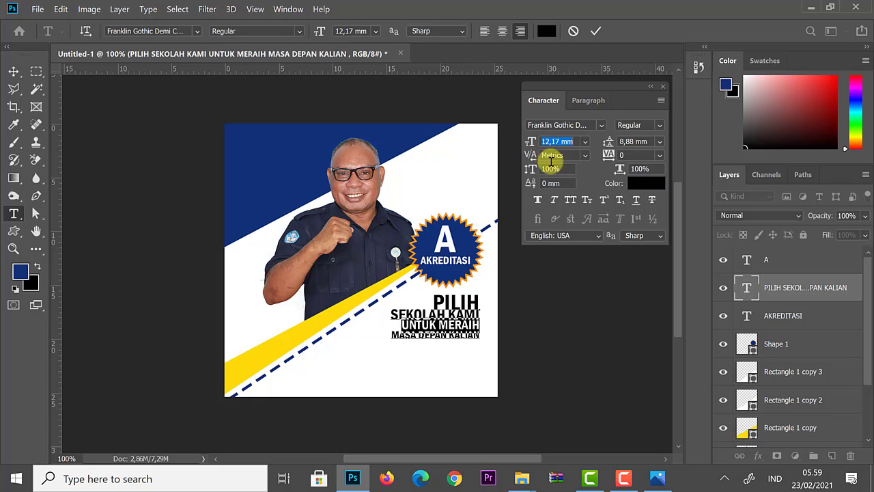
left_click(642, 182)
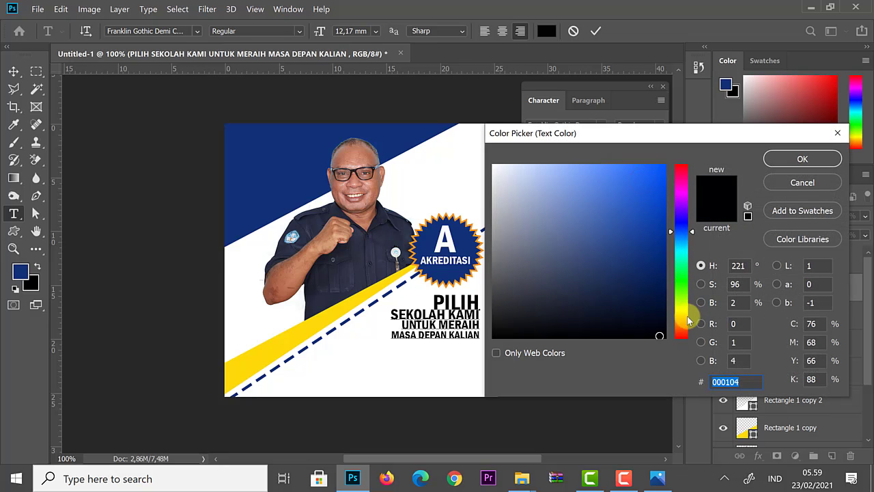
left_click(676, 313)
left_click(680, 319)
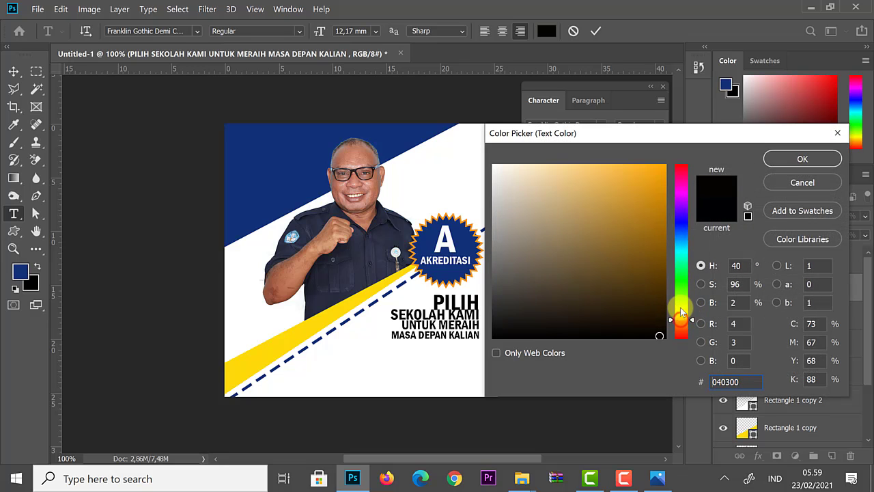
left_click(658, 168)
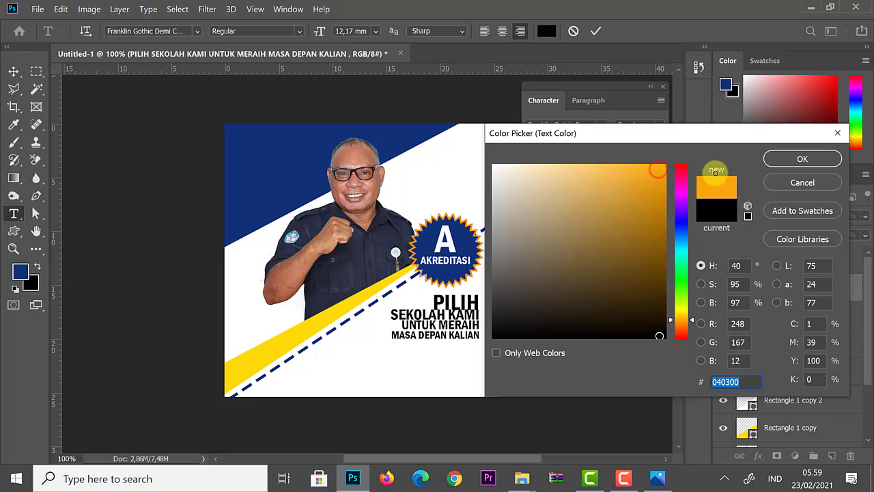
left_click(773, 166)
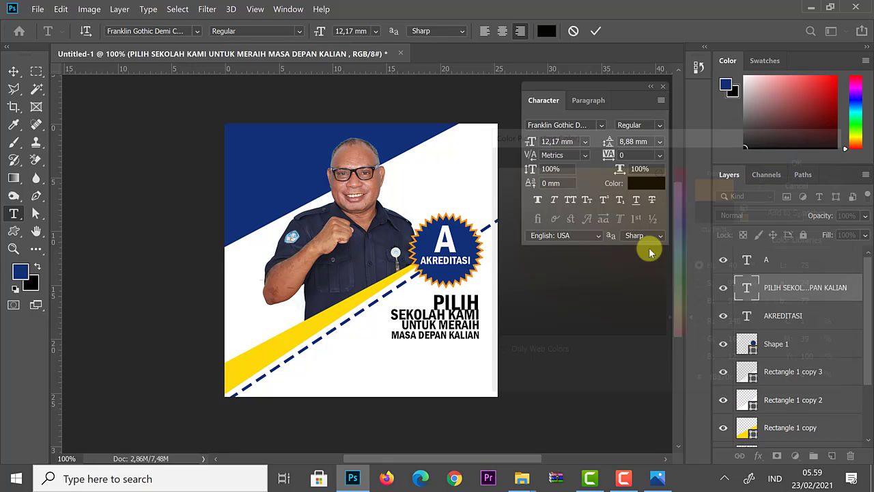
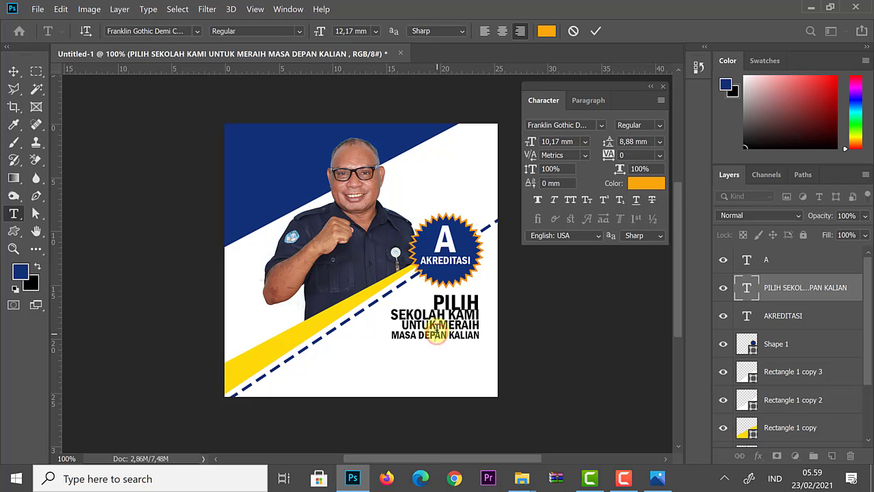
Apply the orange text colour #f8a70c to the UNTUK MERAIH line.
key("ctrl+shift+comma")
left_click(403, 326)
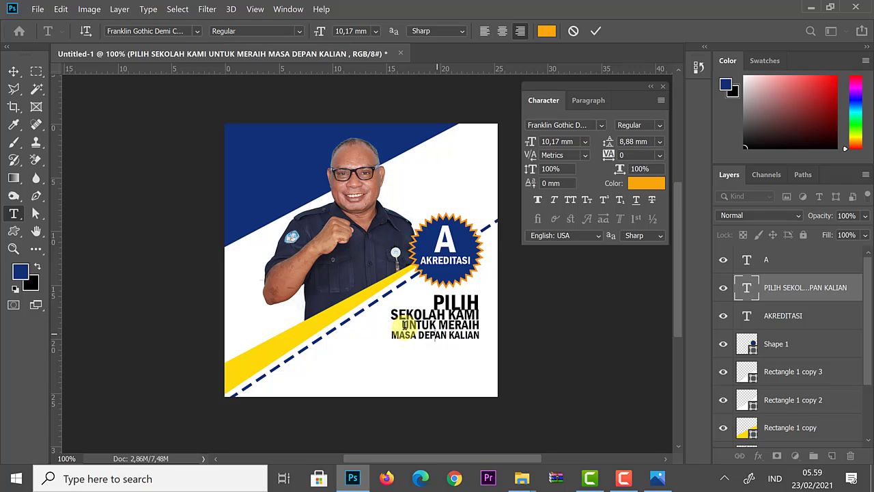
left_click_drag(402, 326, 479, 328)
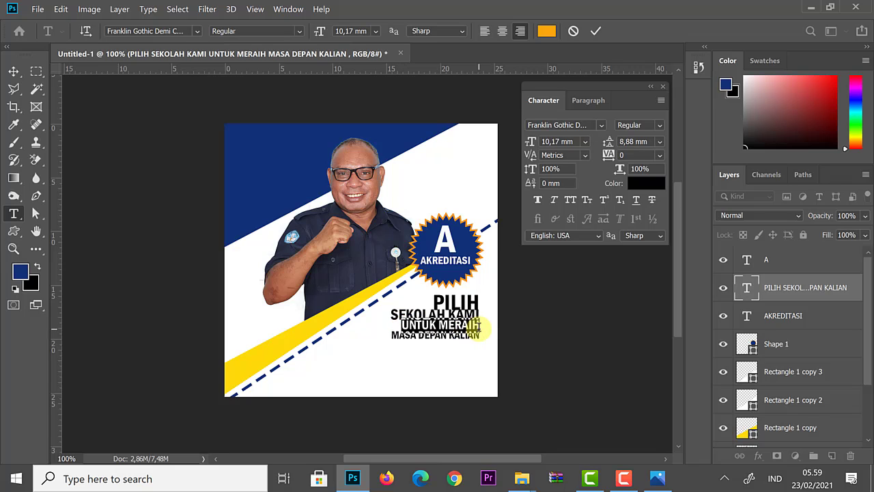
left_click(642, 183)
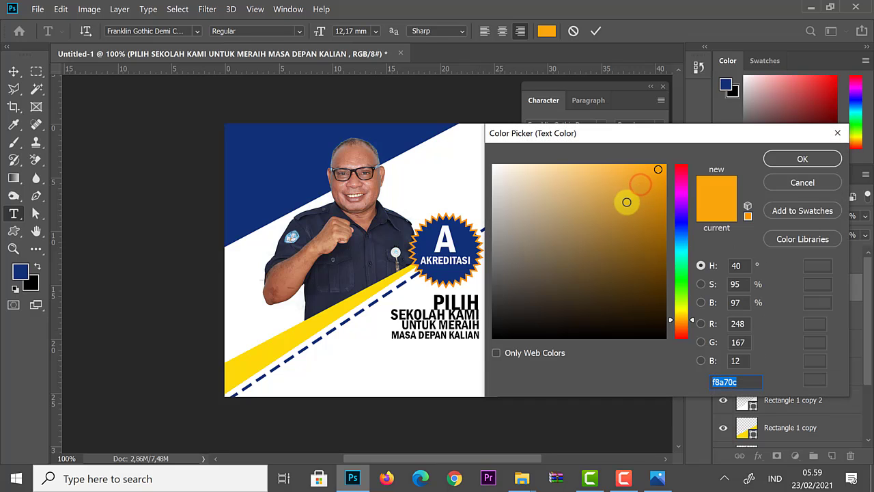
left_click(785, 159)
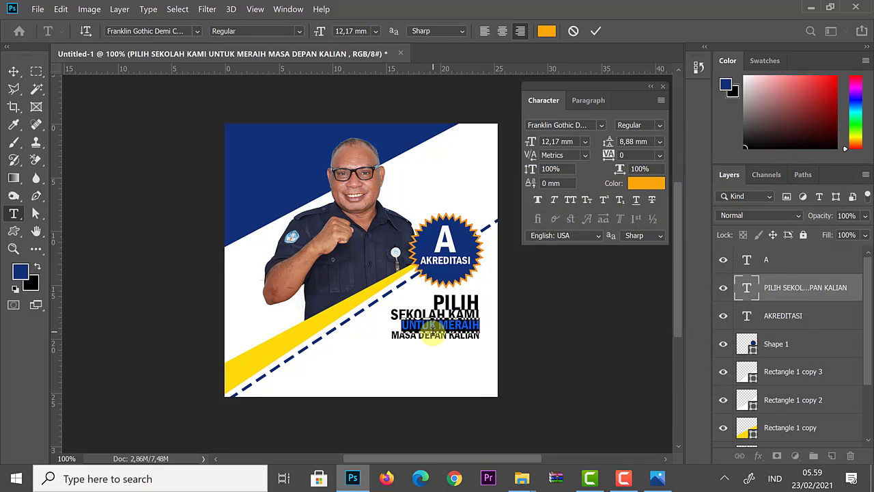
left_click(432, 335)
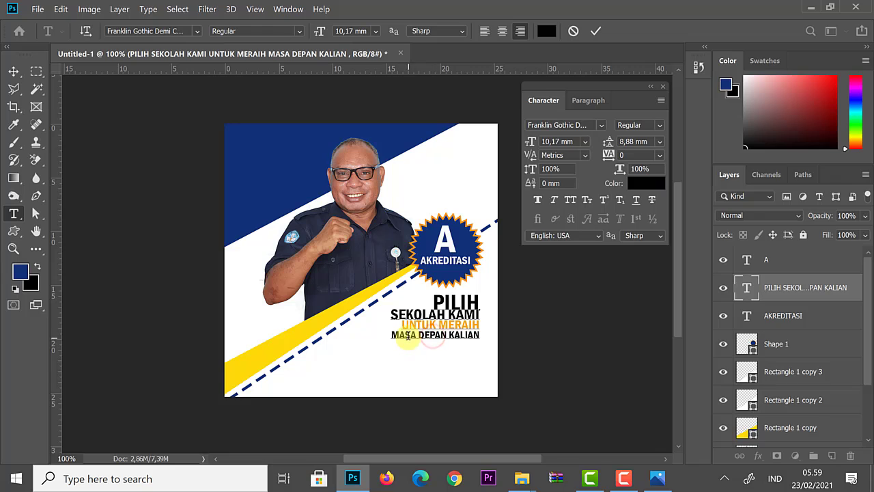
Check the reference design PPDB DESAIN.jpg in Photos, and set the MASA DEPAN KALIAN line's font size to 11,17 mm in Photoshop.
left_click(657, 480)
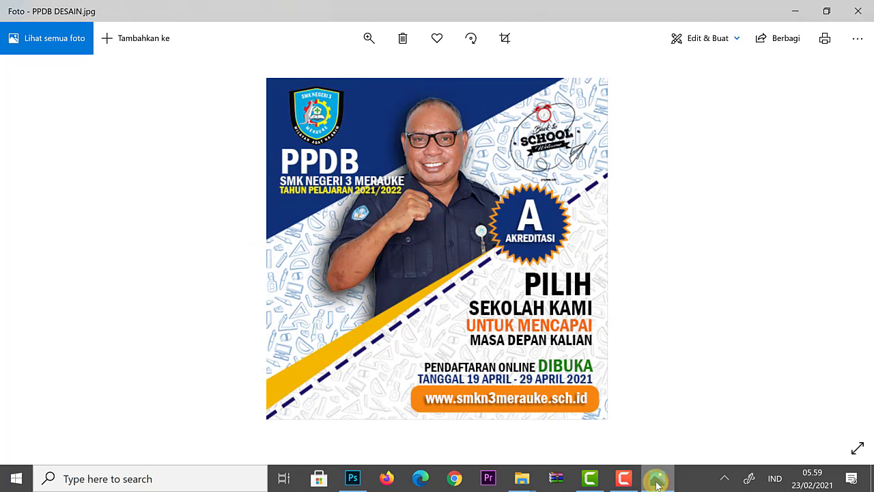
left_click(657, 482)
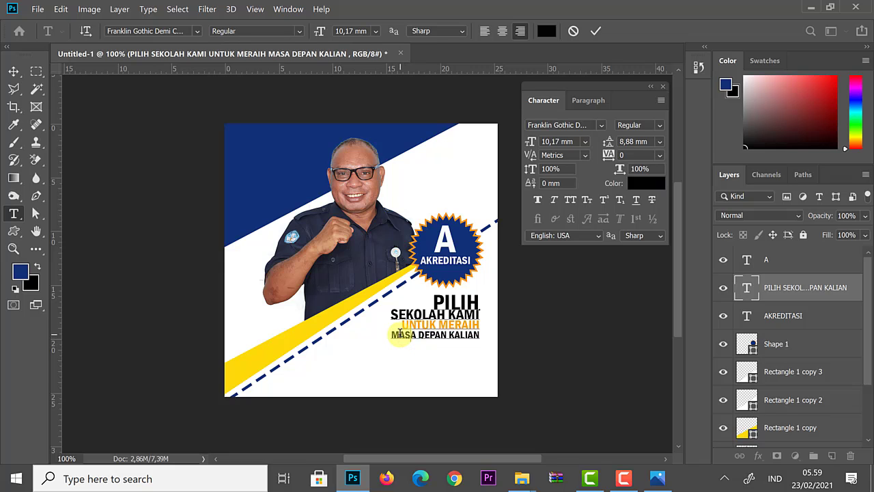
left_click_drag(394, 335, 480, 338)
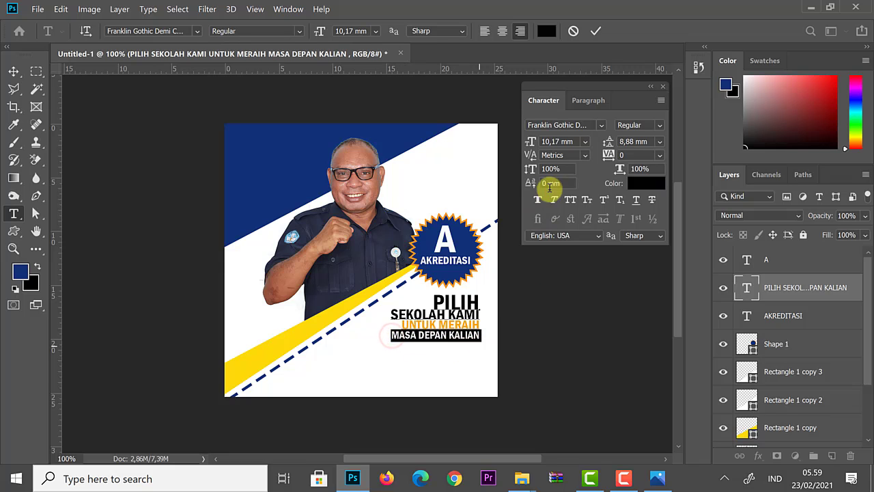
left_click_drag(531, 145, 532, 146)
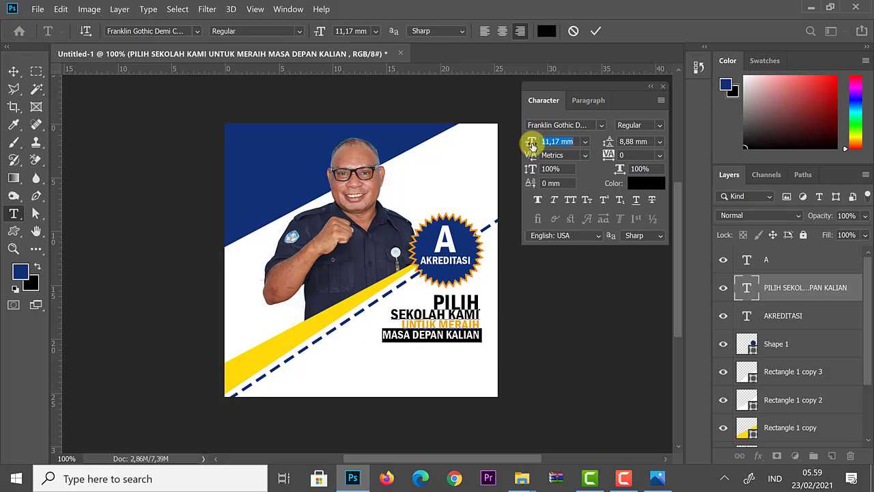
Enlarge the UNTUK MERAIH line to 15,17 mm and set the whole slogan's leading to 12,88 mm.
left_click_drag(441, 325, 401, 325)
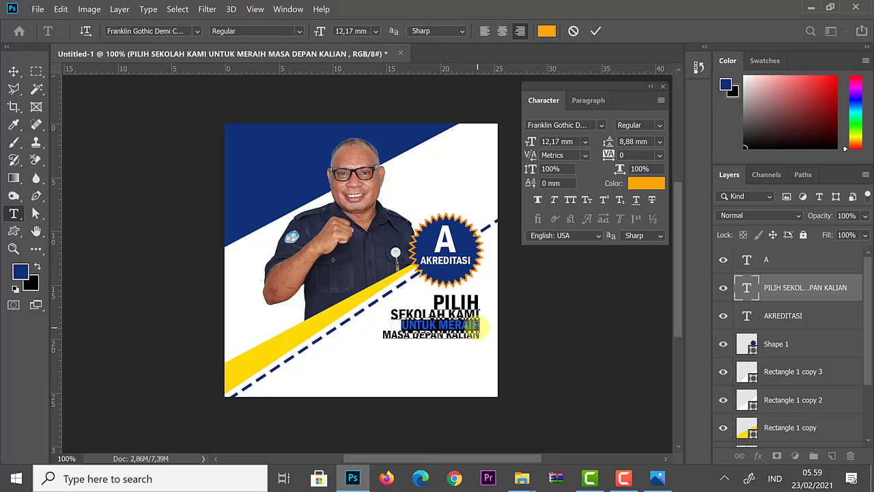
left_click_drag(530, 145, 533, 146)
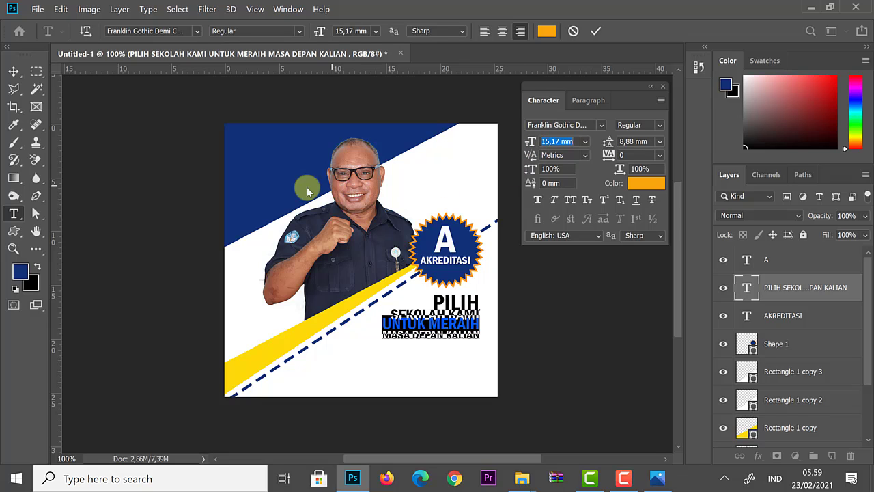
left_click(13, 71)
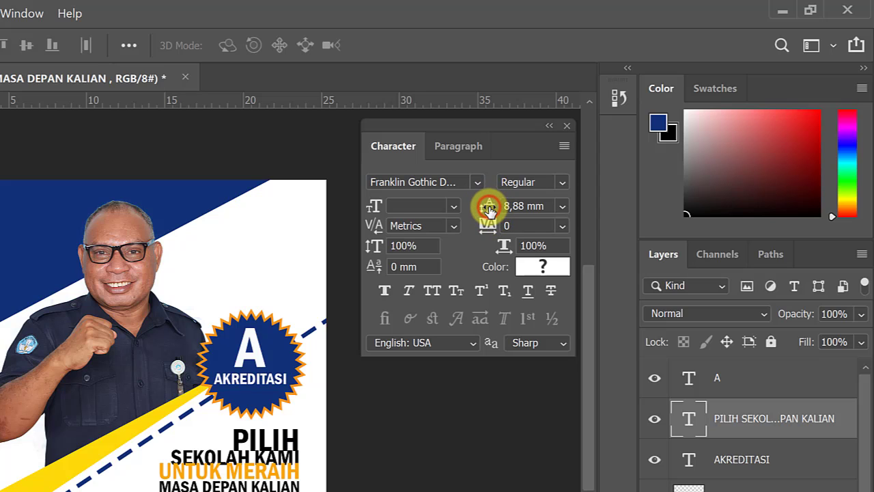
left_click_drag(490, 209, 493, 209)
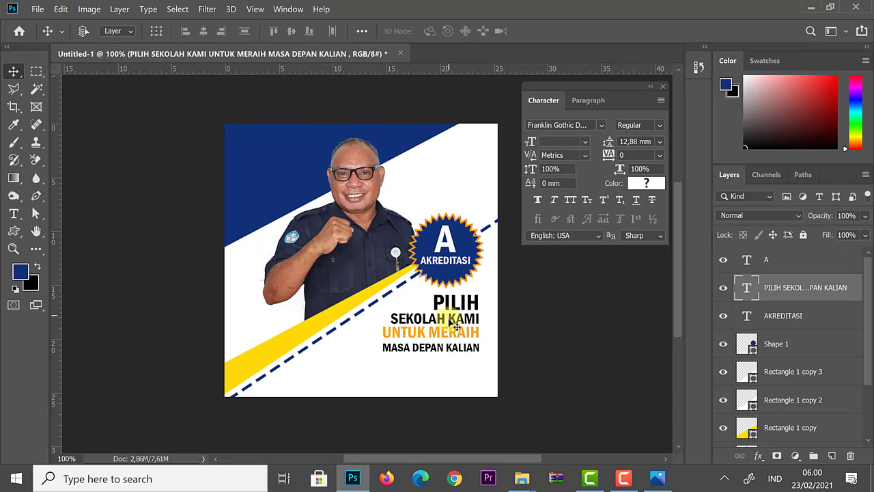
Recolour the UNTUK MERAIH line to the deeper orange #f87f09.
left_click(24, 214)
left_click_drag(383, 331, 493, 328)
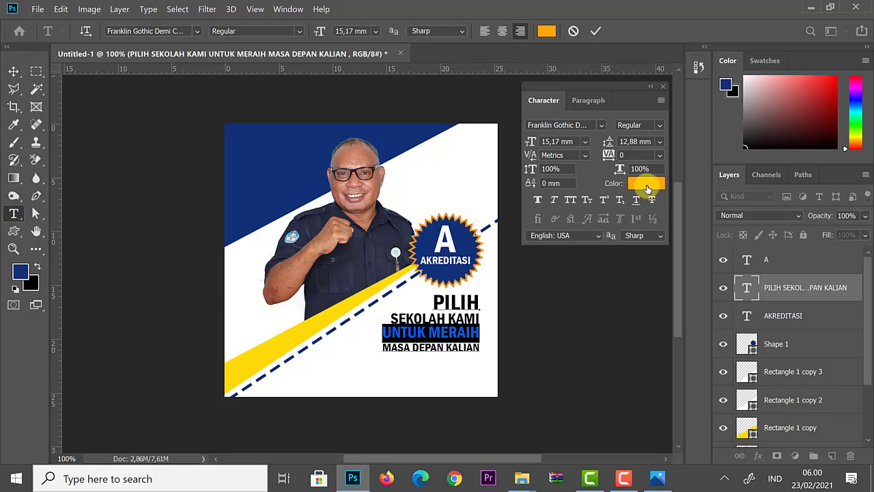
left_click(646, 183)
left_click(653, 212)
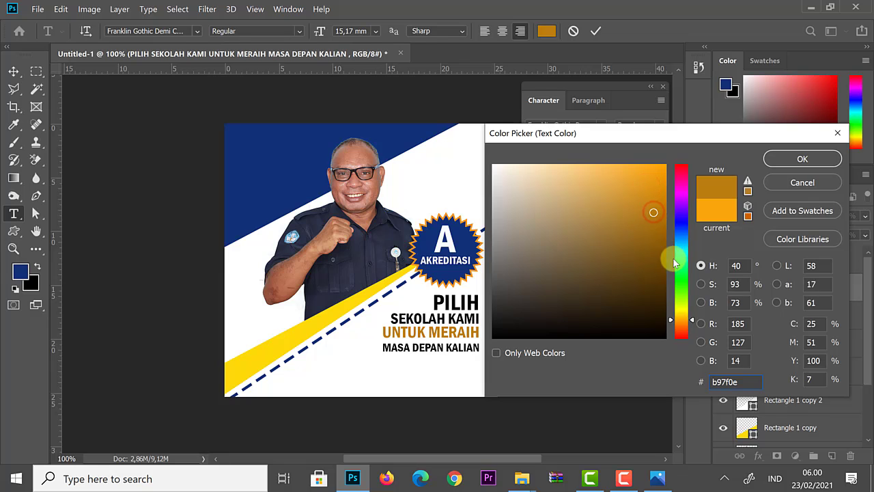
left_click_drag(685, 320, 686, 324)
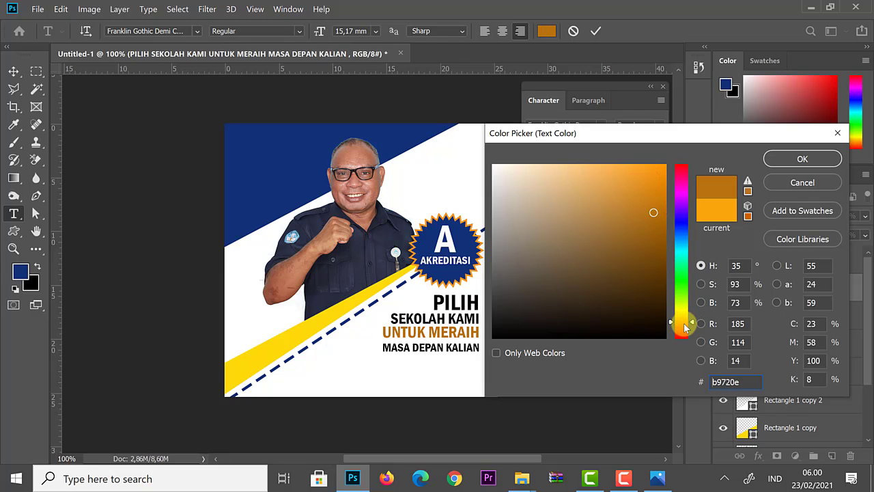
left_click(684, 324)
left_click(659, 168)
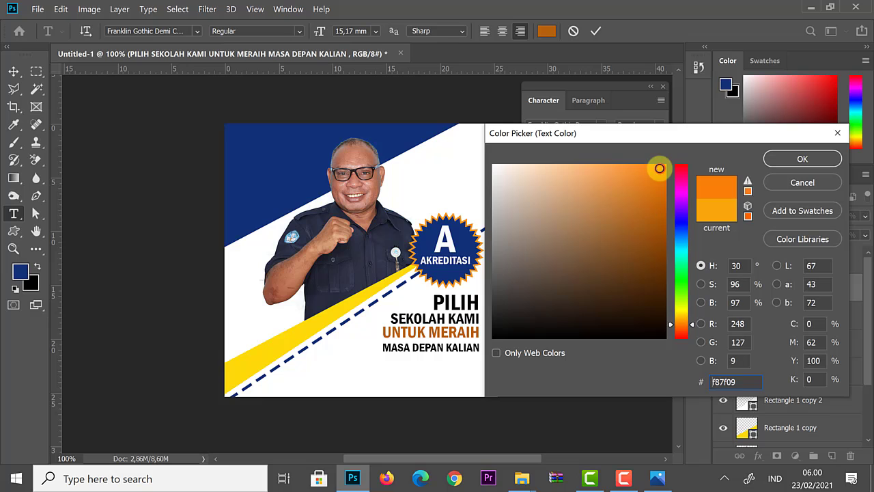
left_click(787, 159)
left_click(13, 71)
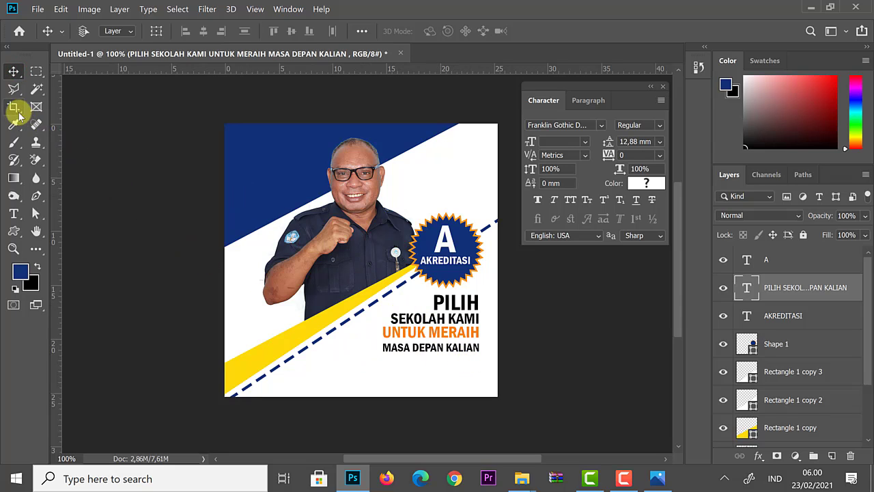
Set the MASA DEPAN KALIAN line's leading to 10,88 mm and shift the whole slogan slightly to the right.
left_click(13, 213)
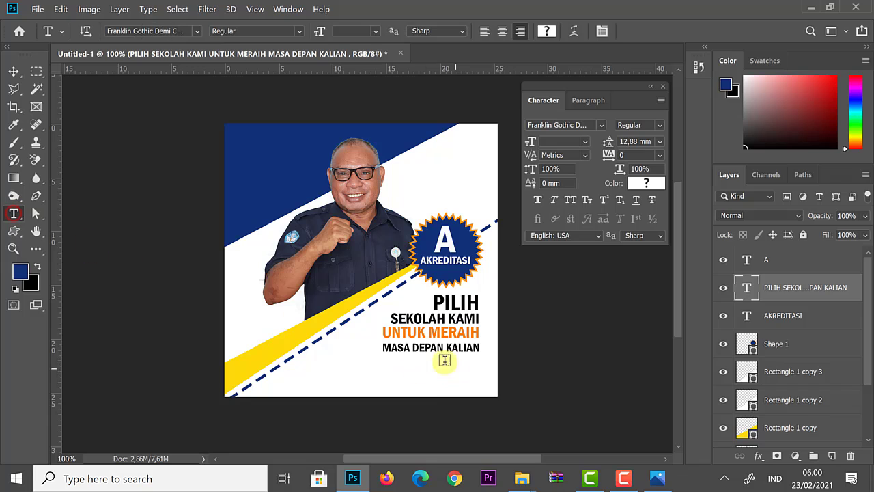
left_click(383, 347)
left_click_drag(394, 348, 482, 353)
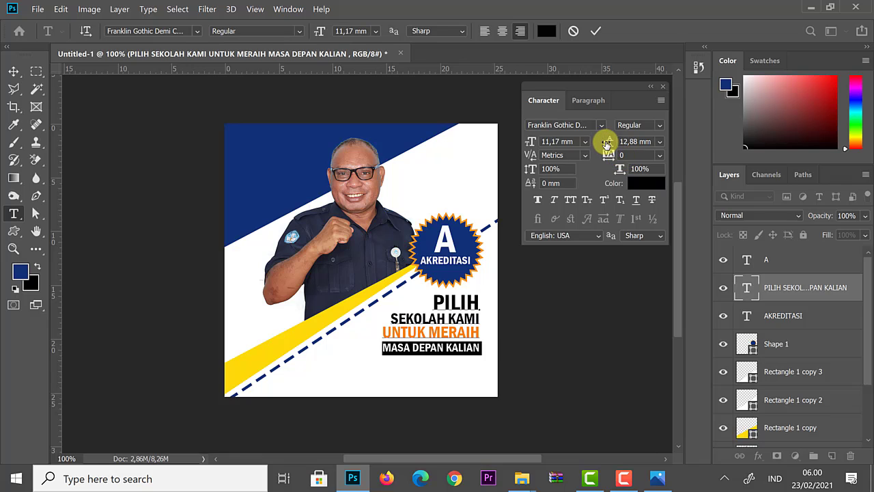
left_click_drag(608, 144, 608, 145)
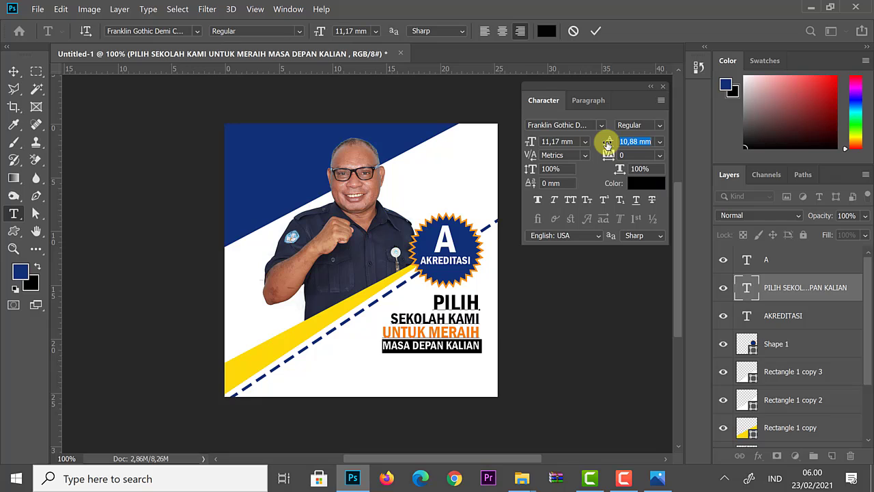
left_click(272, 123)
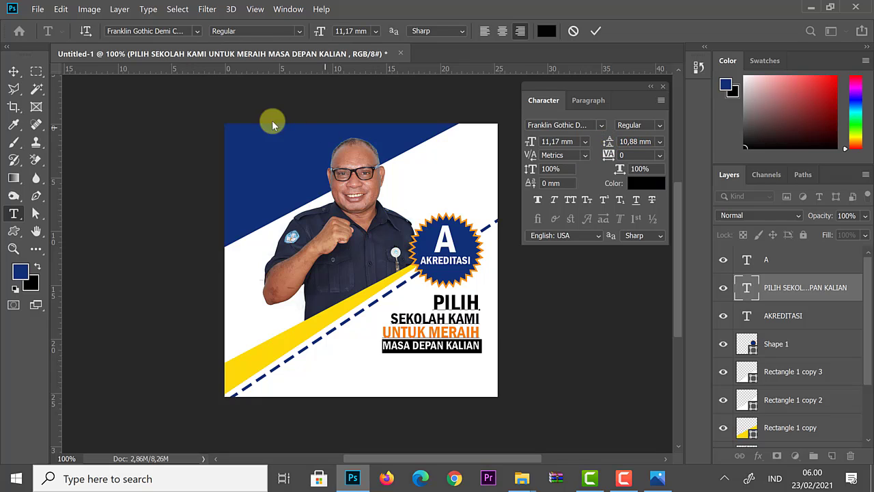
left_click(14, 72)
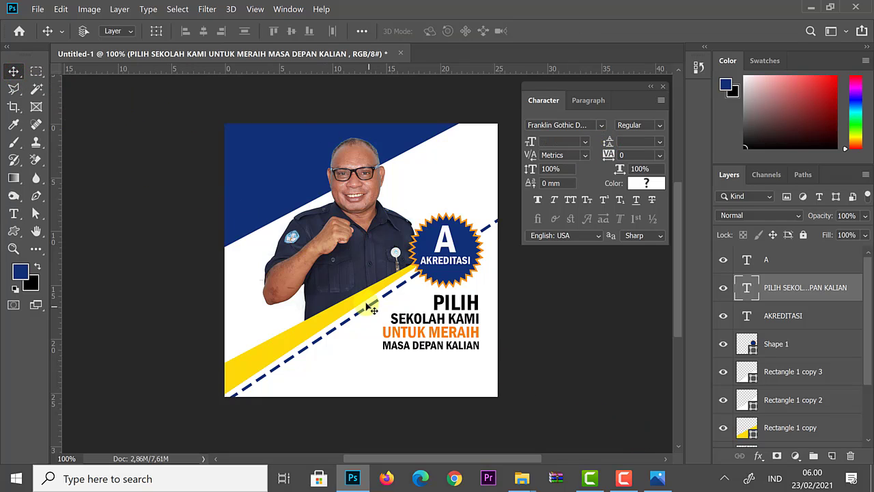
left_click_drag(412, 335, 420, 336)
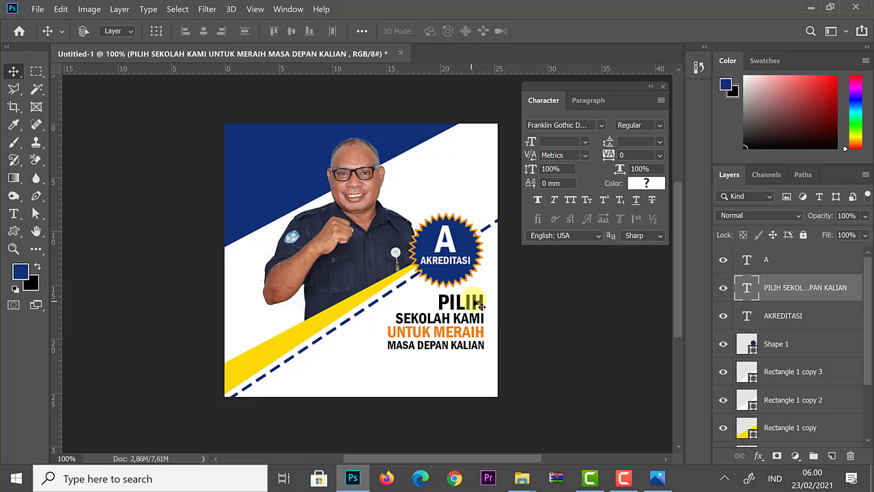
Draw an orange rounded rectangle without stroke, about 552 × 79 px, below the slogan on a layer above the letter A.
left_click(15, 236)
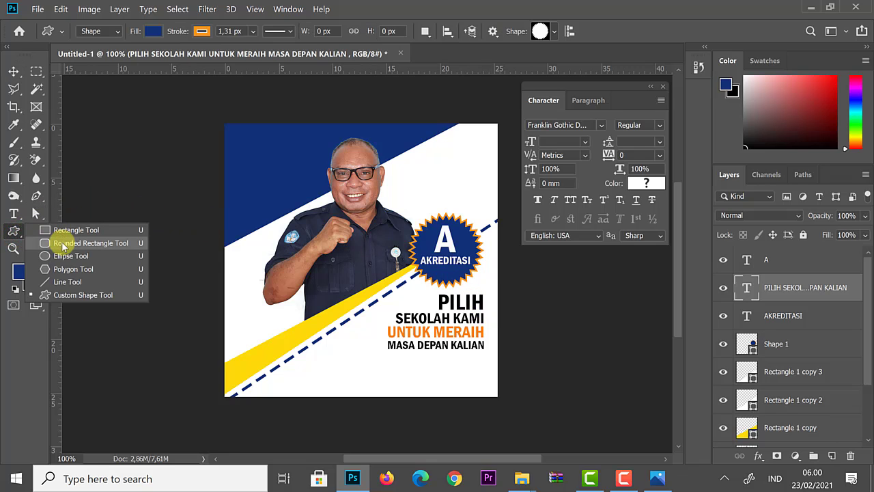
left_click(63, 244)
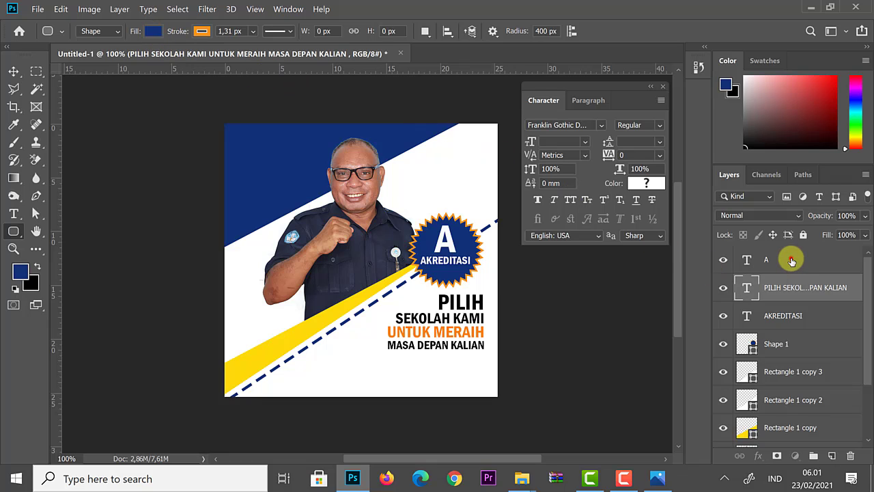
left_click(792, 260)
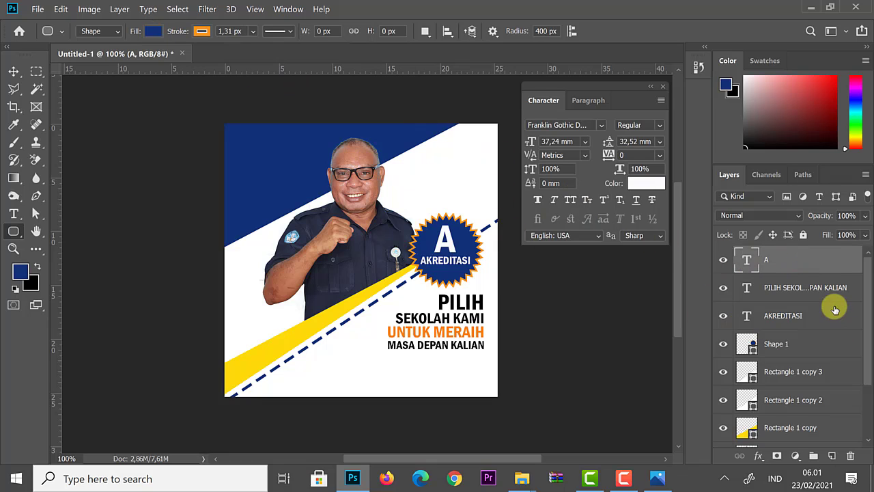
left_click(152, 31)
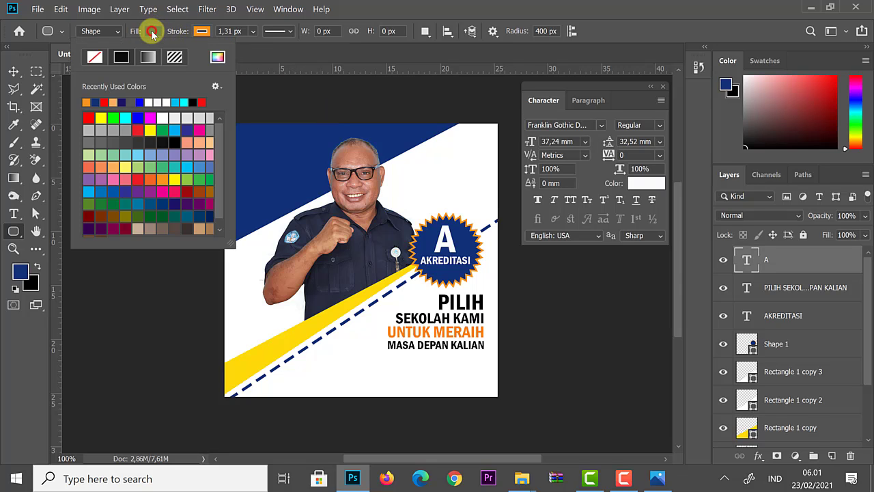
left_click(86, 102)
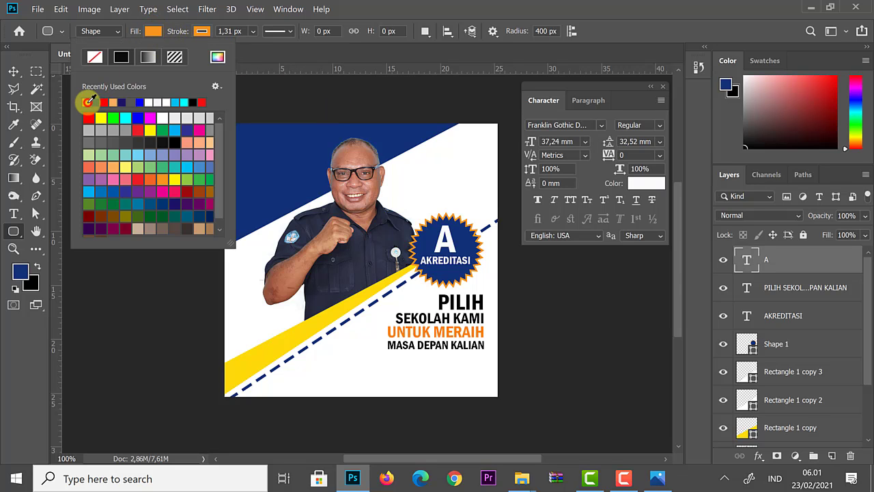
left_click(202, 32)
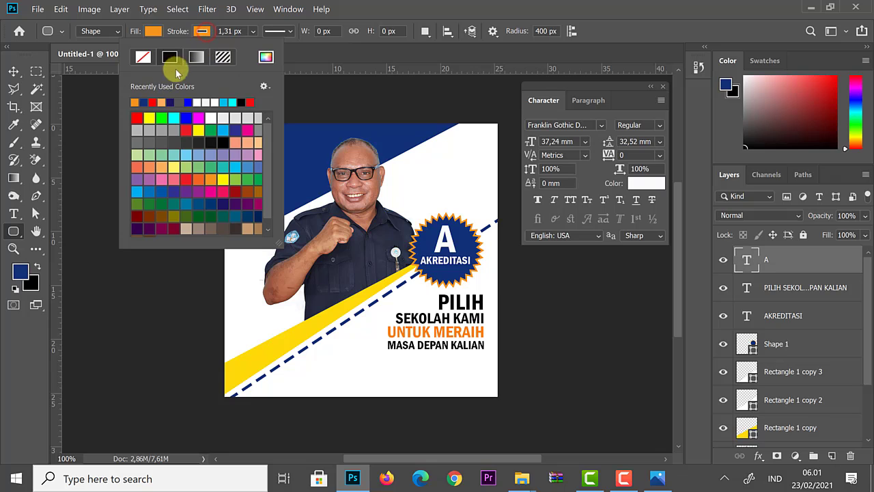
left_click(145, 59)
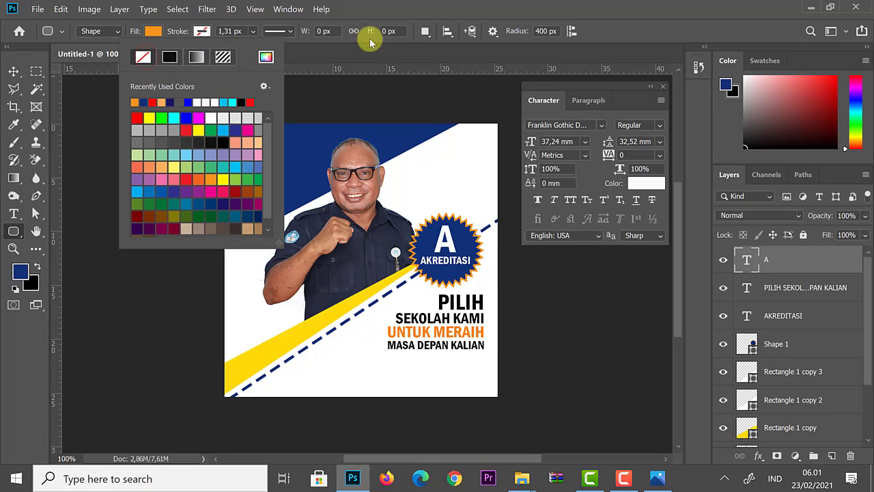
left_click(390, 14)
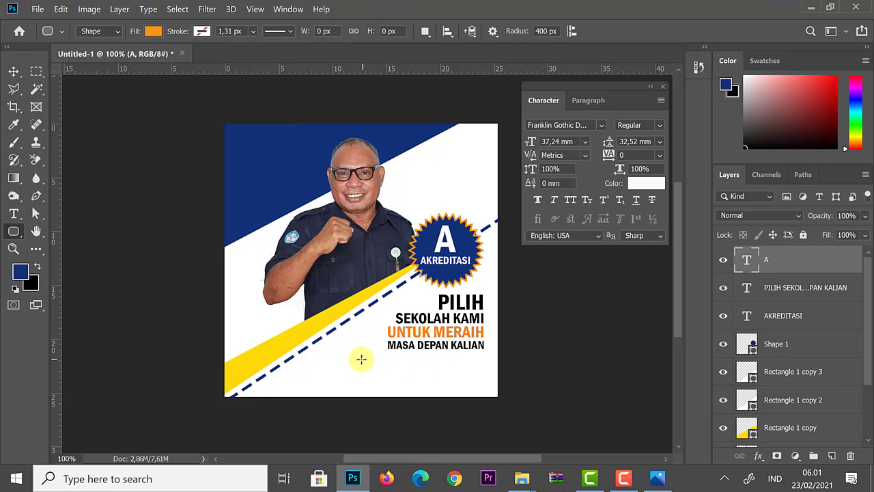
left_click_drag(353, 360, 503, 379)
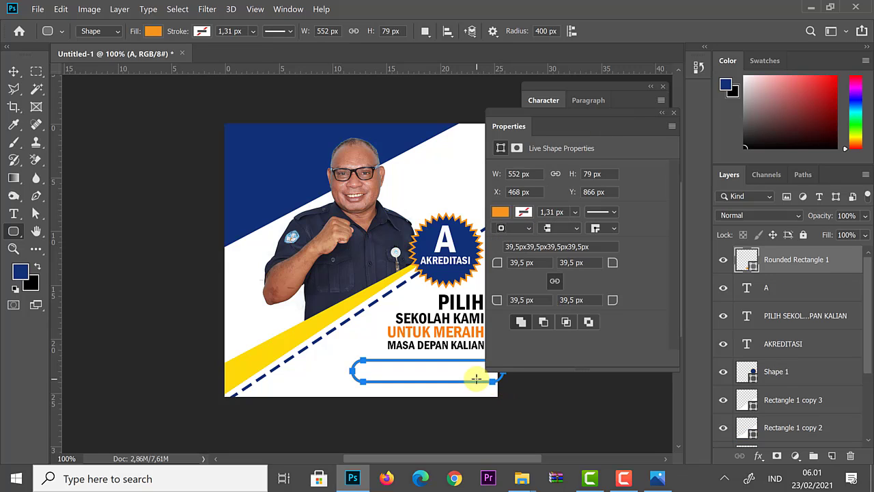
Move the orange rounded rectangle down and left so its right end lines up with the slogan's right edge.
left_click(14, 71)
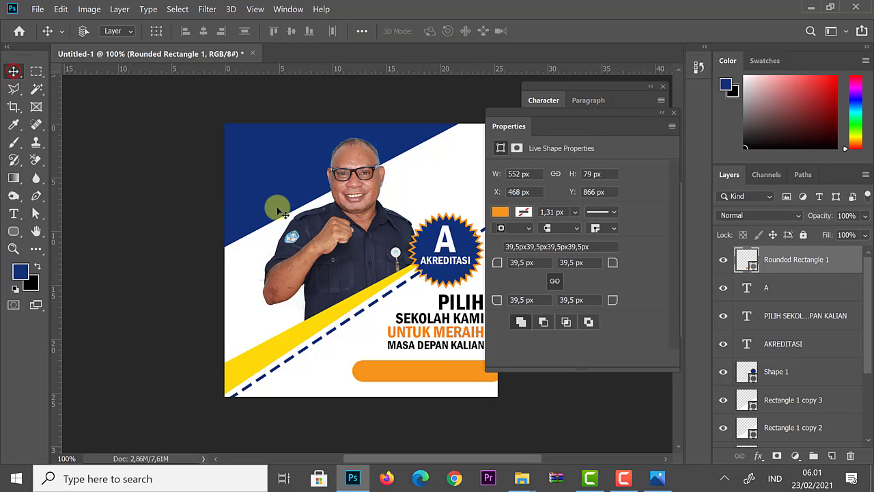
left_click(672, 111)
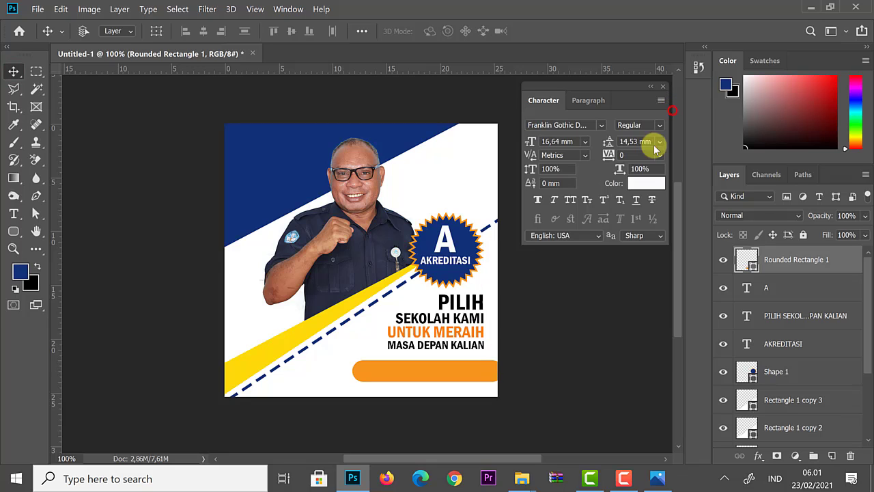
left_click_drag(468, 373, 453, 385)
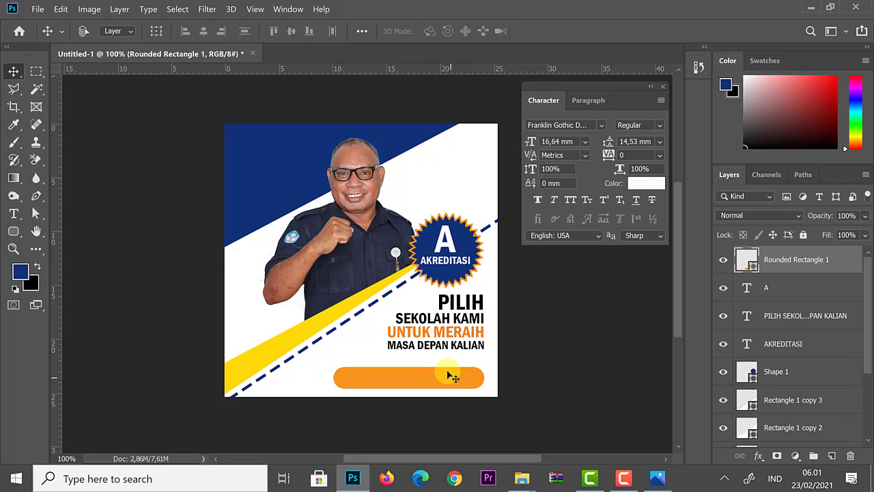
Move the slogan text block up to leave more room above the orange bar.
right_click(450, 332)
left_click(471, 336)
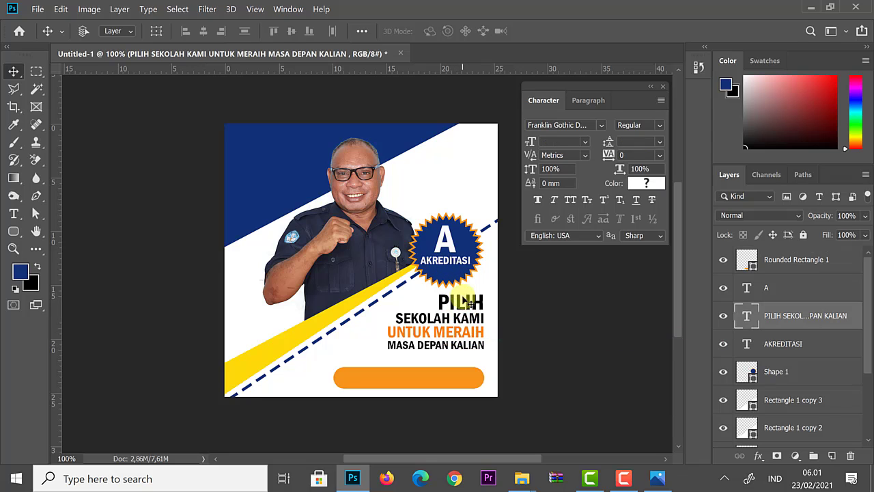
right_click(461, 308)
left_click(467, 312)
left_click_drag(468, 312, 469, 306)
Shift the accreditation badge with its A and AKREDITASI texts slightly up and right, clear of the slogan.
right_click(460, 239)
left_click(467, 244)
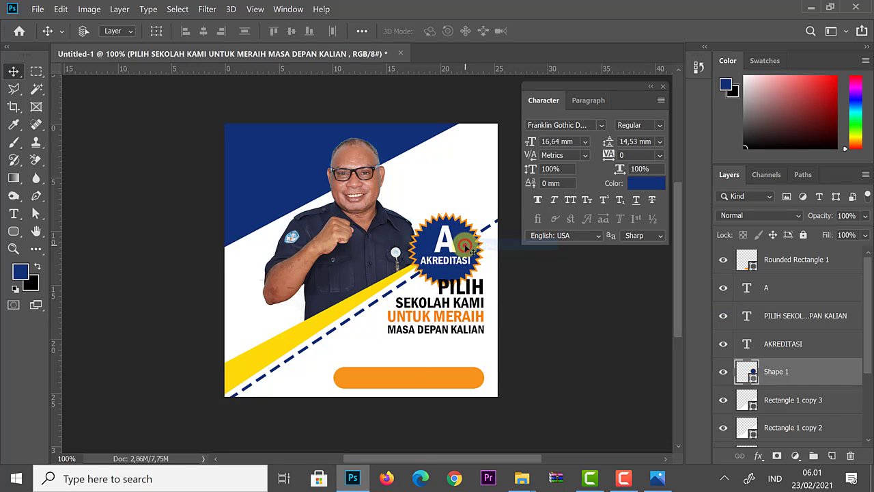
left_click_drag(465, 246, 466, 226)
right_click(442, 232)
left_click(456, 246)
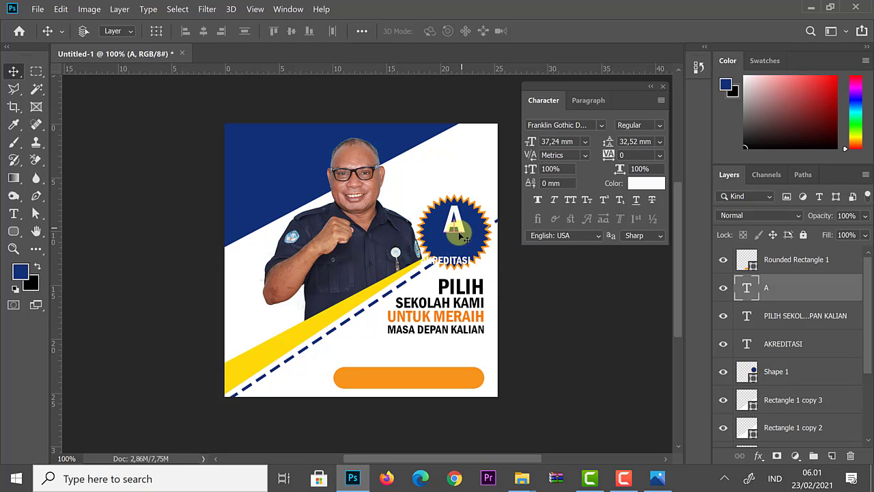
right_click(462, 265)
left_click(463, 267)
left_click_drag(462, 267, 467, 249)
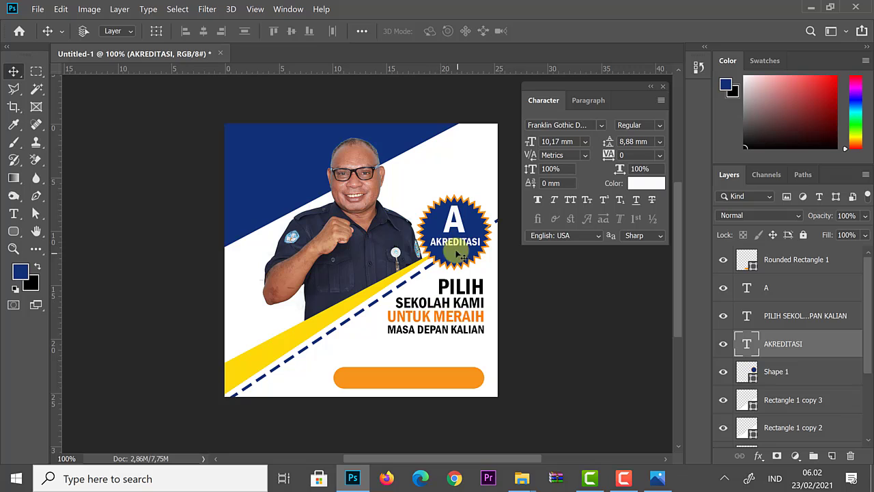
Duplicate the slogan text layer and place the copy lower, over the orange bar.
right_click(442, 304)
left_click(450, 301)
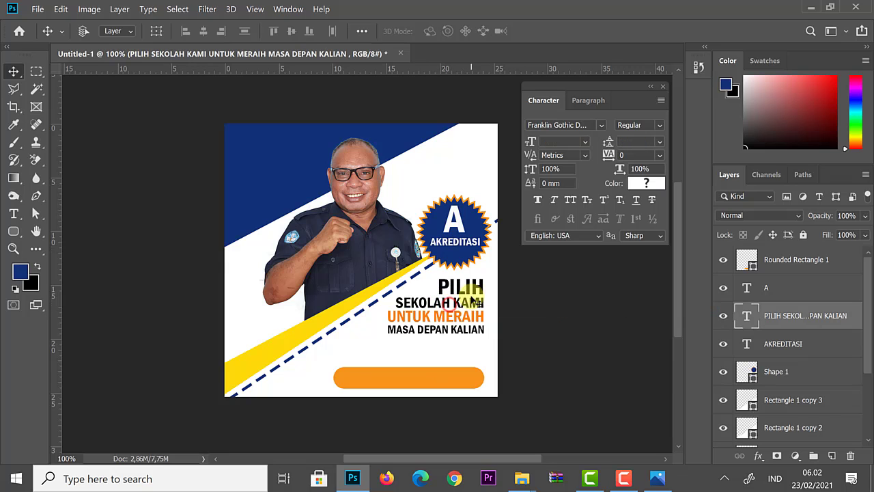
key("ctrl+j")
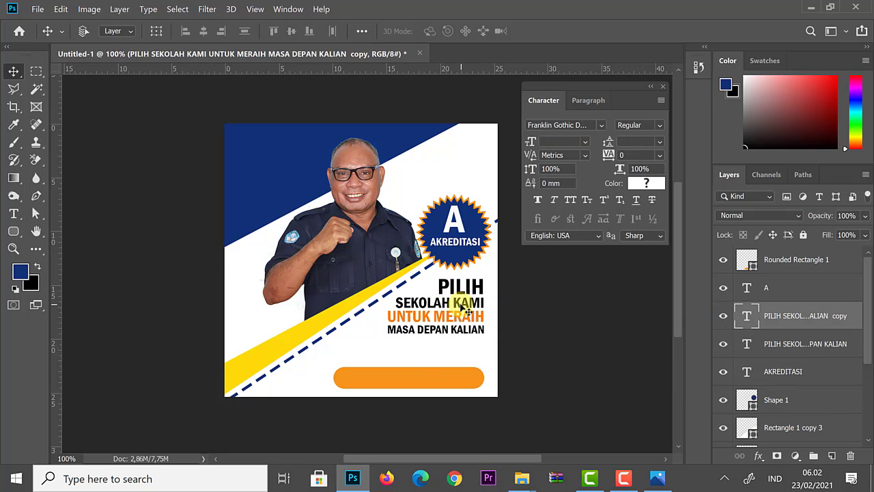
left_click_drag(455, 307, 420, 360)
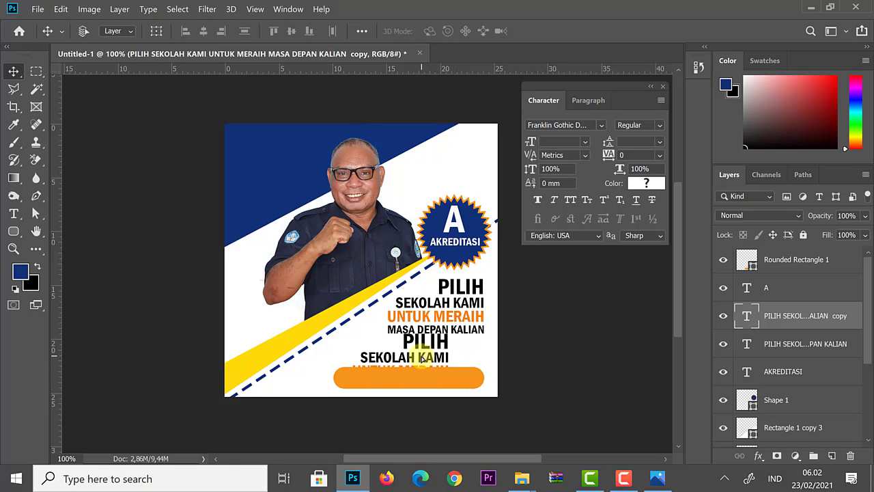
Check the wording in the reference design in Photos, and replace the copied slogan's text in Photoshop with PENDAFTARAN ONLINE DIBUKA.
key("t")
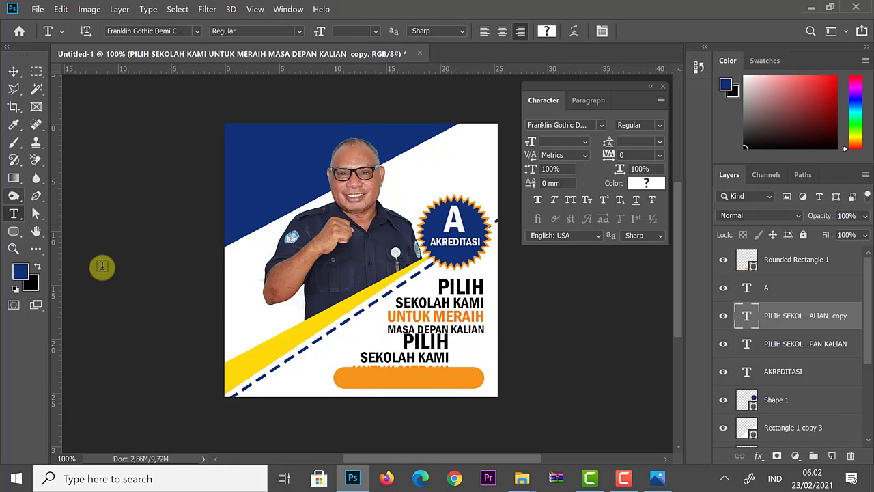
left_click(405, 346)
key("ctrl+a")
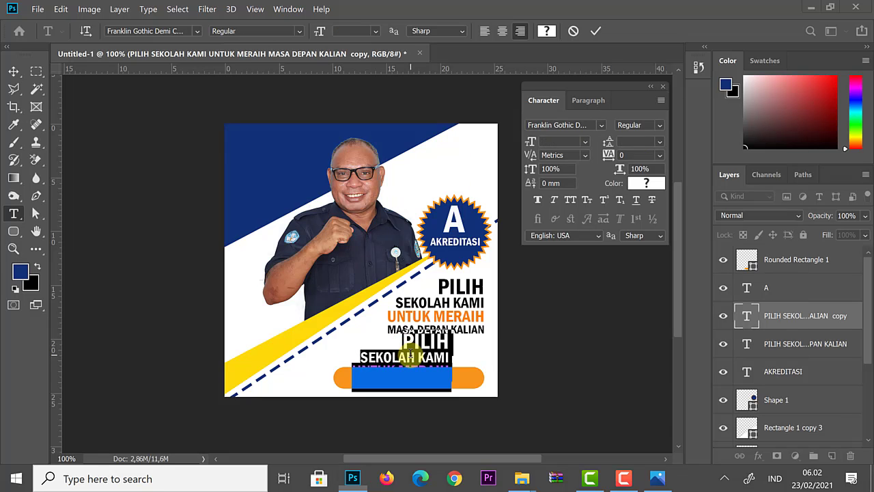
key("alt+Tab")
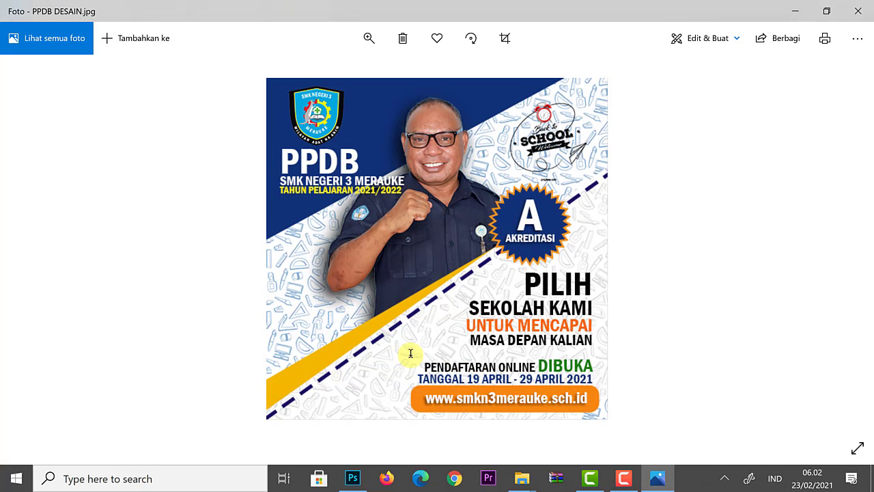
key("alt+Tab")
type("PE")
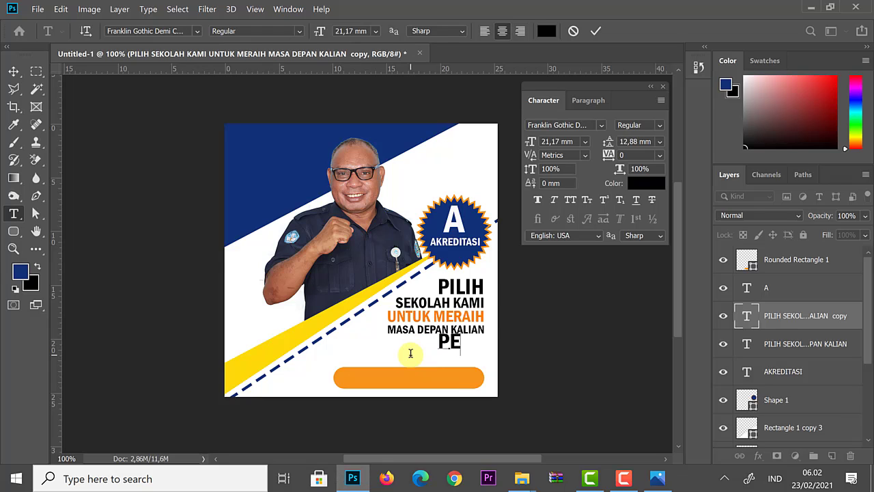
type("NDAFATAN")
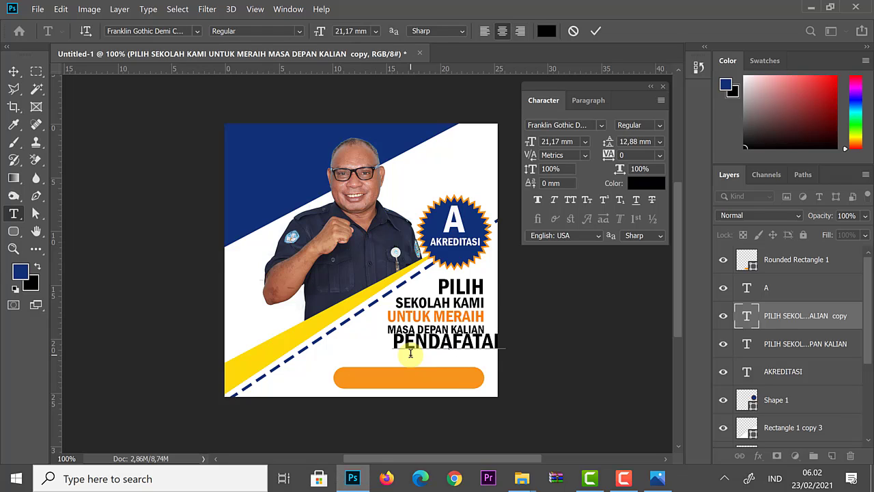
key("BackSpace")
key("BackSpace")
key("BackSpace")
key("BackSpace")
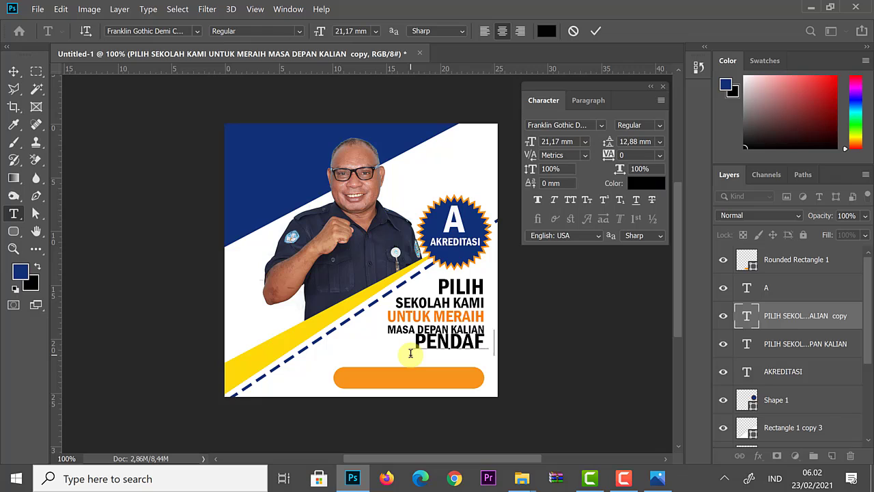
type("TARAN ON")
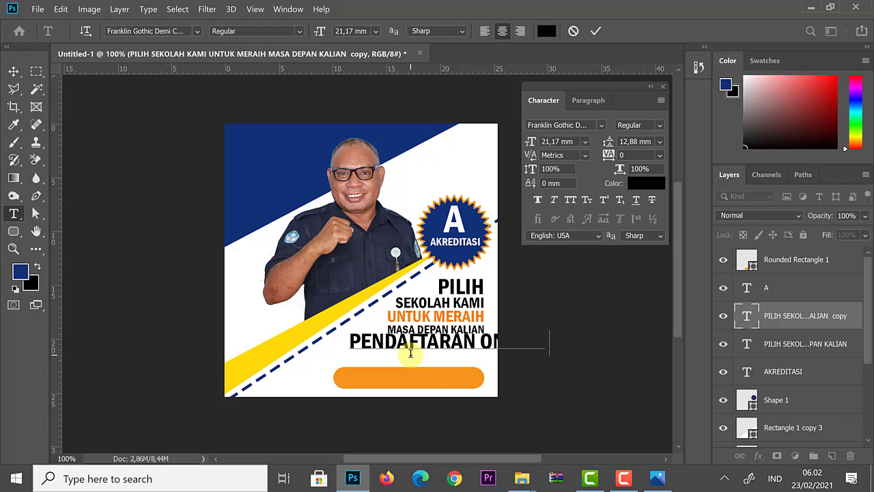
type("LINE DI")
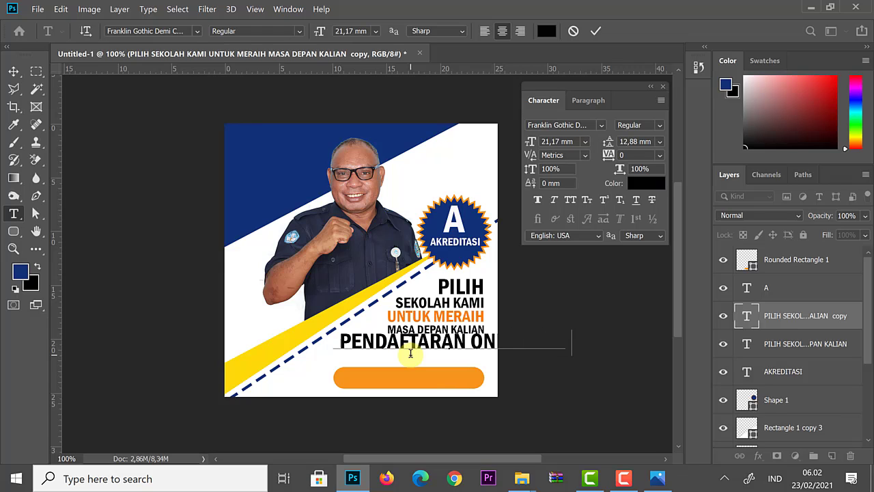
type("BUKA")
Right-align the PENDAFTARAN ONLINE DIBUKA line and move it down and right, just above the orange bar.
key("ctrl+a")
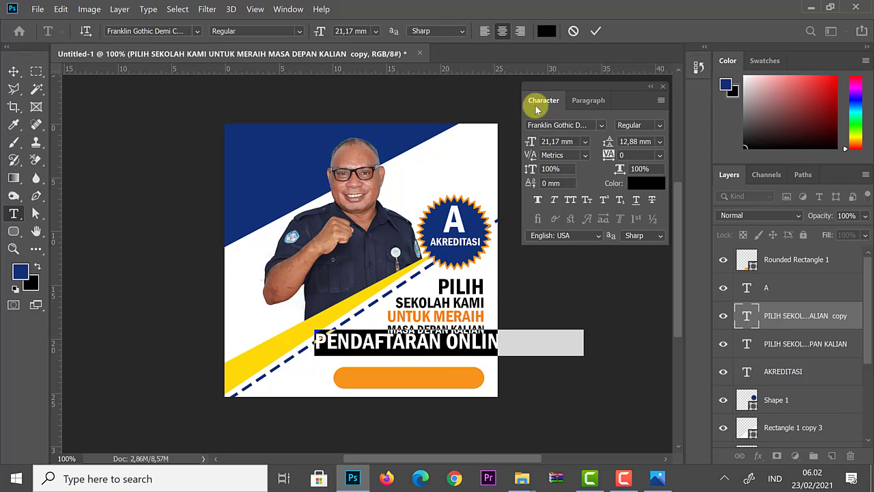
left_click(519, 30)
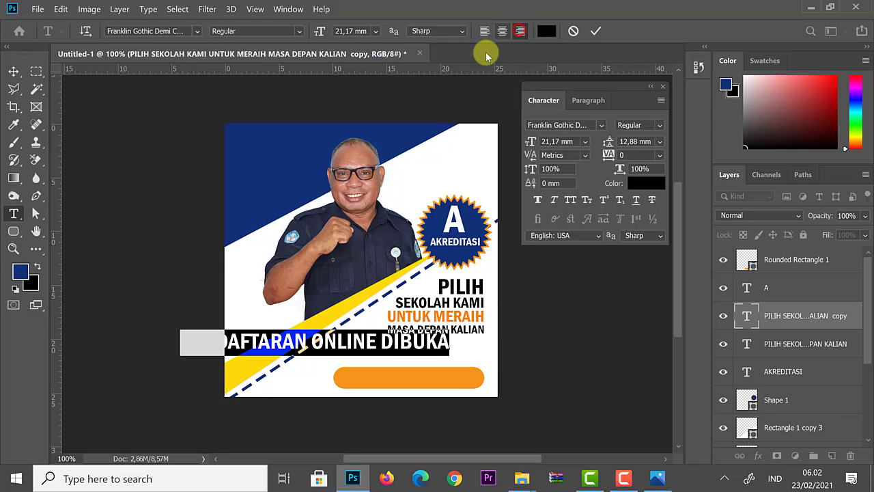
left_click(13, 71)
left_click_drag(425, 339, 456, 353)
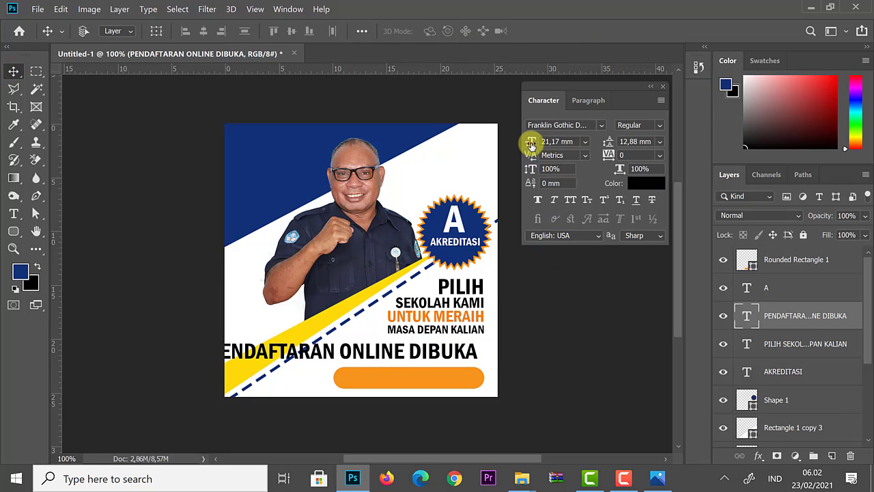
Reduce the PENDAFTARAN ONLINE DIBUKA line to about 11,13 mm and position it between the slogan and the orange bar.
left_click_drag(531, 142, 527, 141)
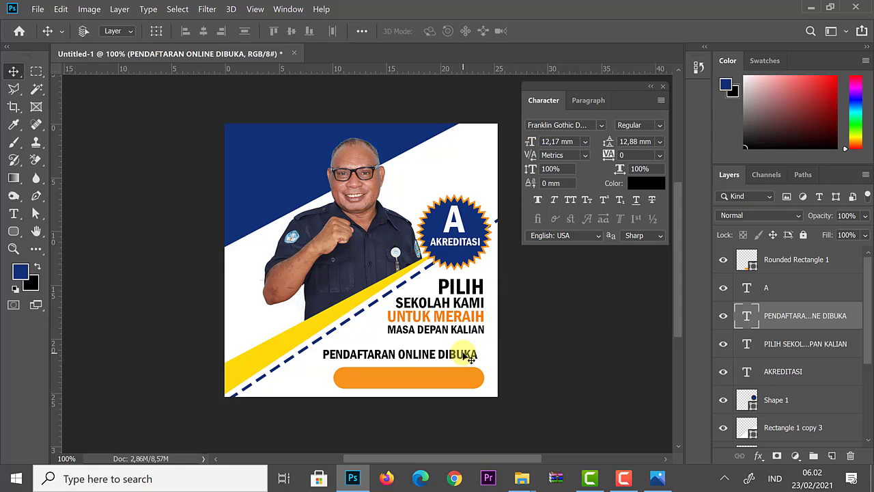
left_click_drag(463, 354, 467, 350)
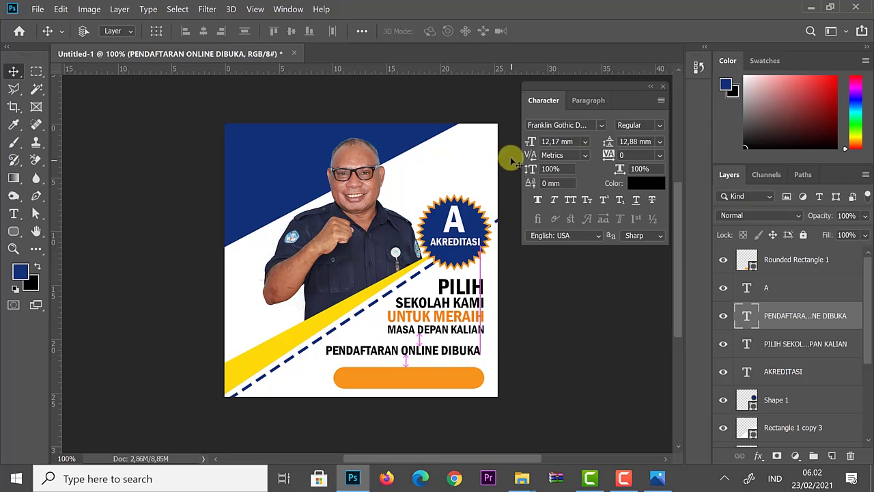
left_click_drag(532, 144, 526, 140)
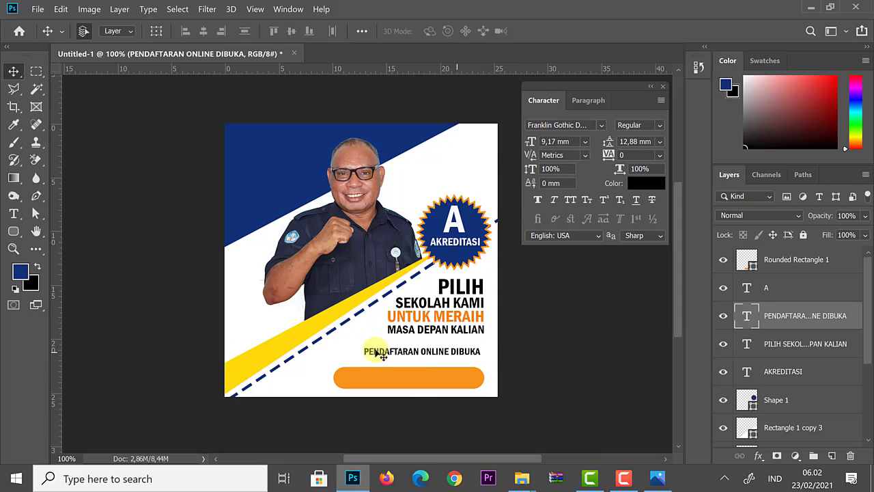
key("ctrl+t")
left_click_drag(362, 345, 341, 337)
key("Return")
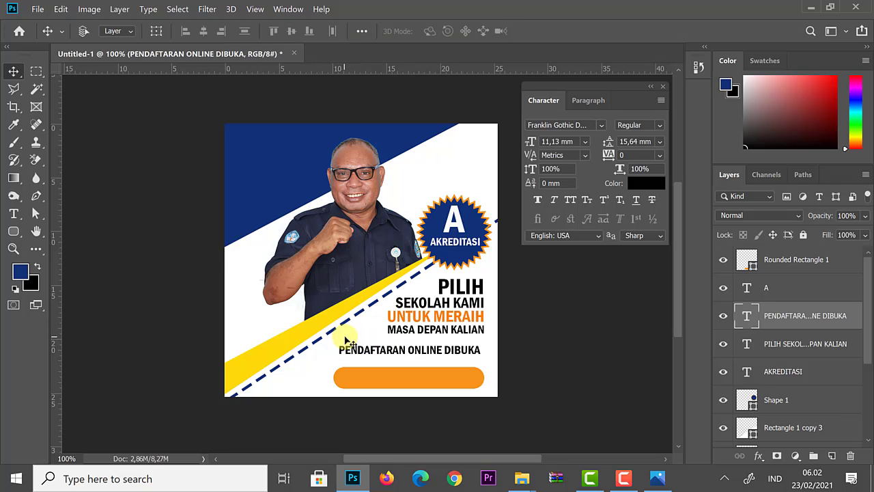
Add a second line reading TANGGAL 19 PARIL - 29 April 2021 below PENDAFTARAN ONLINE DIBUKA in the same text layer.
key("t")
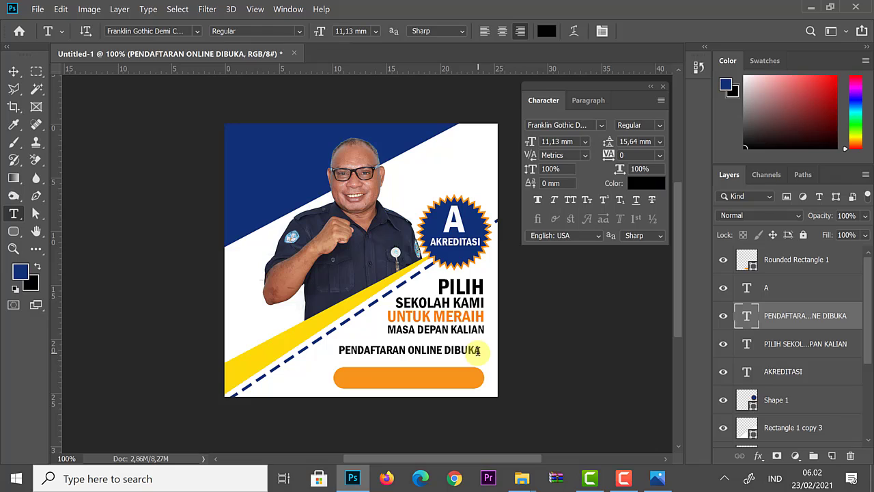
left_click(478, 349)
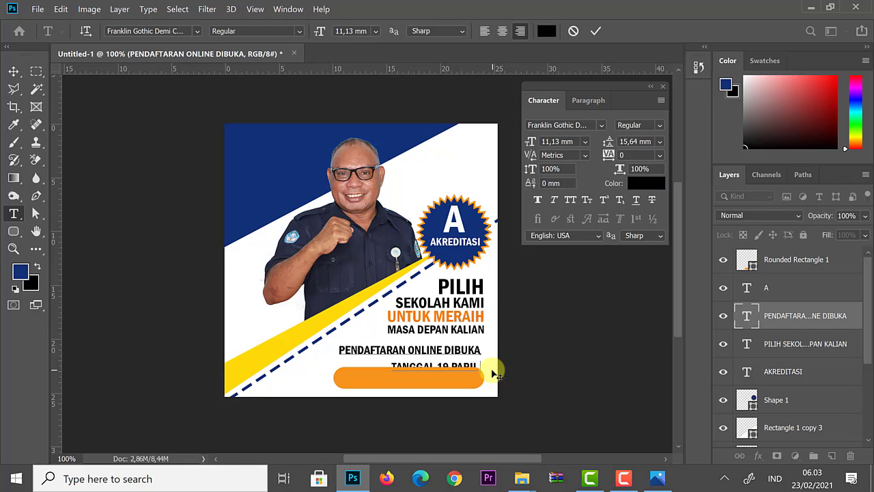
type("9")
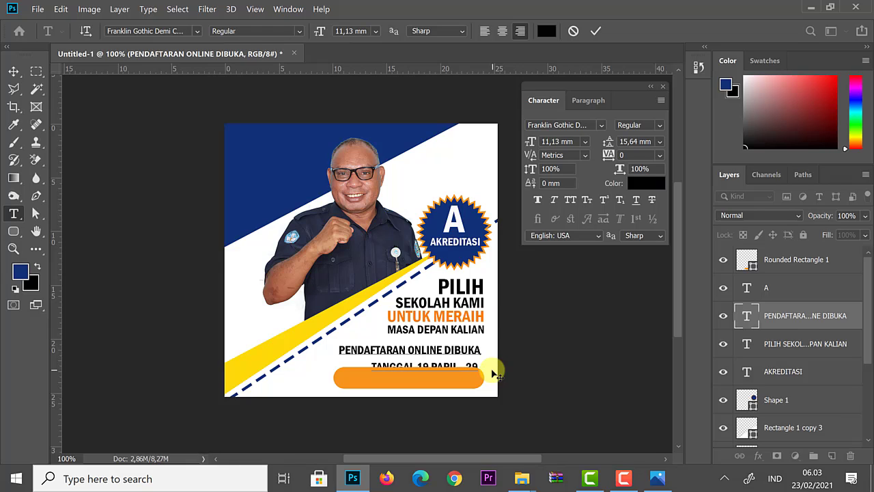
type(" April 20")
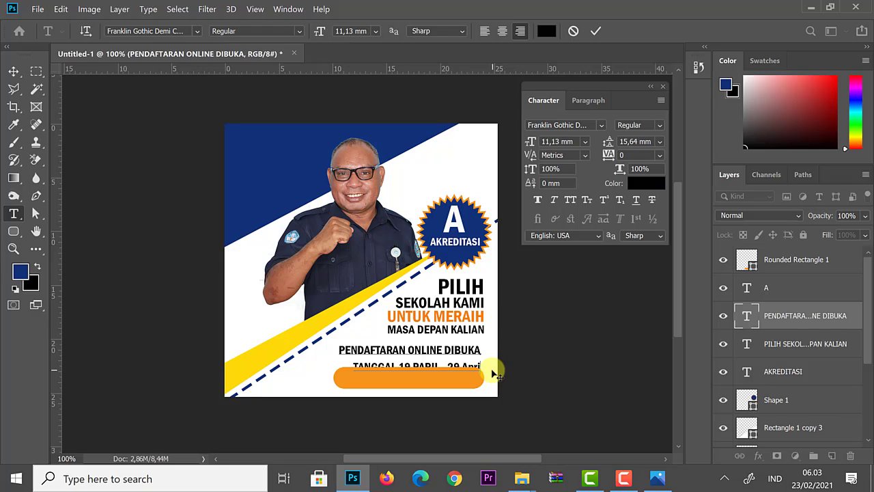
type("21")
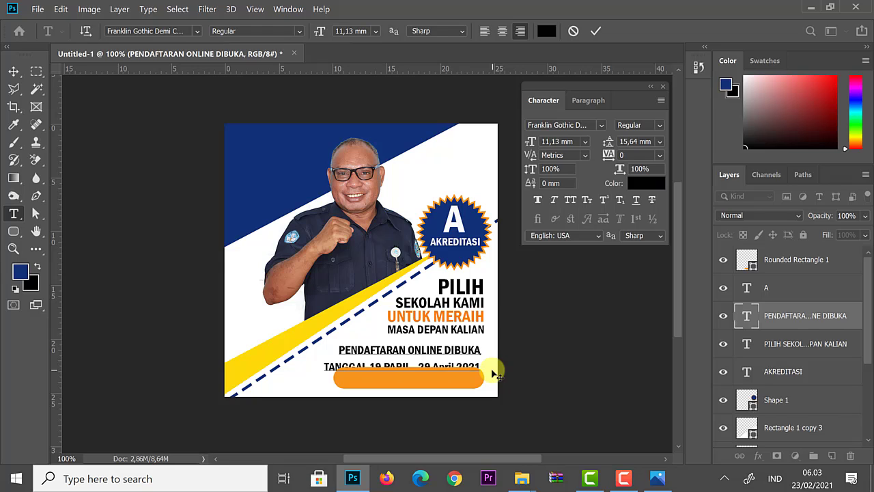
left_click(11, 71)
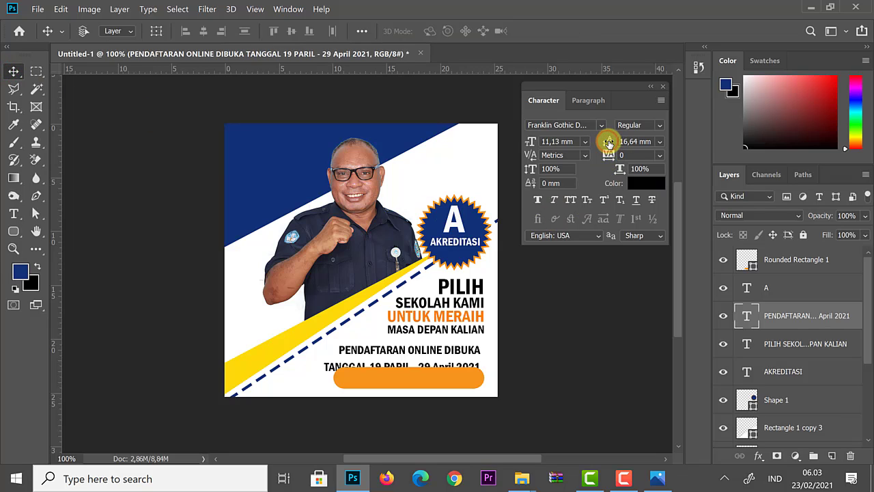
Tighten the registration text's leading to 10,64 mm and move the two lines slightly up, clear of the orange bar.
left_click_drag(608, 141, 605, 141)
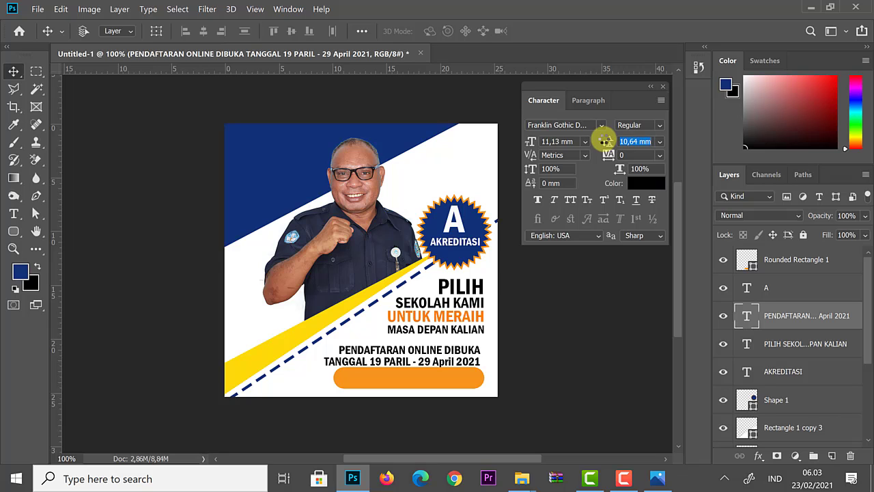
right_click(454, 364)
left_click(462, 368)
left_click_drag(460, 365, 457, 357)
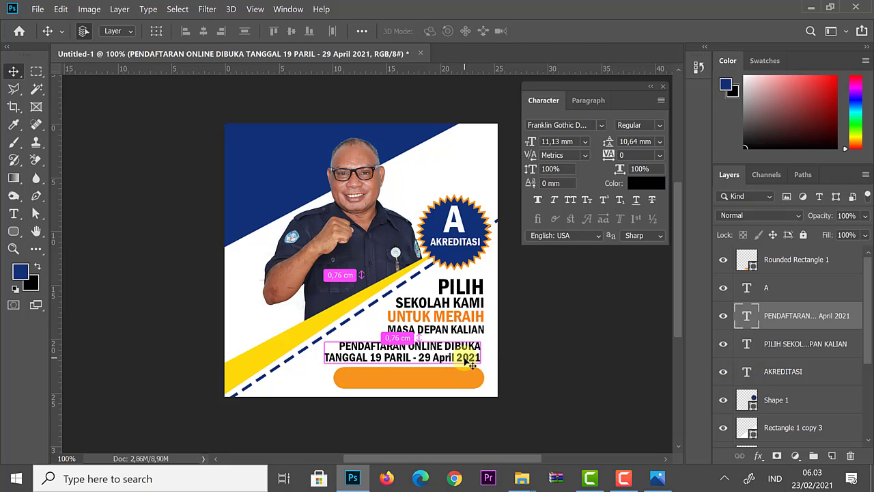
Scale the two-line registration text down to a font size of about 9,37 mm, keeping its right edge in place.
key("ctrl+t")
left_click_drag(323, 339, 348, 342)
key("Return")
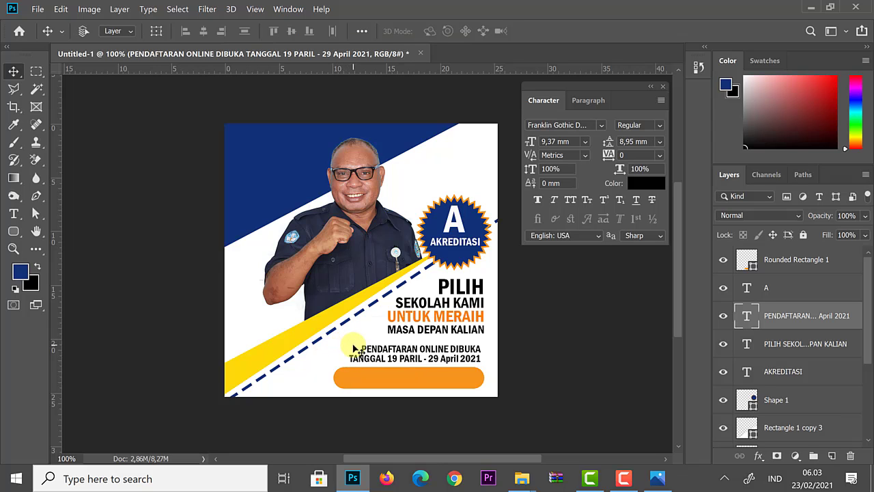
Enlarge only the word DIBUKA in the registration text to 14,37 mm.
left_click(453, 354)
left_click(13, 213)
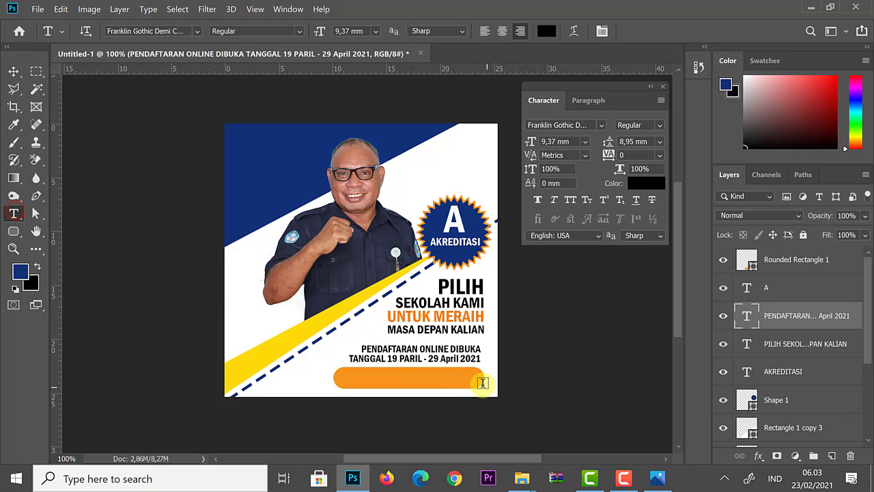
left_click_drag(469, 353, 482, 350)
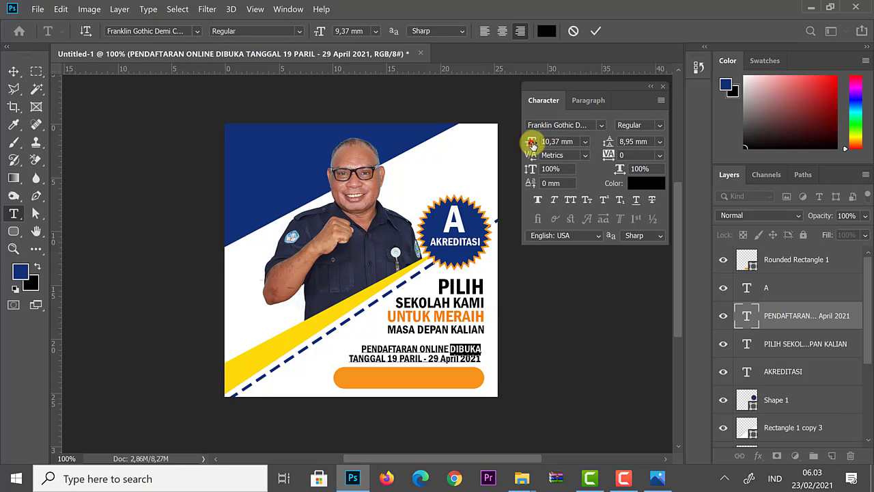
left_click_drag(531, 143, 533, 144)
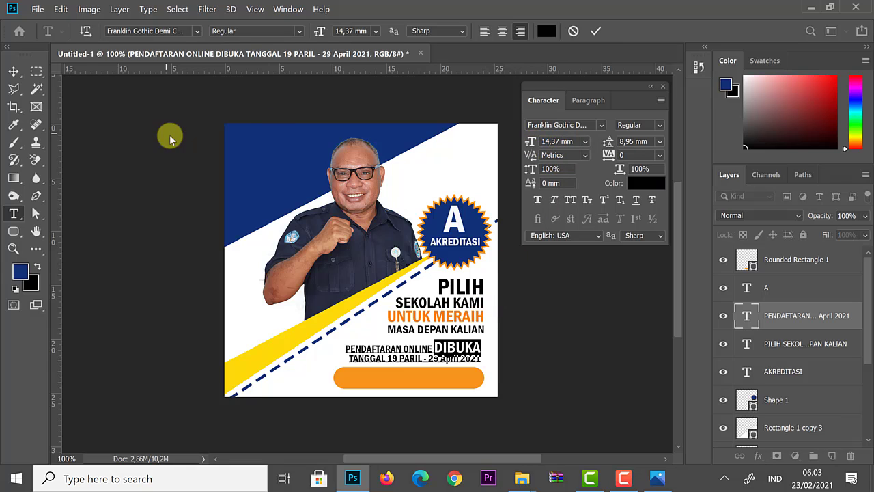
left_click(14, 71)
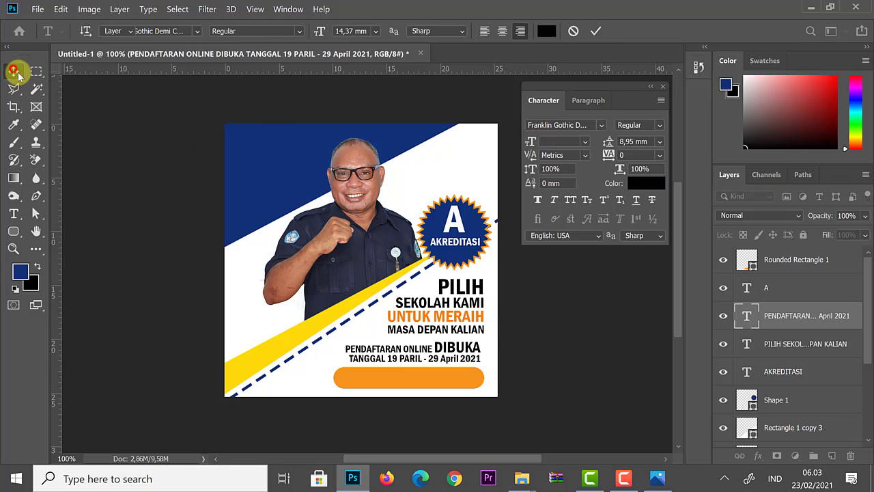
Nudge the two-line registration text slightly left and down above the orange bar.
right_click(463, 358)
left_click(467, 363)
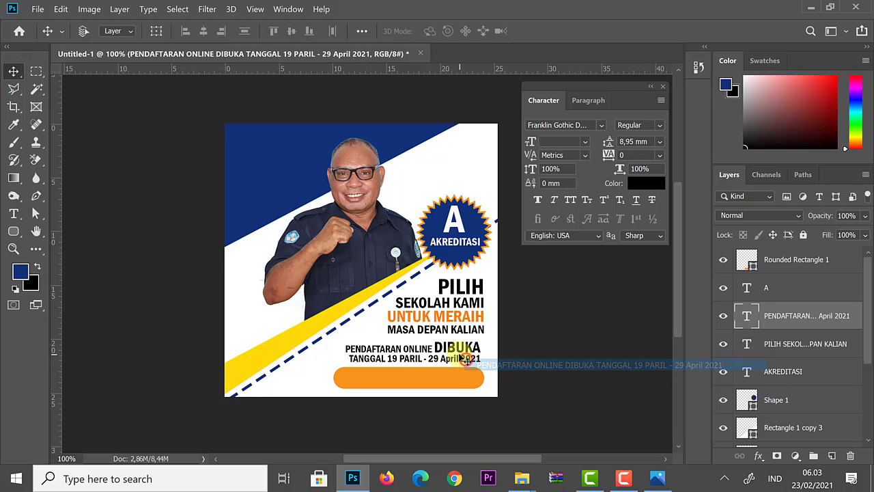
left_click_drag(460, 354, 480, 349)
Colour the letters DIBUK in the registration text green (088908).
key("t")
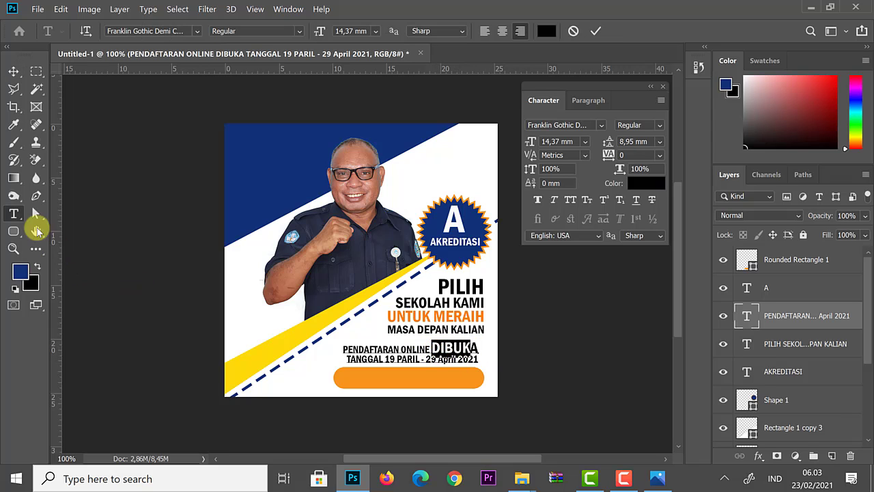
left_click(646, 182)
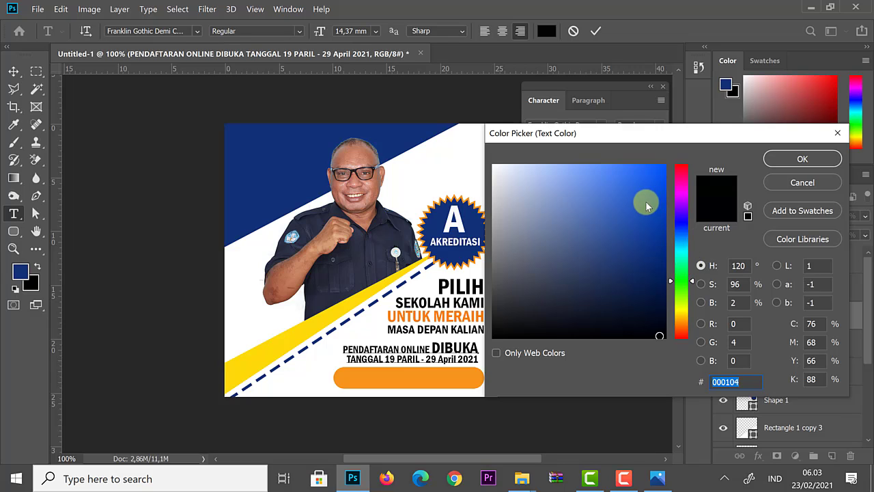
left_click_drag(645, 202, 662, 221)
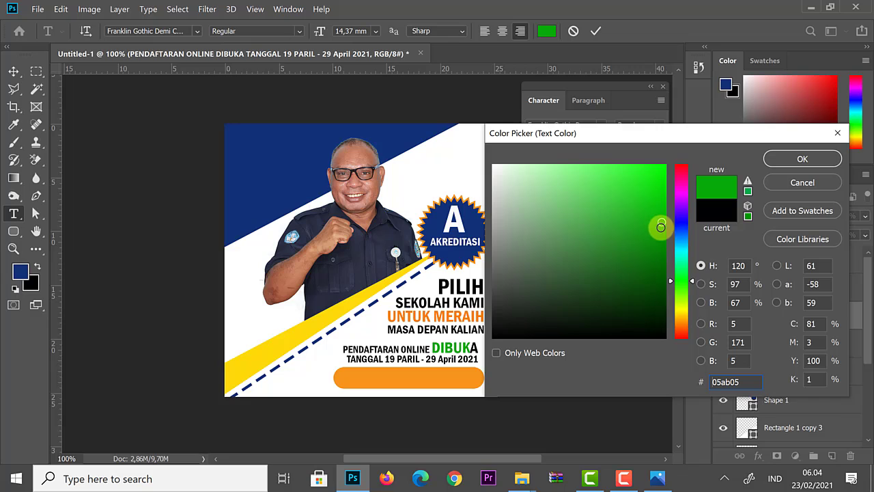
left_click(656, 244)
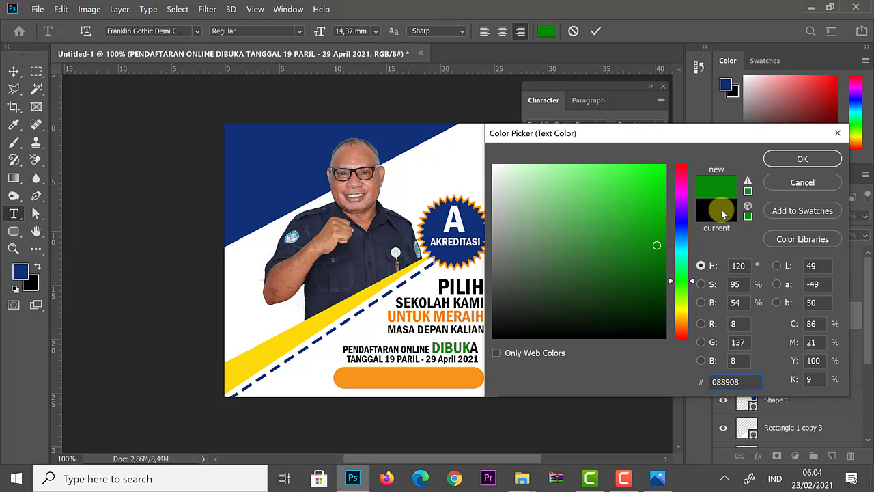
left_click(782, 162)
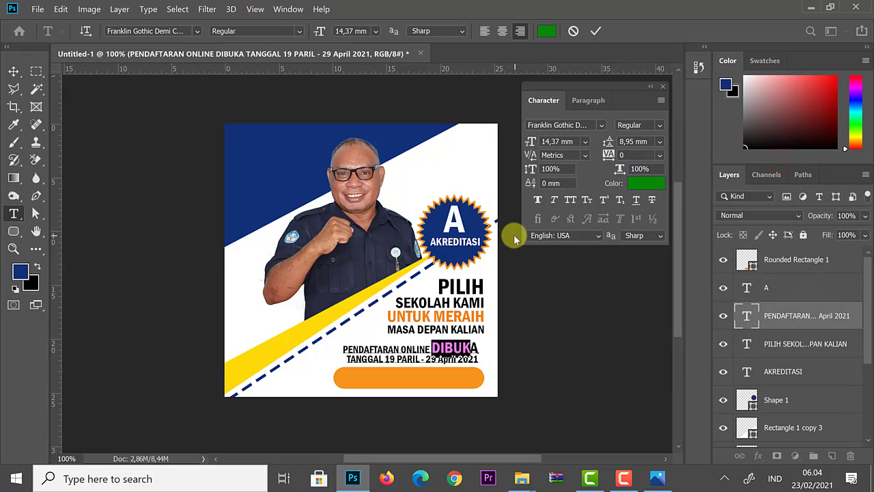
Colour the whole word DIBUKA dark green (0a7909).
left_click(477, 347)
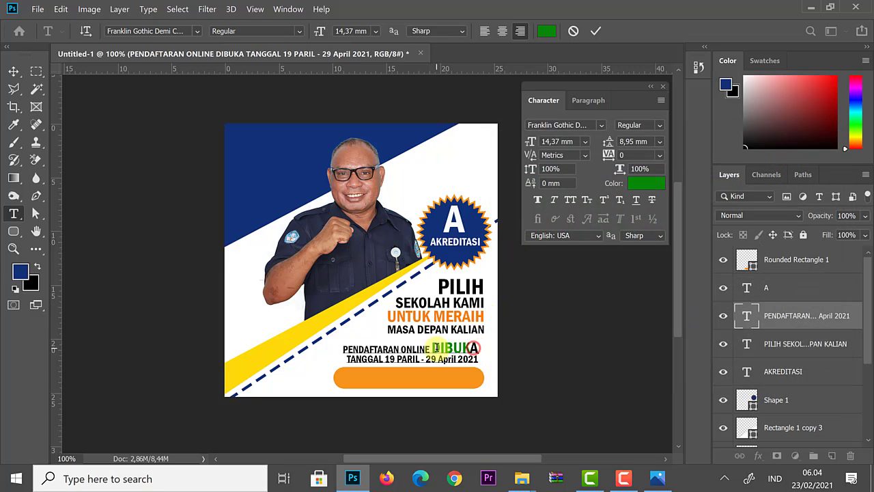
left_click_drag(433, 349, 479, 348)
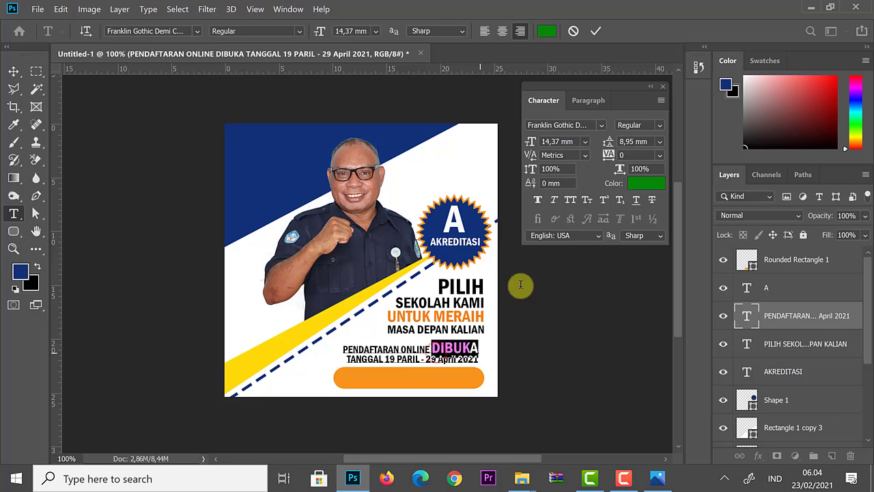
left_click(638, 183)
left_click(652, 256)
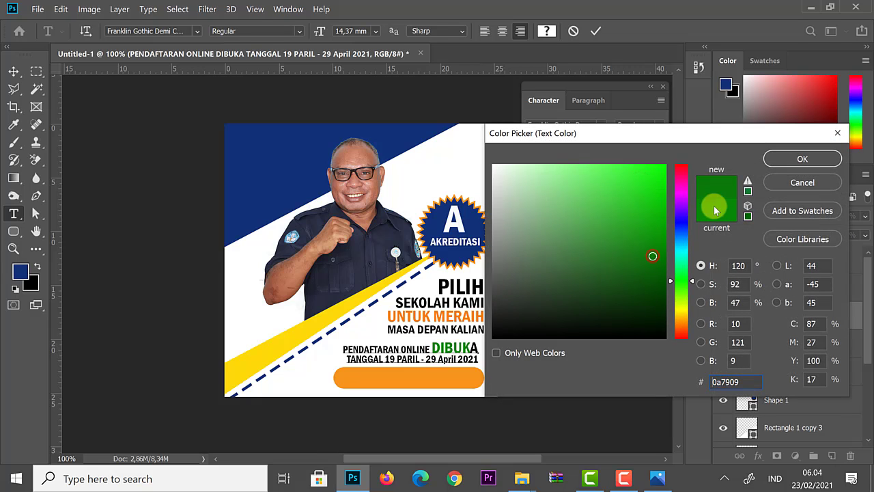
left_click(785, 159)
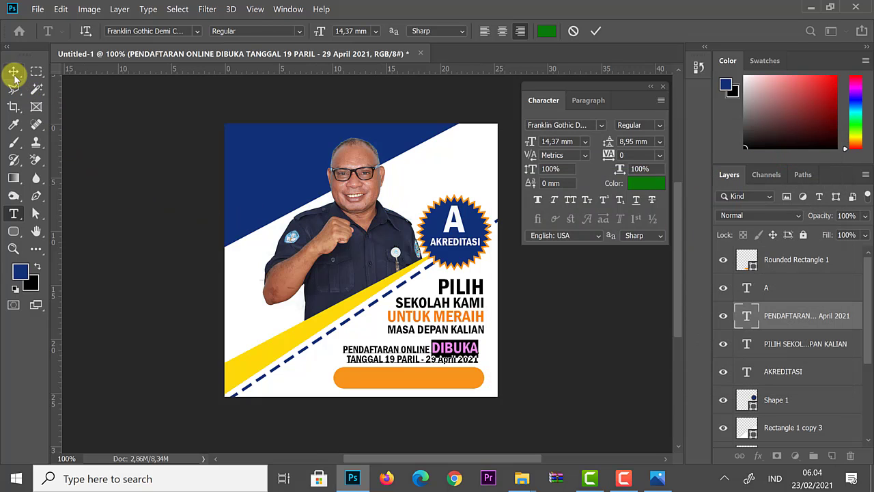
left_click(14, 72)
Duplicate the registration text, bring the copy above the Rounded Rectangle 1 layer and position it on the orange bar.
right_click(402, 355)
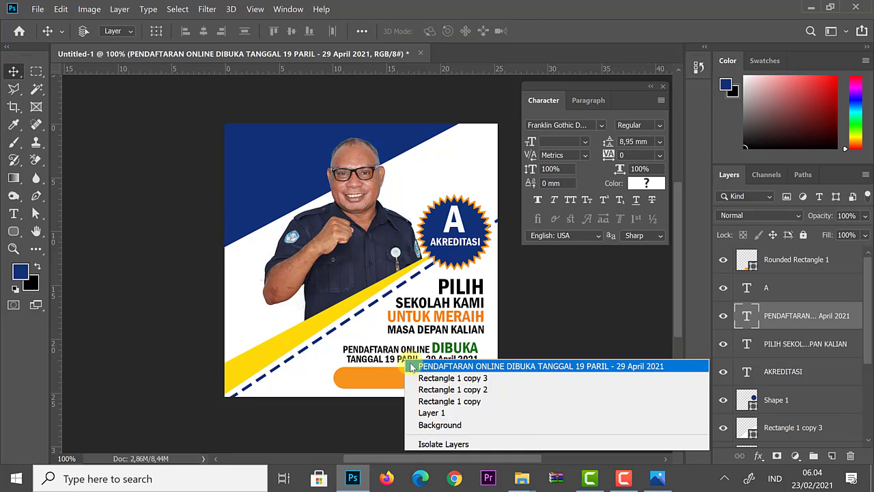
left_click(413, 367)
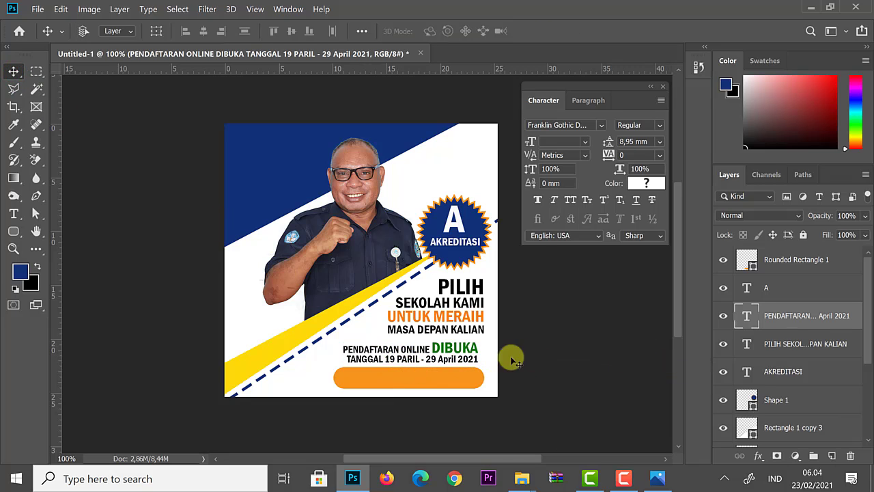
left_click_drag(432, 381, 413, 377)
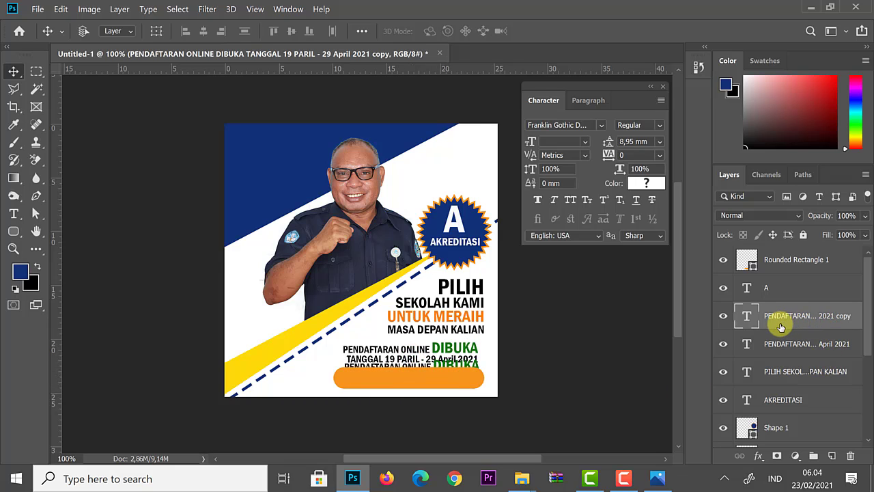
left_click(724, 318)
left_click(724, 316)
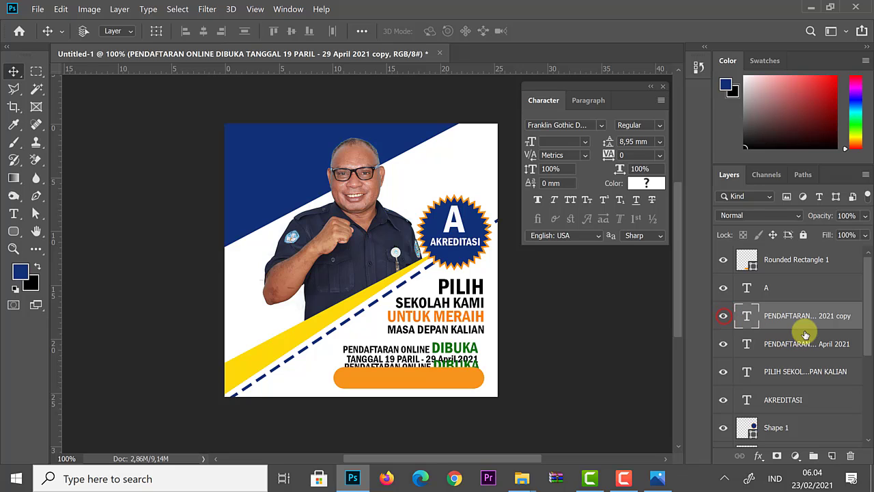
left_click_drag(802, 328, 792, 259)
left_click_drag(437, 375, 442, 382)
left_click(13, 213)
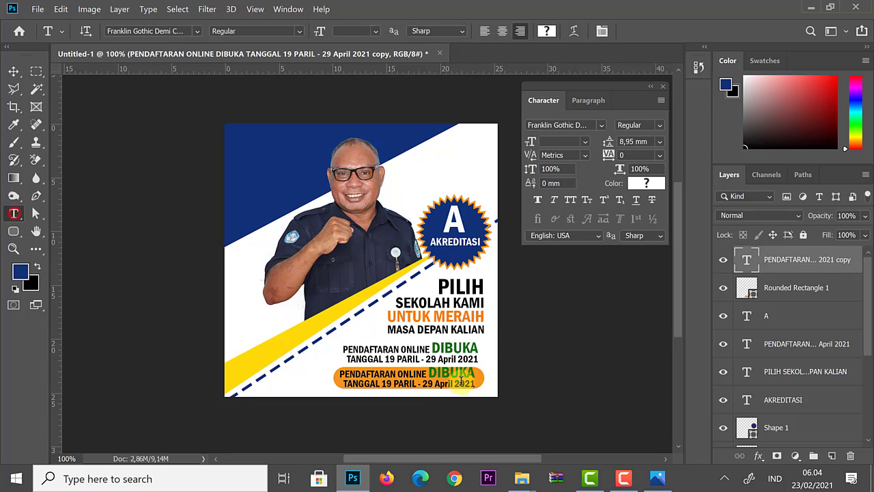
left_click(441, 383)
key("ctrl+a")
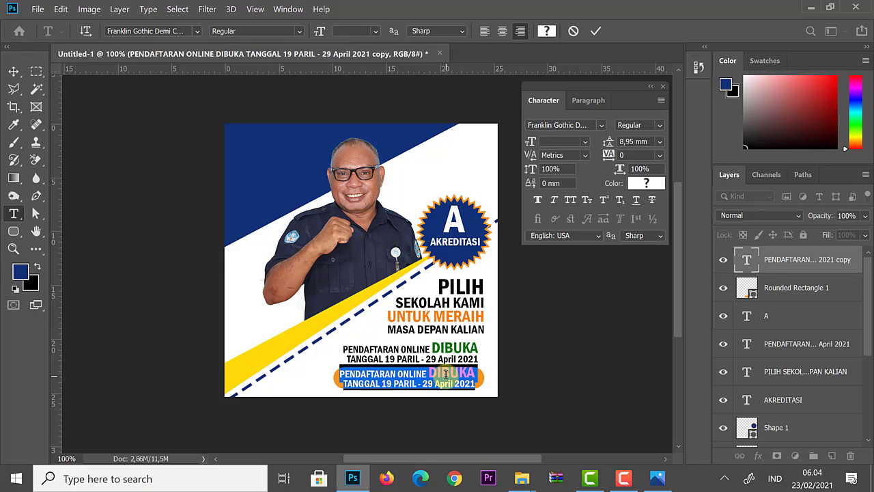
type("ww.smkn3merauke")
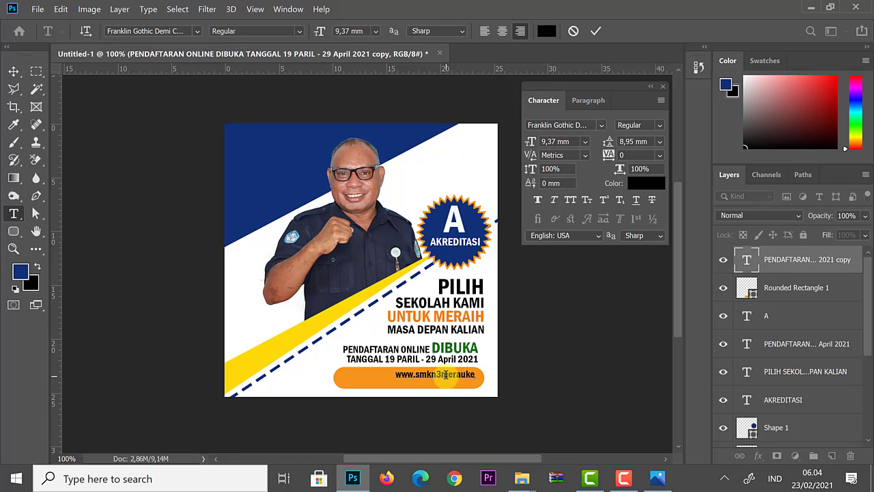
type(".sch")
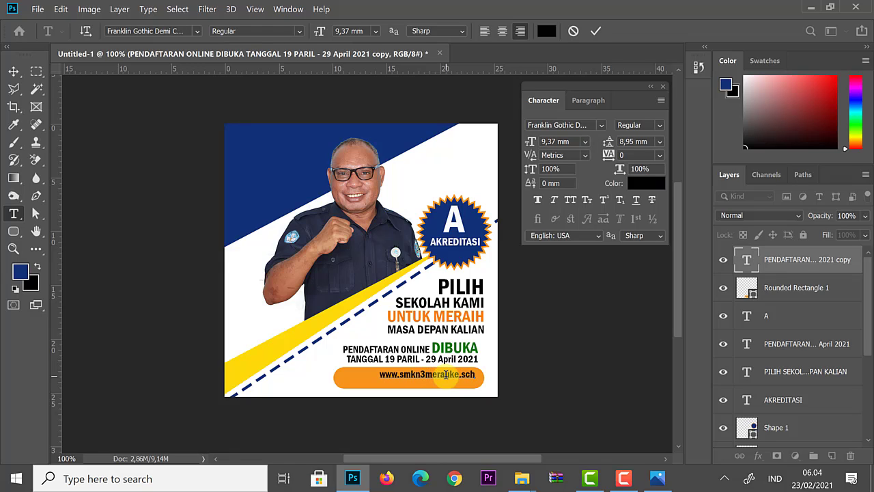
type(".id")
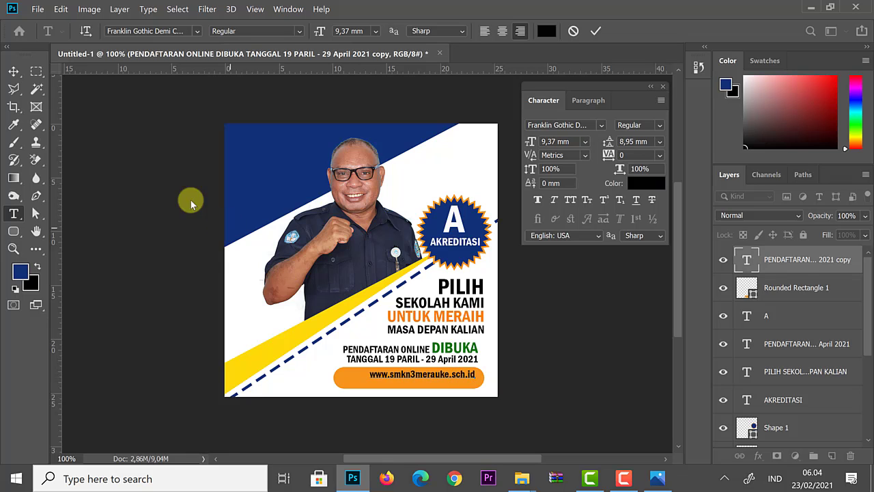
left_click(14, 72)
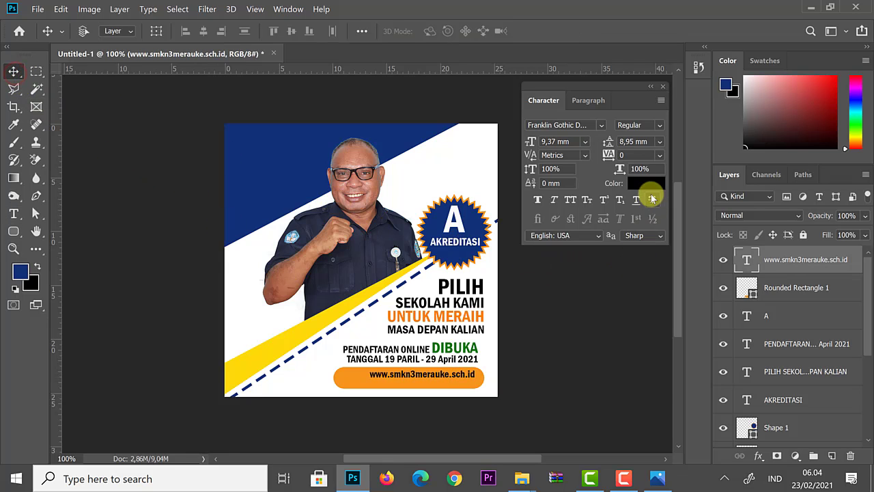
Change the web address text on the orange bar to white.
left_click(643, 182)
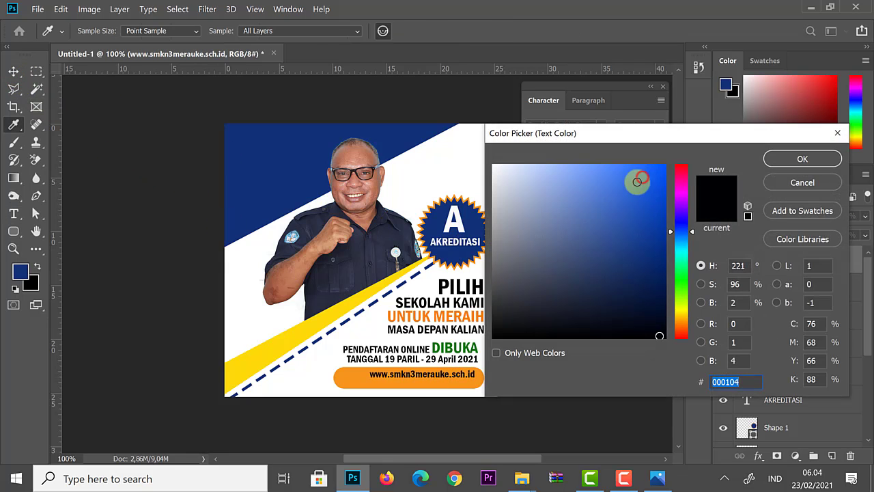
left_click(494, 166)
left_click(801, 160)
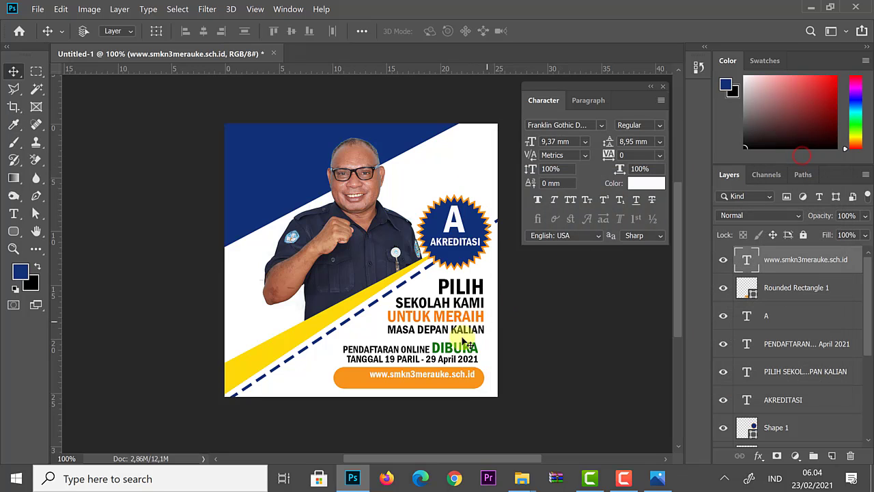
Enlarge the web address text to 11,2 mm and centre it on the orange bar.
left_click_drag(439, 373, 478, 386)
key("ctrl+t")
key("Return")
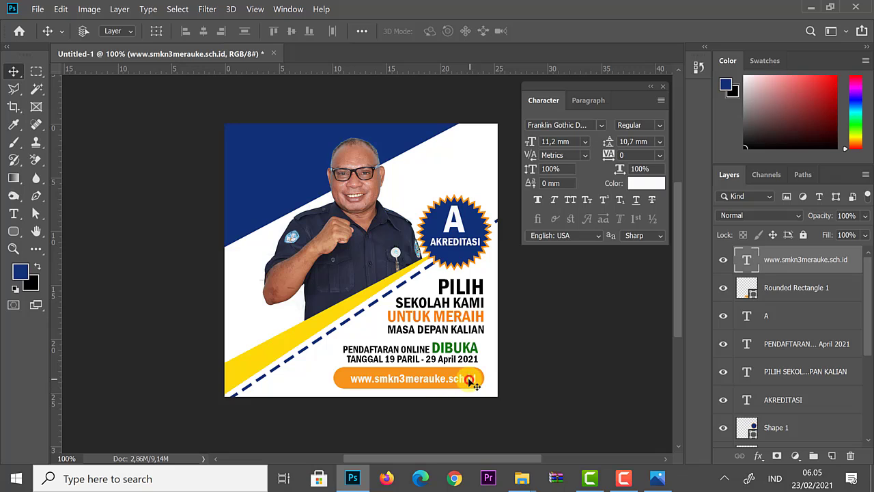
left_click_drag(470, 381, 468, 379)
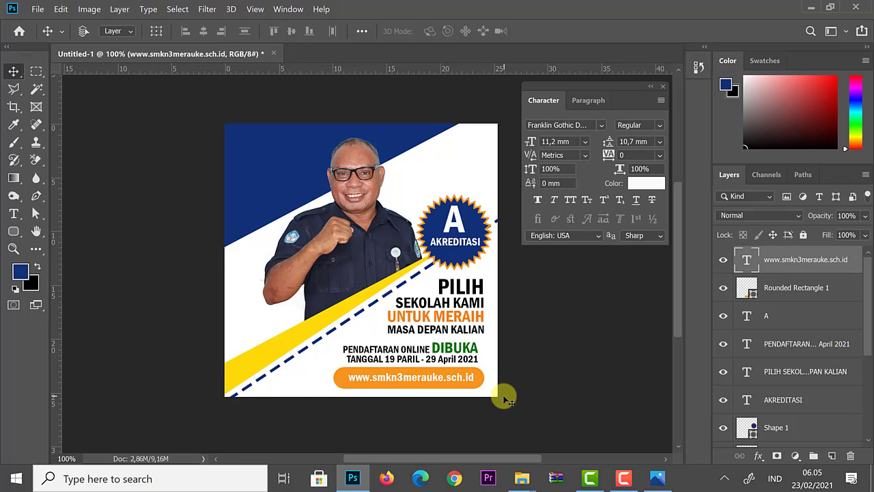
key("Left")
key("Left")
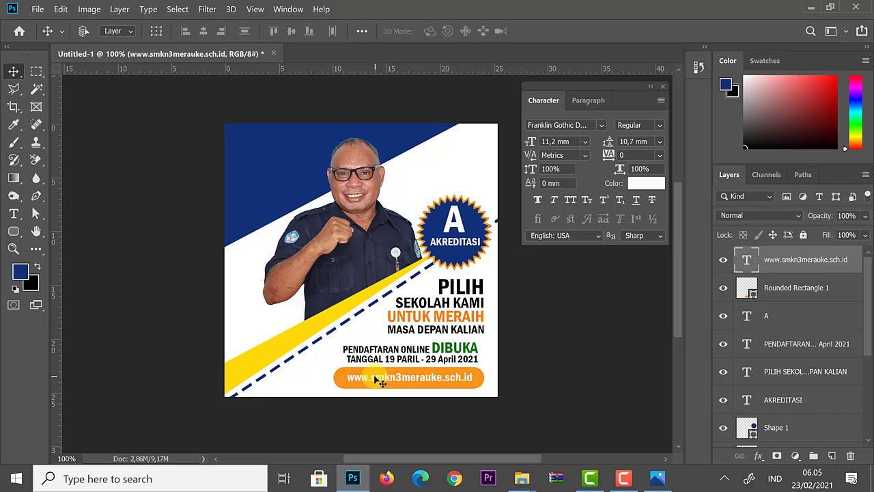
Add a drop shadow to the web address text with angle 0°, distance 3 px and size 4 px.
double_click(850, 252)
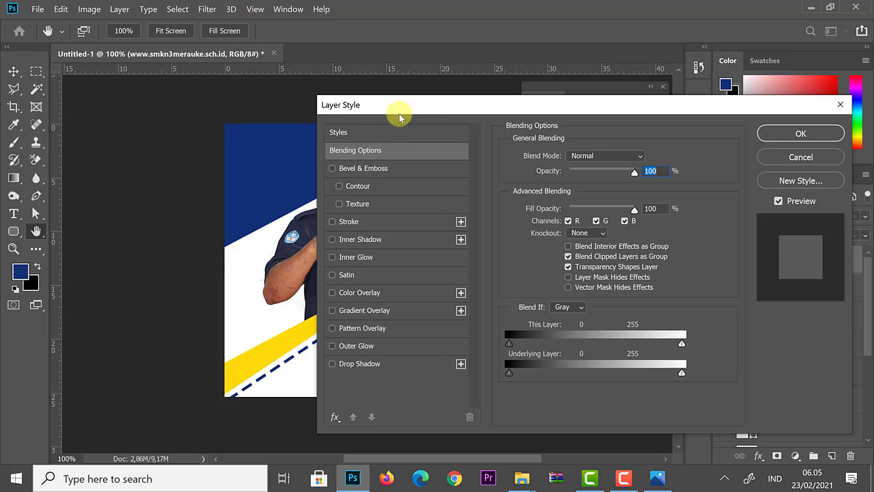
left_click(349, 365)
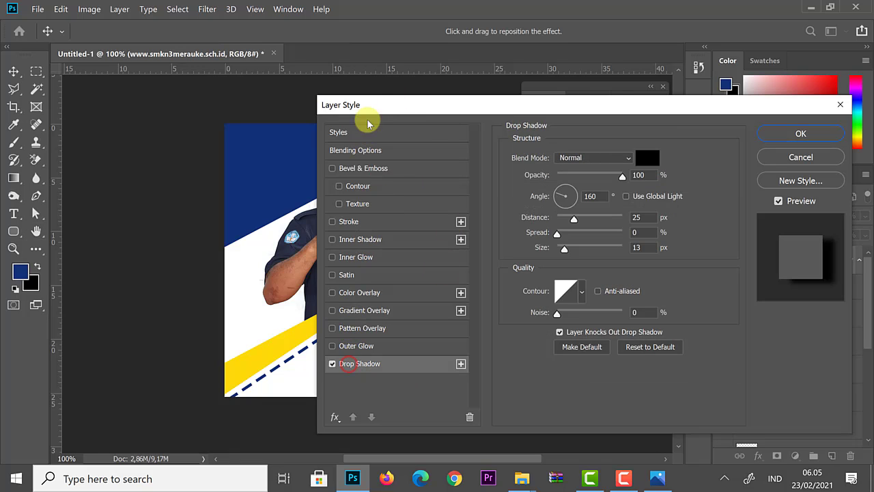
left_click_drag(410, 106, 505, 84)
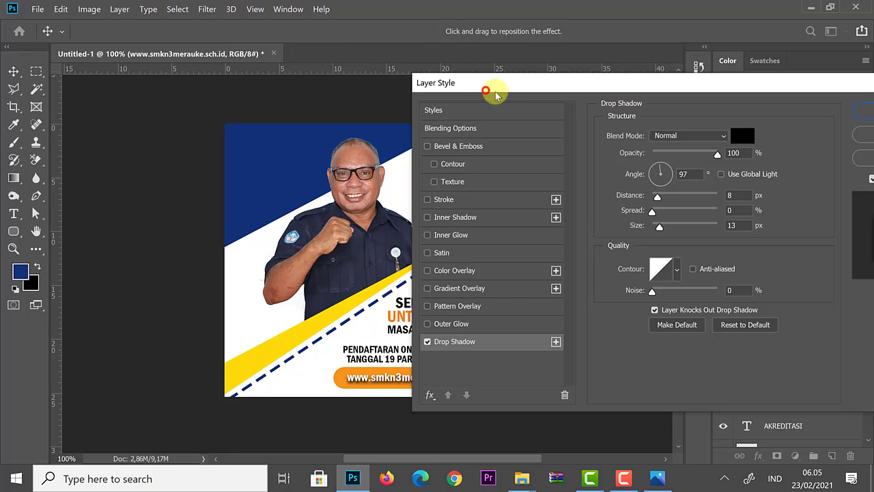
left_click_drag(482, 86, 547, 81)
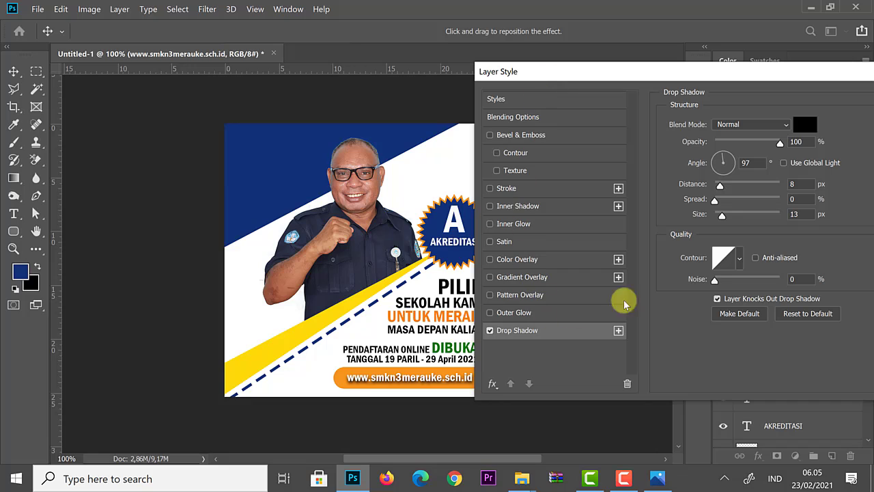
left_click_drag(720, 218, 718, 217)
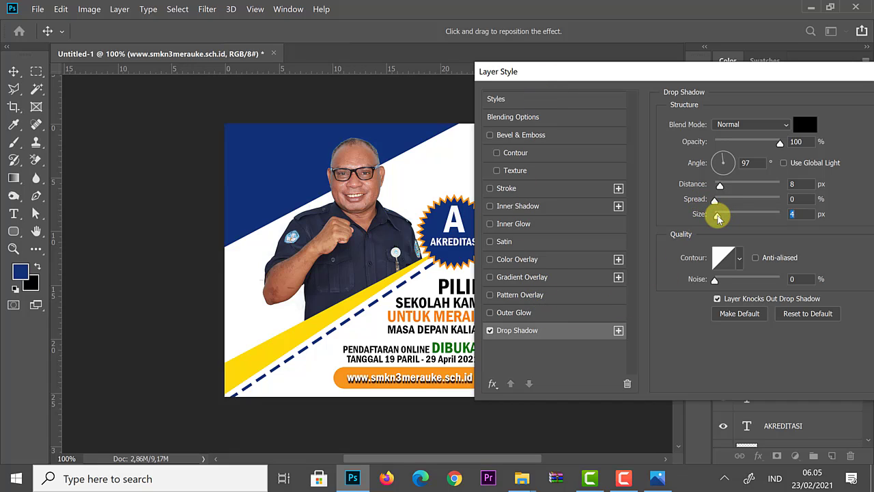
left_click_drag(453, 378, 457, 372)
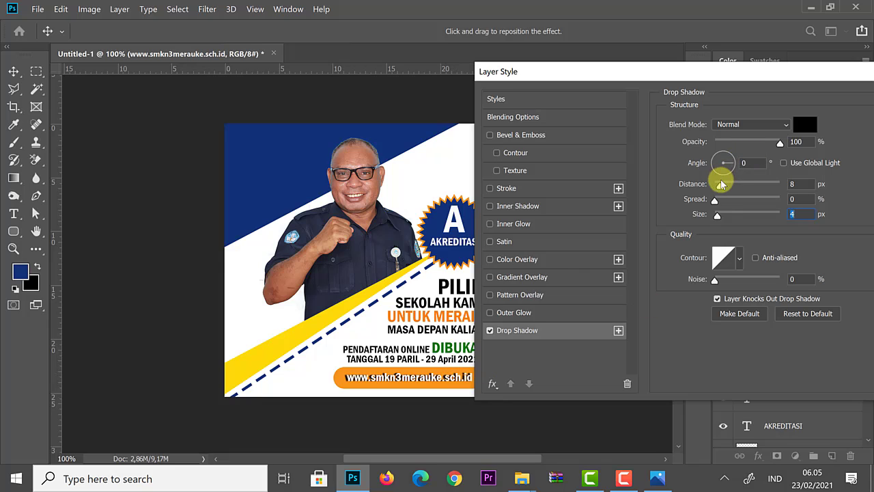
left_click_drag(722, 183, 718, 194)
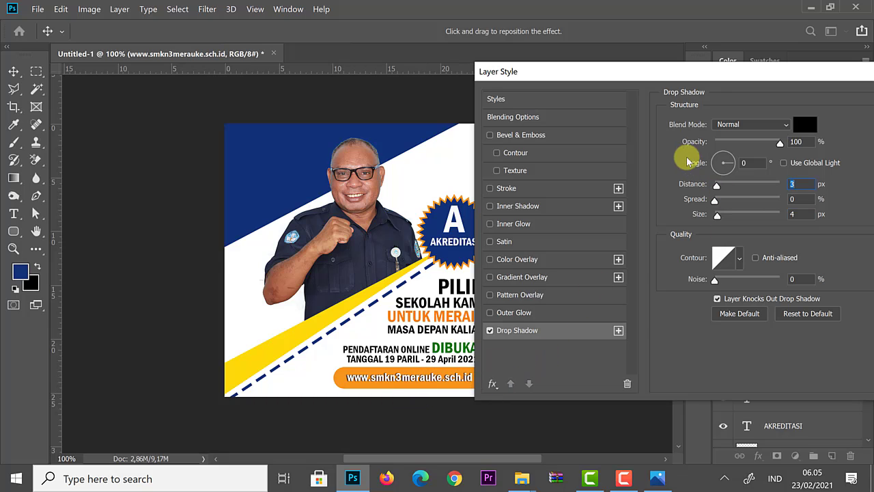
left_click_drag(760, 77, 568, 74)
left_click(761, 103)
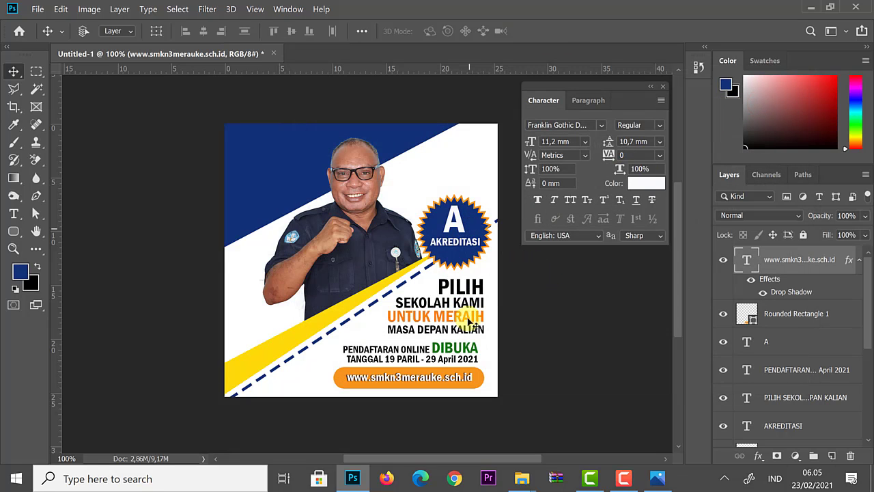
Move the PILIH SEKOLAH KAMI UNTUK MERAIH MASA DEPAN KALIAN text slightly upward, away from the registration text.
right_click(468, 319)
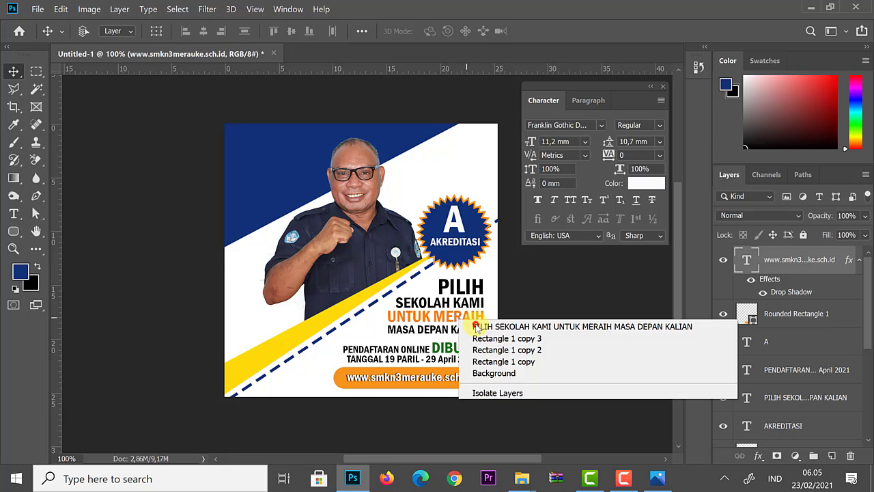
left_click(477, 327)
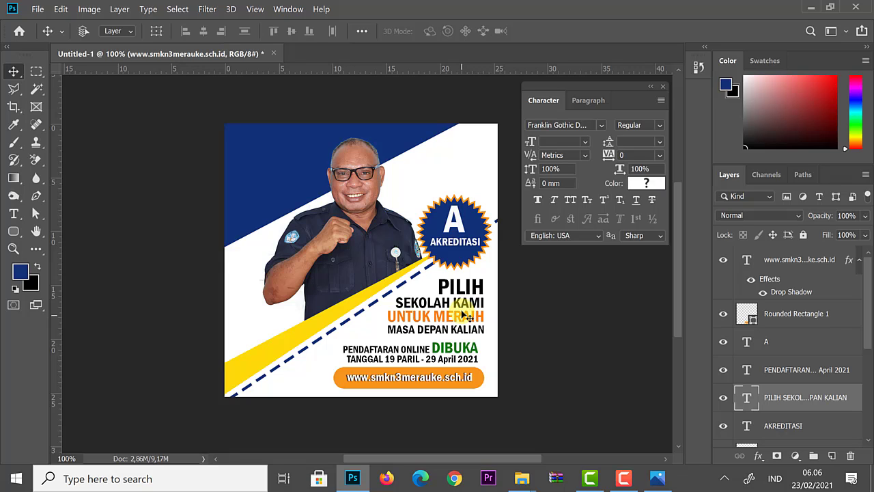
left_click_drag(468, 315, 508, 356)
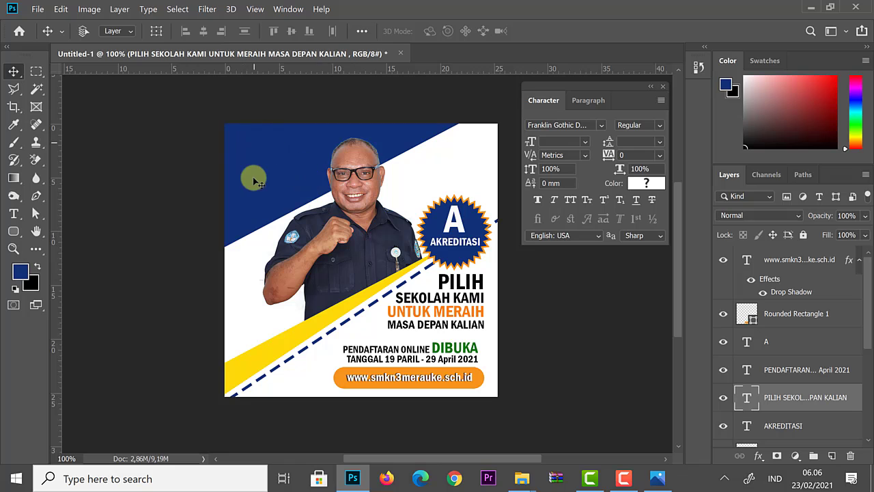
Make the topmost layer, the web address text, the active layer.
left_click(37, 11)
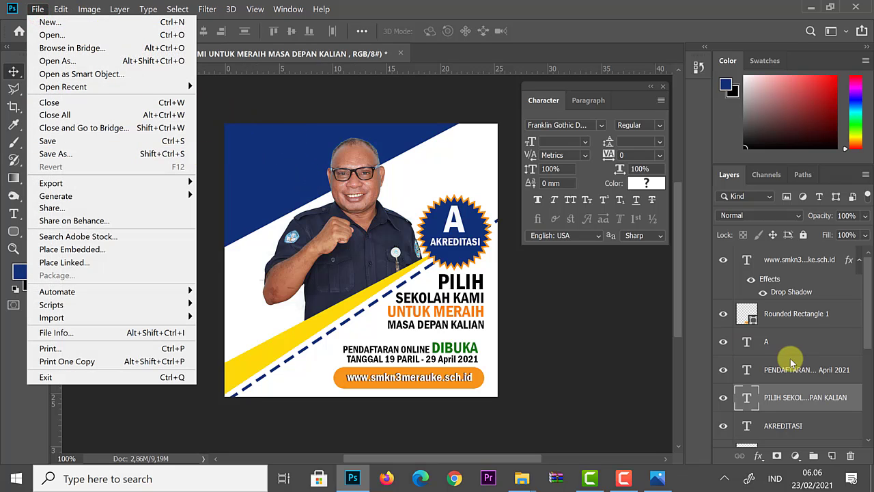
left_click(794, 319)
left_click(794, 320)
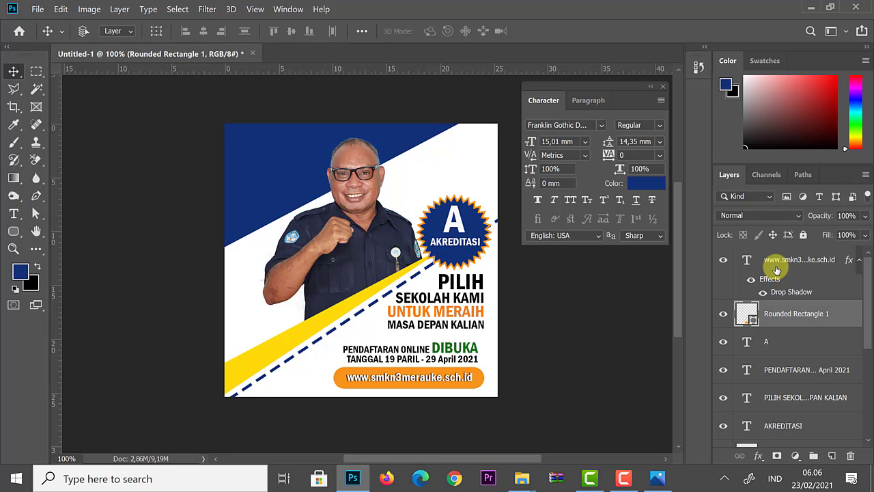
left_click(776, 268)
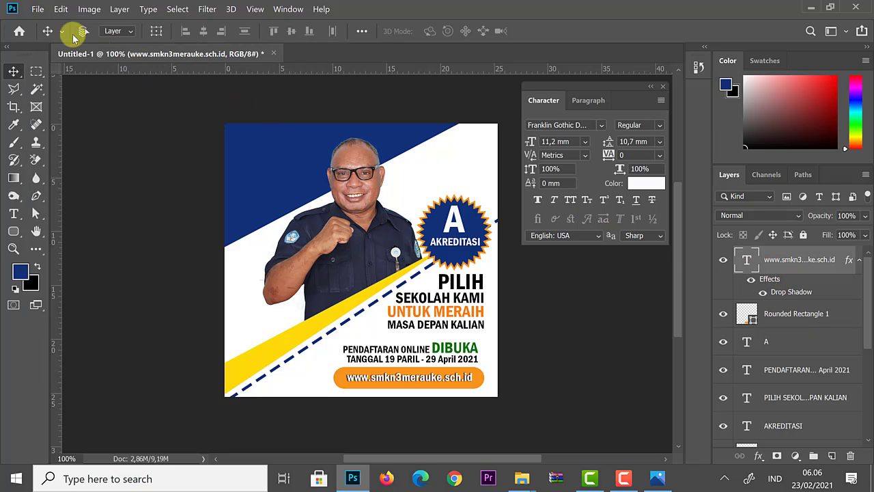
left_click(37, 9)
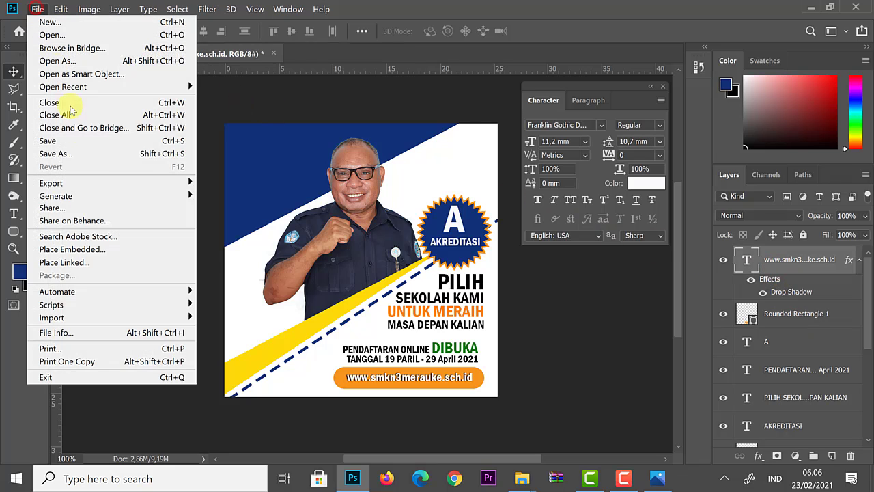
left_click(112, 249)
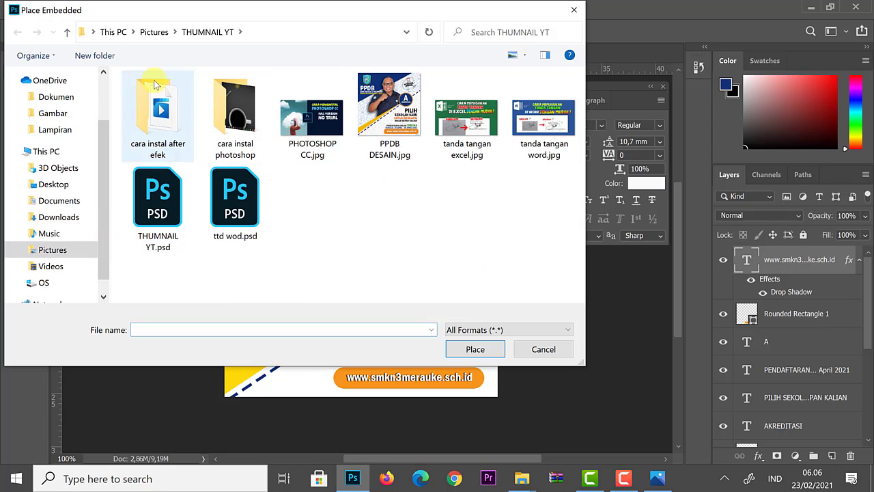
left_click(544, 349)
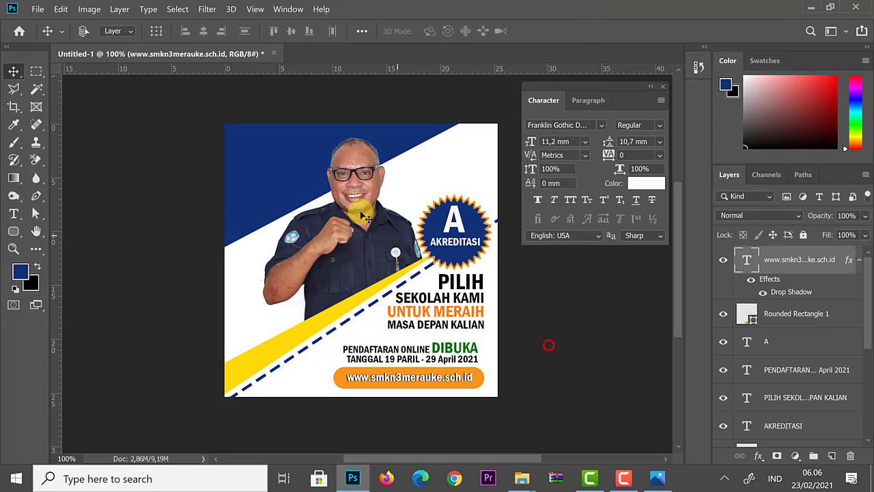
Place logo smk3 umum - pilihan a.png from Documents as embedded and shrink it into the poster's upper-left blue corner.
left_click(38, 9)
left_click(99, 249)
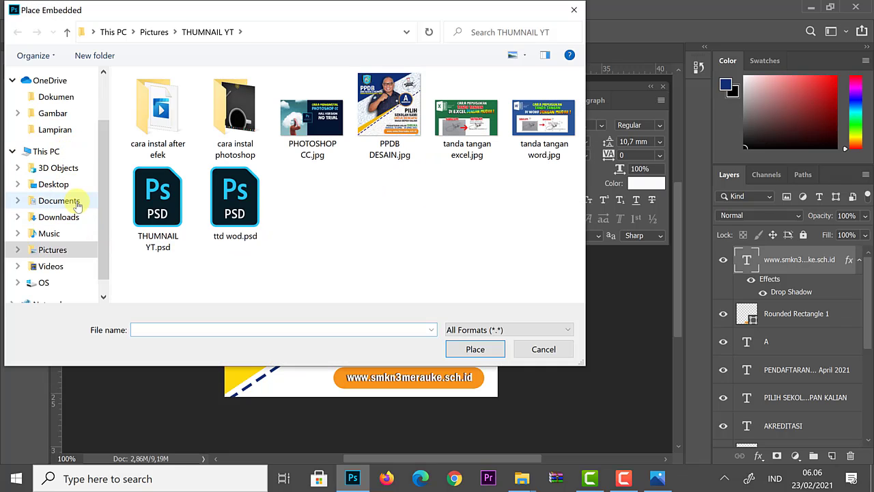
left_click(75, 202)
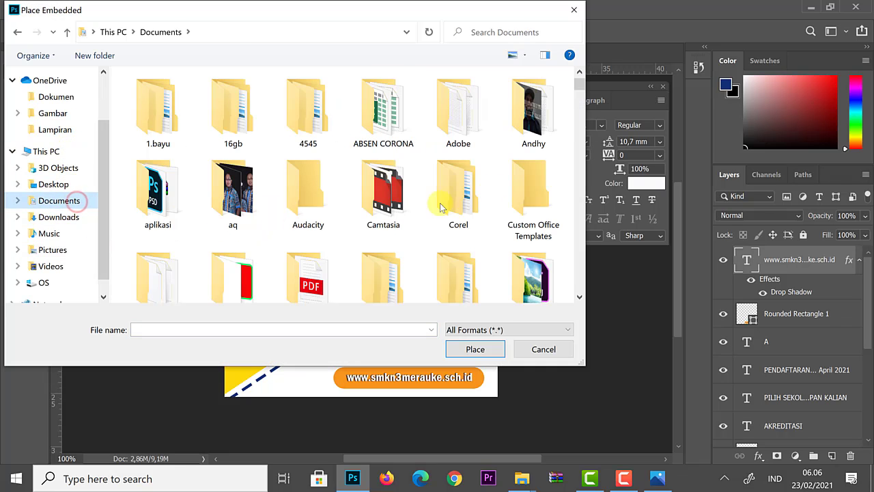
left_click_drag(581, 85, 599, 227)
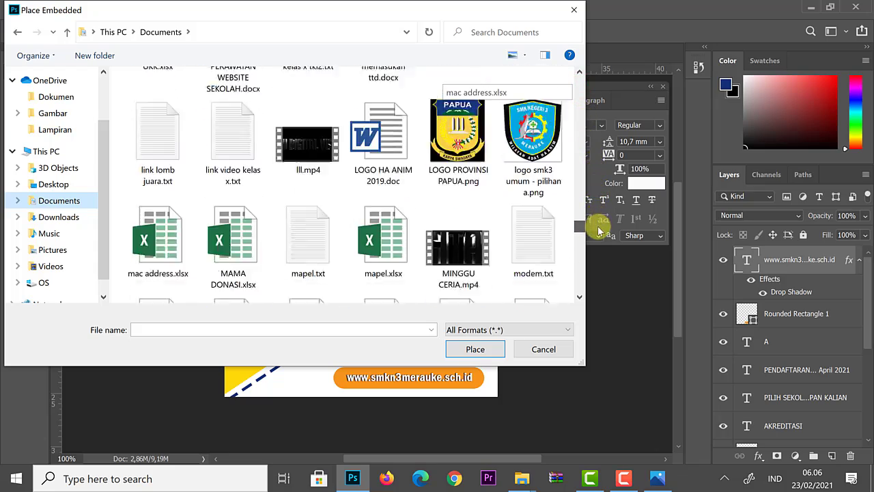
left_click(564, 140)
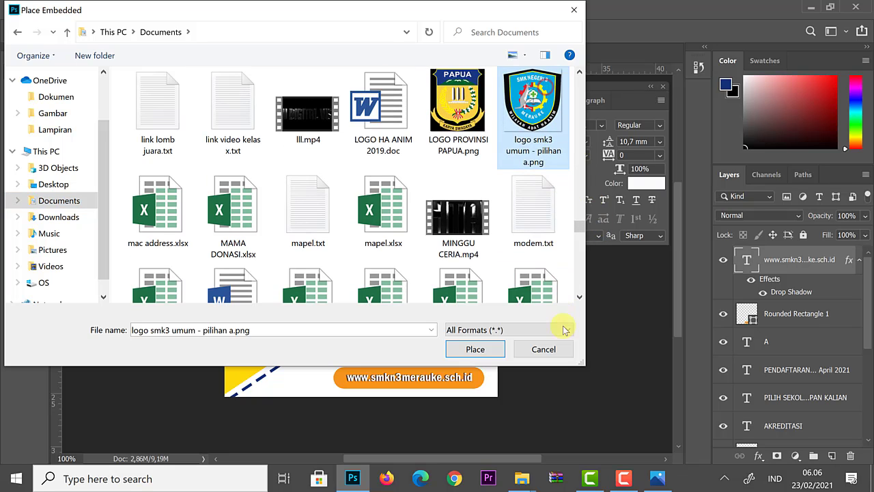
left_click(500, 350)
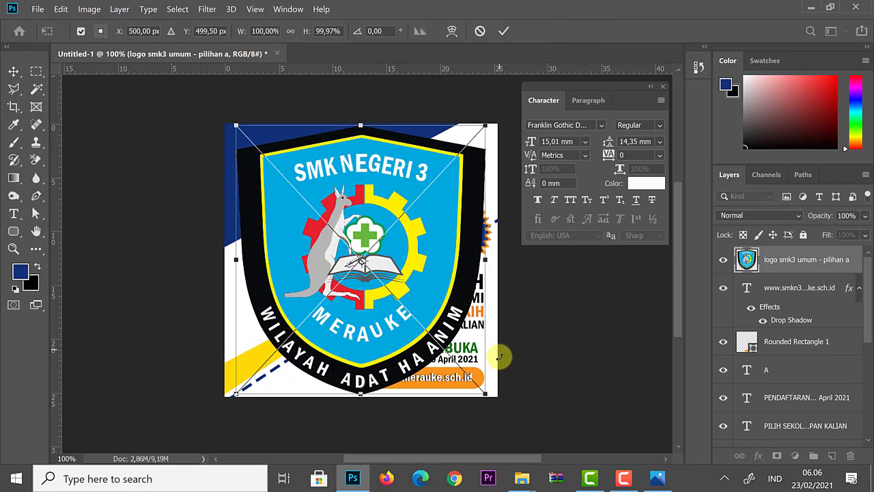
left_click_drag(485, 396, 266, 156)
key("Return")
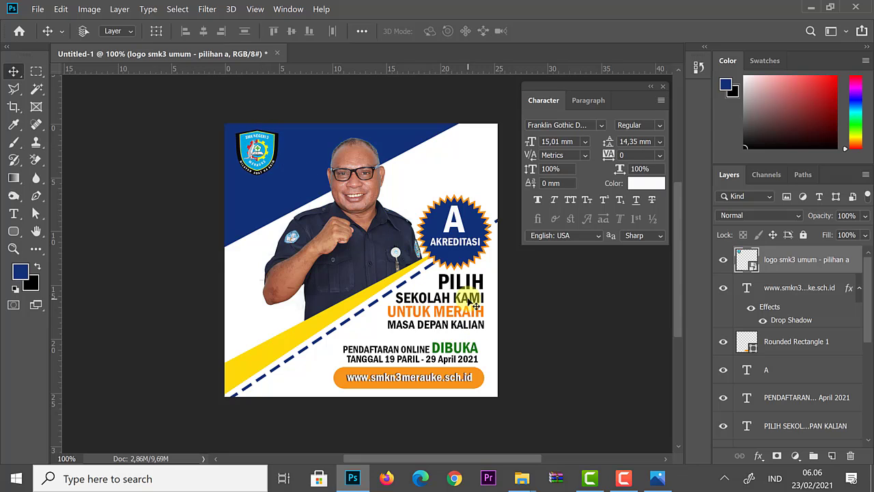
Duplicate the AKREDITASI text and move the copy onto the blue area below the school logo.
right_click(454, 245)
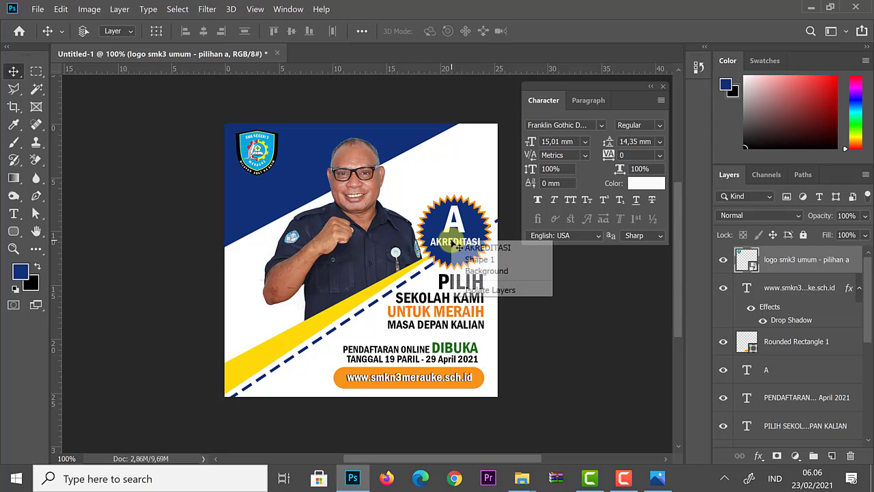
left_click(459, 247)
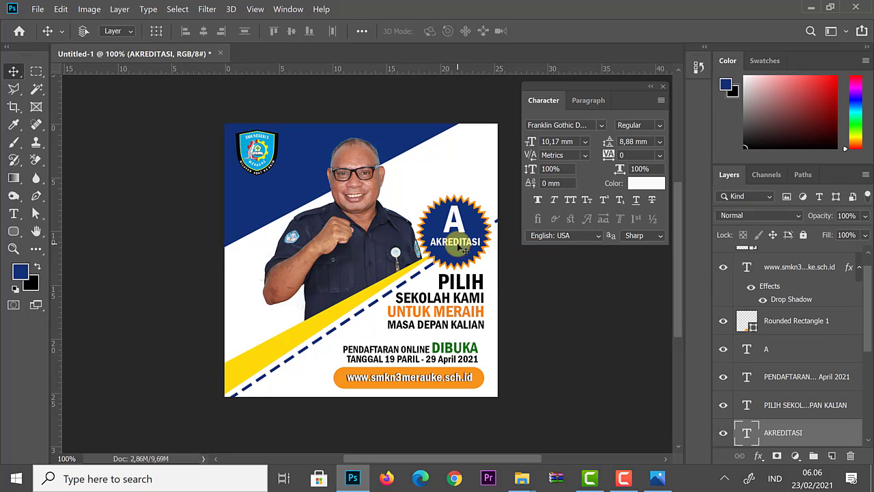
right_click(456, 245)
left_click(466, 251)
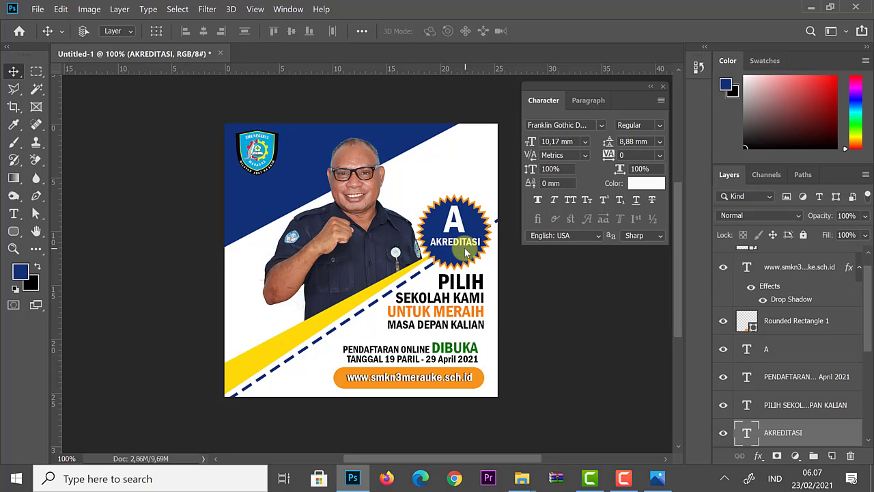
key("ctrl+j")
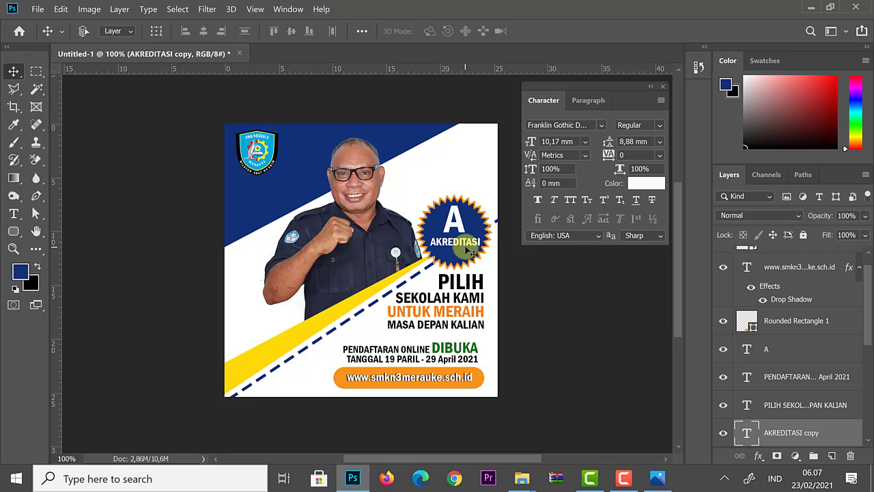
left_click_drag(470, 251, 271, 196)
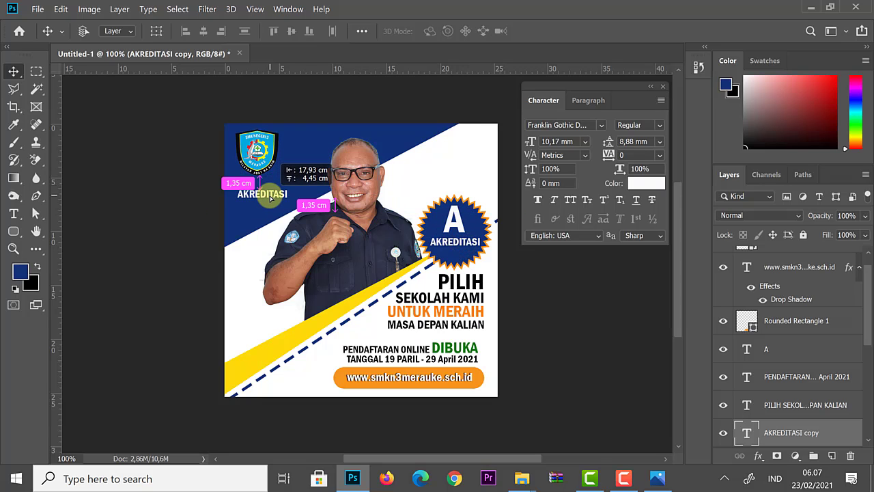
Replace the copied AKREDITASI text with PPDB, SMK NEGERI 3 MERAUKE and TAHUN PELAJARAN 2021/2022 on three lines, and left-align it.
left_click(13, 214)
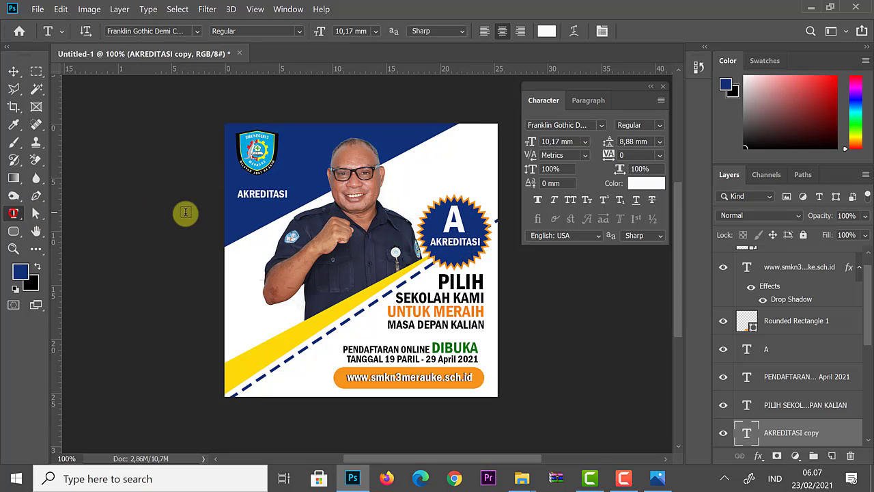
double_click(252, 196)
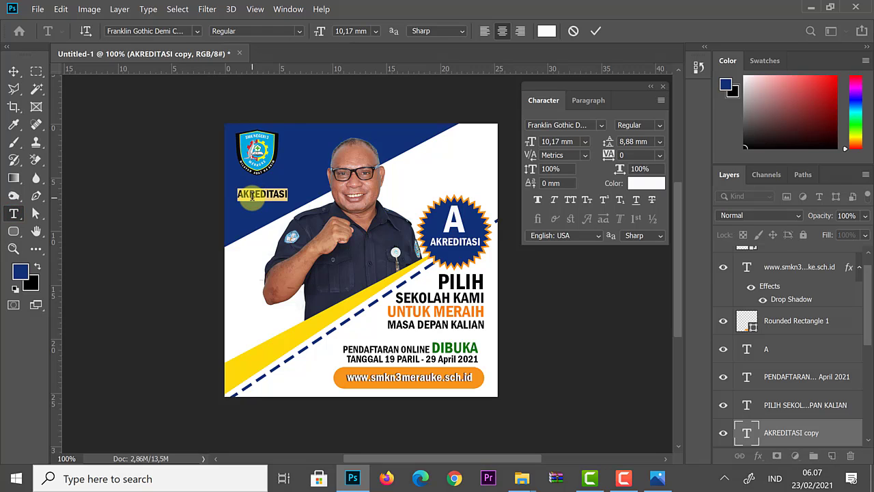
type("pp")
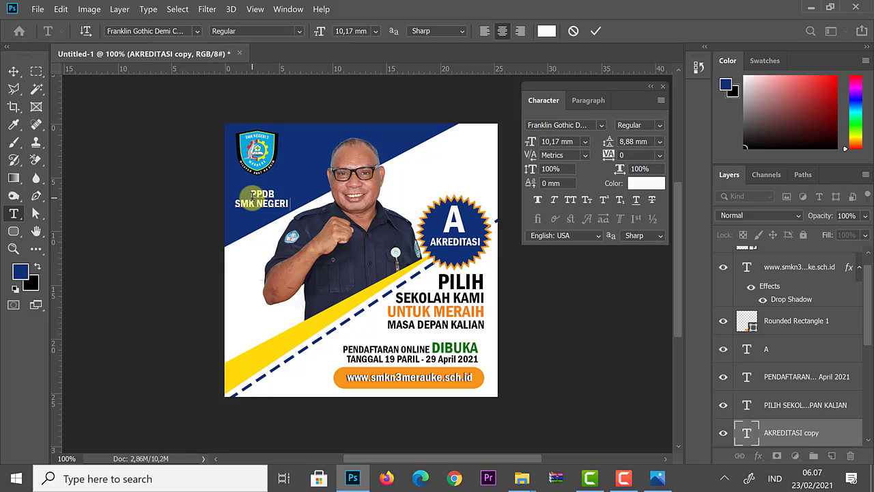
type("ERAUK")
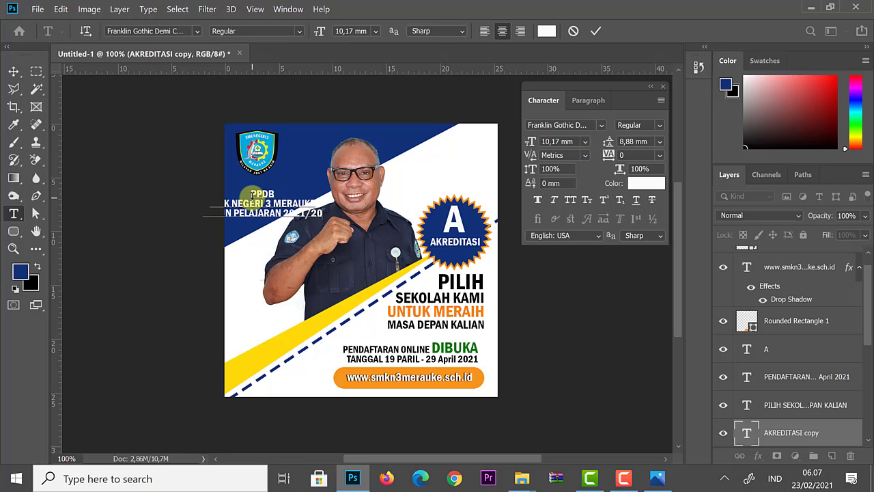
type("22")
key("ctrl+a")
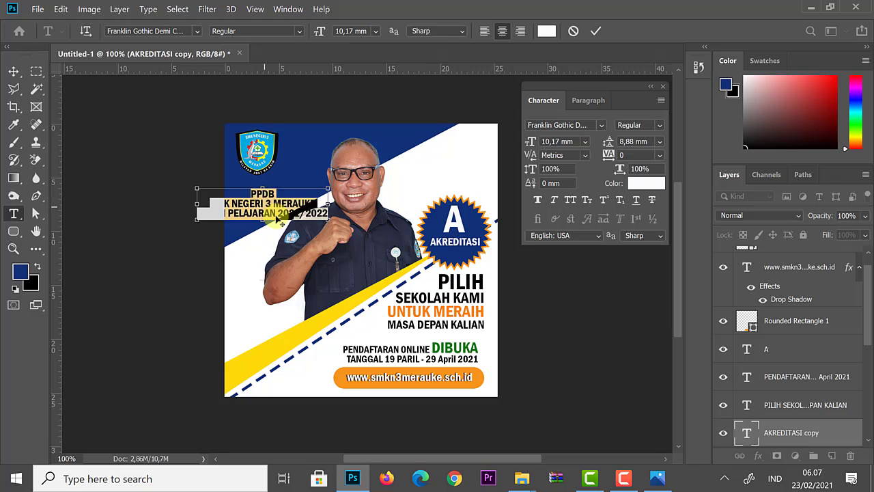
left_click(485, 32)
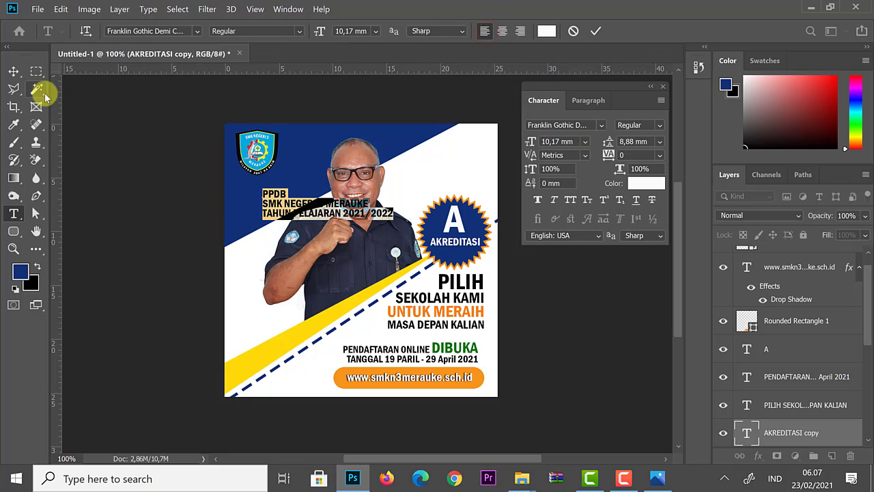
Enlarge the word PPDB to 27,17 mm and move the three-line heading to the poster's left edge below the logo.
left_click(272, 191)
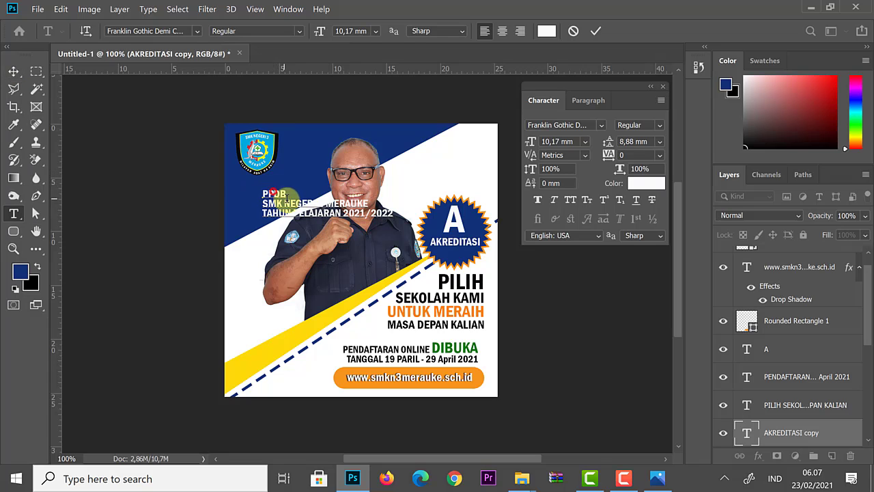
double_click(275, 194)
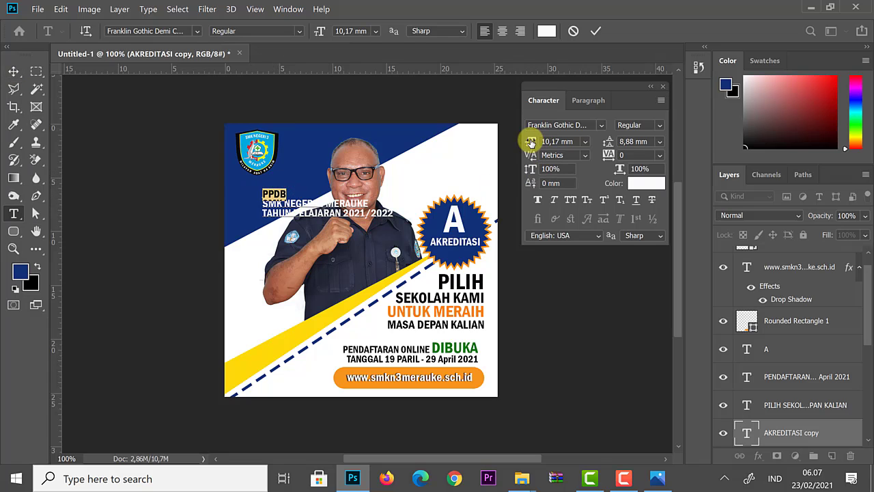
left_click_drag(532, 141, 546, 145)
left_click(13, 72)
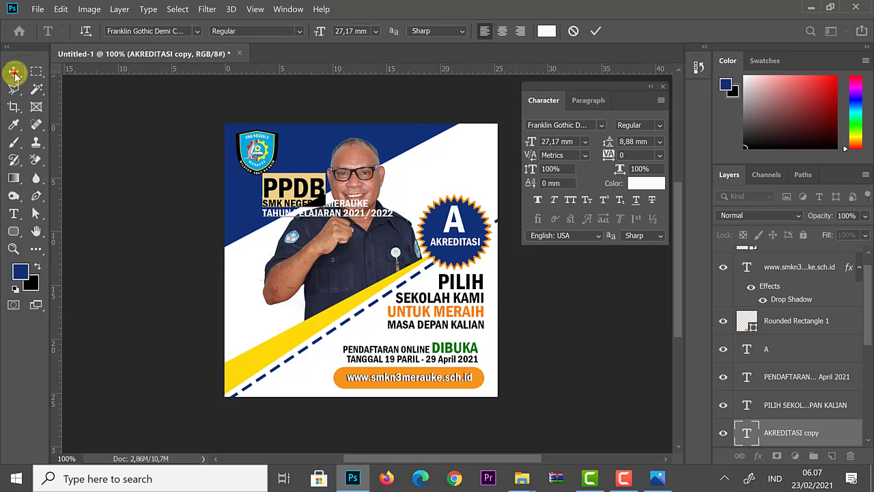
left_click_drag(286, 200, 268, 208)
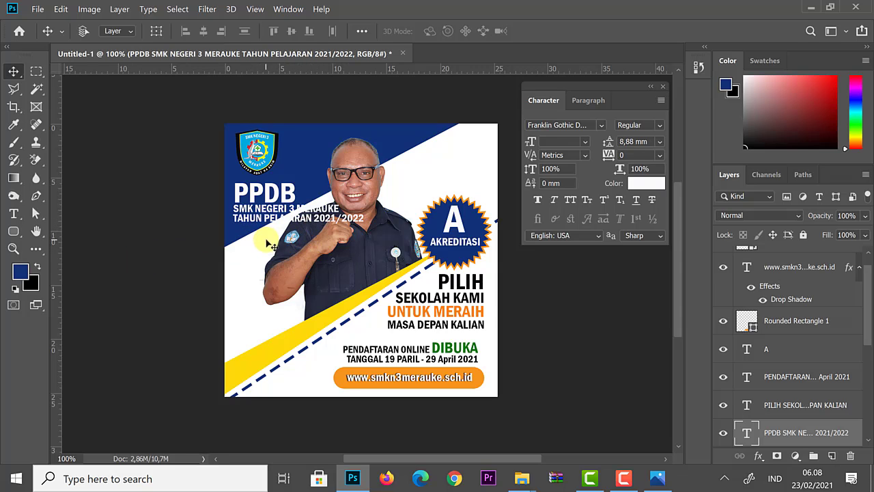
Colour the heading's TAHUN PELAJARAN 2021/2022 line yellow (fcda1f).
left_click(15, 215)
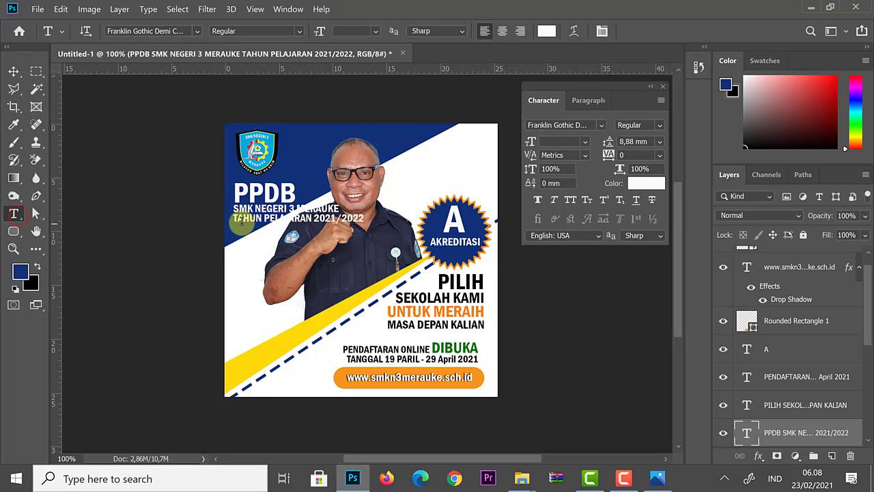
left_click(233, 219)
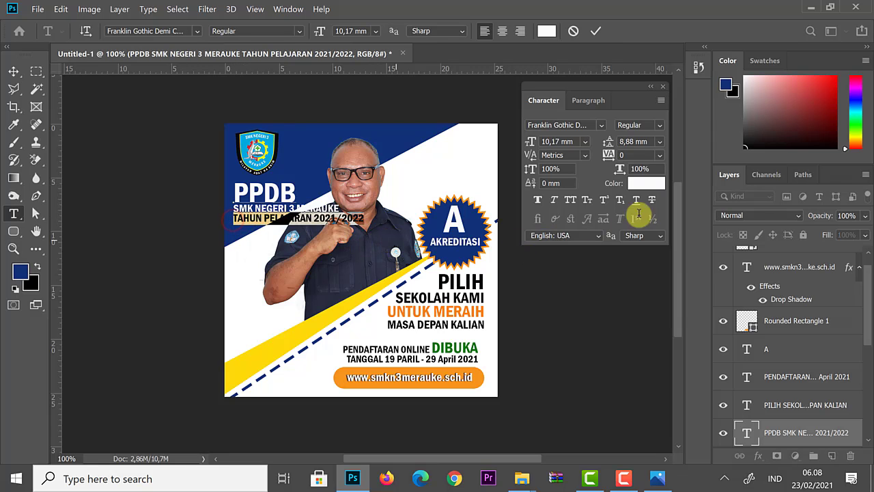
left_click(648, 183)
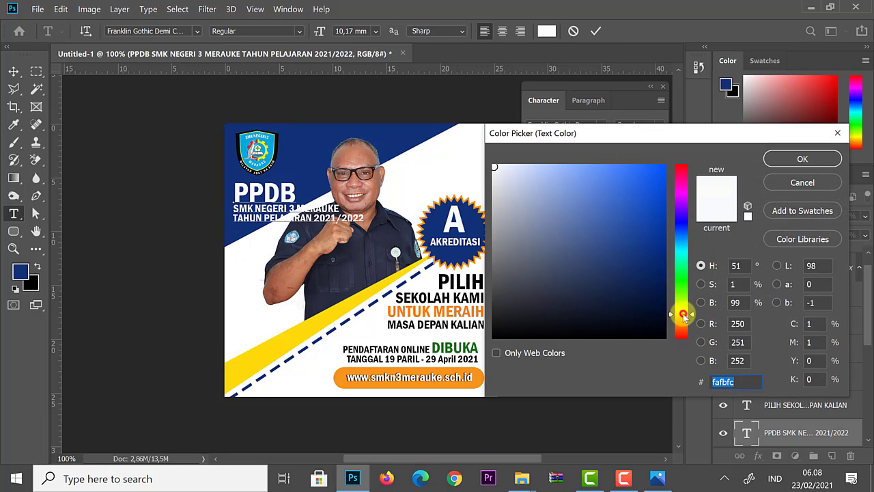
left_click(645, 167)
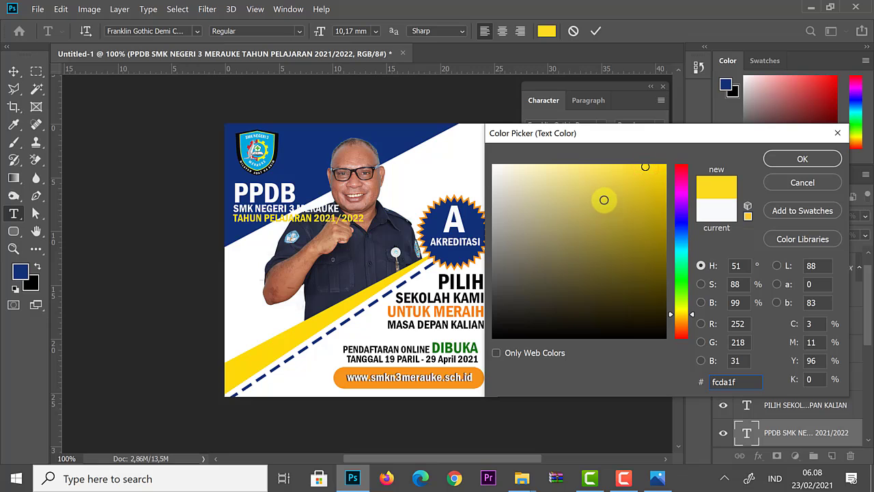
left_click(782, 158)
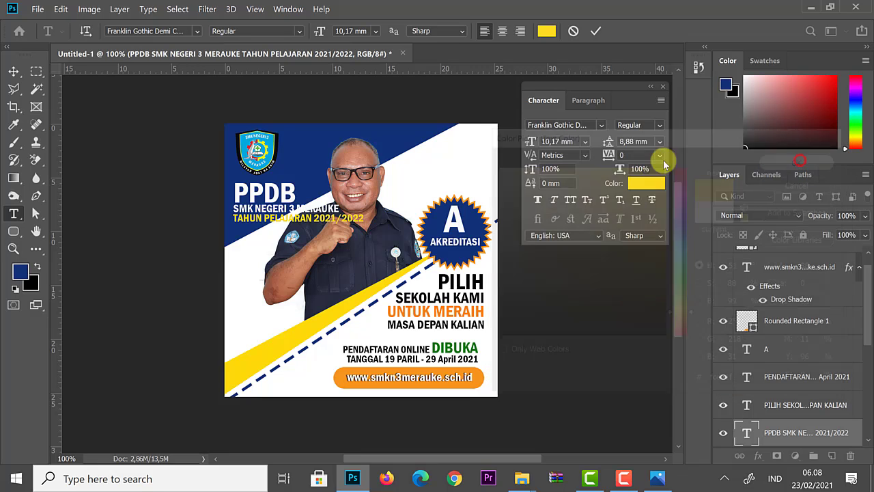
left_click(13, 71)
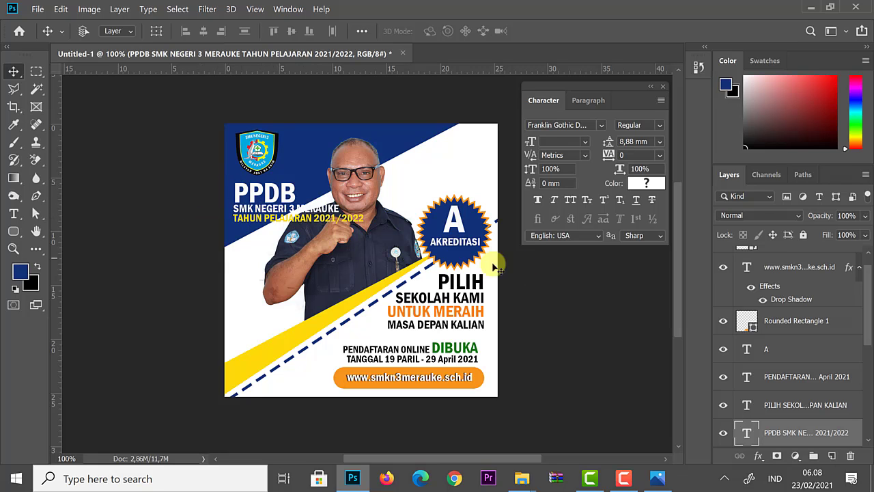
Add a black Drop Shadow to the PPDB heading layer with 100% opacity, 3 px distance and 4 px size.
double_click(857, 428)
left_click_drag(370, 78, 476, 89)
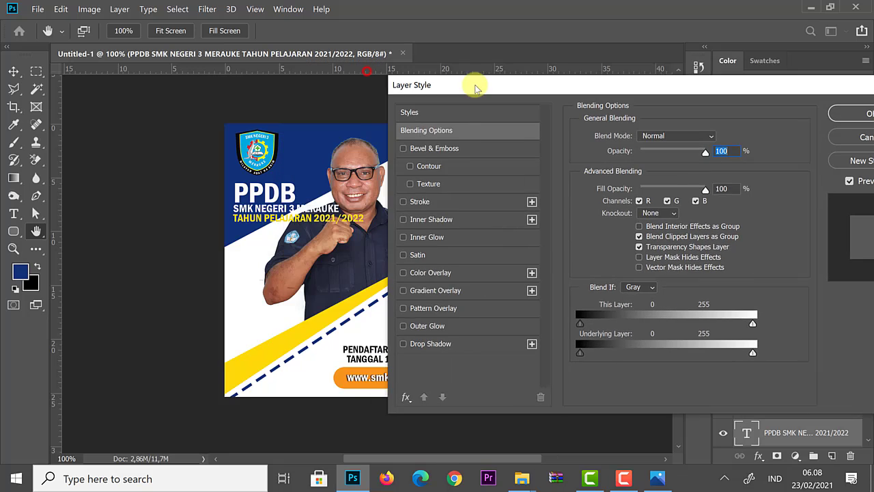
left_click(432, 343)
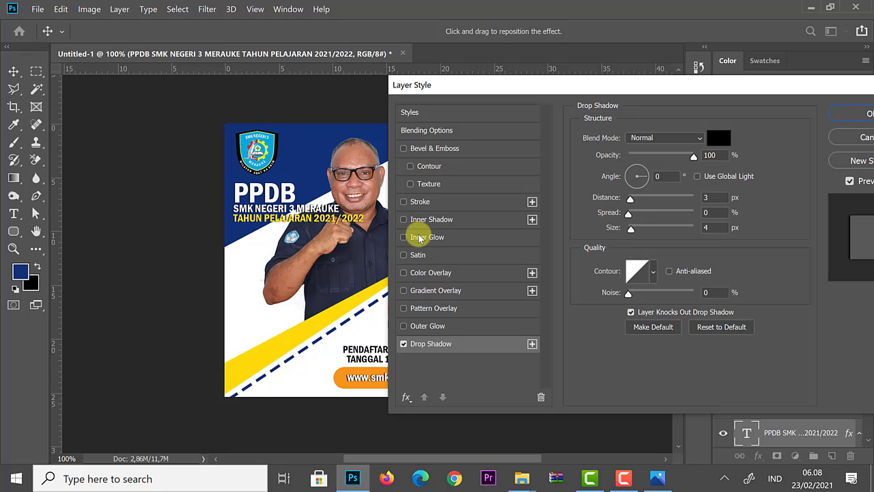
Give the PPDB heading layer a 1 px outside stroke in near-black (060500) and apply the layer style.
left_click(416, 202)
left_click(608, 236)
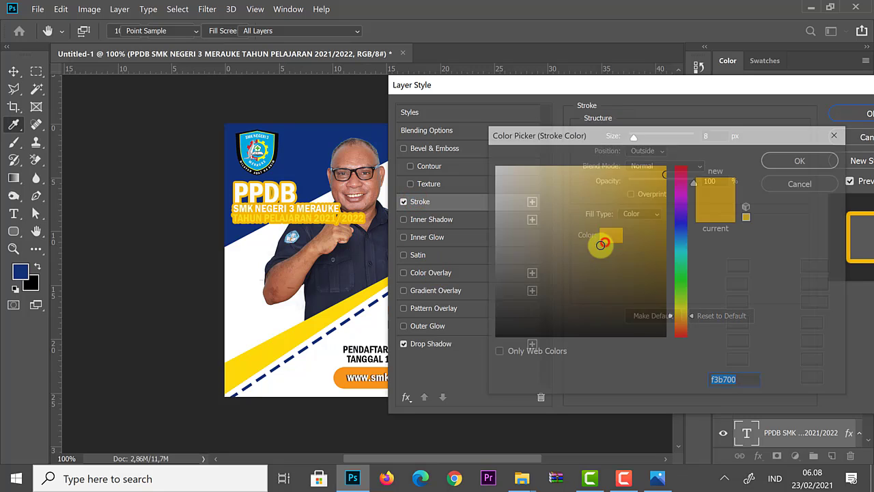
left_click(667, 335)
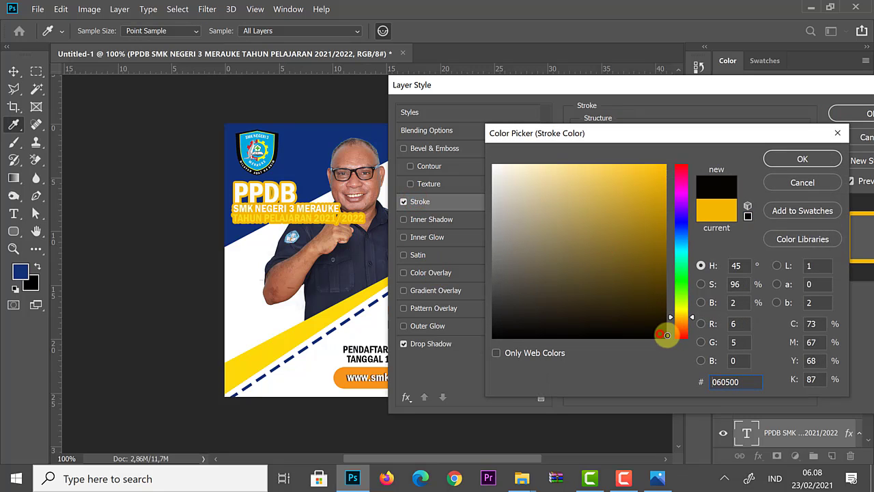
left_click(761, 160)
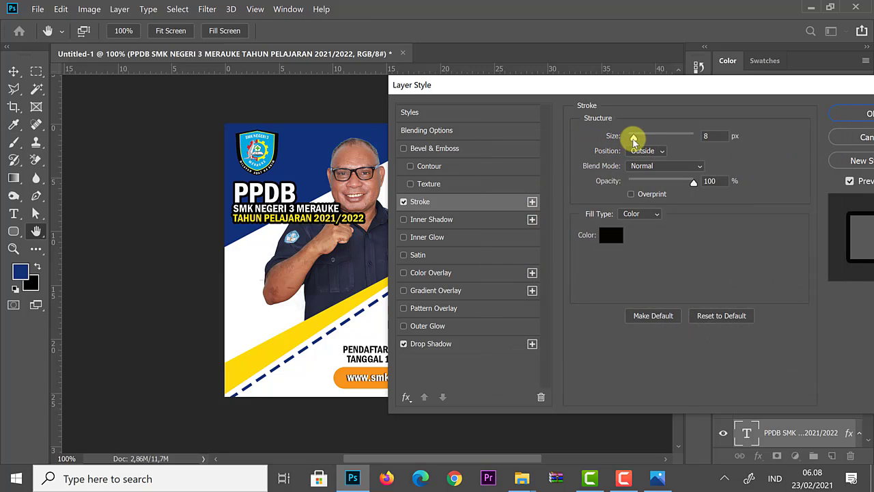
left_click_drag(634, 140, 629, 140)
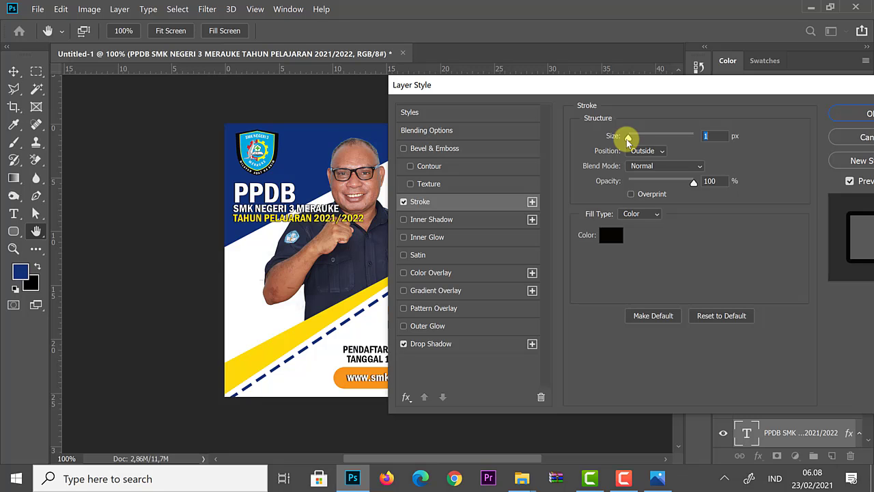
left_click_drag(566, 83, 512, 103)
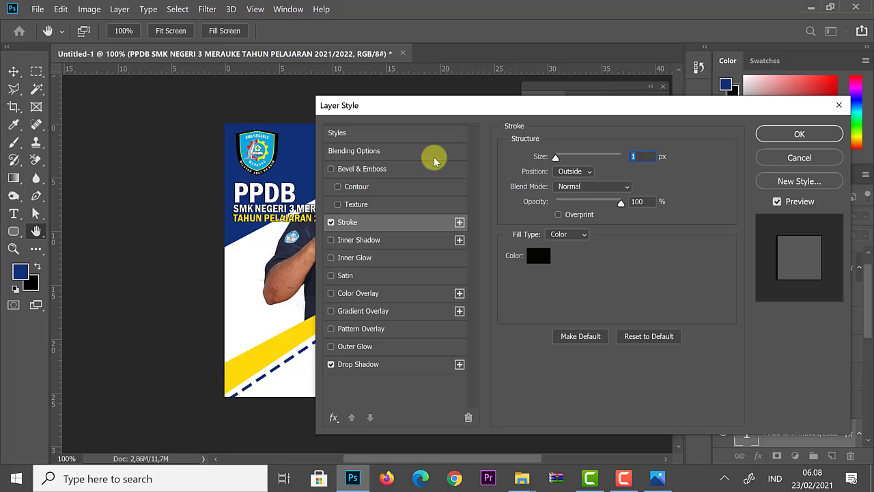
left_click(806, 134)
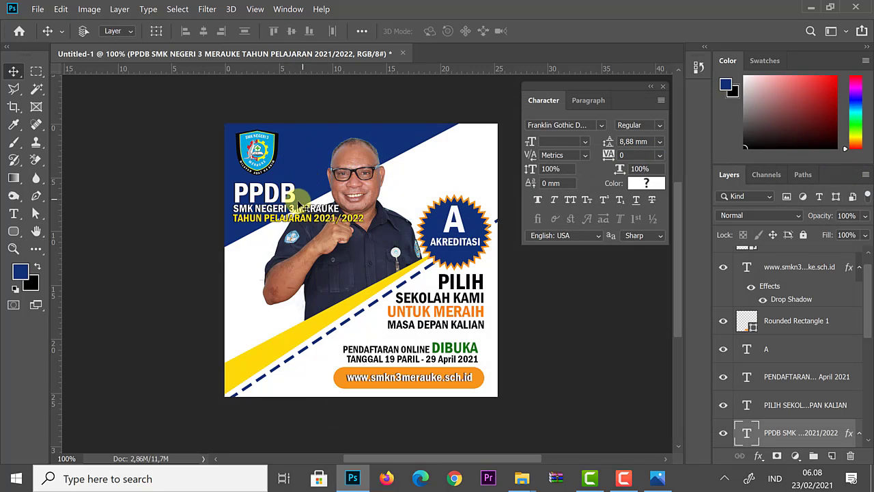
Scale the whole PPDB heading block up slightly, keeping its upper-left corner in place.
key("ctrl+t")
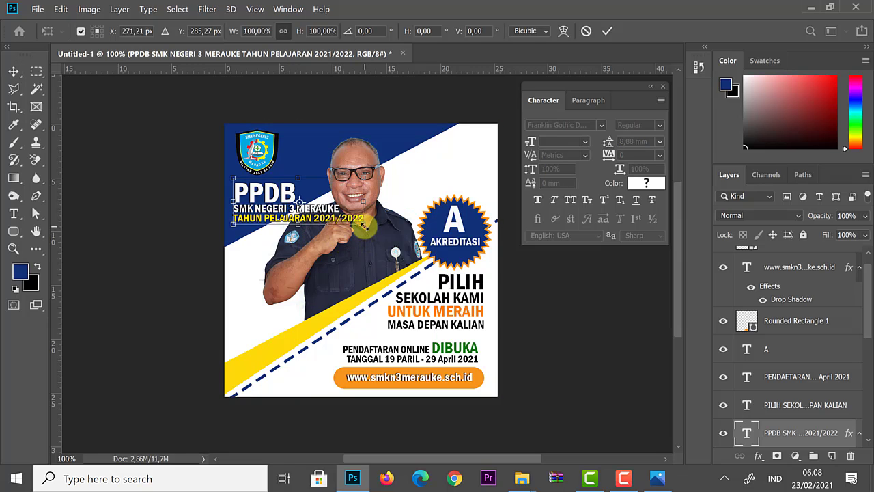
left_click_drag(363, 224, 373, 233)
key("Return")
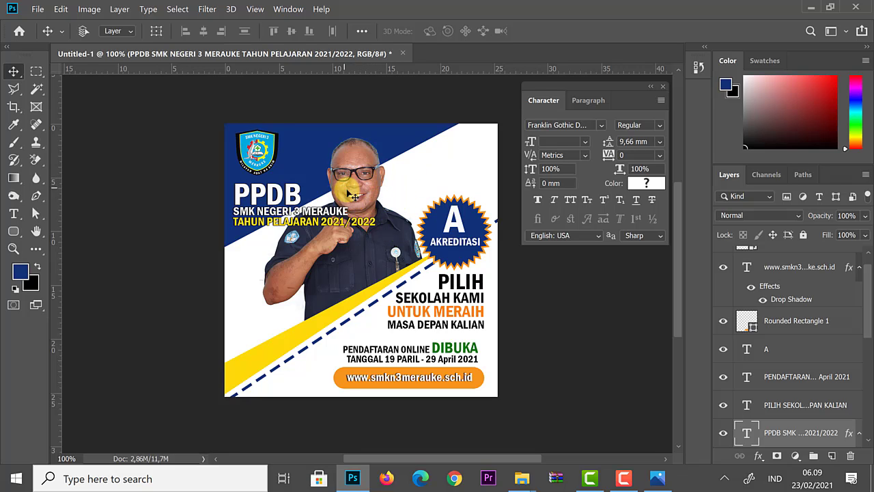
Place —Pngtree—seamless hand drawn doodle back_3618322.png from Downloads as embedded just above the Background layer, scaled to 9,09% in the poster's upper-left quarter.
right_click(450, 158)
left_click(481, 160)
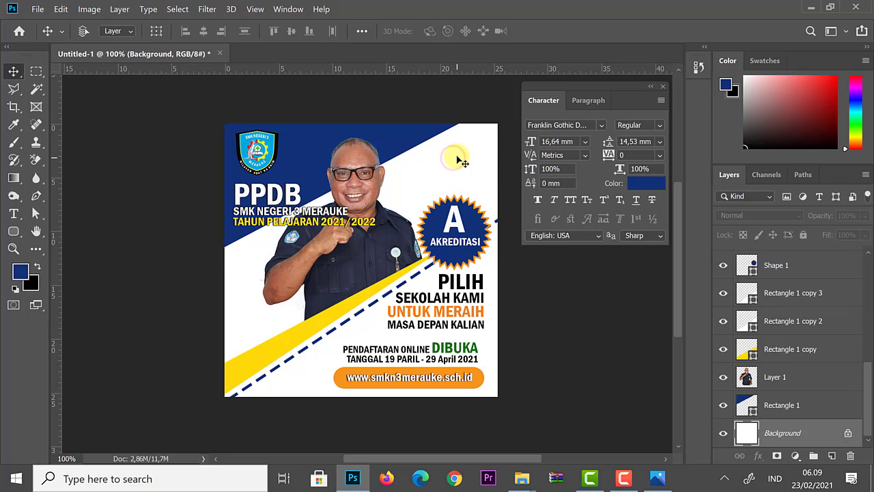
right_click(459, 154)
left_click(467, 159)
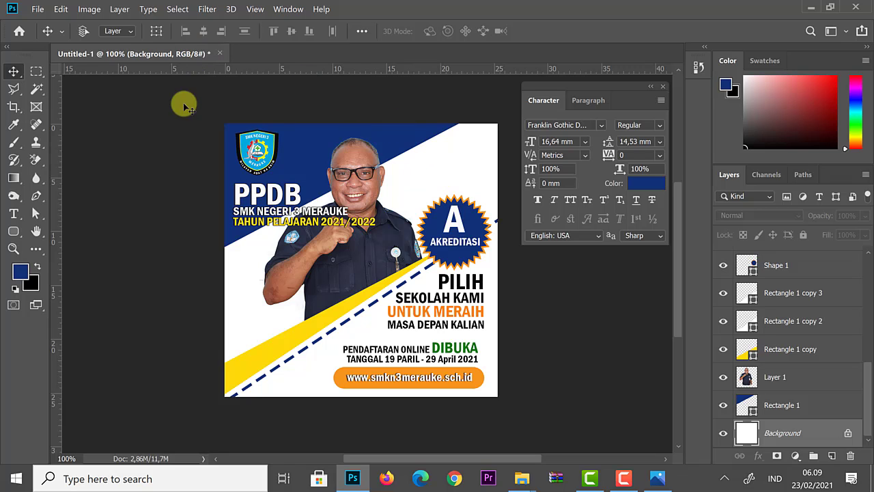
left_click(36, 11)
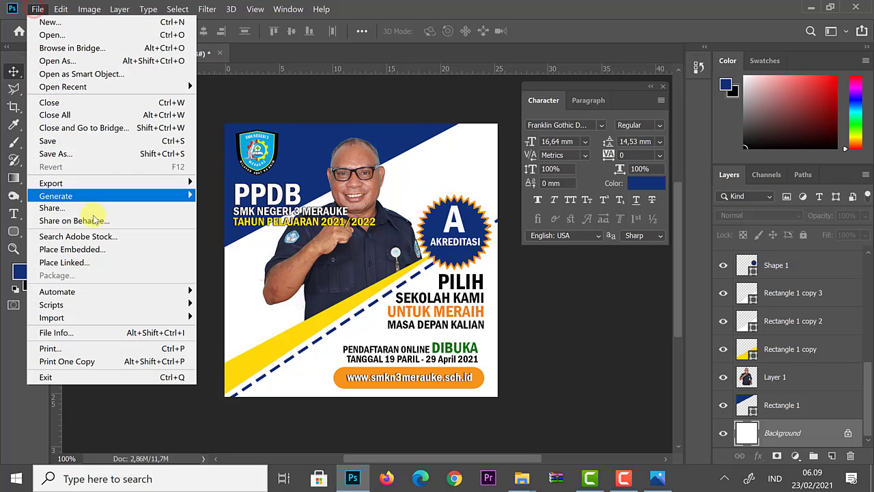
left_click(99, 250)
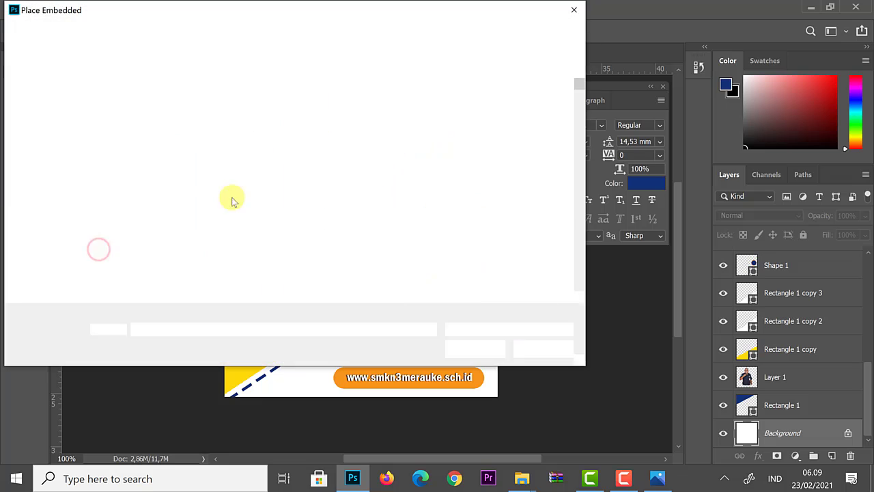
left_click(68, 217)
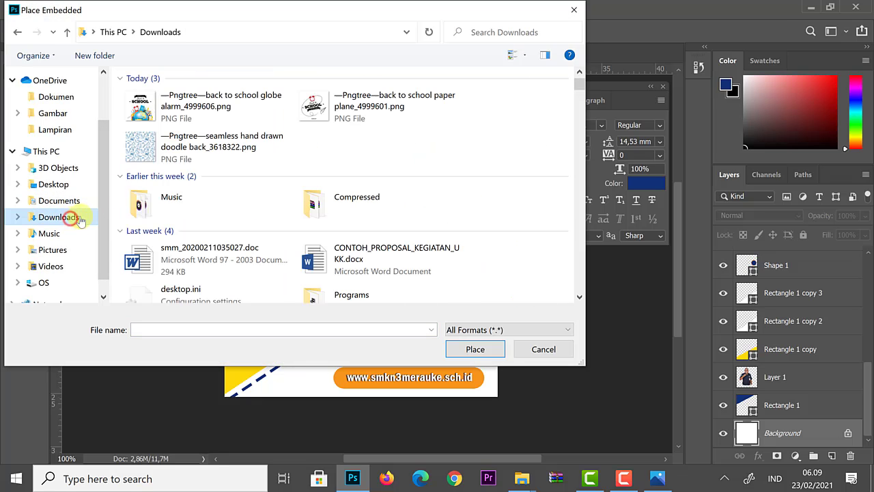
left_click(188, 156)
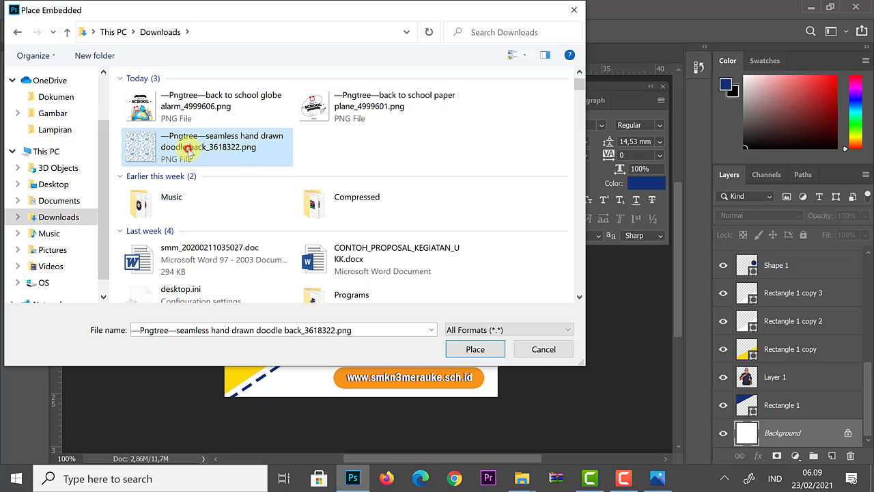
left_click(475, 349)
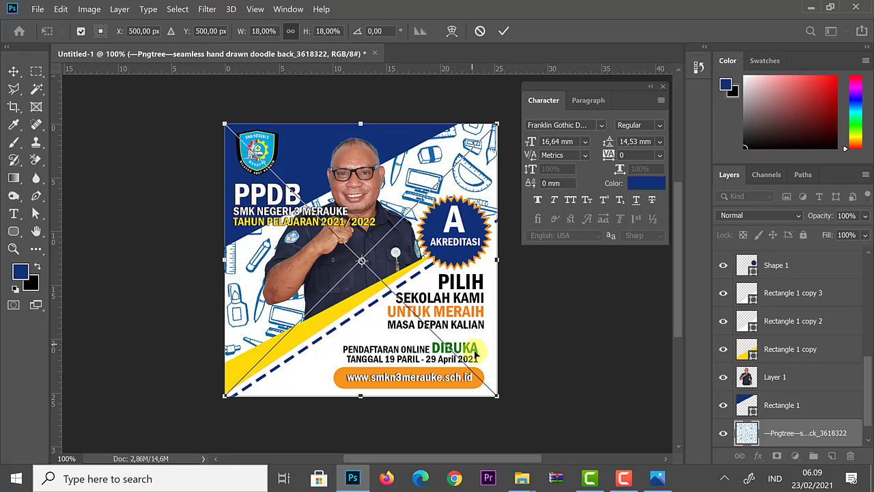
left_click_drag(487, 391, 360, 263)
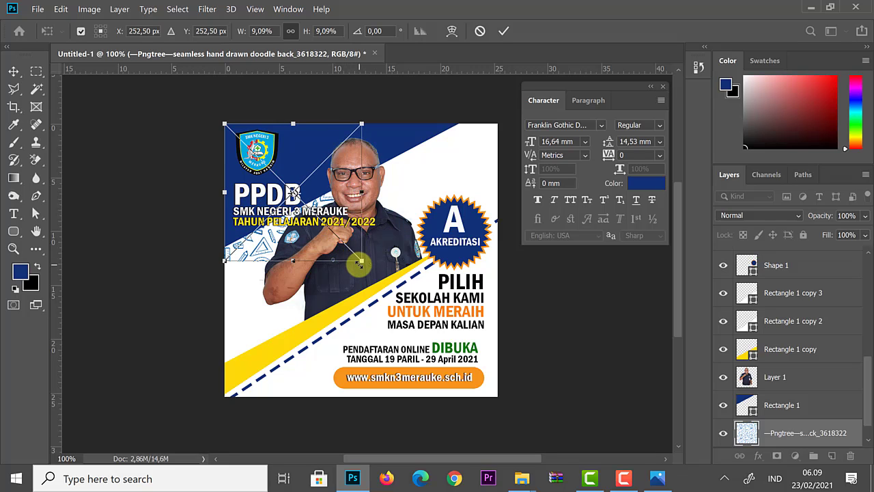
key("Return")
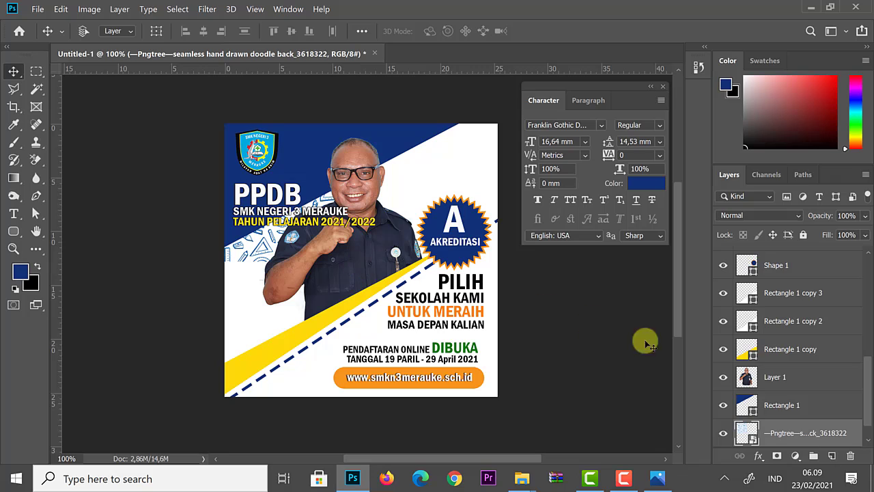
Move the doodle pattern layer to the very top of the layer stack, above the school logo layer.
mouse_move(775, 420)
left_mouse_down()
mouse_move(781, 428)
mouse_move(751, 351)
mouse_move(743, 258)
left_mouse_up()
scroll(748, 270, "up", 4)
scroll(753, 282, "down", 1)
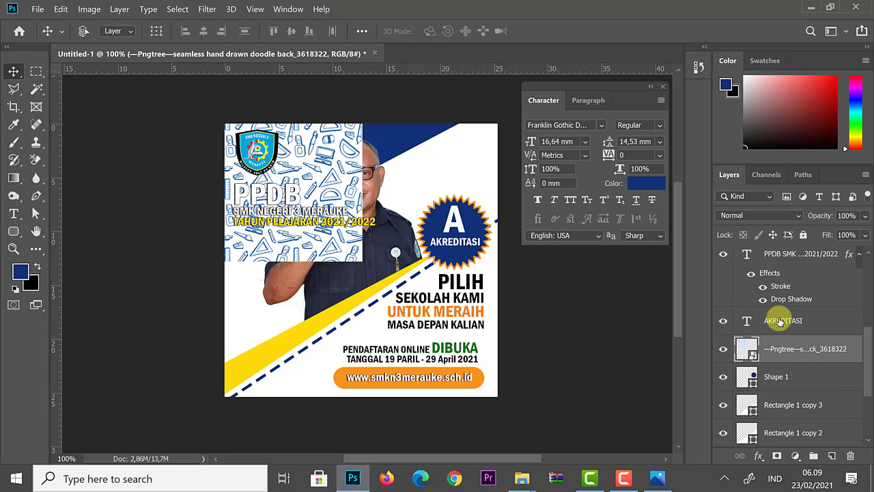
scroll(784, 333, "up", 2)
scroll(785, 343, "up", 1)
mouse_move(800, 435)
left_mouse_down()
mouse_move(767, 239)
mouse_move(765, 250)
left_mouse_up()
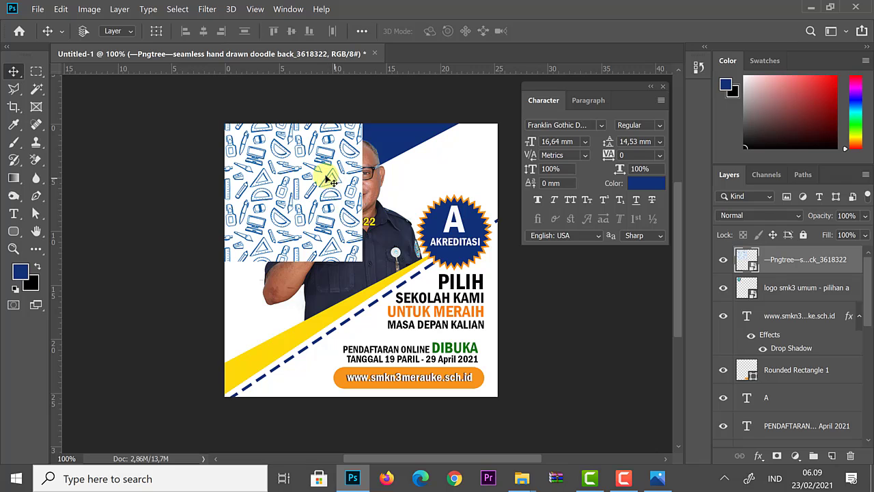
Duplicate the doodle pattern and place the copy beside the original so the pattern spans the poster's upper half, checking each layer's visibility.
key("ctrl+j")
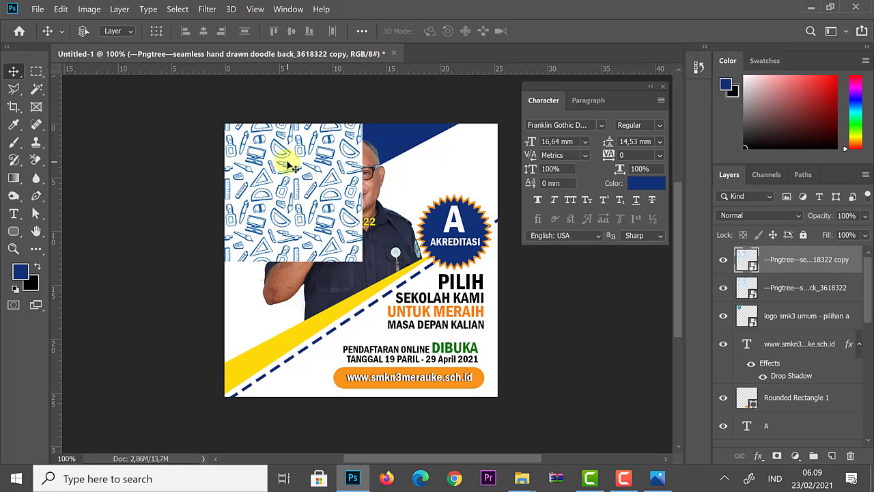
mouse_move(318, 164)
left_mouse_down()
mouse_move(416, 185)
mouse_move(419, 144)
mouse_move(431, 176)
left_mouse_up()
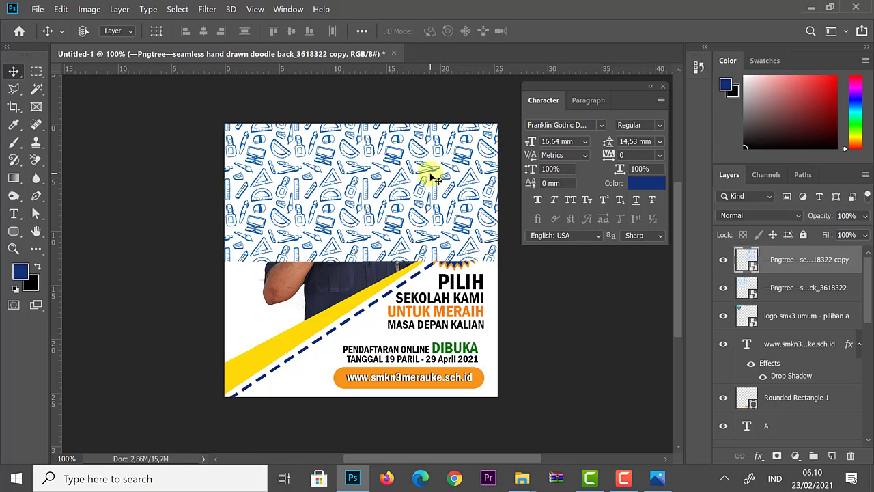
left_click(723, 289)
left_click(723, 288)
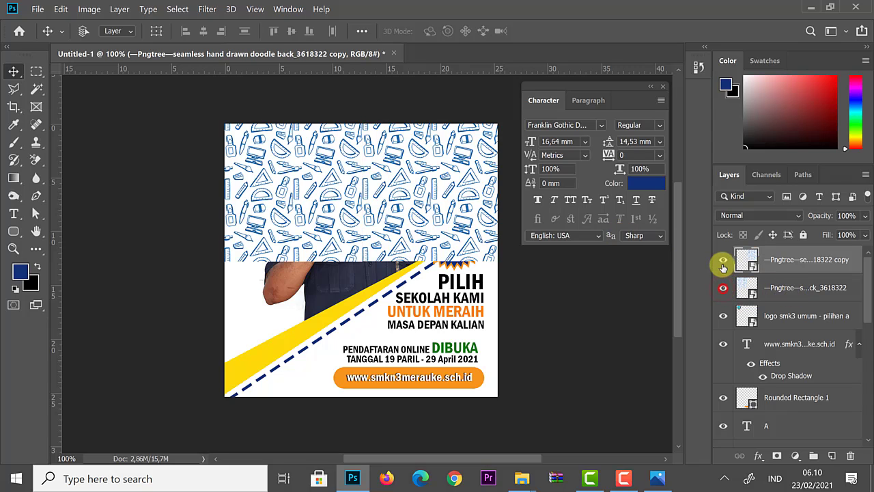
left_click(724, 260)
left_click(723, 259)
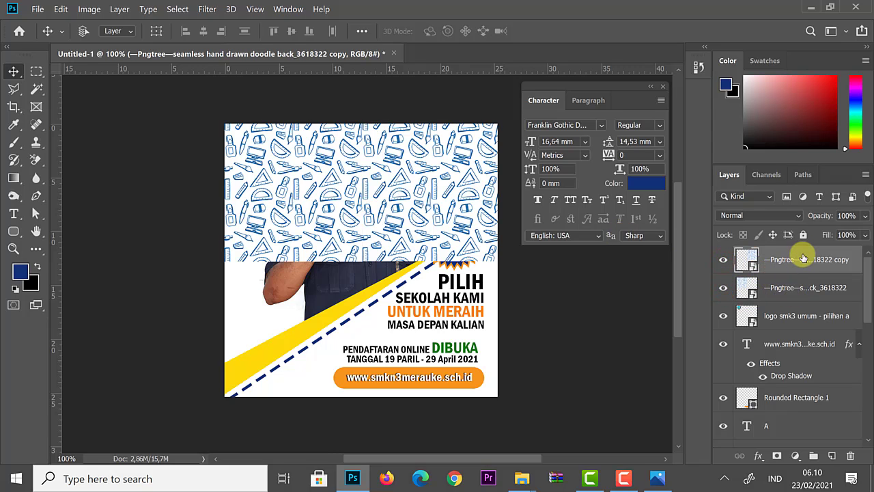
Merge the two side-by-side doodle layers into one strip layer and check it by toggling its visibility.
left_click(807, 287, "shift")
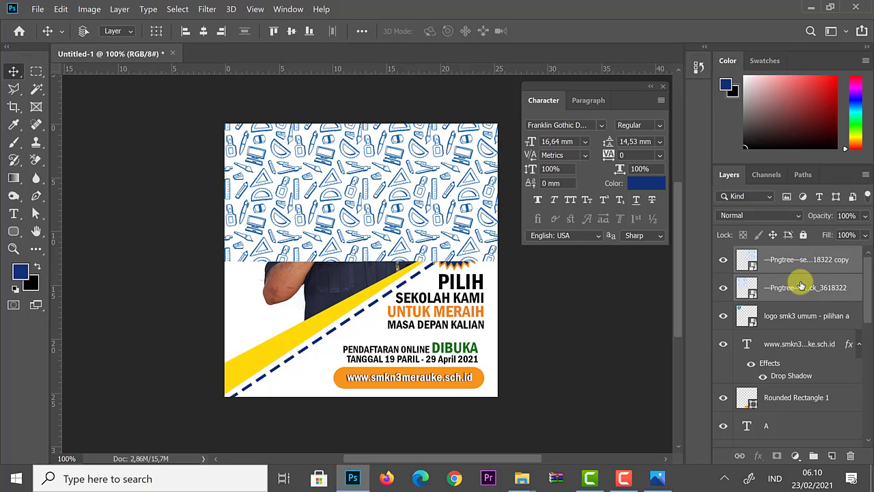
key("ctrl+e")
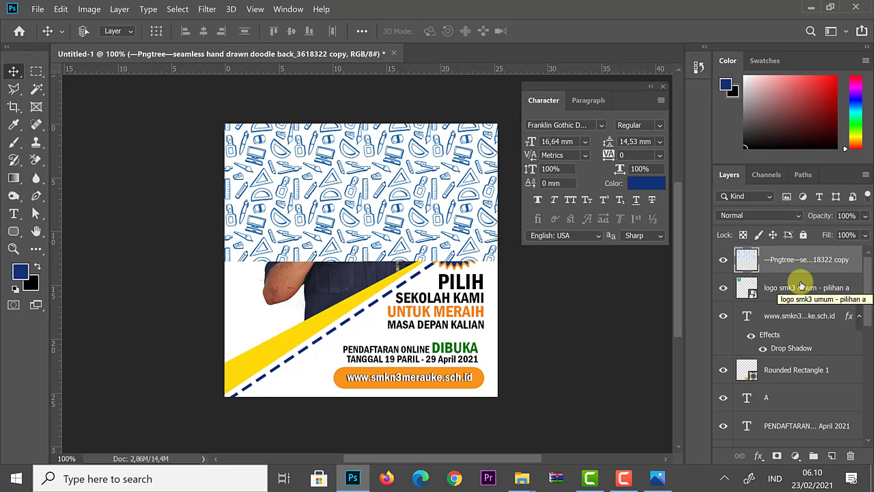
left_click(724, 263)
left_click(724, 263)
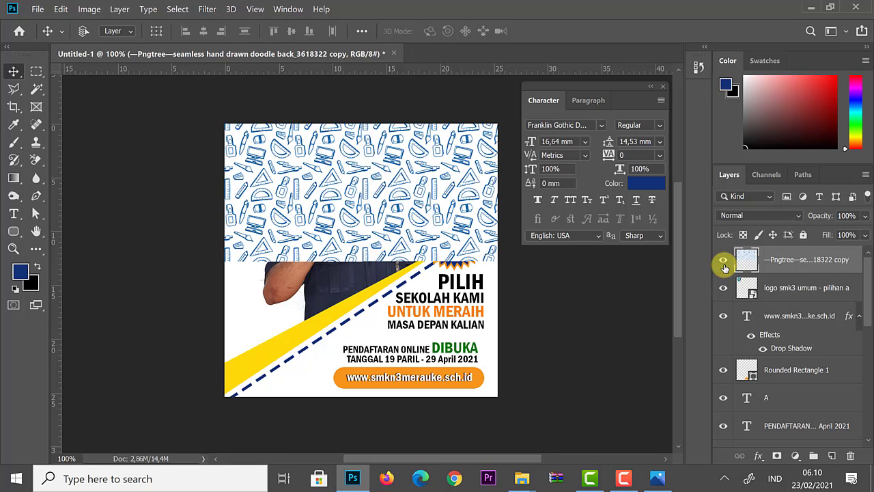
Duplicate the merged doodle strip and move the copy straight down to cover the poster's lower half, checking both layers' visibility.
key("ctrl+j")
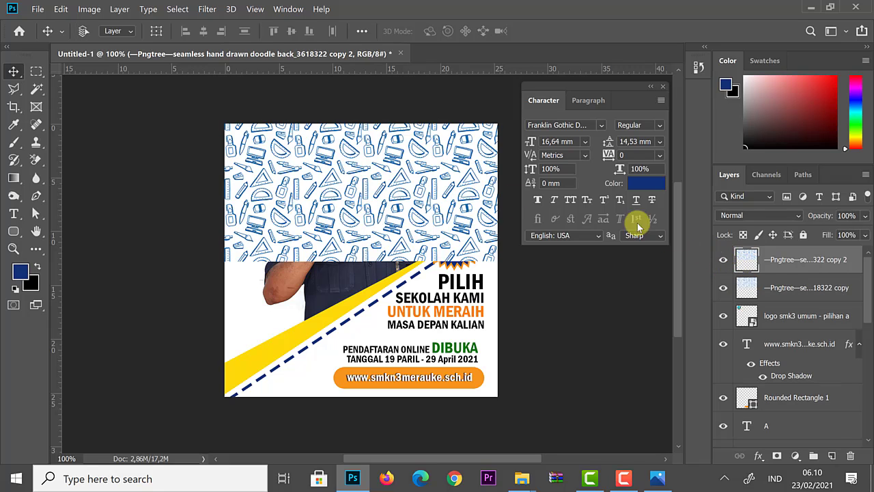
left_click_drag(393, 176, 392, 307)
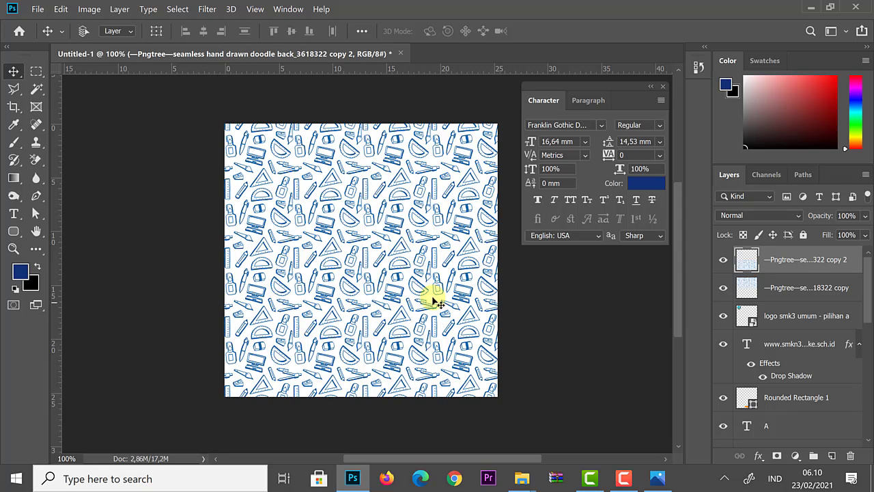
left_click(723, 260)
left_click(723, 260)
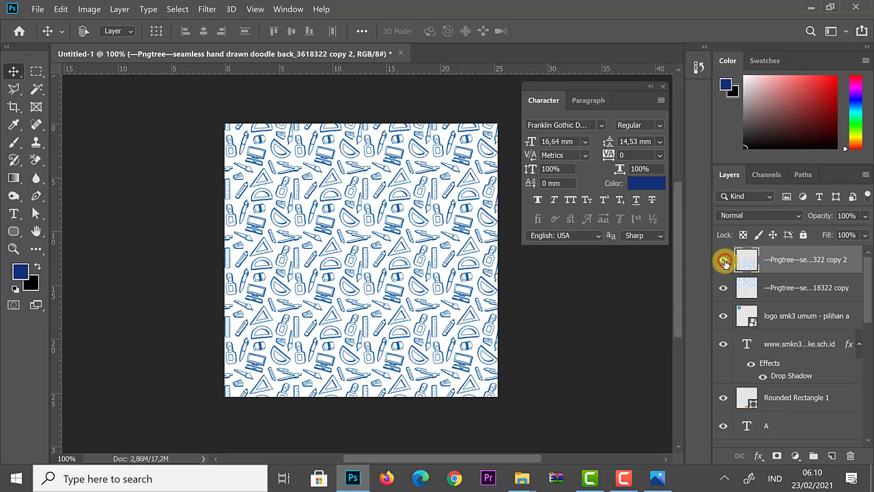
left_click(724, 288)
left_click(723, 288)
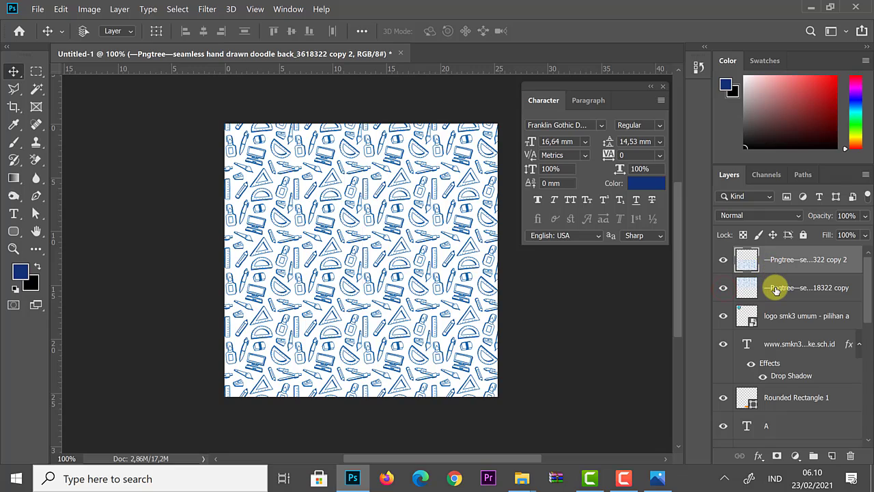
Merge the two doodle strips into one full-poster pattern layer and move it down the stack to just above Background.
left_click(775, 287, "shift")
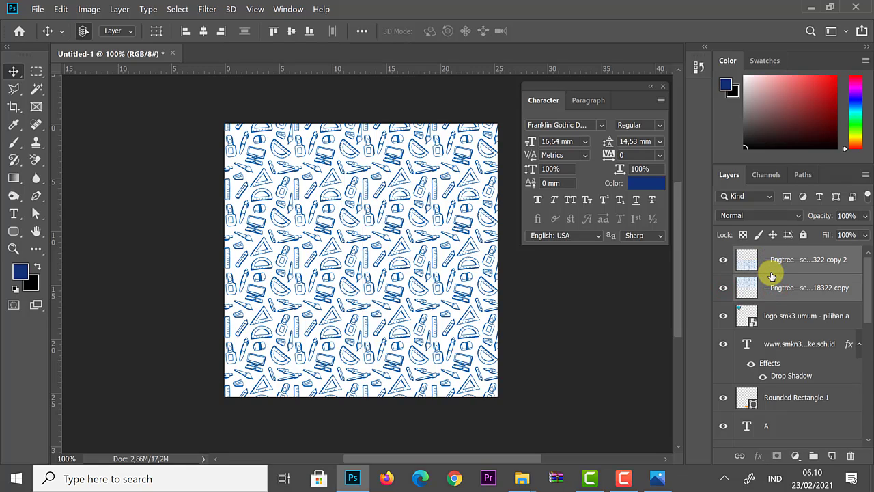
key("ctrl+e")
scroll(771, 273, "down", 1)
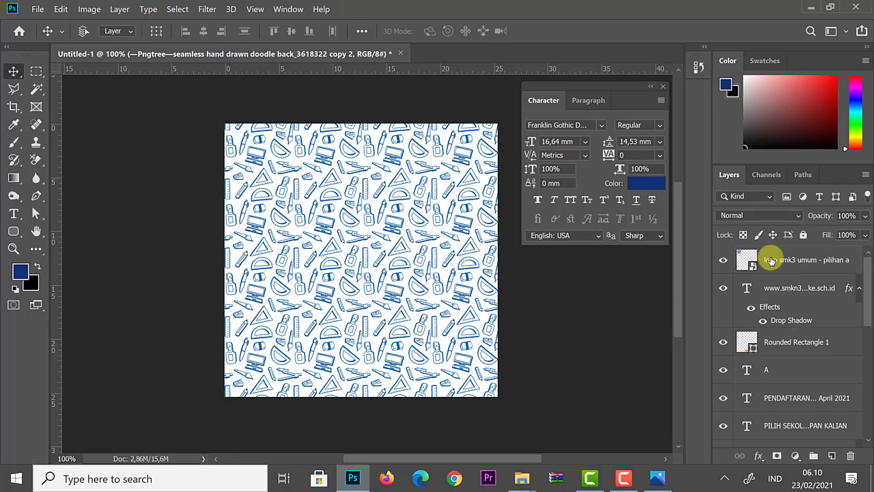
scroll(771, 258, "up", 1)
left_click_drag(773, 266, 742, 416)
left_click_drag(777, 341, 772, 407)
left_click_drag(765, 287, 792, 416)
left_click_drag(781, 307, 796, 409)
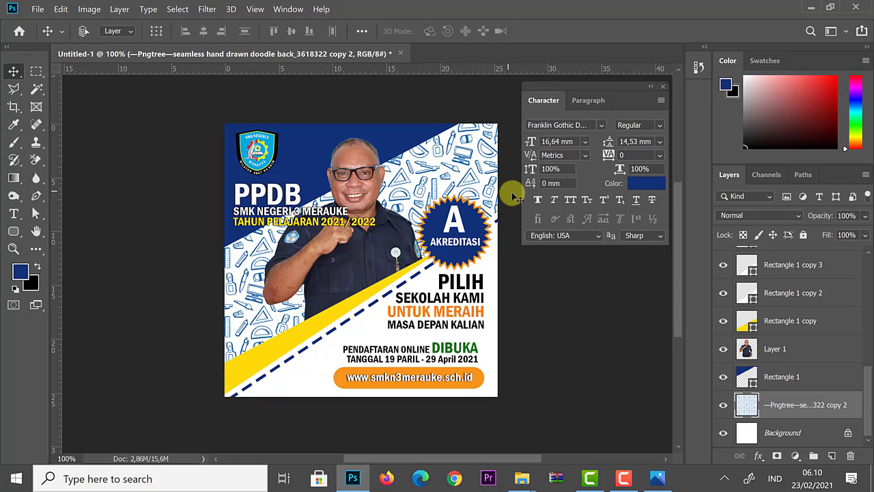
Lower the doodle pattern layer's opacity to 49%.
left_click(864, 215)
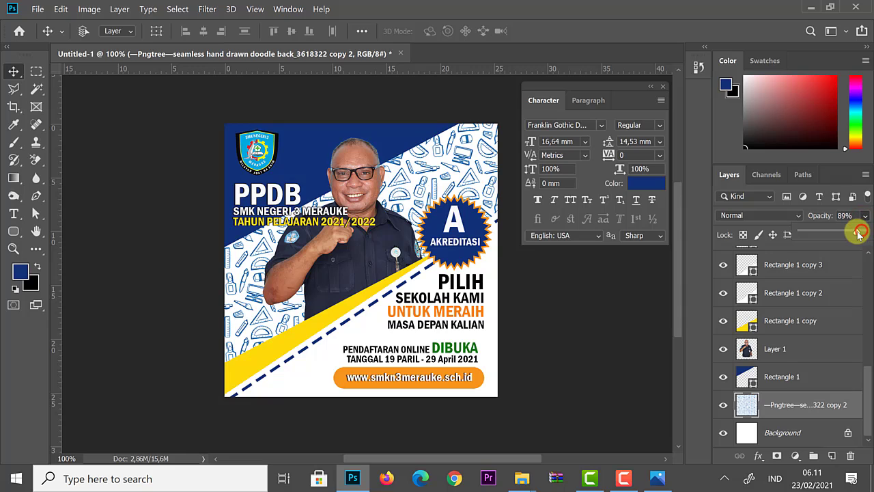
left_click_drag(857, 234, 850, 234)
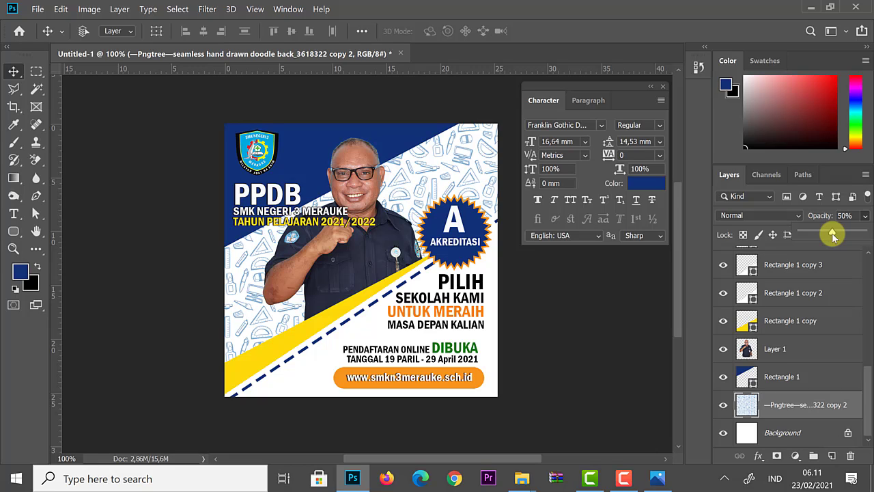
left_click(400, 112)
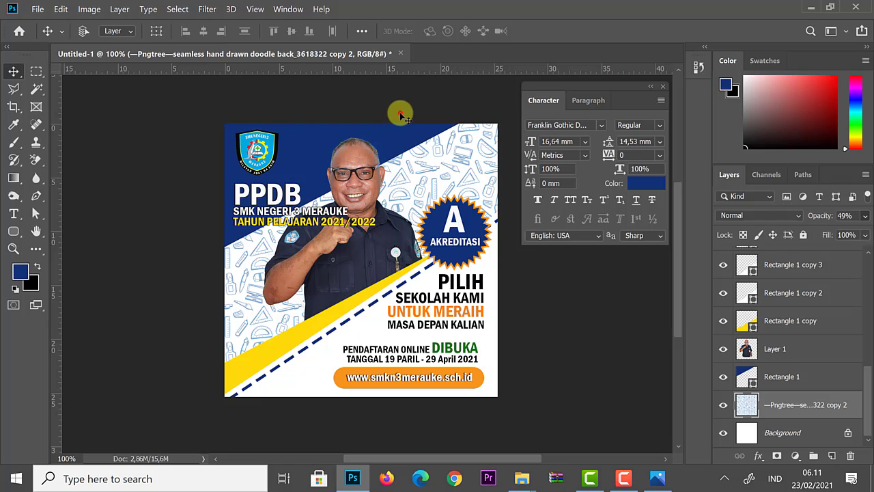
Place —Pngtree—back to school paper plane_4999601.png from Downloads as embedded and move it to the poster's upper-right corner, above the AKREDITASI badge.
left_click(35, 9)
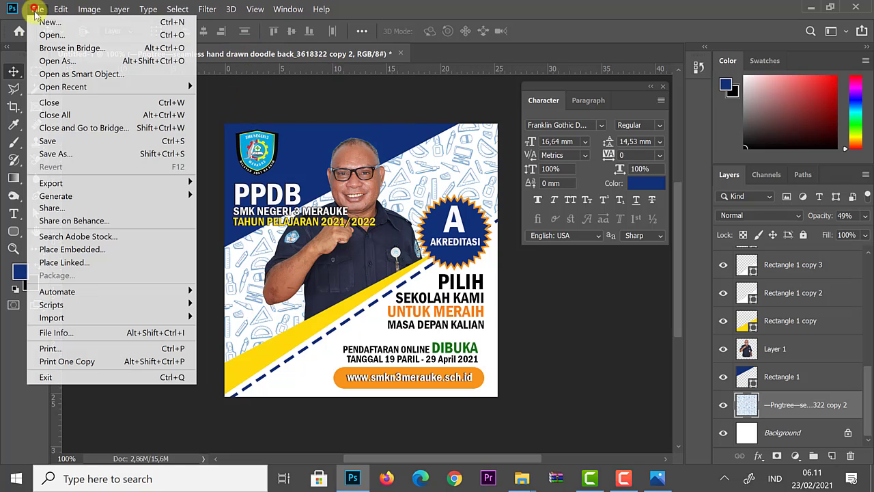
left_click(82, 249)
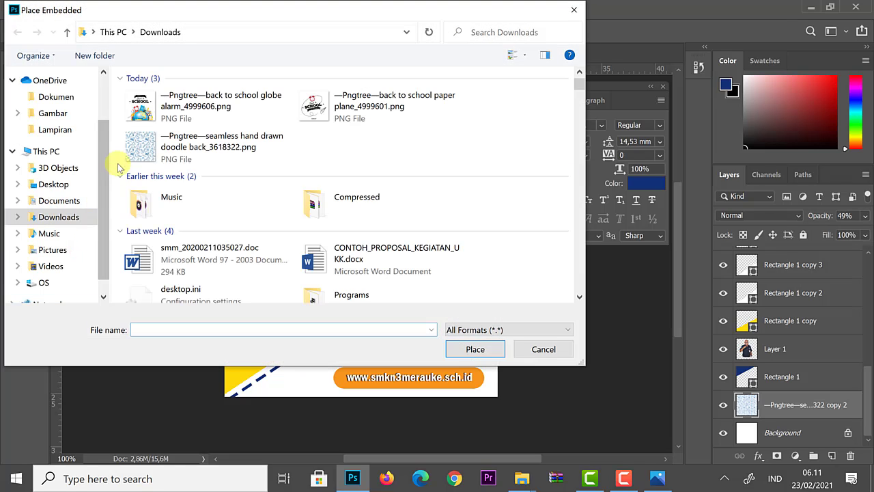
left_click(321, 113)
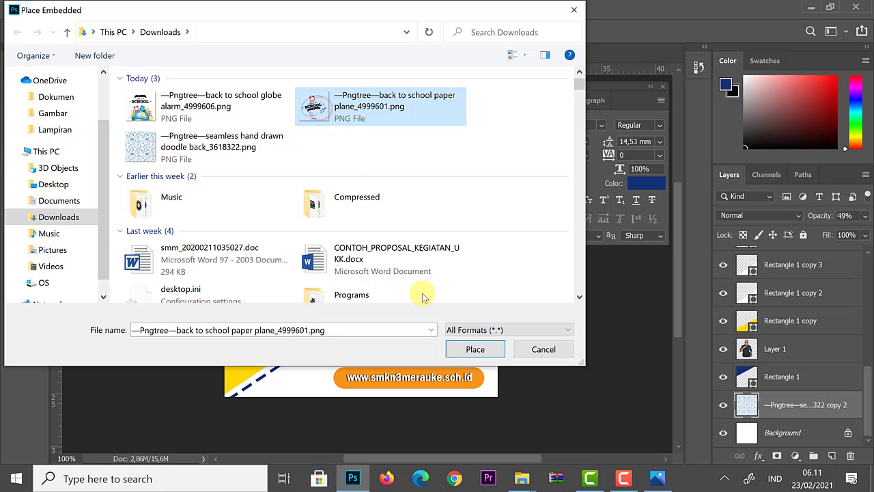
left_click(469, 348)
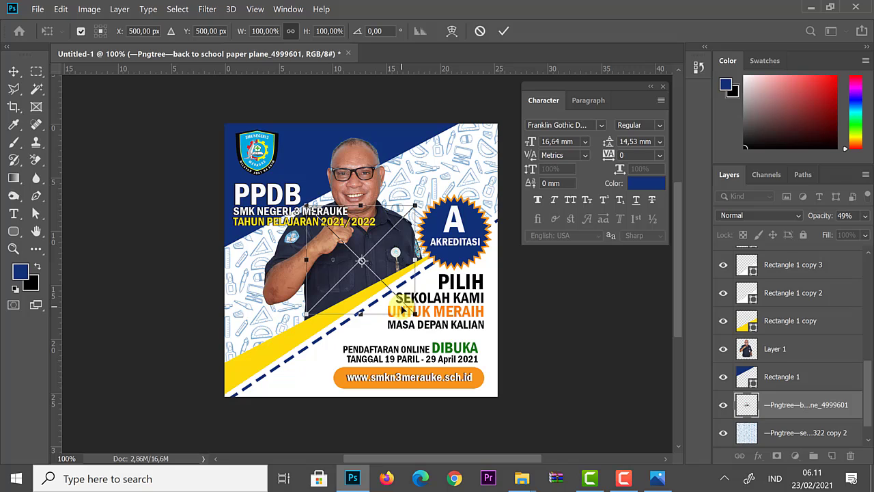
key("Return")
left_click_drag(404, 311, 471, 204)
key("ctrl")
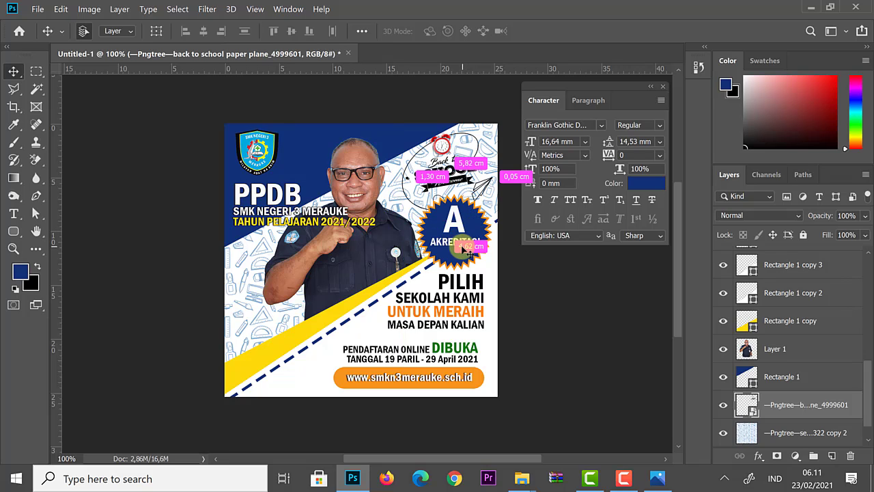
Scale the Back to School artwork to 83,75% and shift it slightly left so it sits above the AKREDITASI badge.
key("ctrl+t")
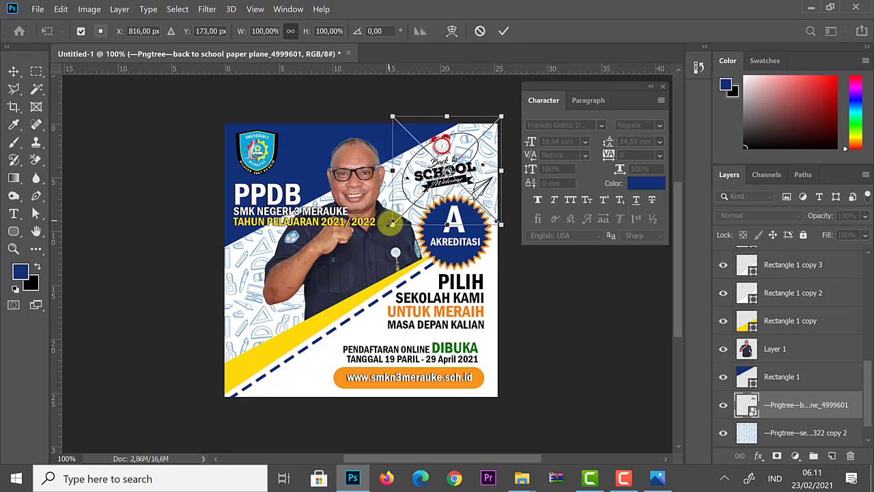
left_click_drag(394, 223, 410, 206)
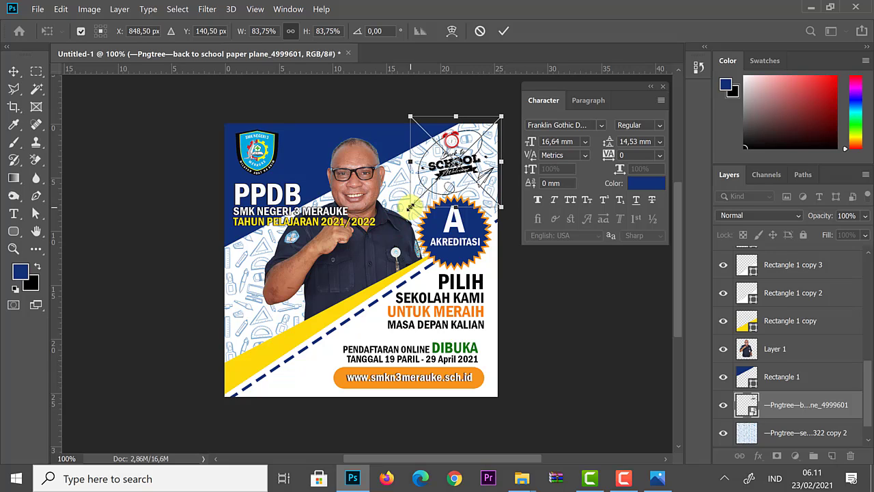
key("Return")
left_click_drag(462, 176, 449, 178)
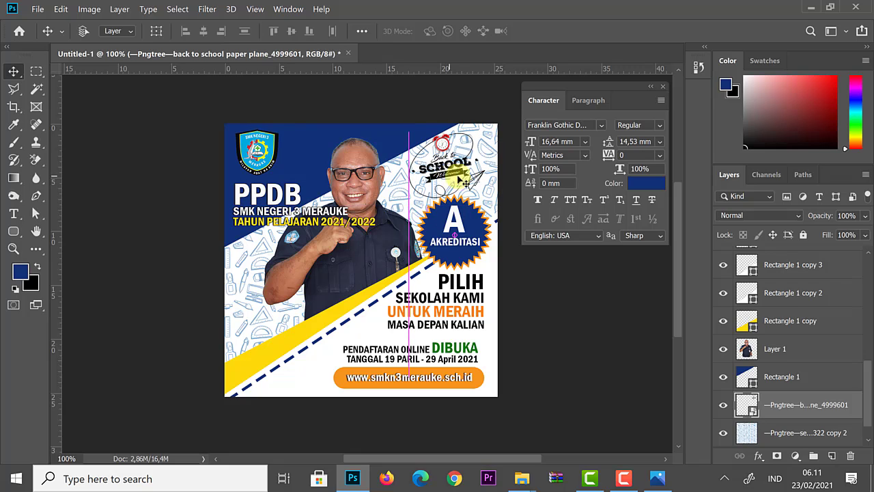
left_click(454, 208)
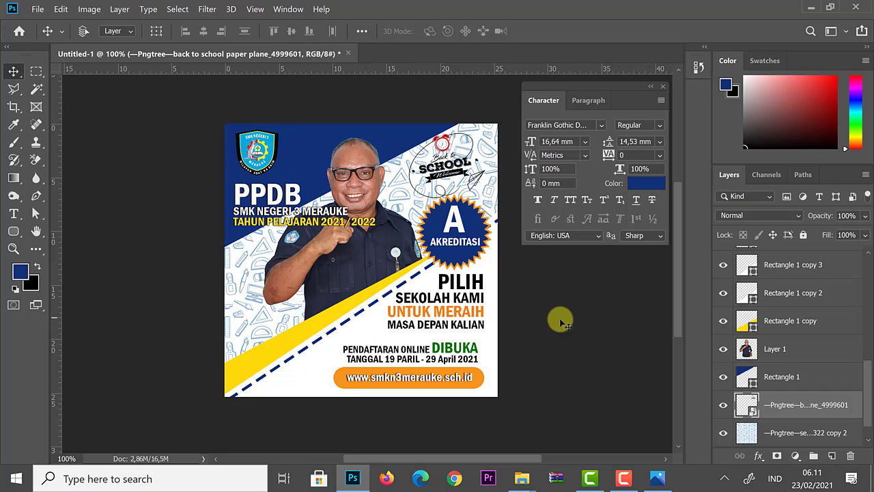
Duplicate the full-poster doodle pattern layer that sits just above Background.
left_click(790, 440)
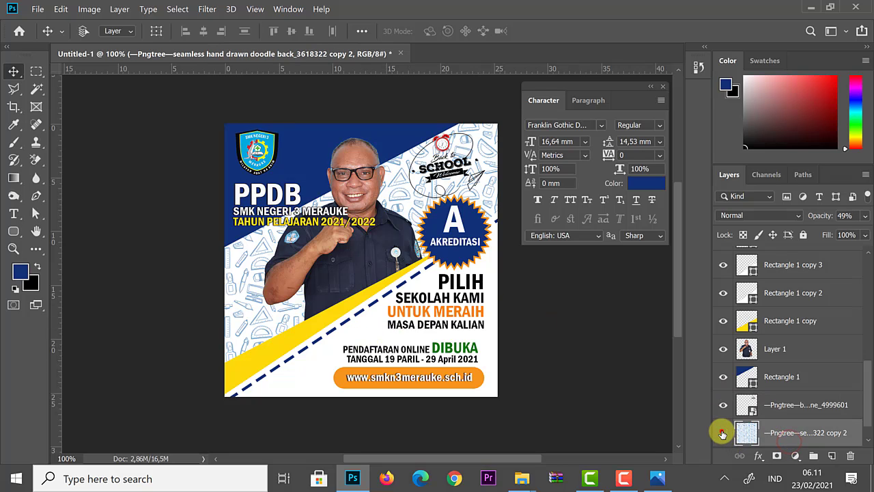
key("4")
key("9")
scroll(772, 430, "down", 1)
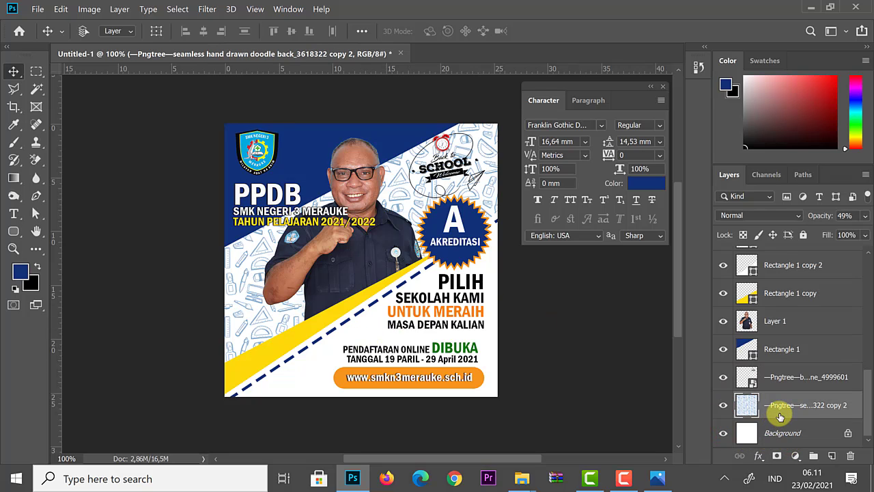
key("ctrl+j")
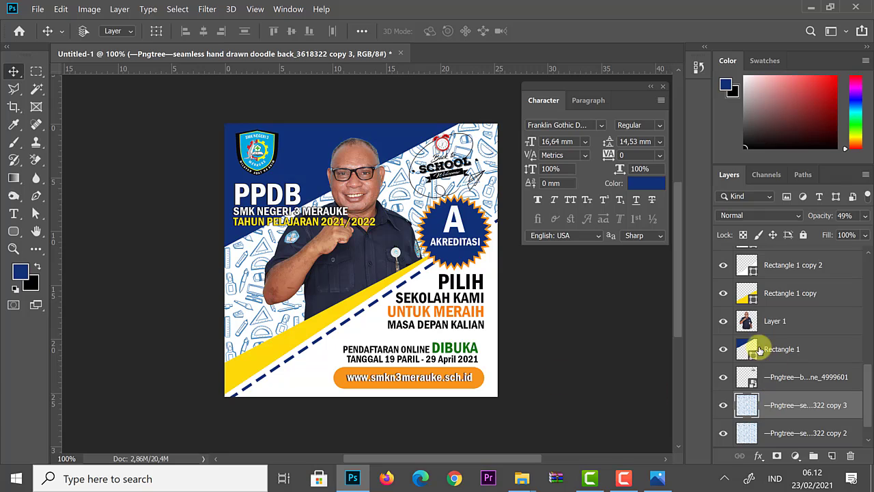
Move the duplicated doodle pattern layer up the stack so it sits directly above Rectangle 1 copy 2.
left_click(725, 265)
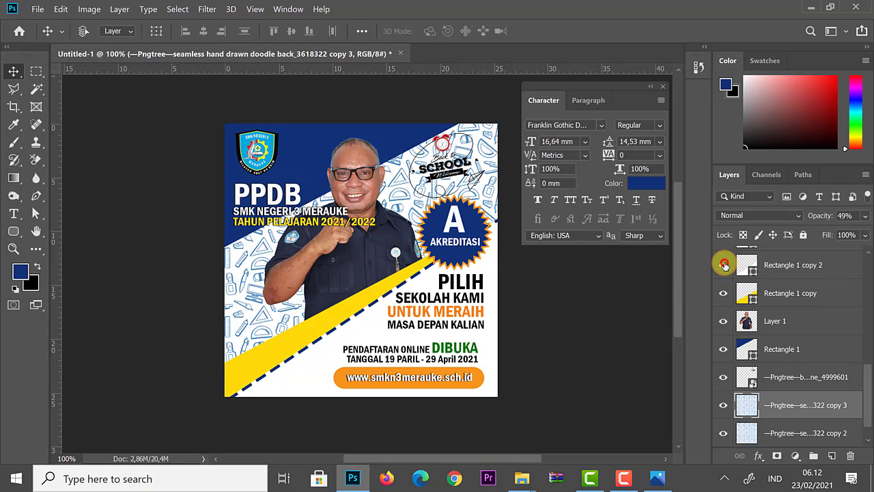
left_click(725, 265)
left_click(725, 265)
left_click(724, 265)
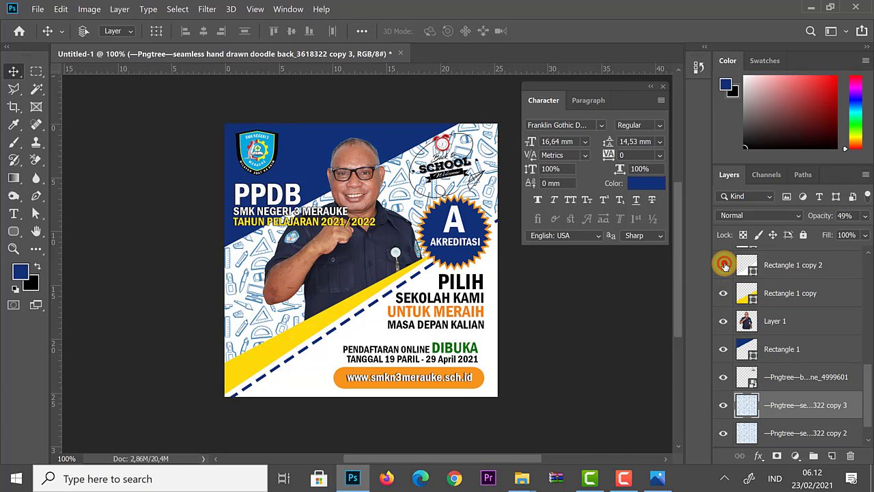
left_click(725, 265)
left_click(724, 265)
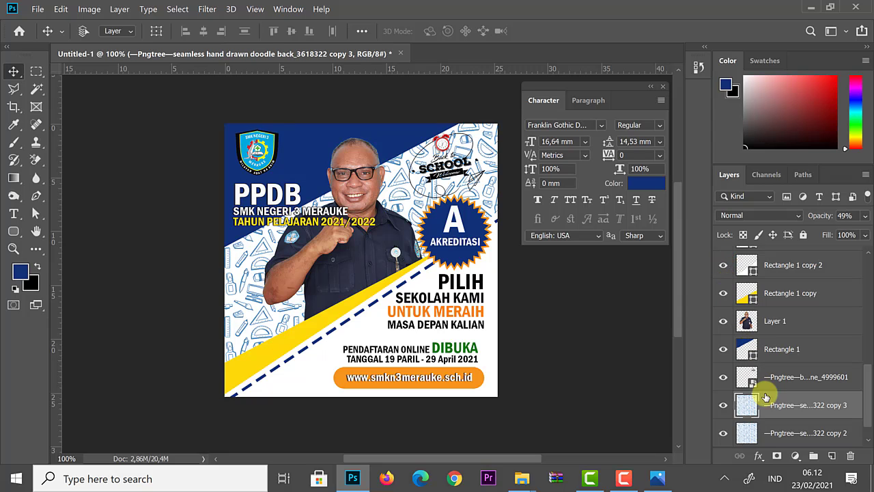
mouse_move(770, 404)
left_mouse_down()
mouse_move(724, 374)
mouse_move(724, 263)
mouse_move(734, 274)
left_mouse_up()
Toggle the visibility of the doodle pattern copy and the Rectangle 1 copies to check which shape forms each diagonal area.
left_click(725, 321)
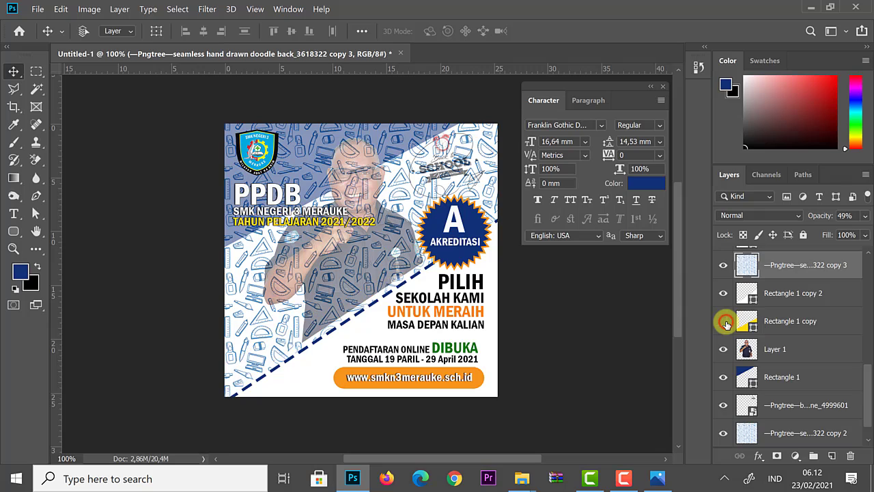
left_click(725, 321)
left_click(722, 294)
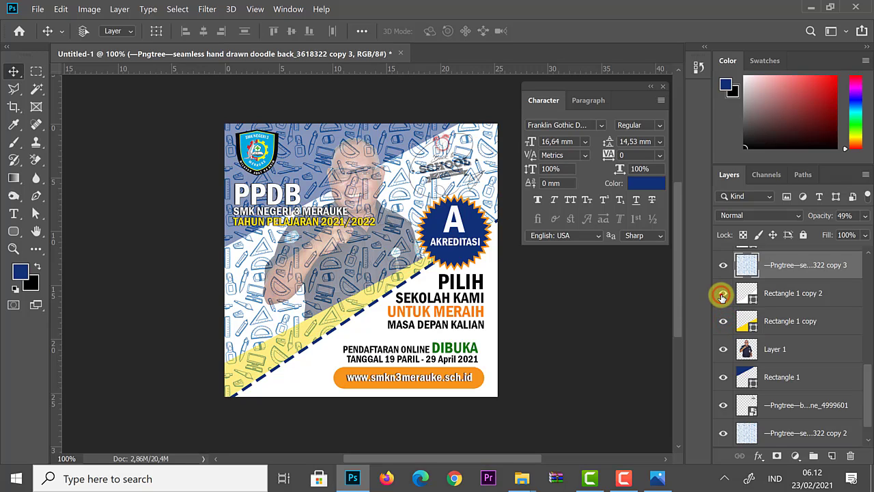
left_click(722, 295)
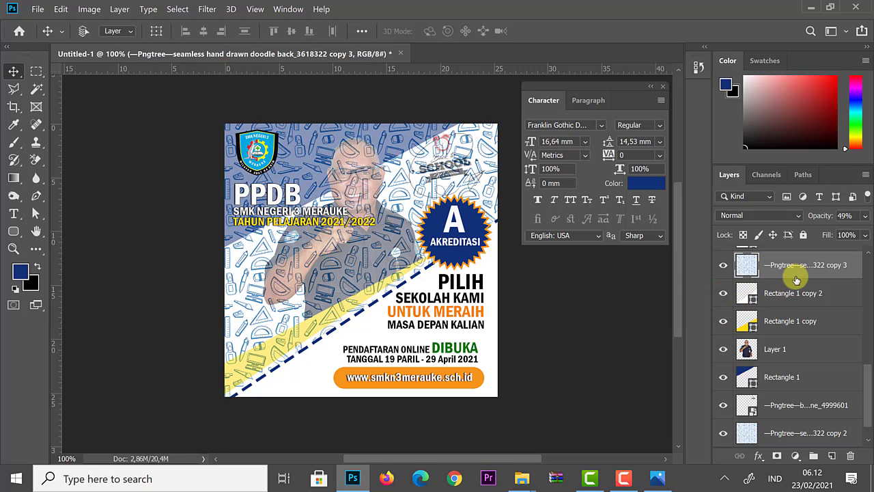
scroll(789, 284, "up", 1)
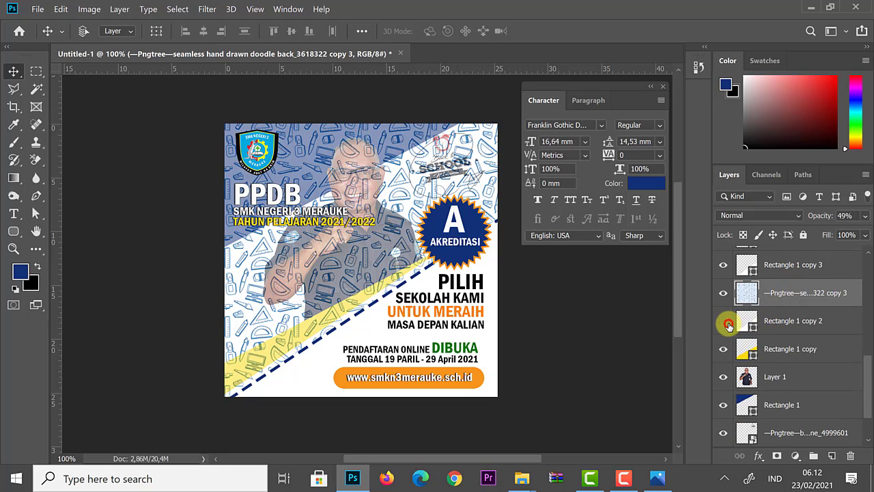
left_click(727, 324)
left_click(726, 324)
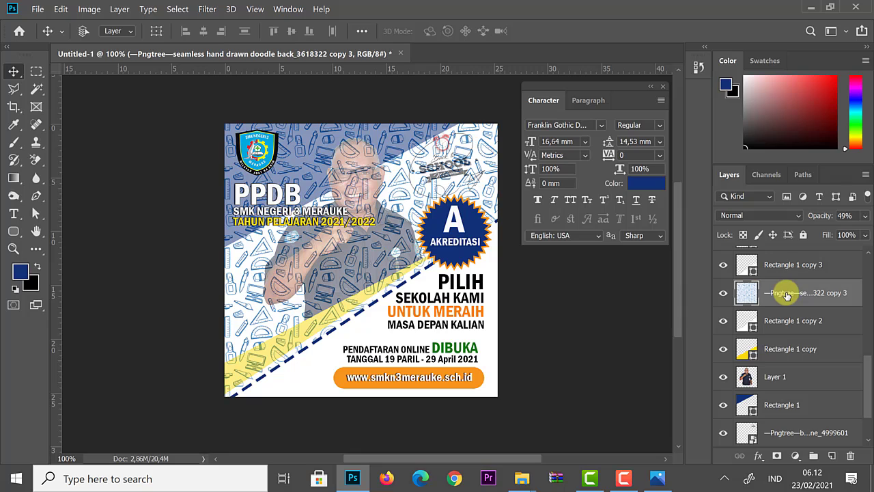
left_click(722, 266)
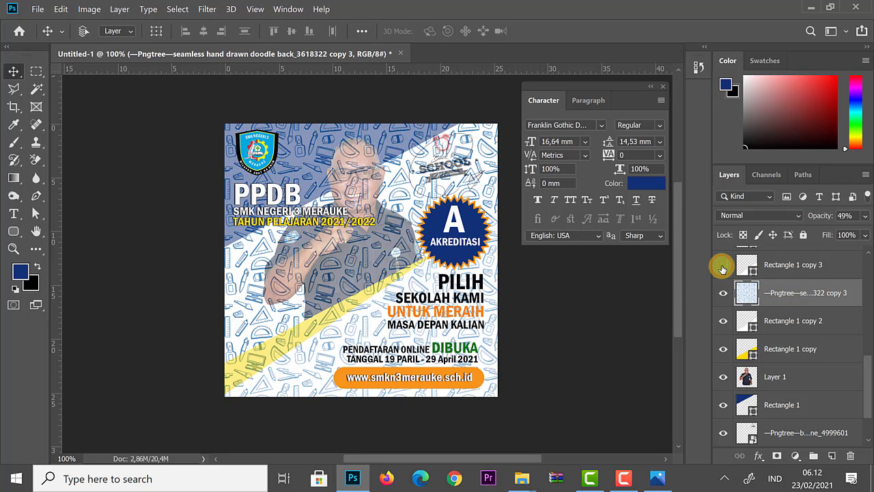
left_click(723, 266)
scroll(729, 282, "up", 1)
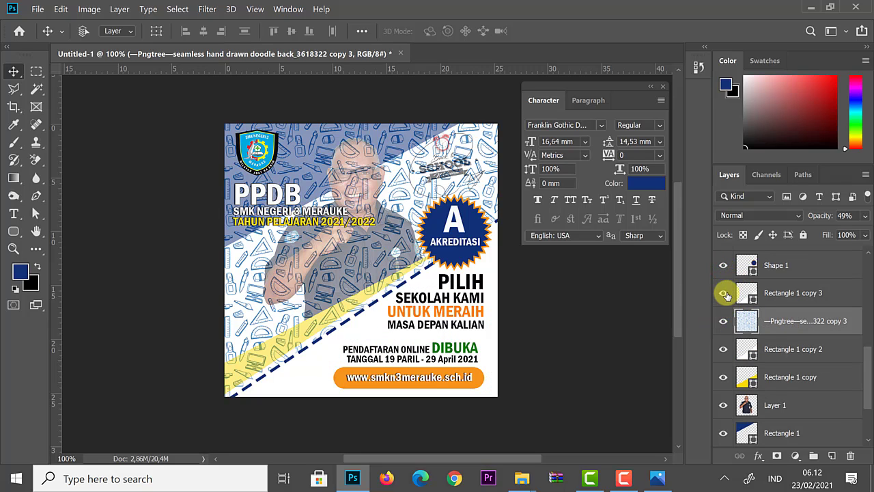
left_click(726, 292)
left_click(726, 293)
left_click(726, 293)
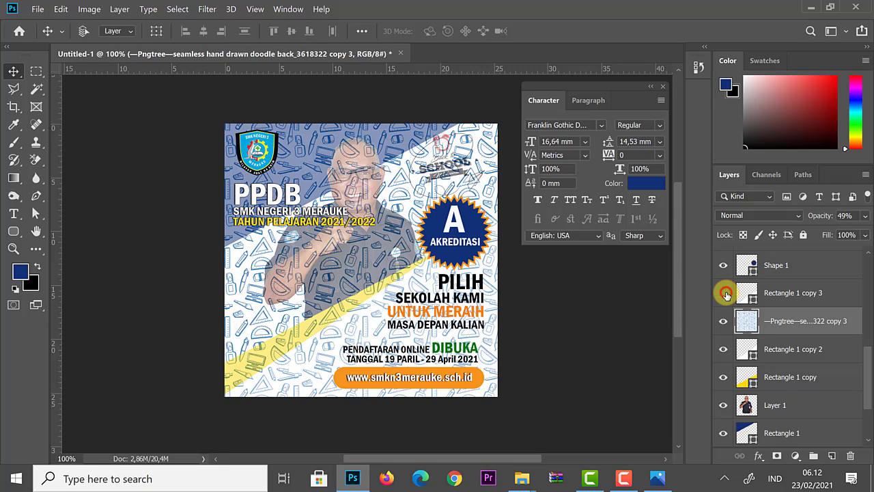
left_click(726, 293)
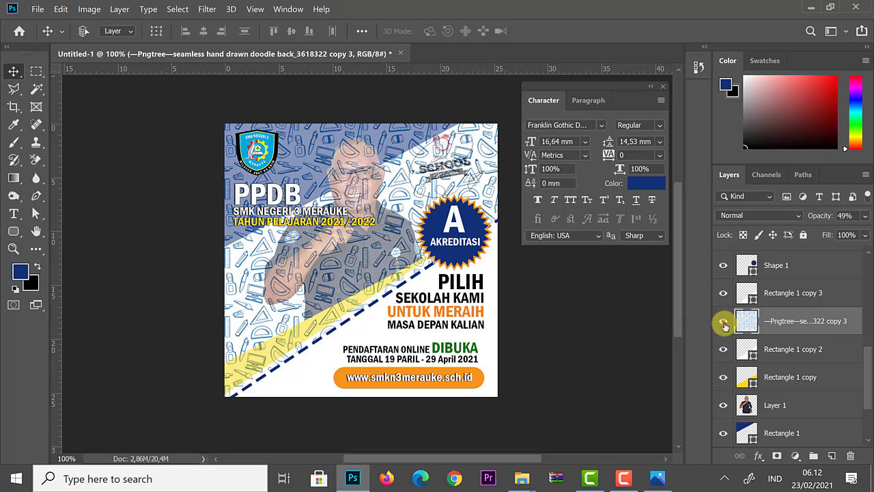
left_click(723, 321)
left_click(723, 293)
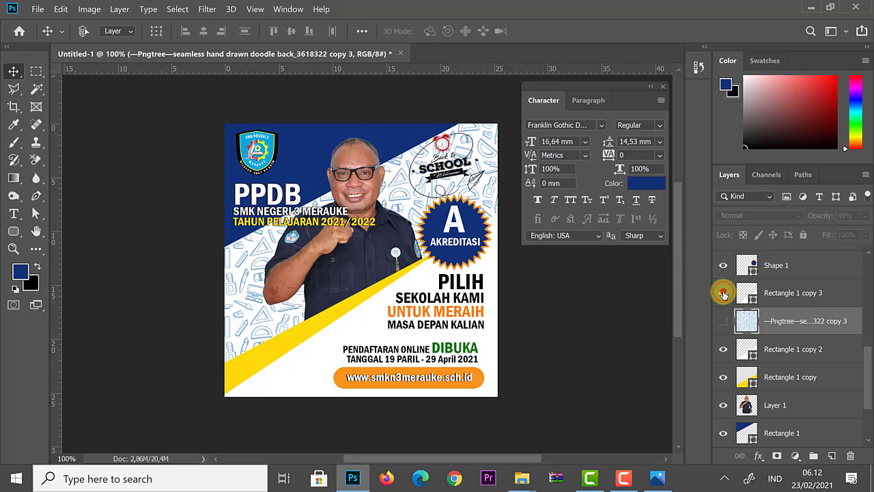
left_click(724, 293)
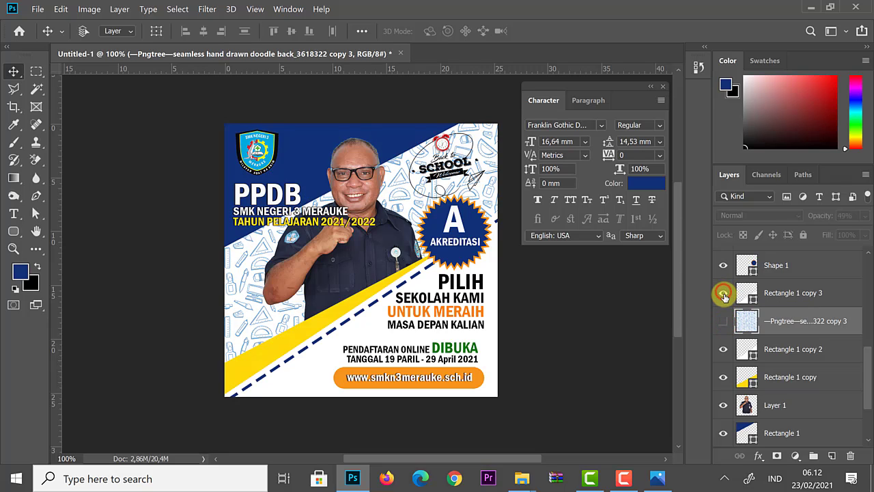
Remove the fill from the dashed-outline shape Rectangle 1 copy 3 and show the doodle pattern copy above Rectangle 1 copy 2 again.
double_click(751, 301)
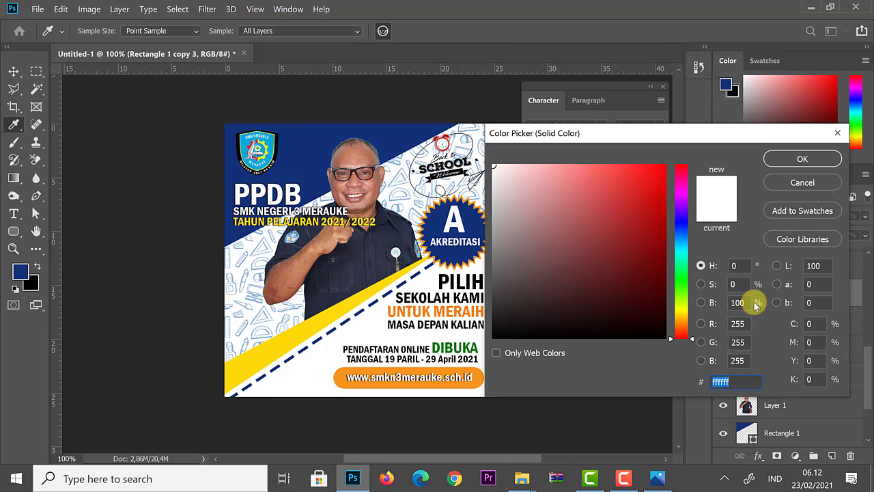
left_click(784, 187)
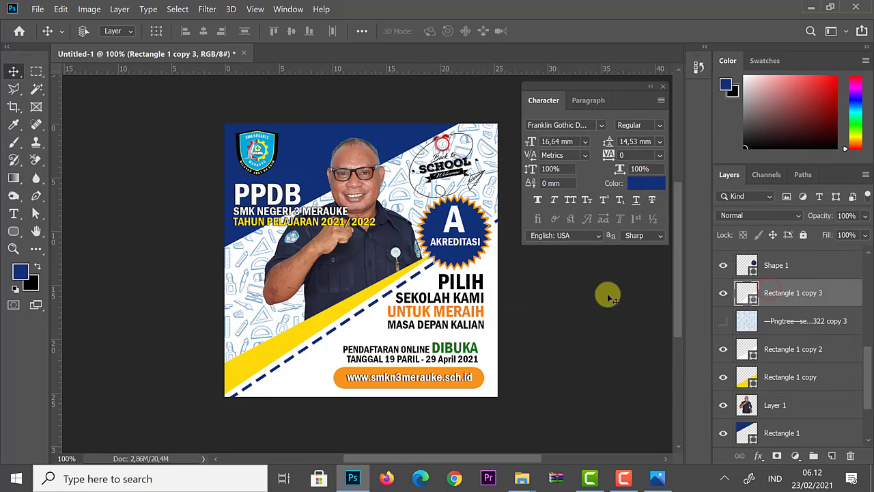
left_click(13, 232)
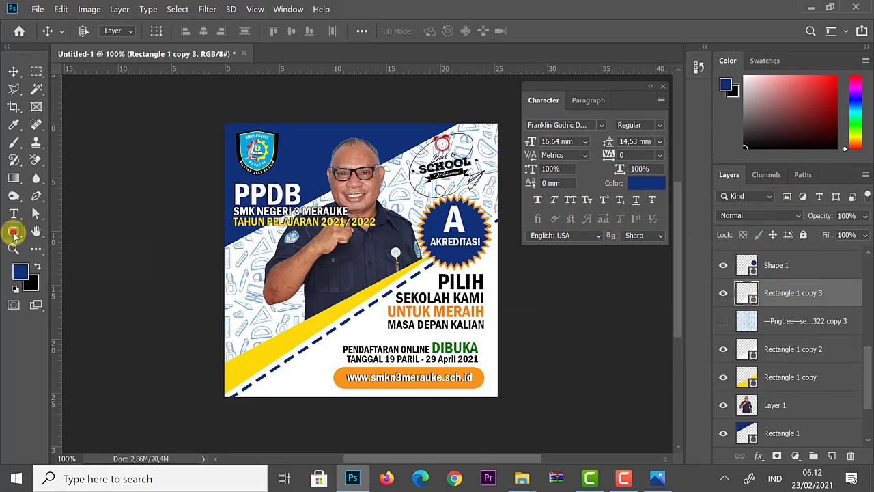
left_click(152, 32)
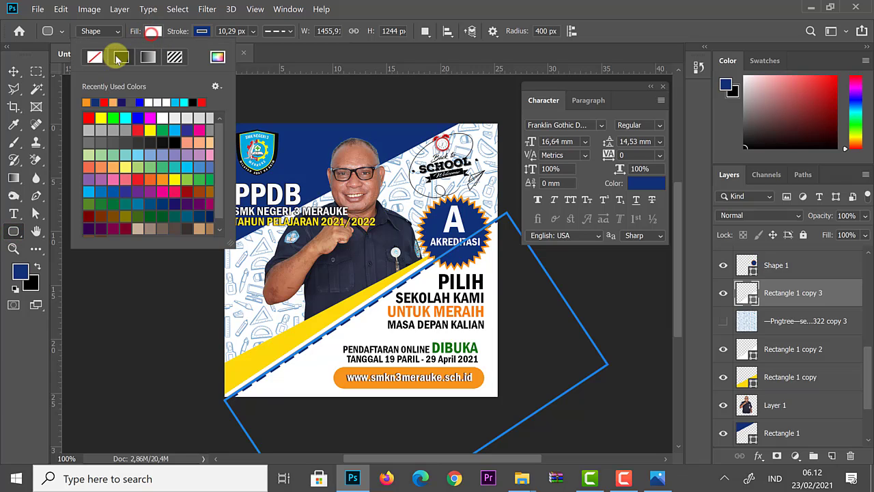
left_click(94, 57)
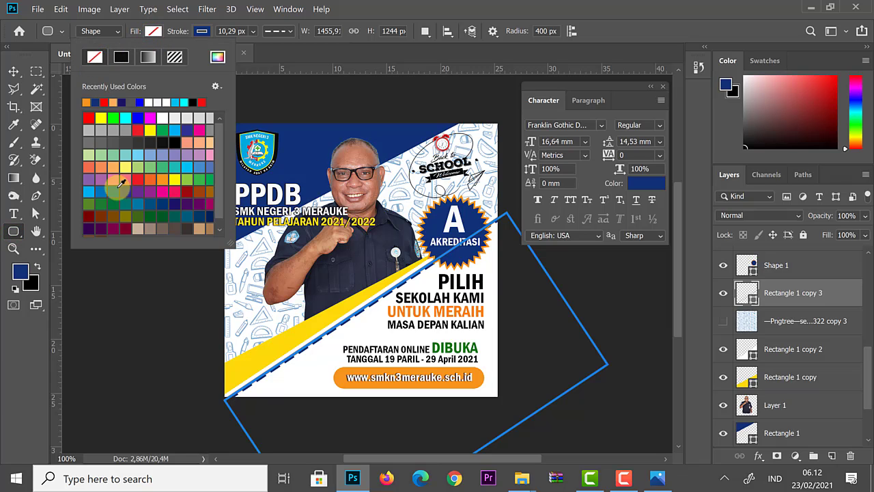
left_click(142, 298)
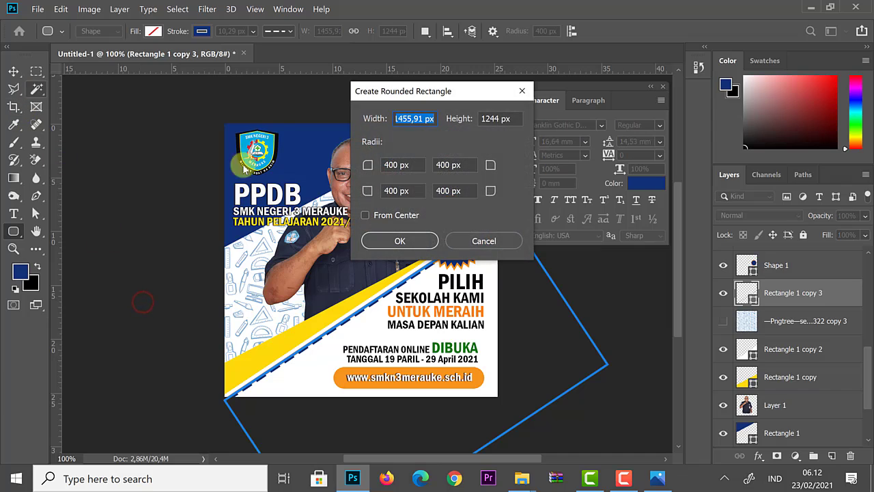
left_click(481, 237)
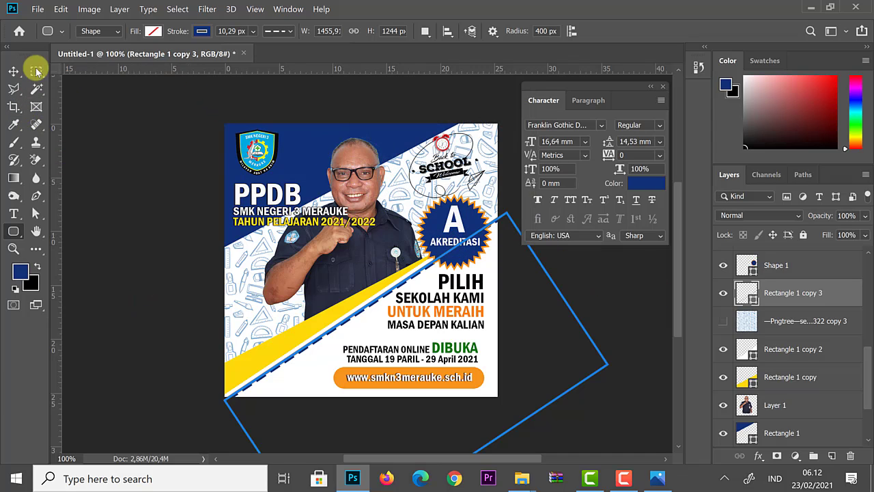
left_click(14, 71)
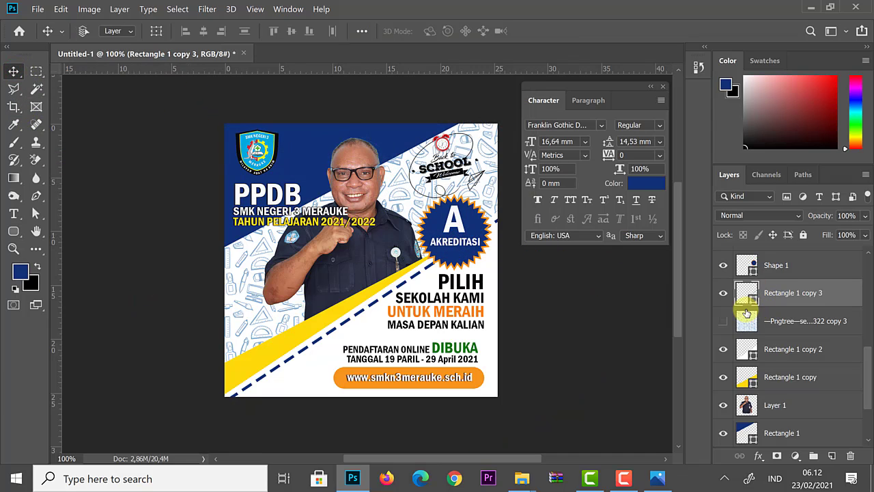
left_click(723, 321)
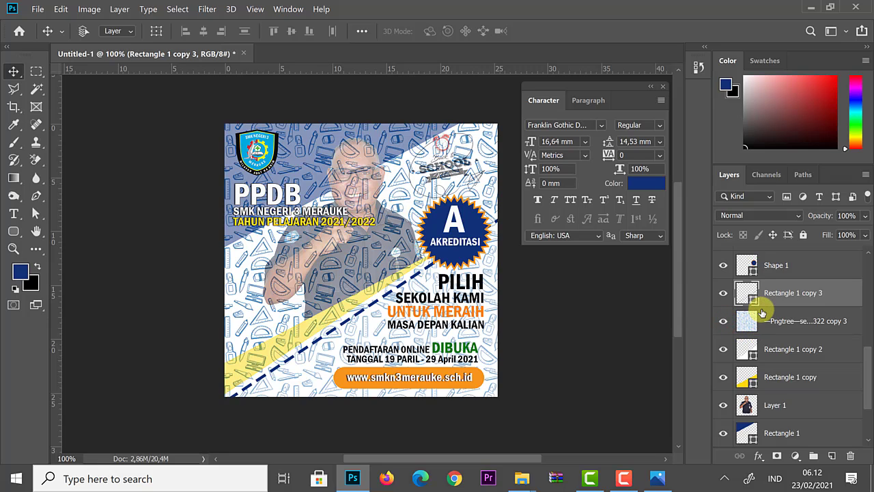
Clip the duplicated doodle pattern to the white diagonal shape, Rectangle 1 copy 2, with a clipping mask.
left_click(722, 350)
left_click(721, 351)
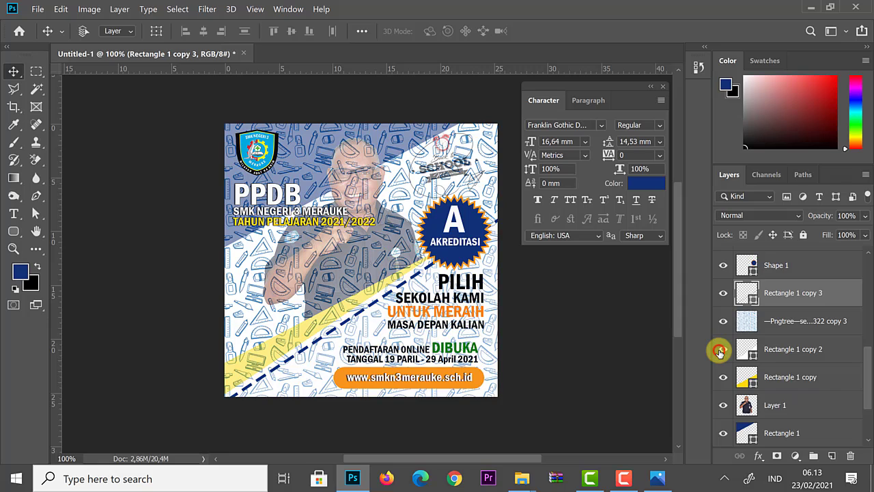
left_click(719, 351)
left_click(720, 349)
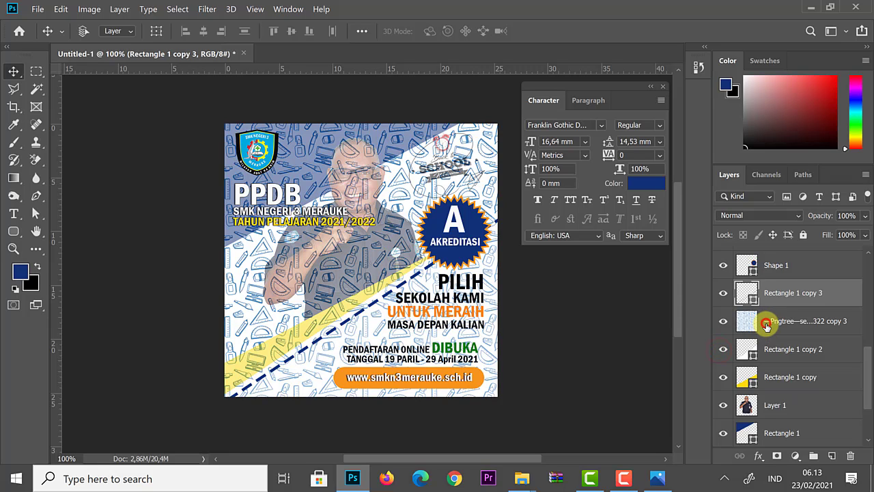
left_click(767, 325)
left_click(723, 320)
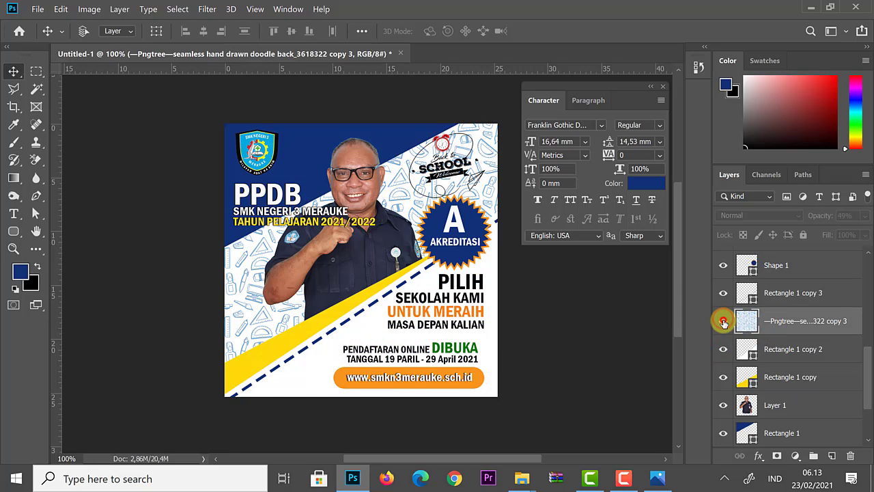
left_click(723, 321)
left_click(725, 349)
left_click(725, 349)
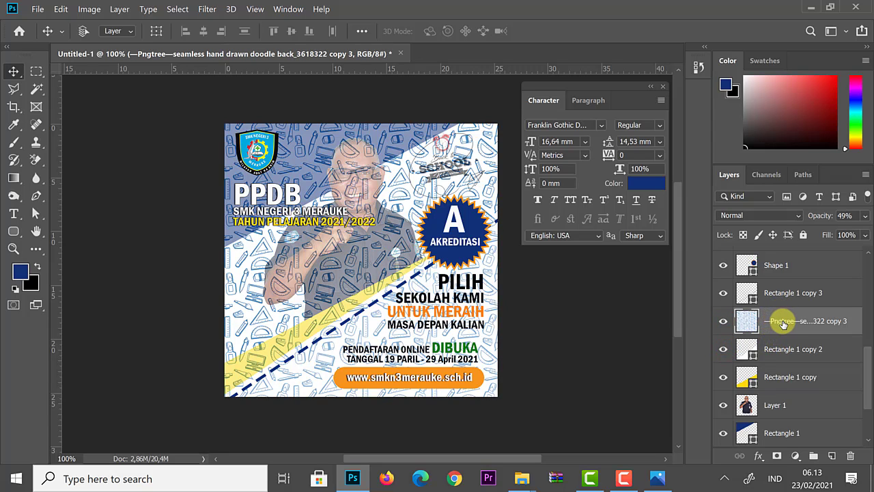
right_click(785, 326)
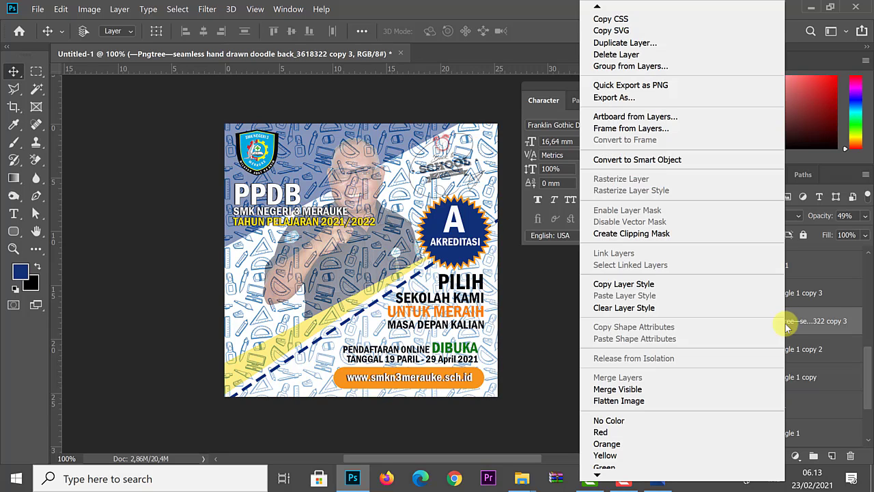
left_click(631, 234)
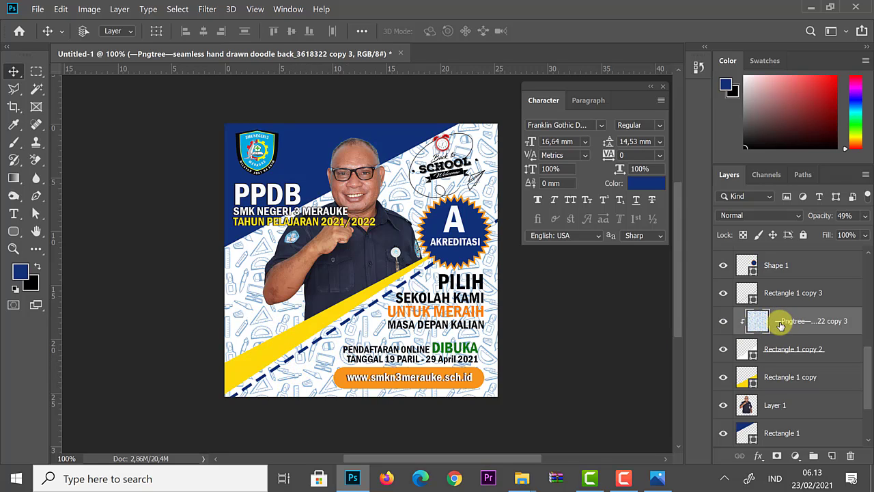
Convert the clipped doodle pattern to grayscale with a Black & White adjustment using the Default preset.
left_click(90, 9)
mouse_move(110, 39)
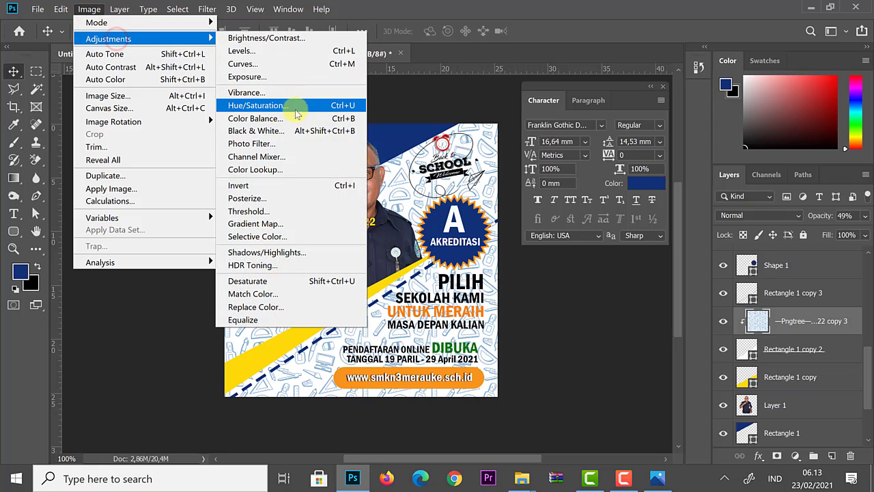
left_click(300, 130)
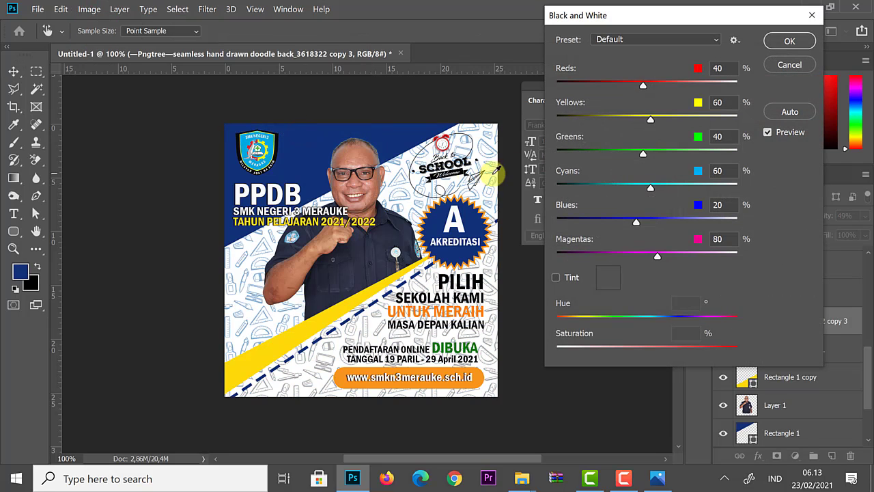
left_click(792, 42)
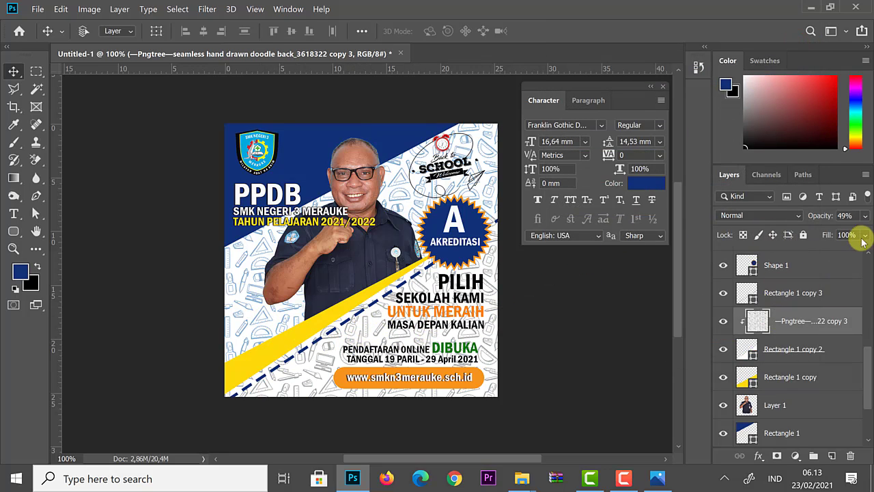
Fade the clipped grey doodle pattern to 29% opacity and 74% fill.
left_click(864, 215)
left_click_drag(833, 233, 825, 233)
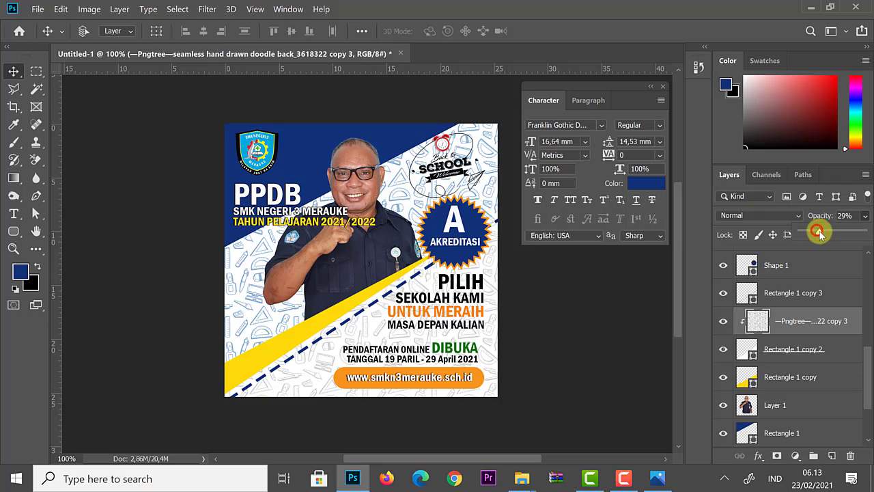
left_click(864, 234)
left_click_drag(864, 250, 847, 253)
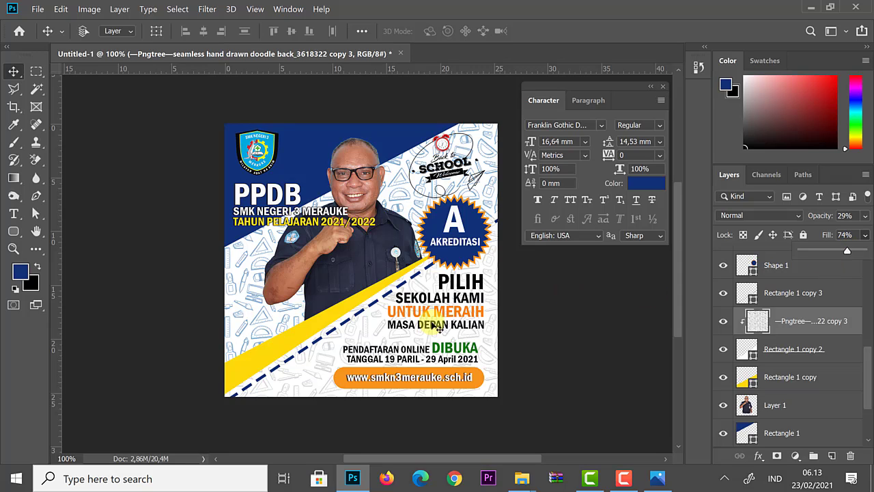
Nudge the PILIH SEKOLAH KAMI UNTUK MERAIH MASA DEPAN KALIAN text slightly down, closer to the registration text.
left_click(13, 75)
right_click(413, 313)
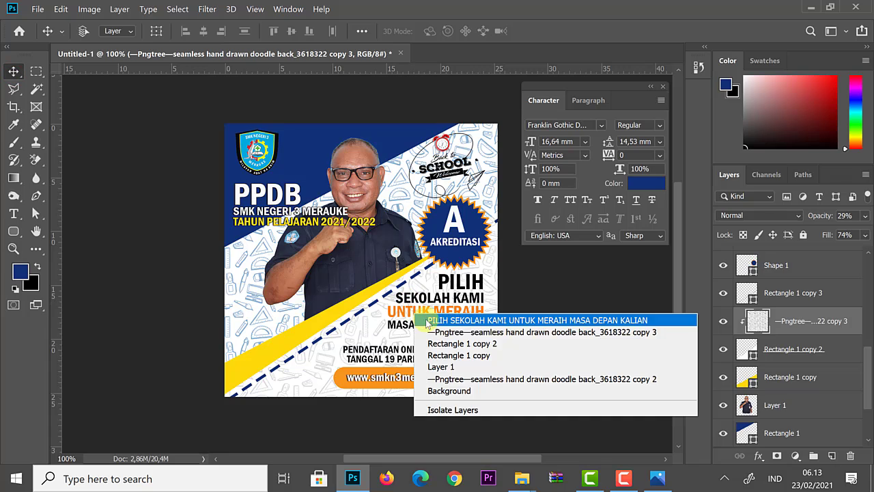
left_click(429, 321)
left_click_drag(429, 321, 429, 324)
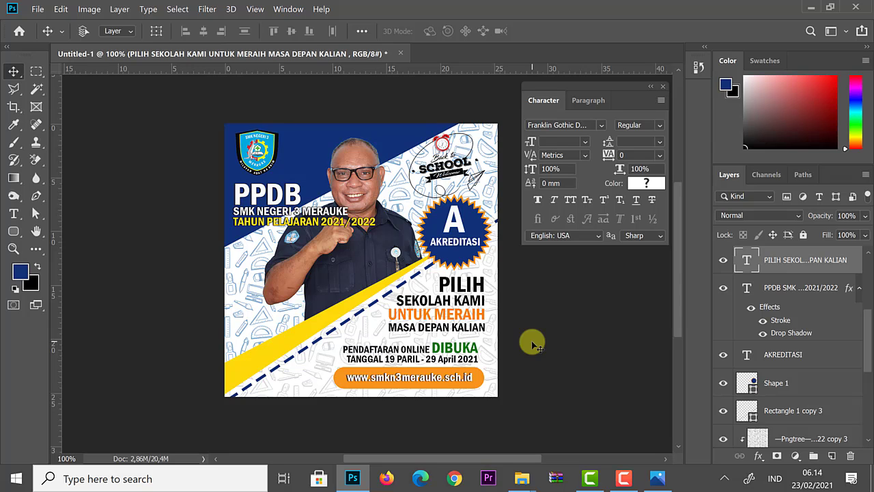
Save the poster as a layered Photoshop file named MASTER IKLAN in the Pictures folder, with Maximize Compatibility on.
left_click(37, 9)
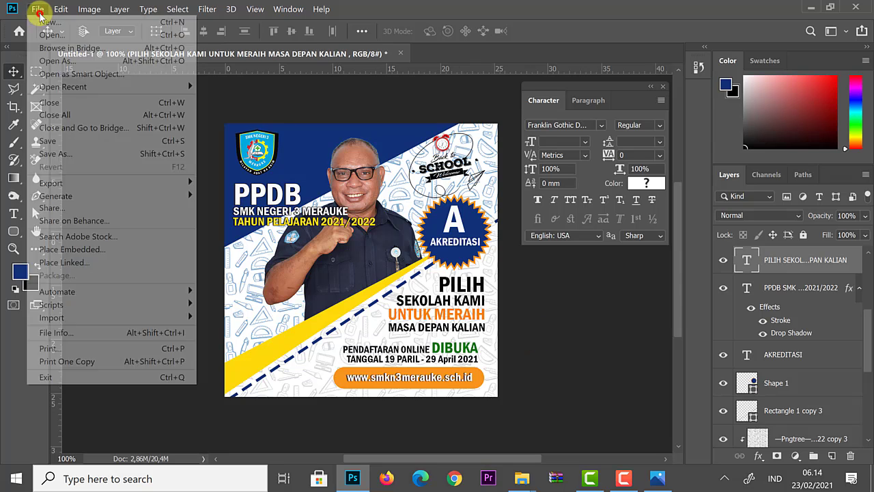
left_click(88, 157)
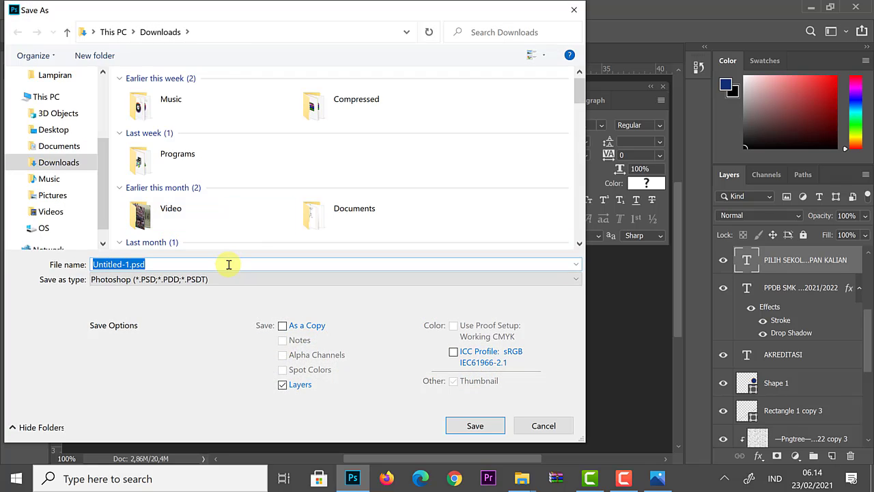
left_click(69, 196)
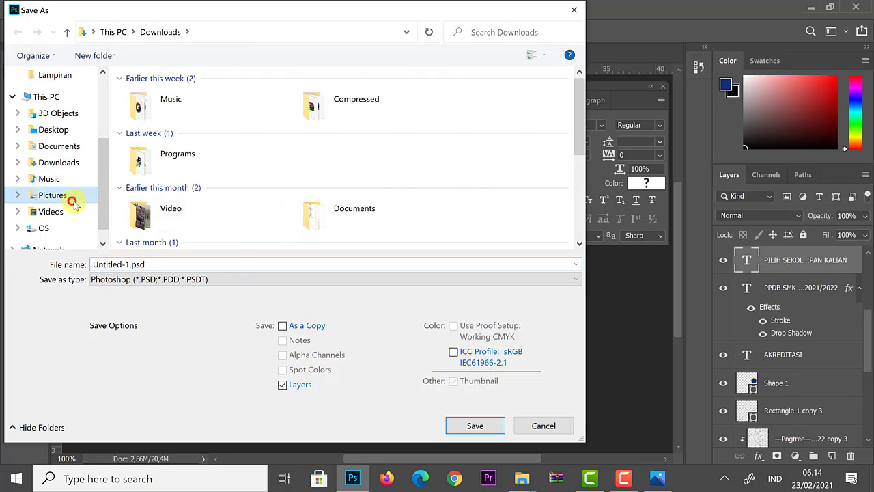
left_click(147, 263)
type("M")
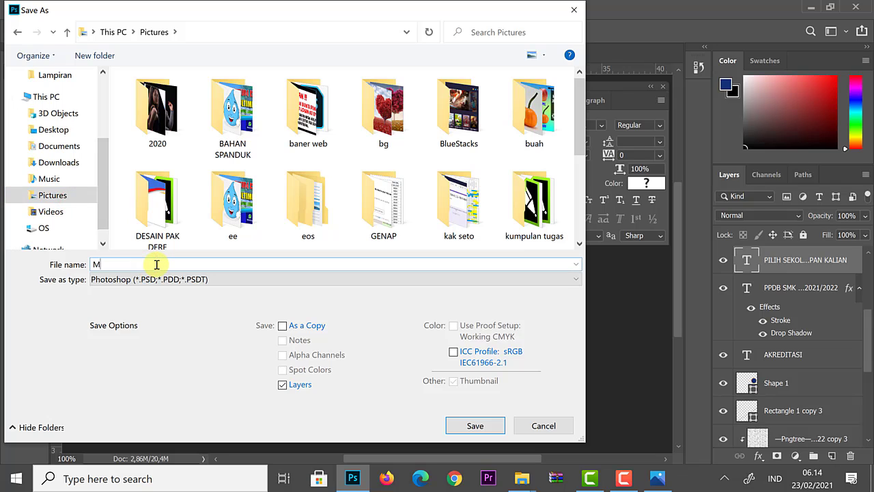
type("ASTER IKLAN")
left_click(99, 287)
left_click(156, 33)
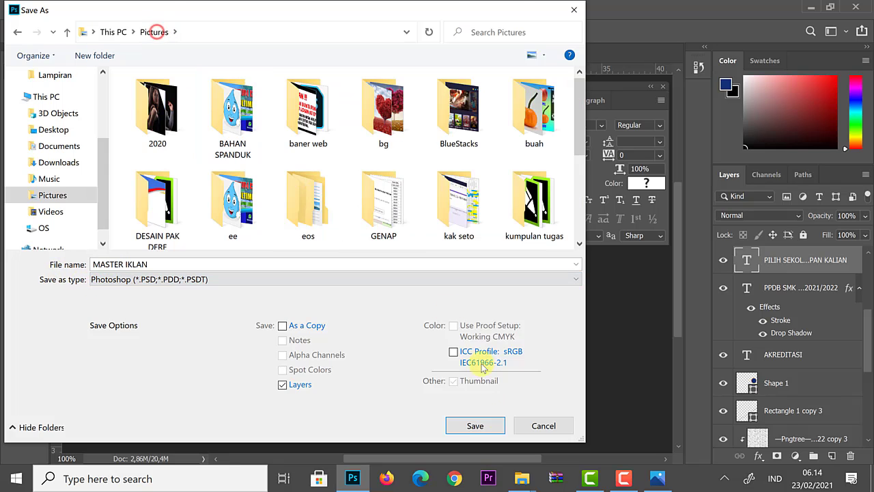
left_click(475, 425)
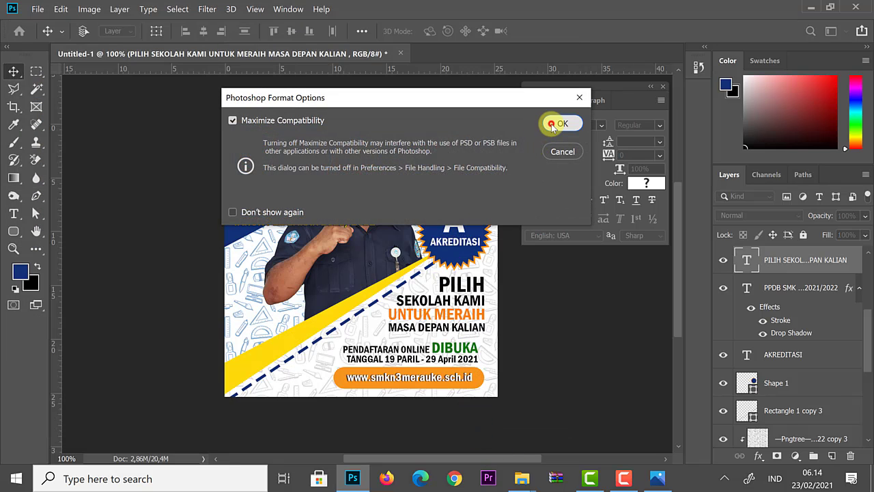
left_click(553, 125)
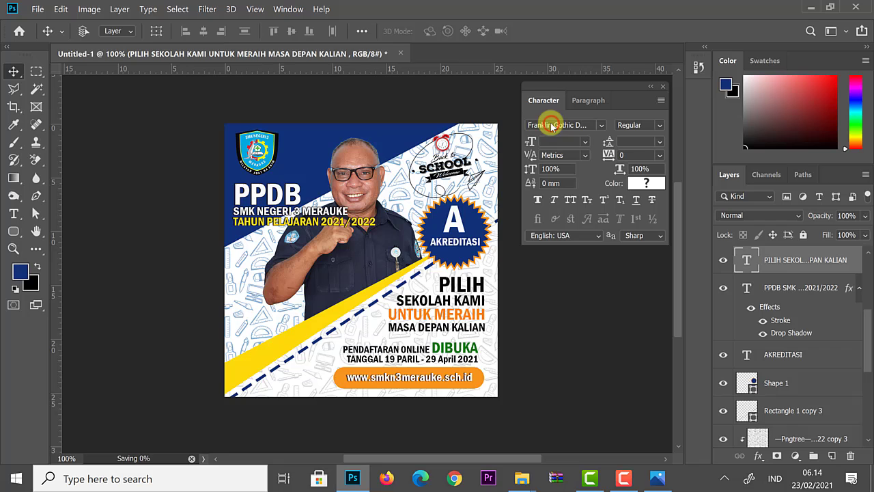
Save a JPEG version of the poster named IKLAN PPDB in the Pictures folder, accepting the JPEG options.
left_click(39, 10)
left_click(68, 151)
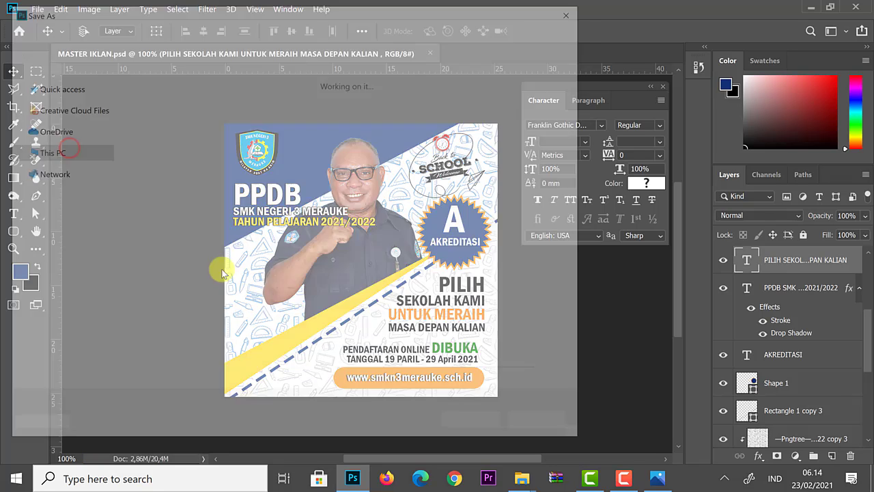
type("I")
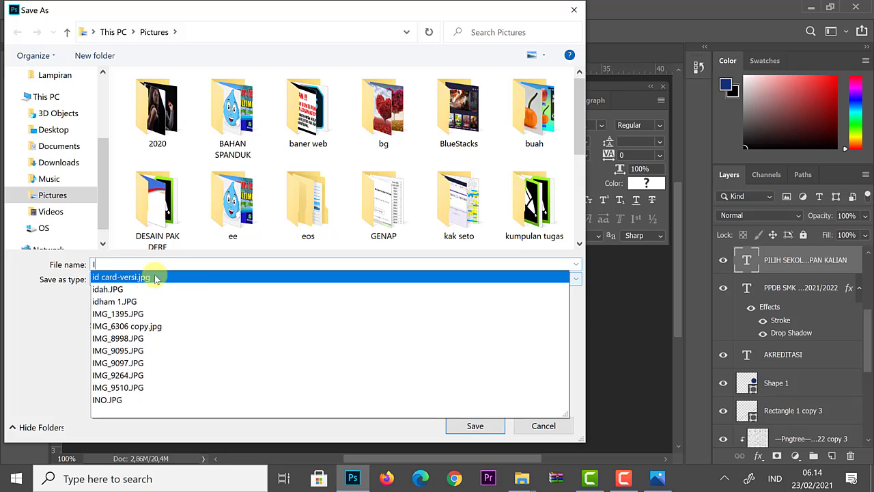
type("KLAN PPDB")
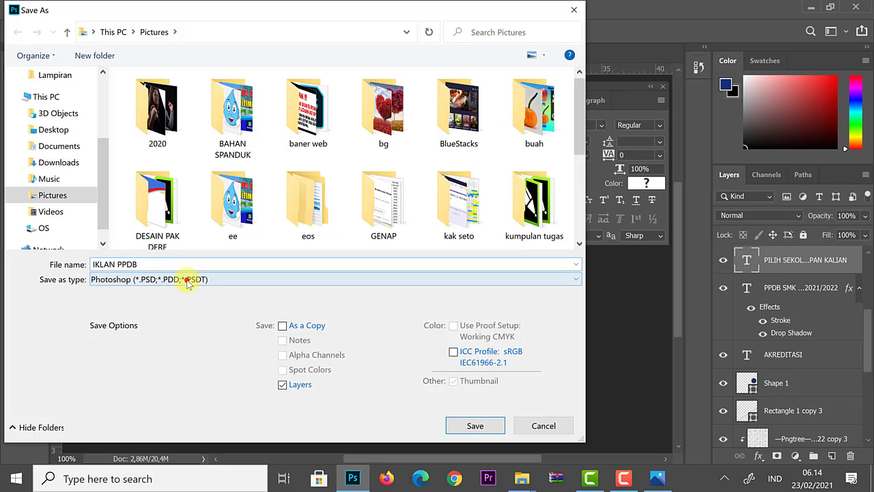
left_click(188, 280)
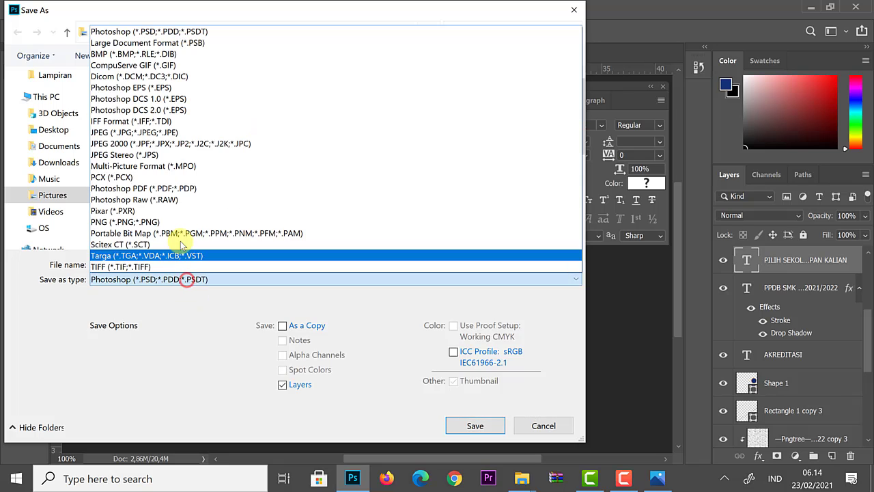
left_click(148, 133)
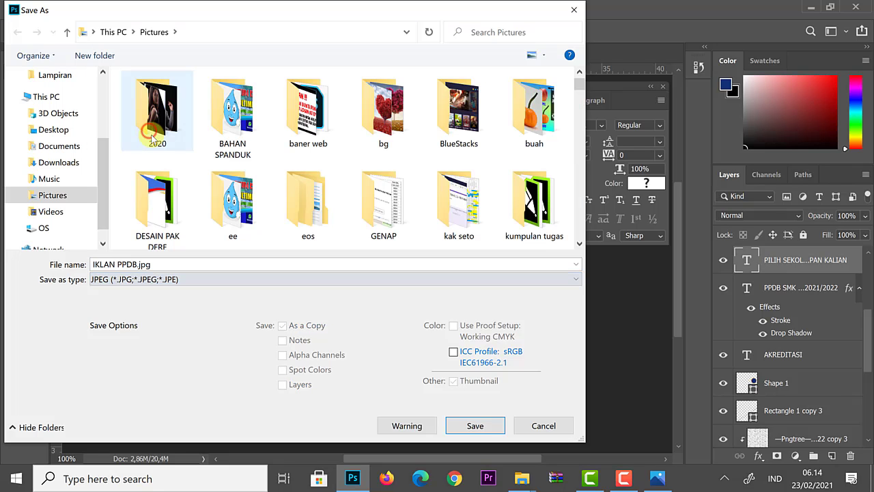
left_click(462, 426)
left_click(403, 146)
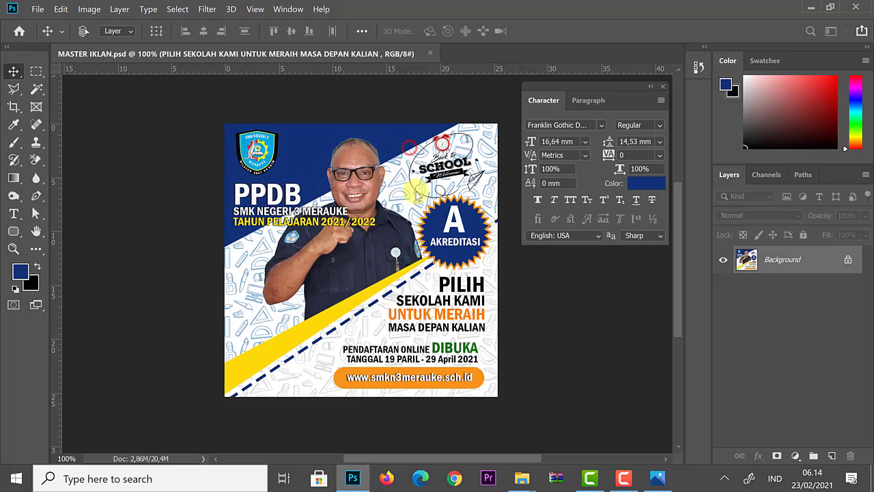
Switch to File Explorer, find IKLAN PPDB.jpg in the Pictures folder and open it to examine the exported poster.
left_click(523, 480)
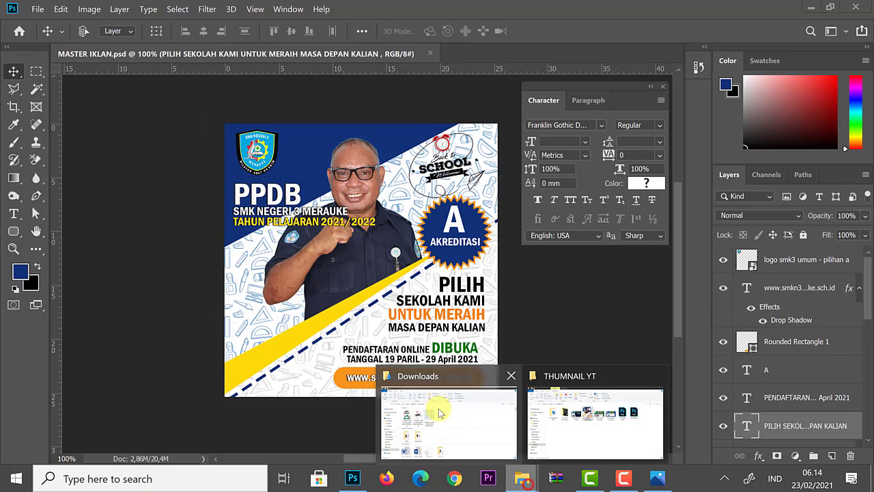
left_click(441, 413)
left_click(71, 371)
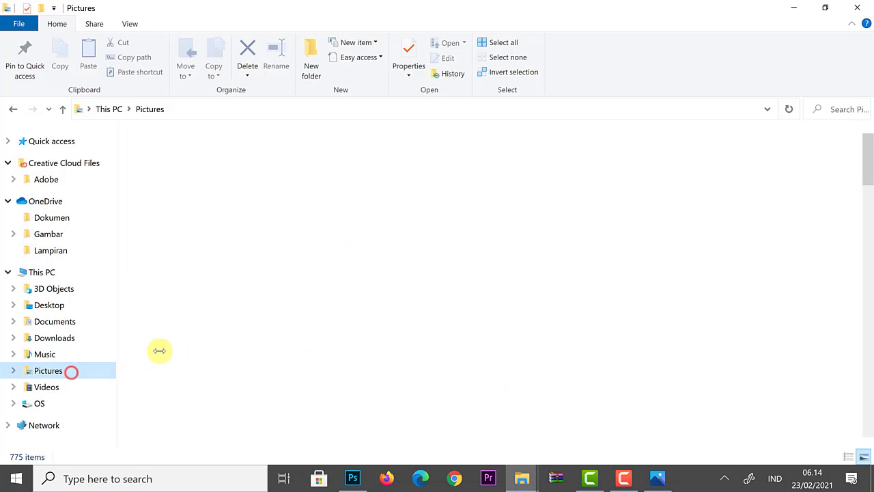
scroll(547, 356, "down", 2)
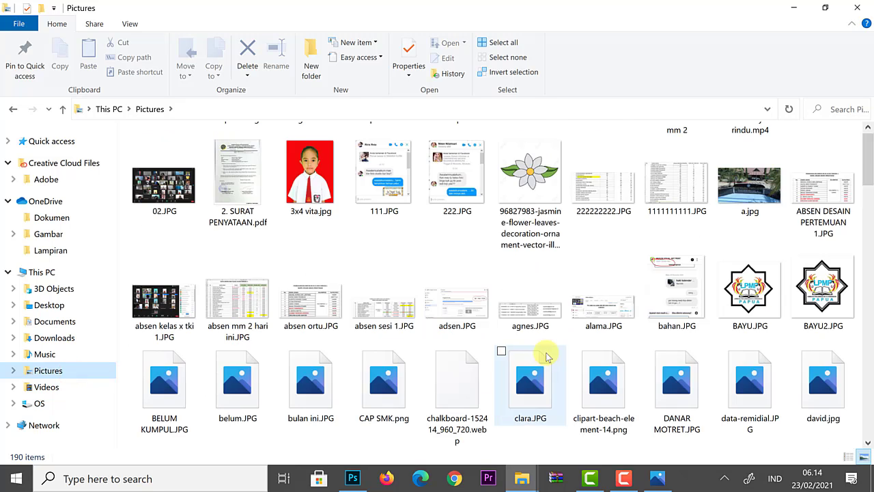
scroll(547, 356, "down", 3)
left_click(503, 308)
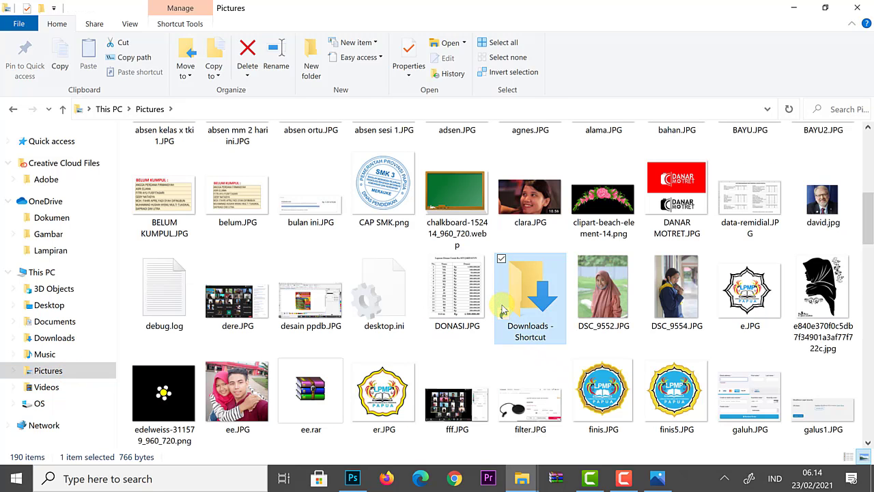
type("ik")
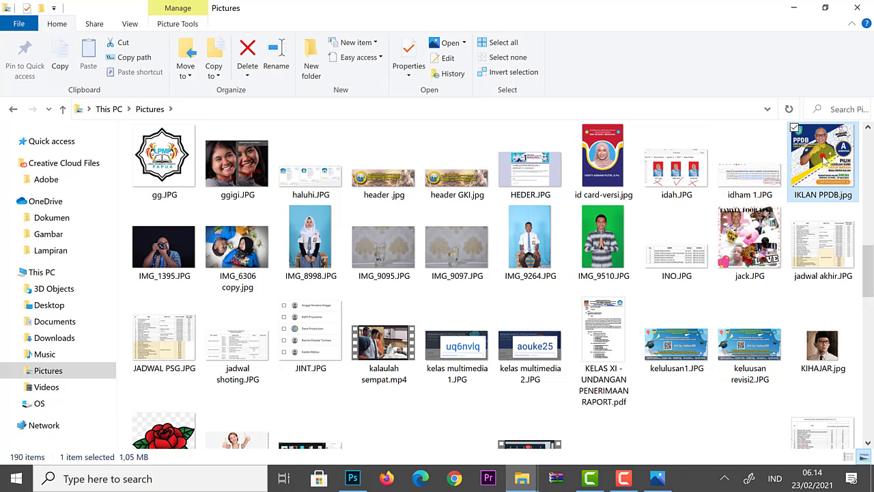
double_click(824, 158)
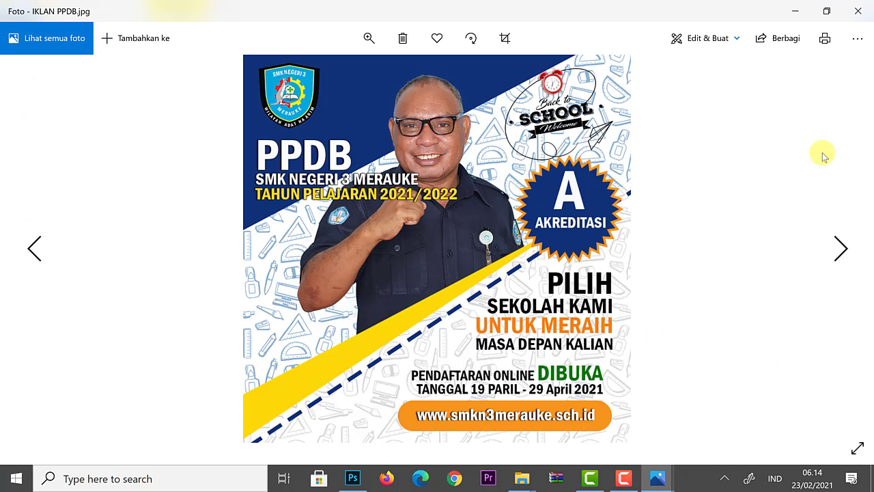